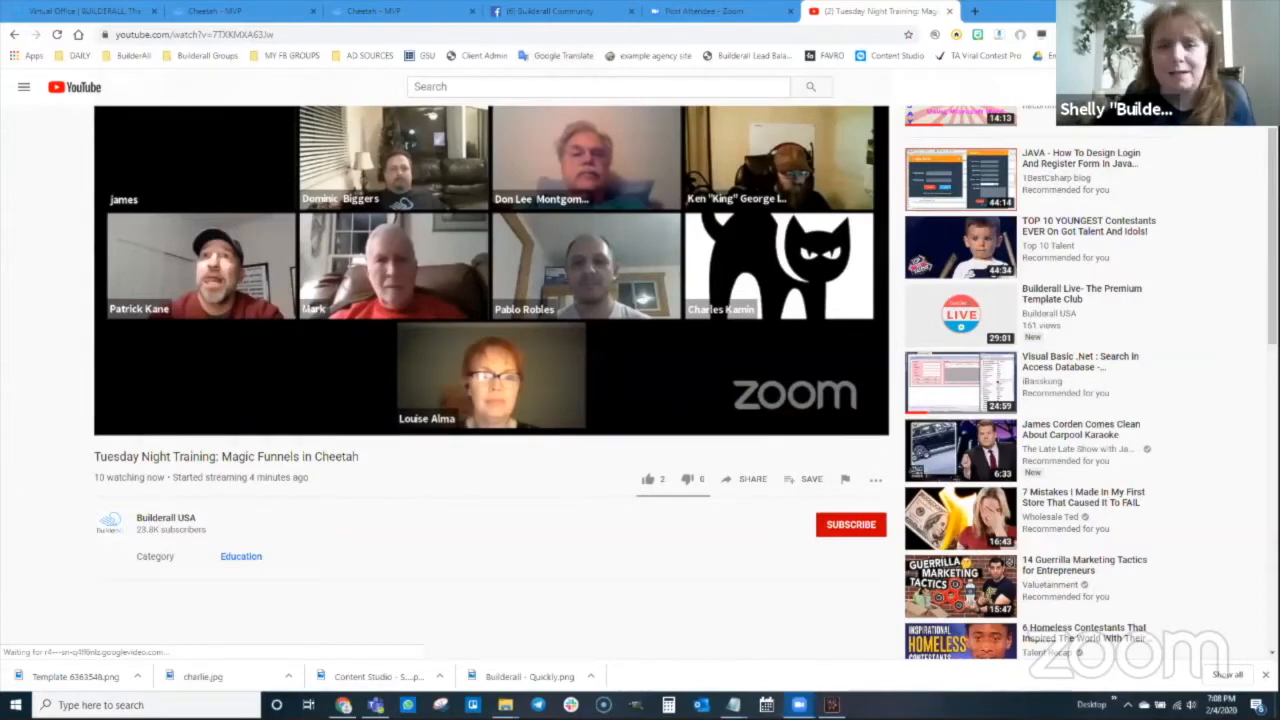
Leave the YouTube livestream and switch to the Builderall Virtual Office dashboard tab
left_click(85, 11)
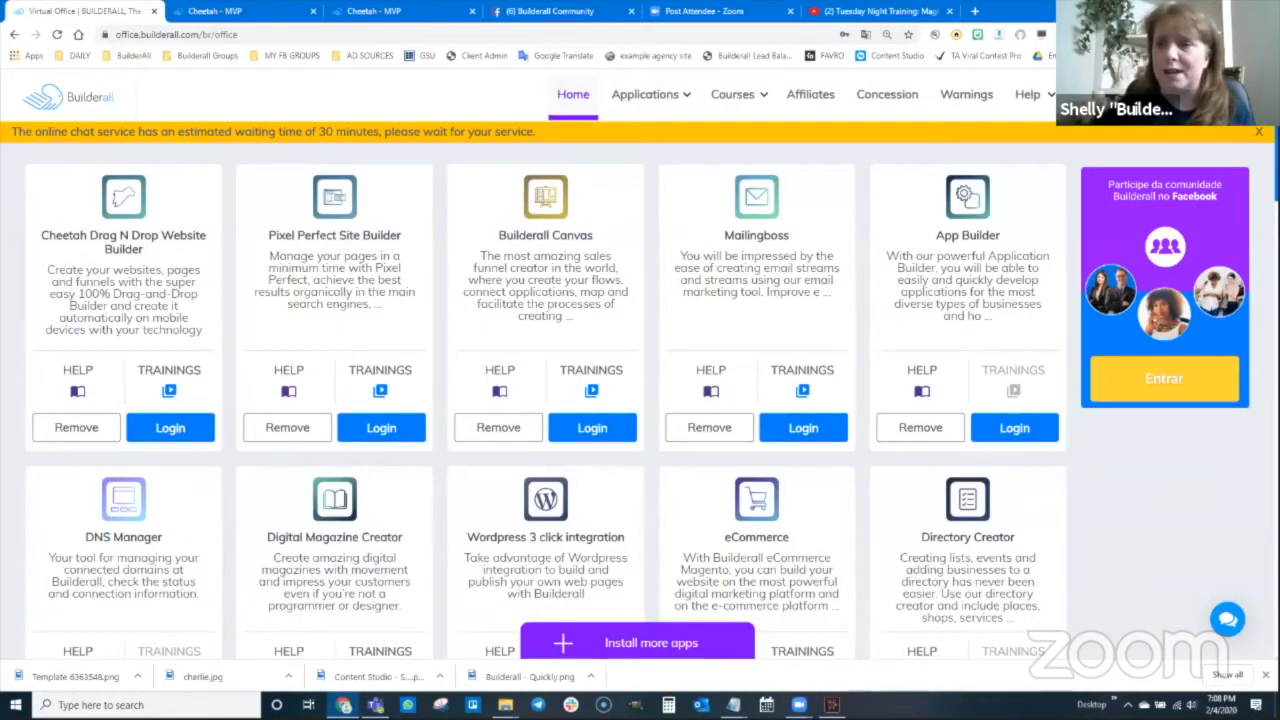
Log out of Builderall Office and sign back in with another account's saved login
left_click(1225, 95)
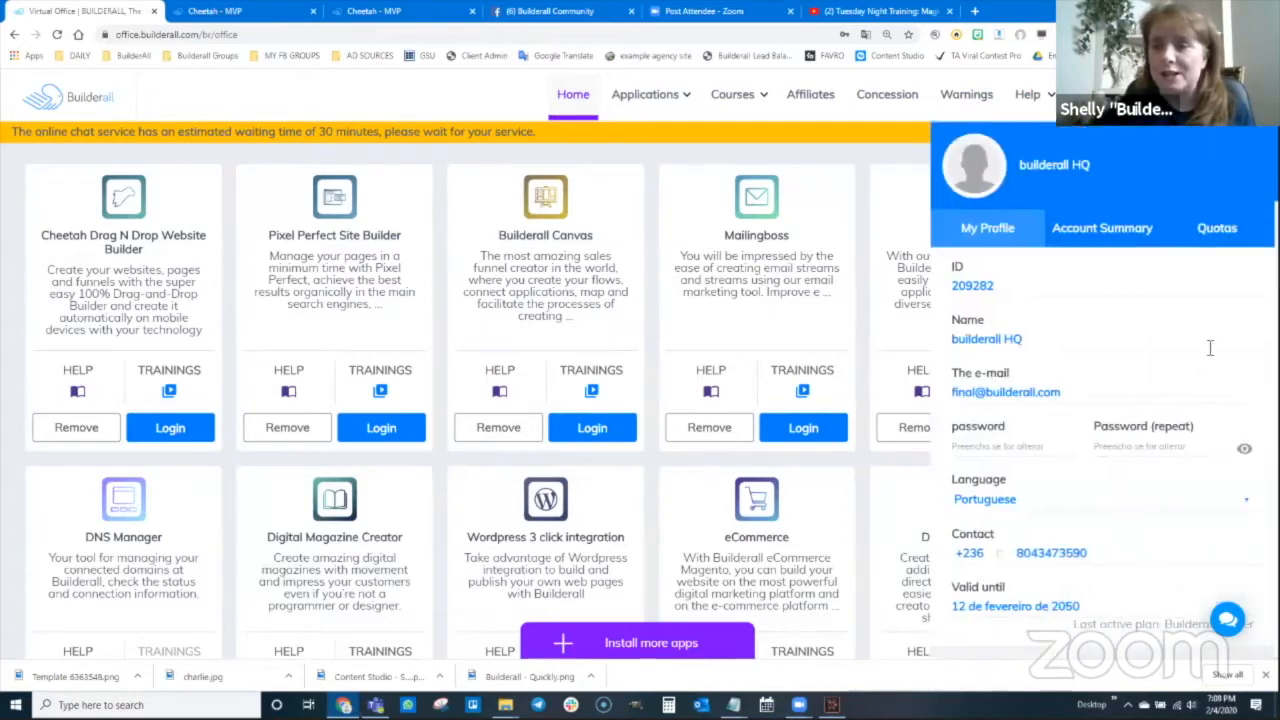
scroll(1157, 370, "down", 1)
scroll(1150, 500, "down", 2)
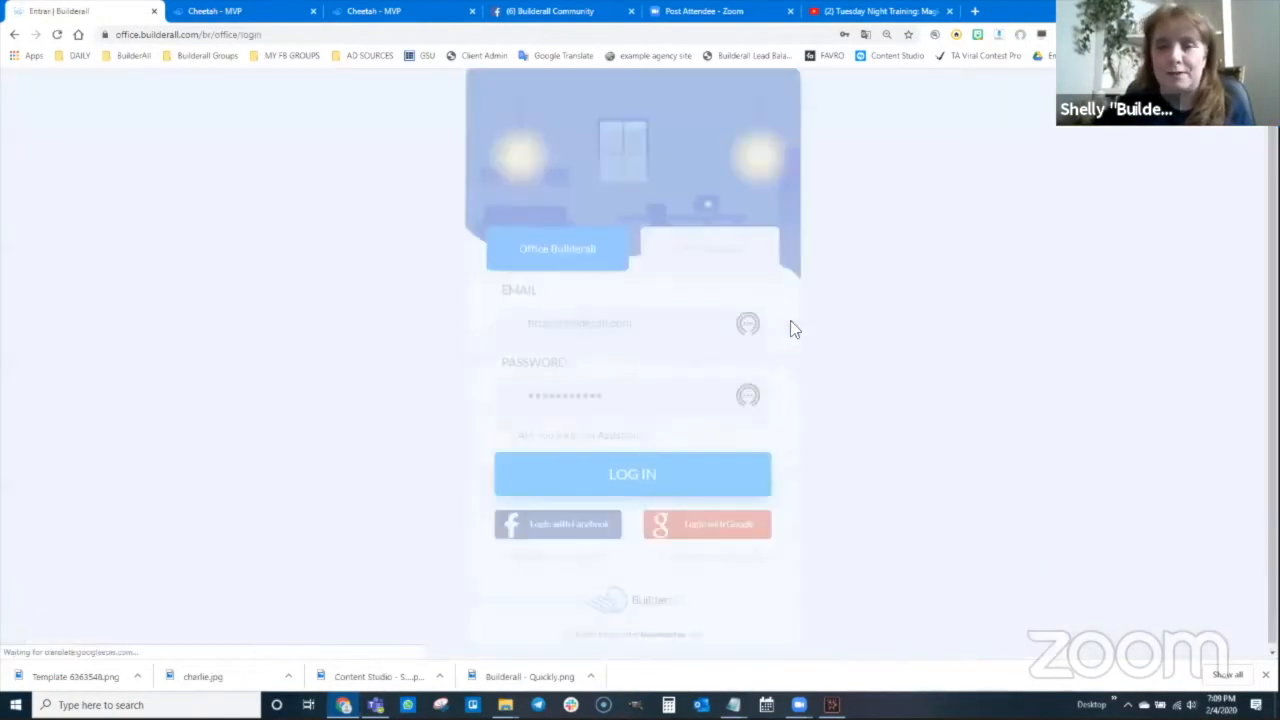
left_click(588, 325)
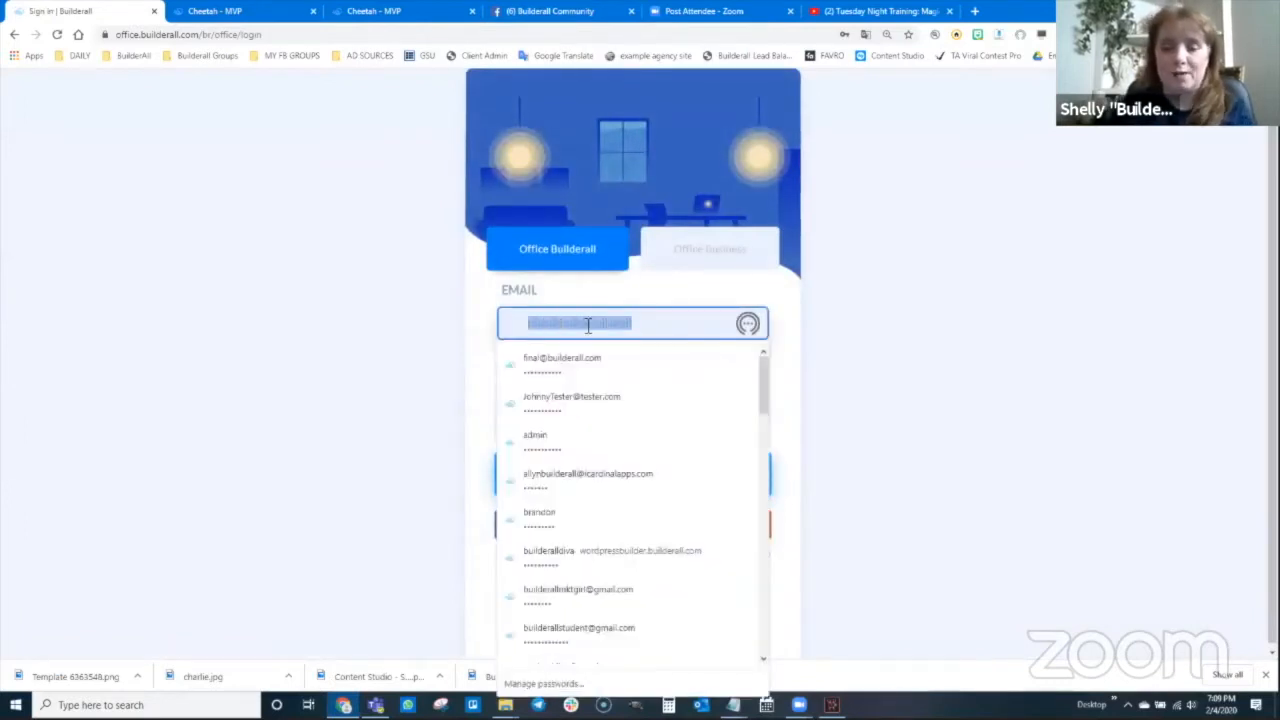
type("tony")
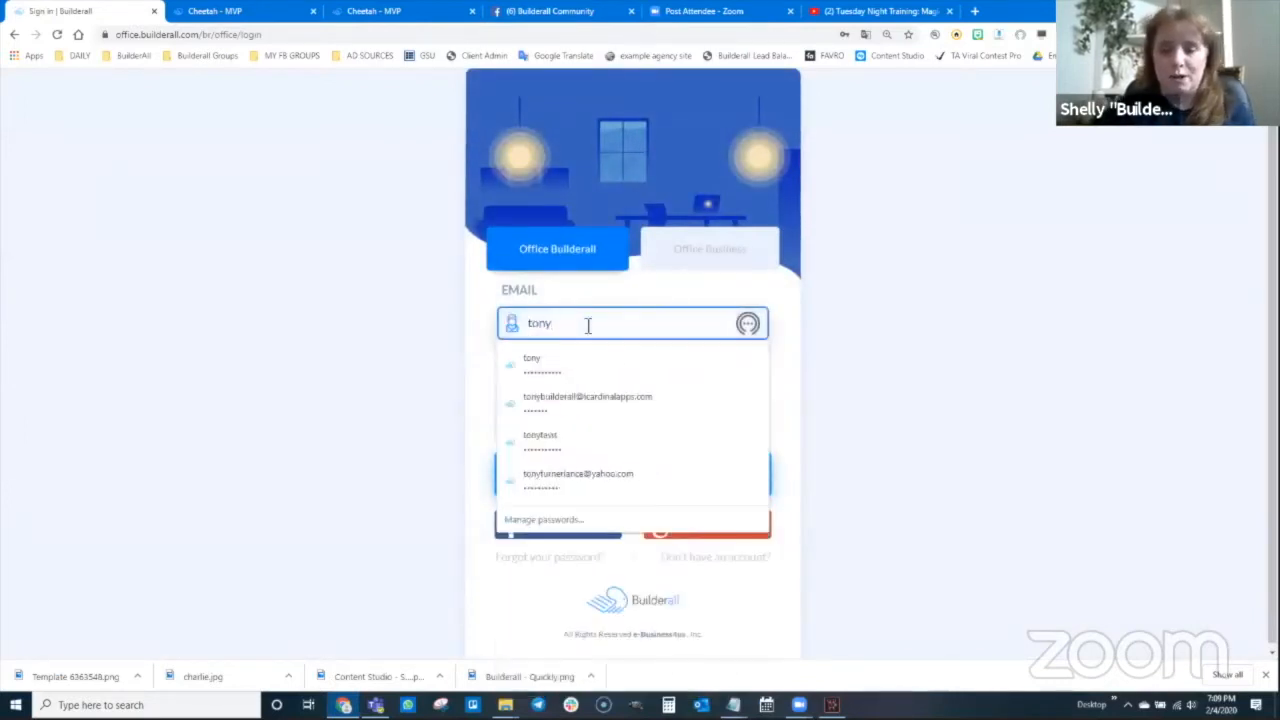
left_click(614, 403)
left_click(643, 480)
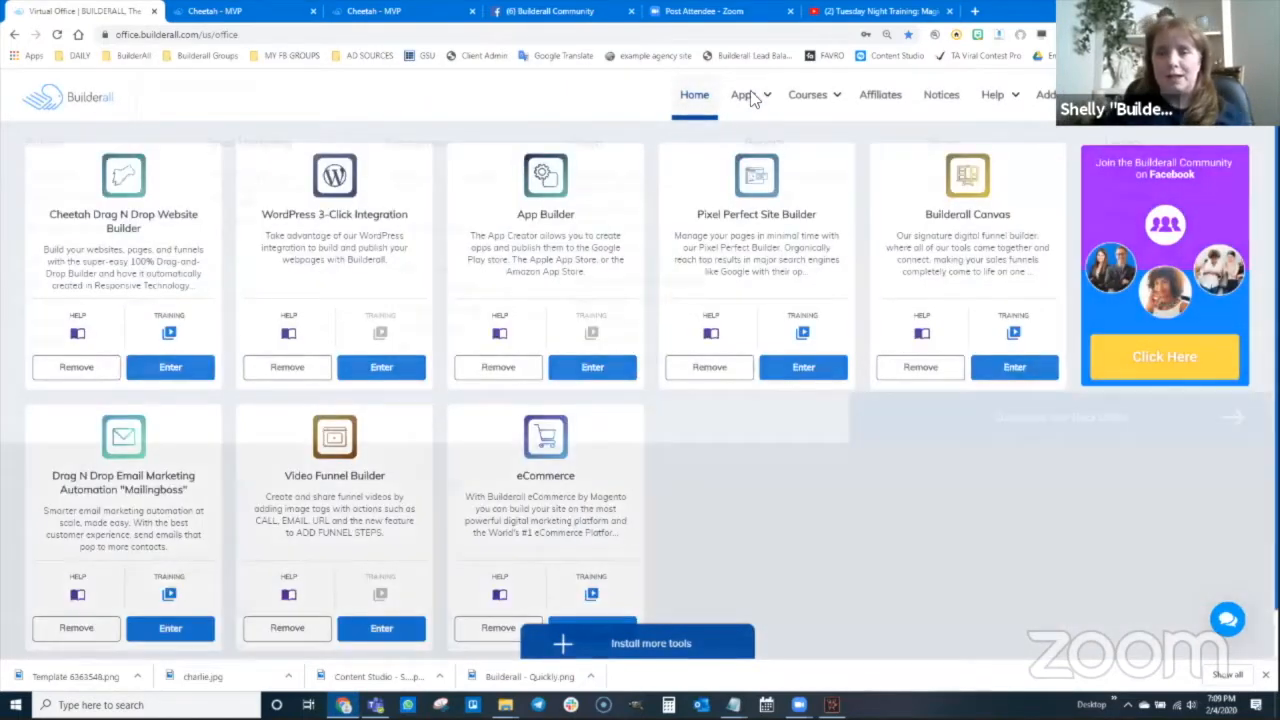
Launch the Cheetah Drag N Drop Website Builder from the Builders apps list
left_click(749, 96)
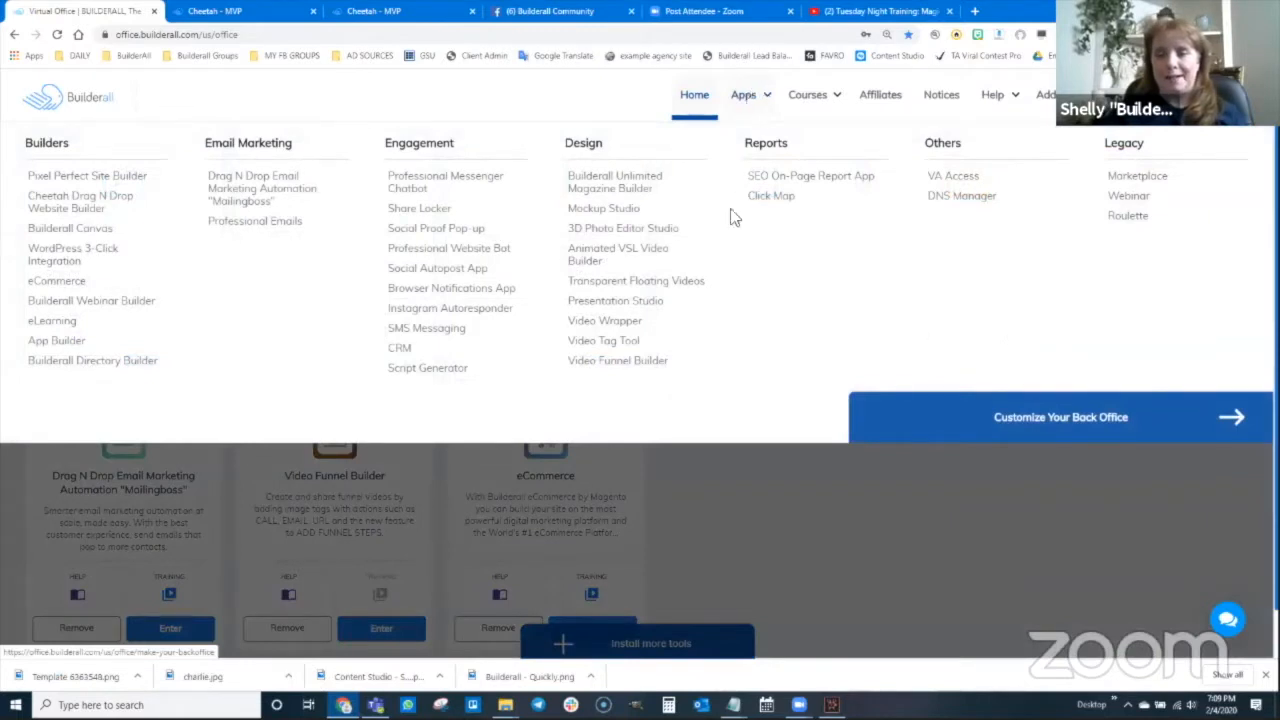
left_click(90, 212)
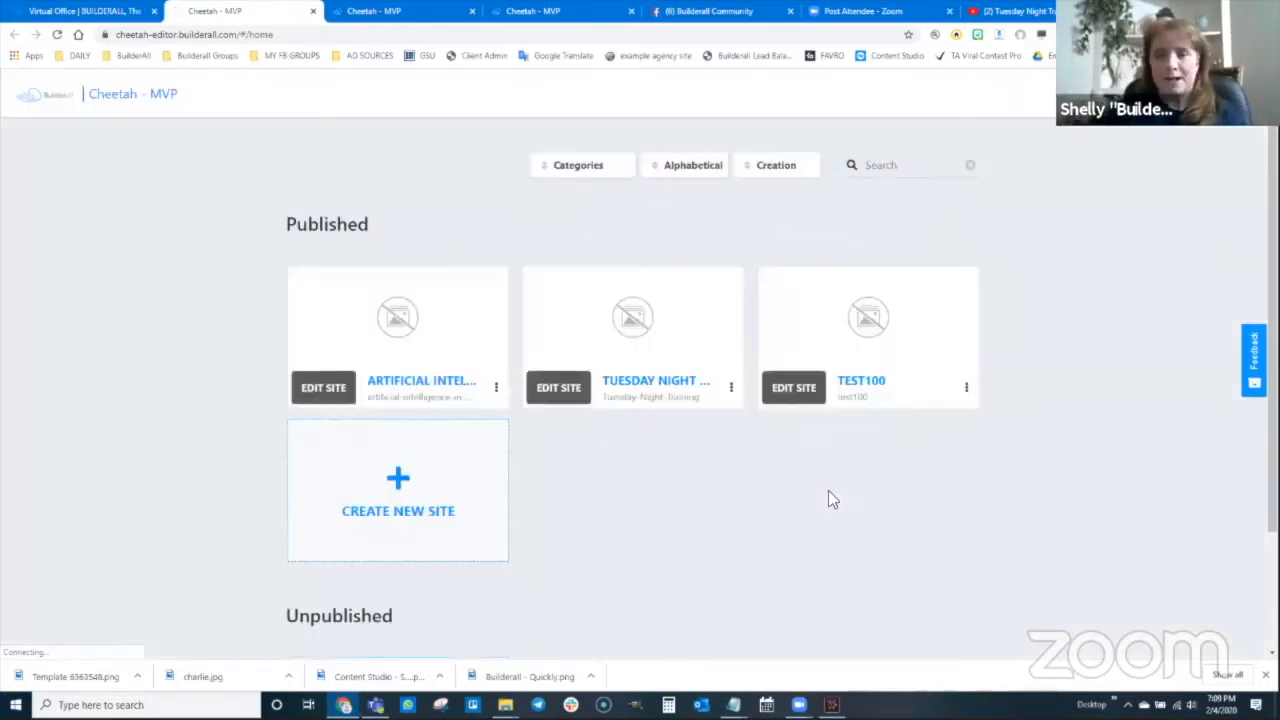
Create a blank-template site with title and description 'Valentines Day Magic Funnel'
scroll(770, 488, "down", 1)
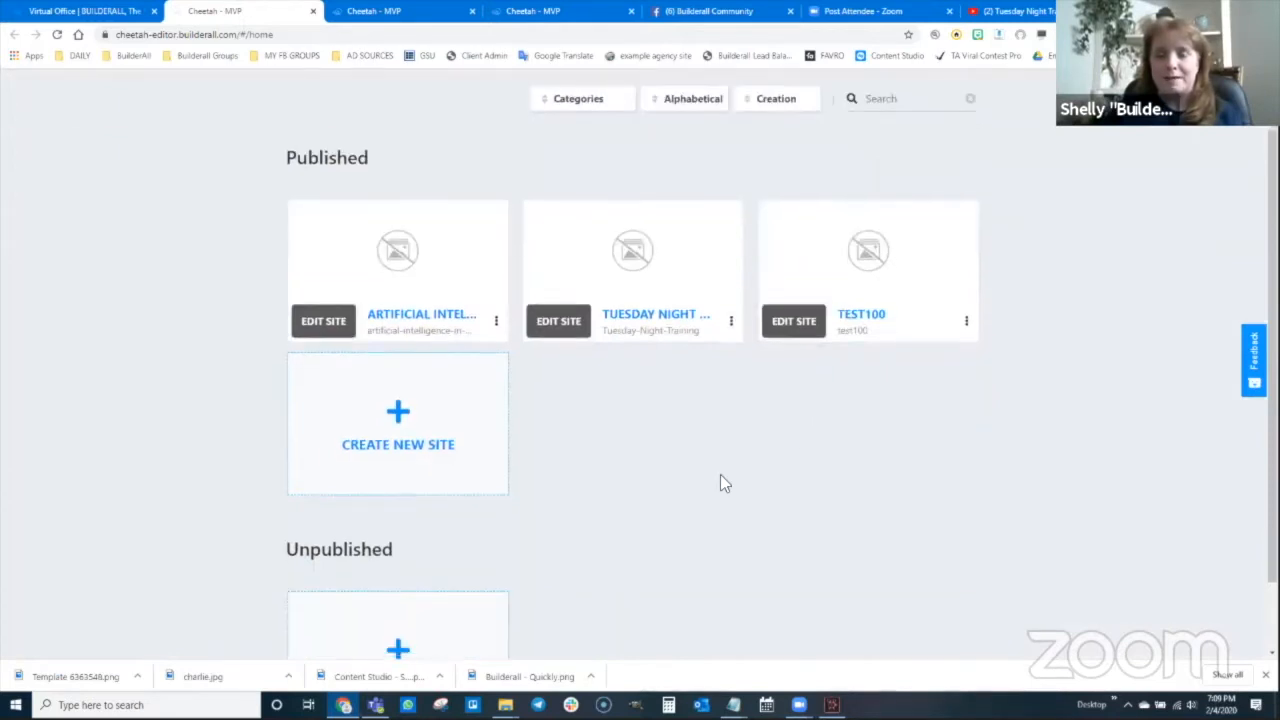
scroll(697, 418, "up", 1)
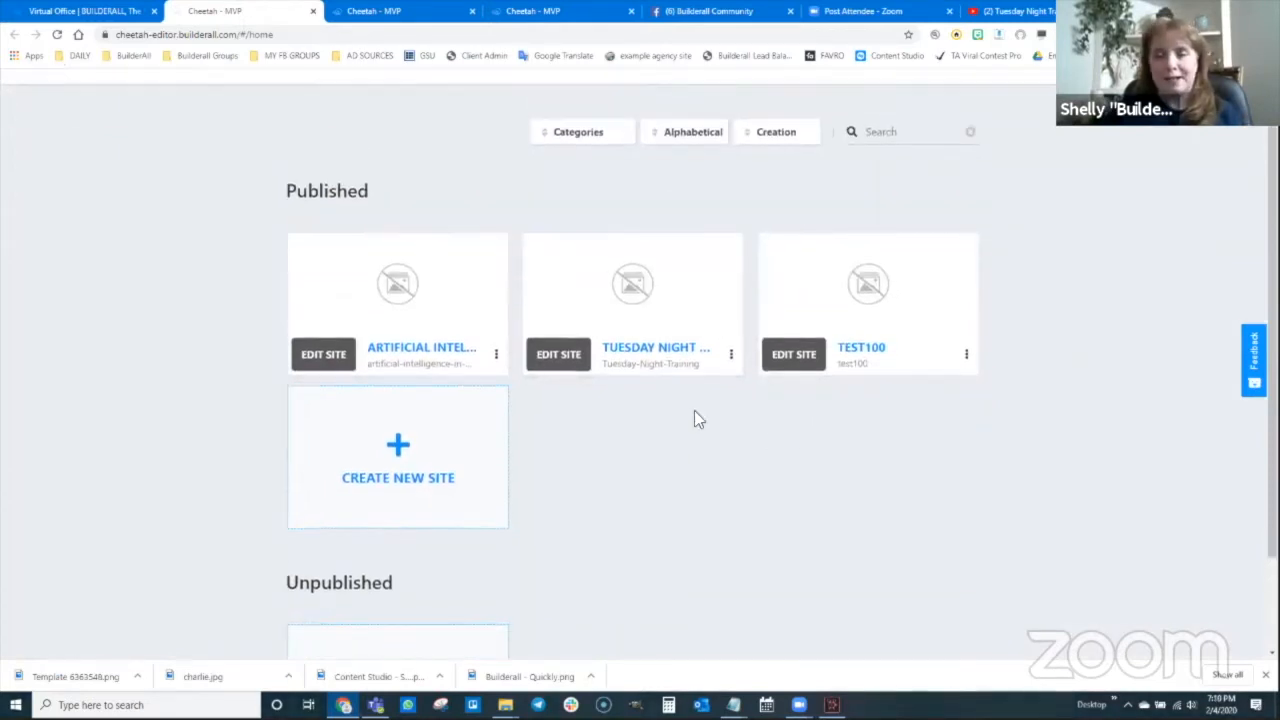
scroll(697, 418, "up", 1)
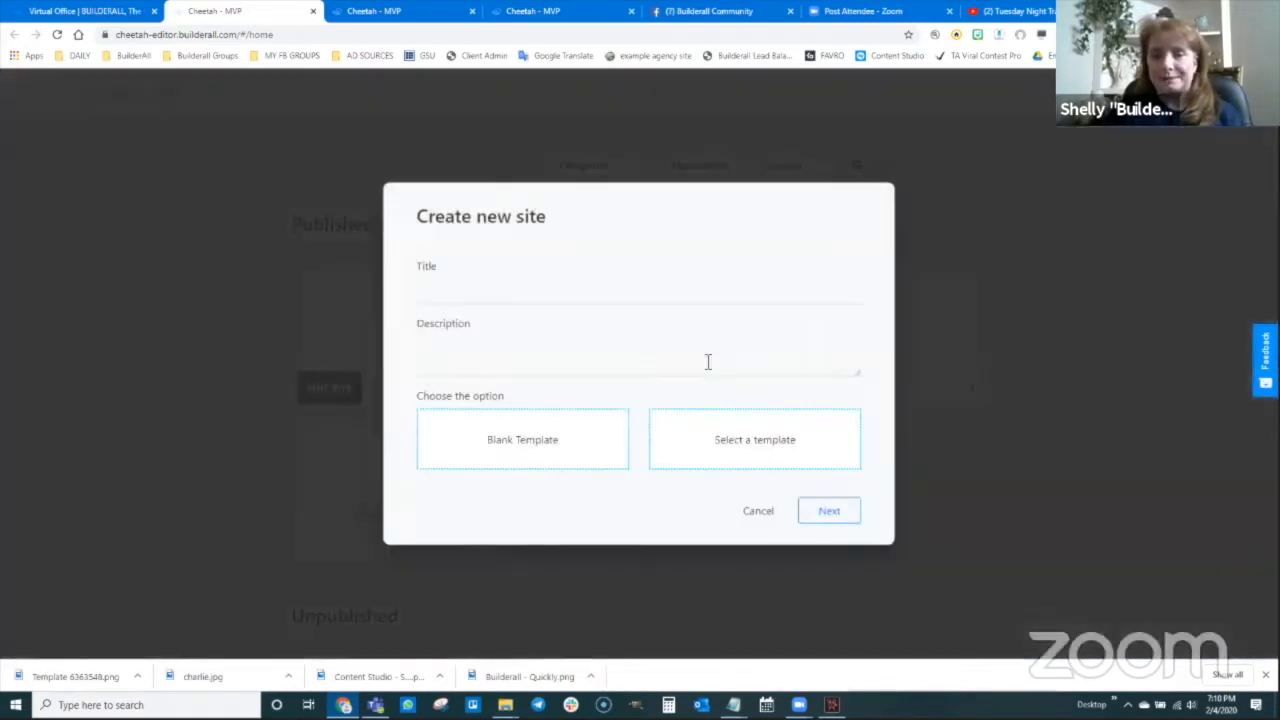
left_click(530, 290)
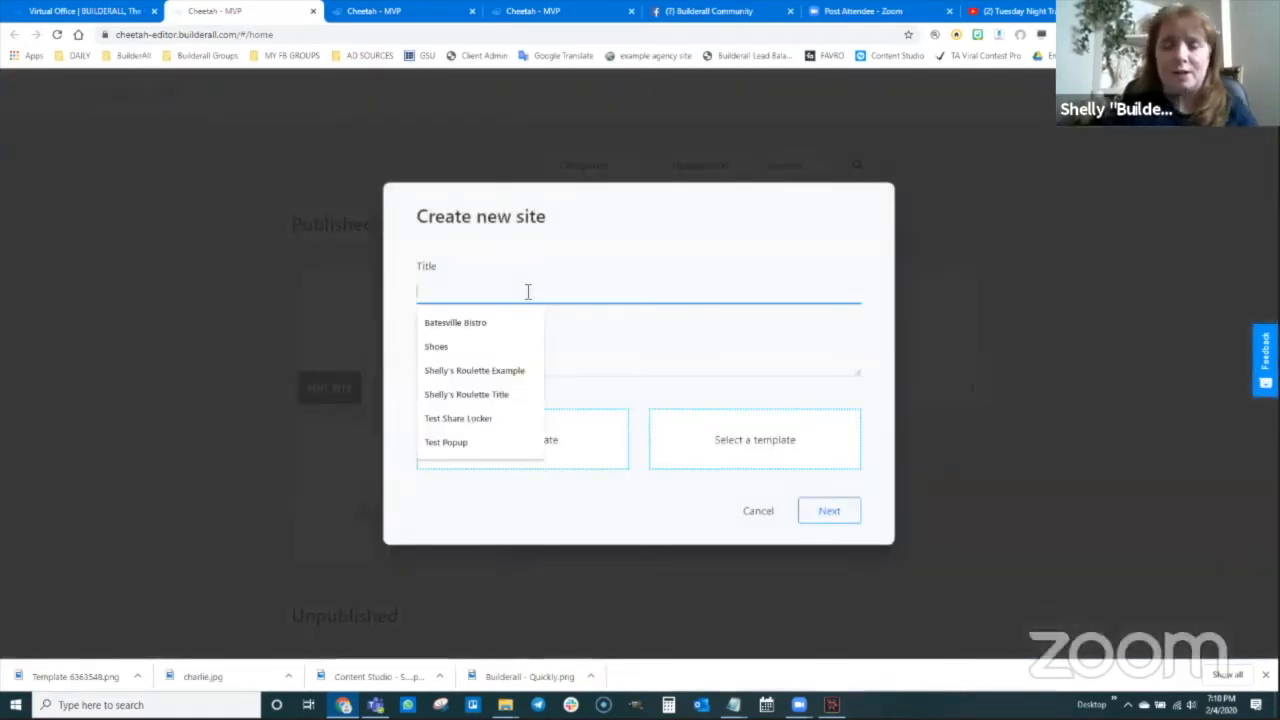
type("Valentines")
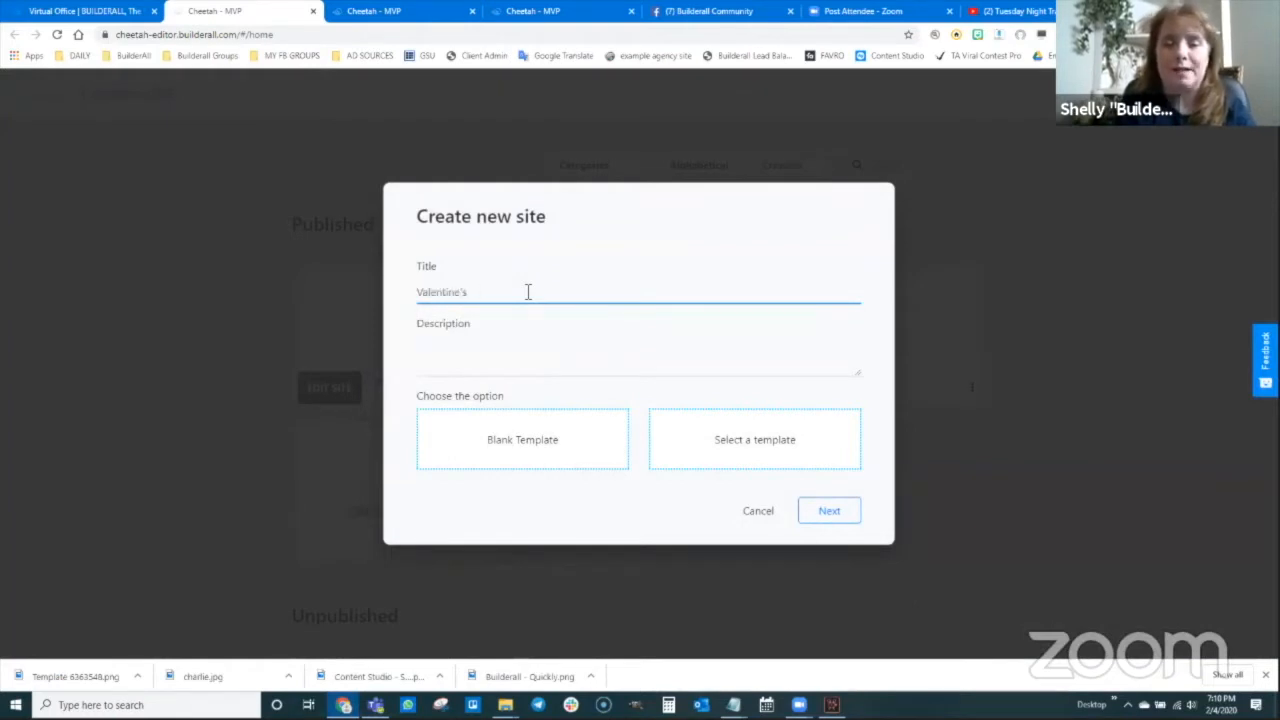
key("BackSpace")
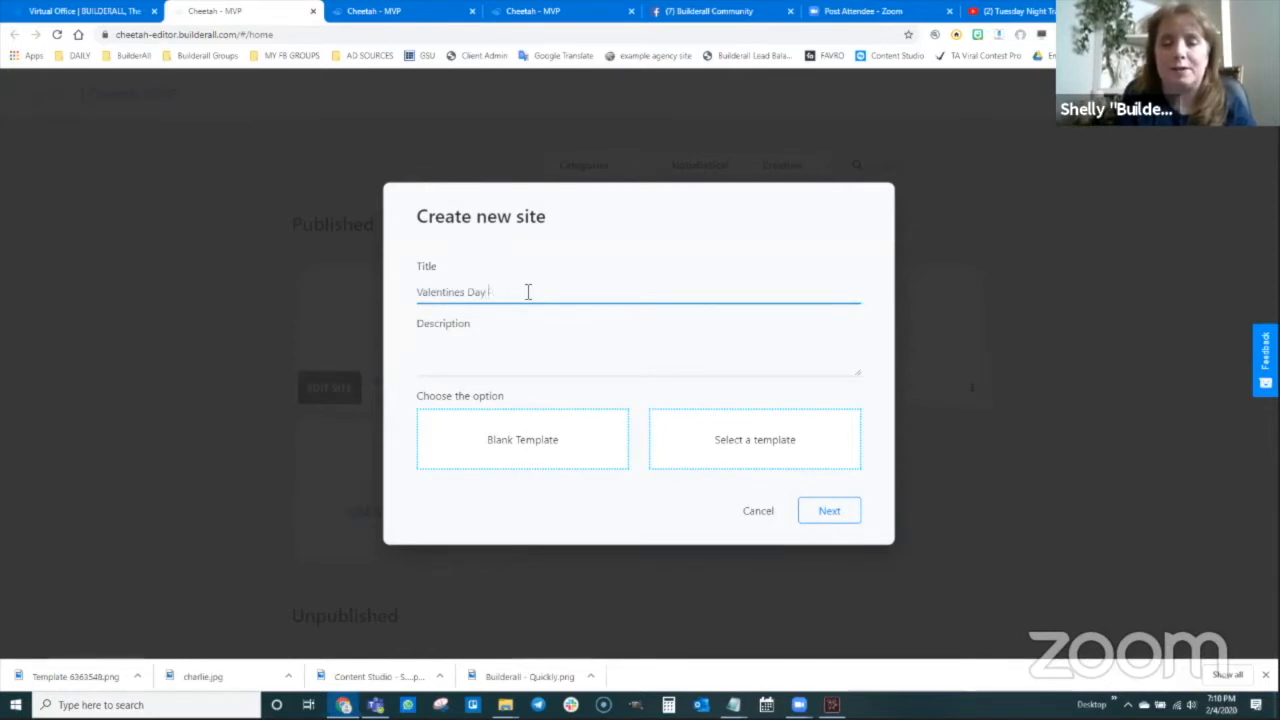
type("unnel")
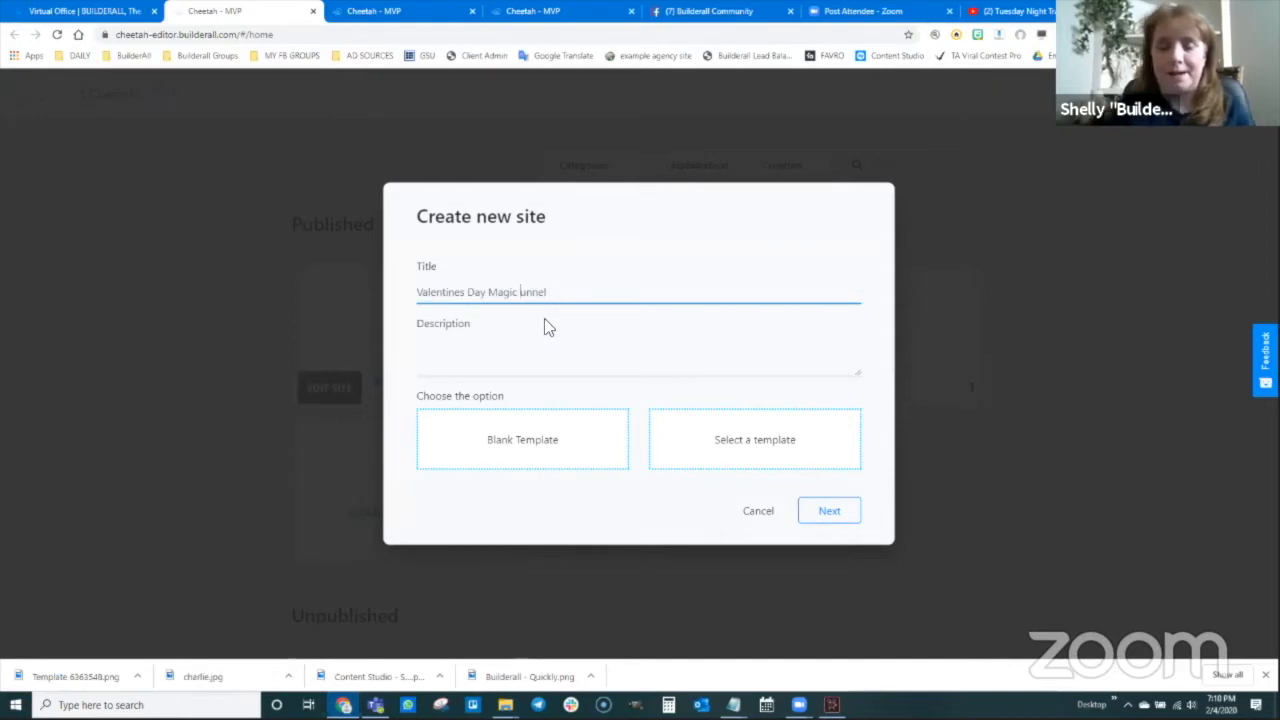
left_click_drag(558, 293, 406, 290)
key("ctrl+c")
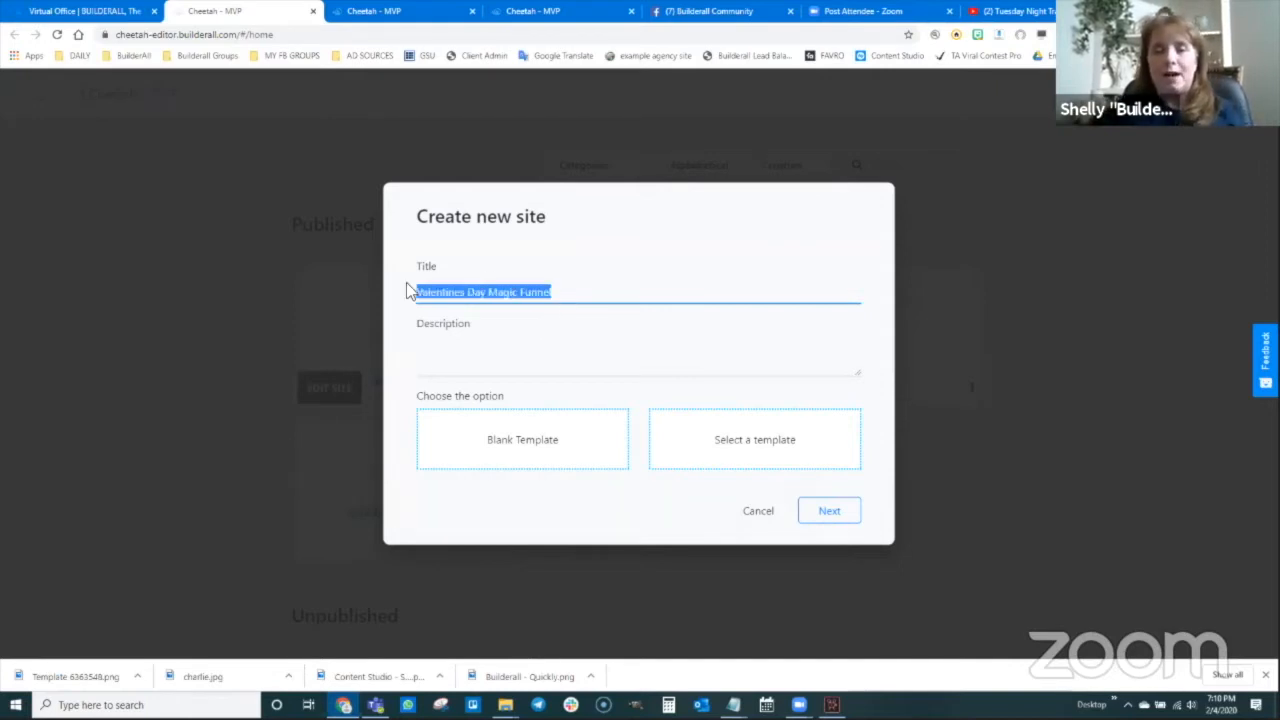
left_click(516, 372)
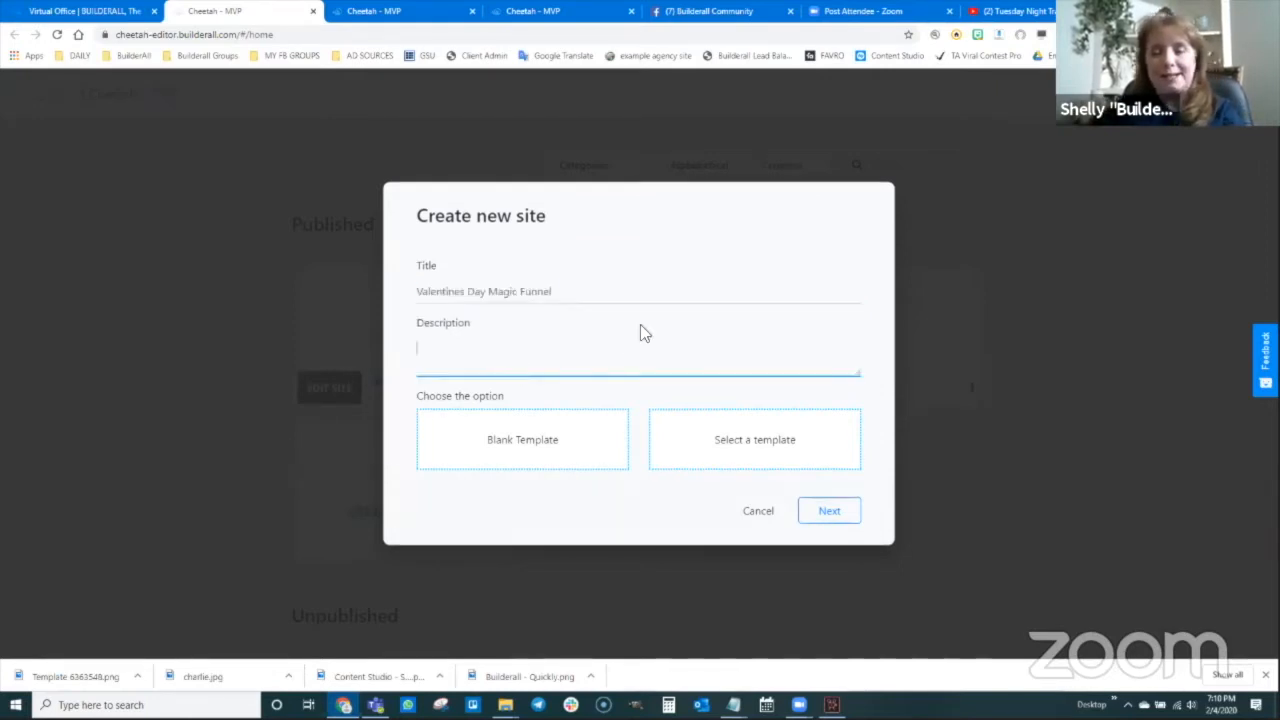
key("ctrl+v")
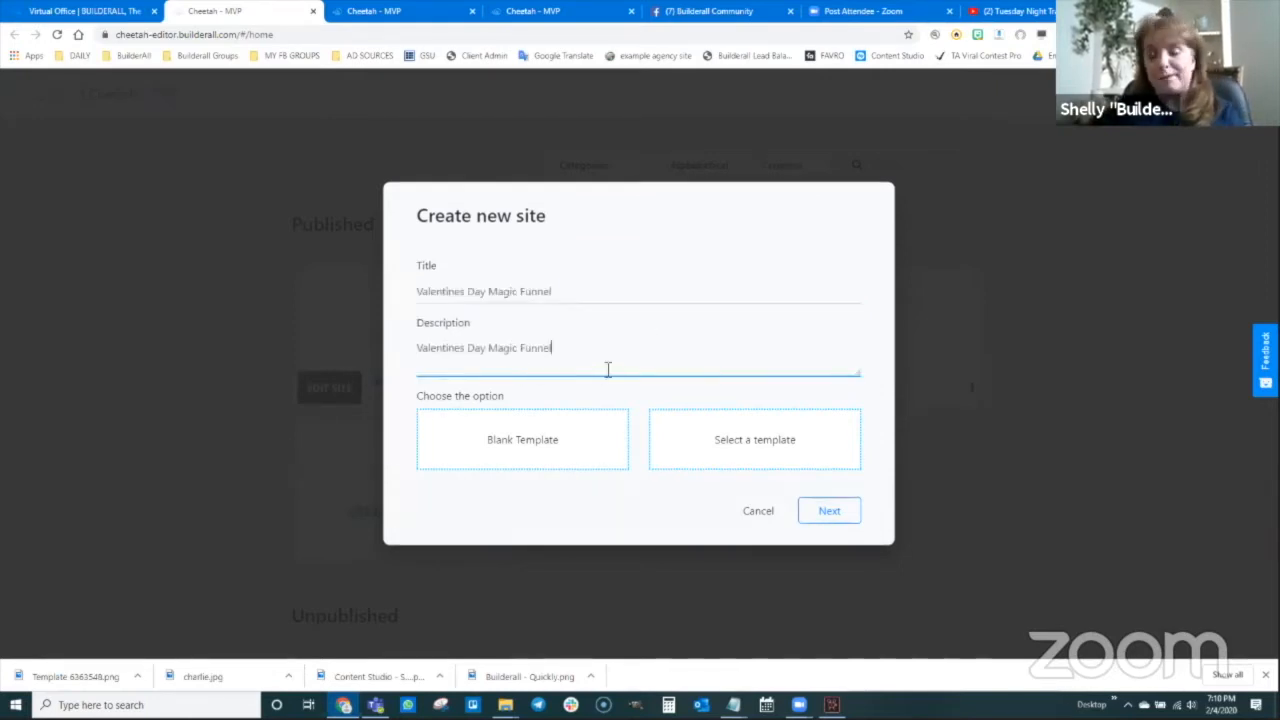
left_click(518, 450)
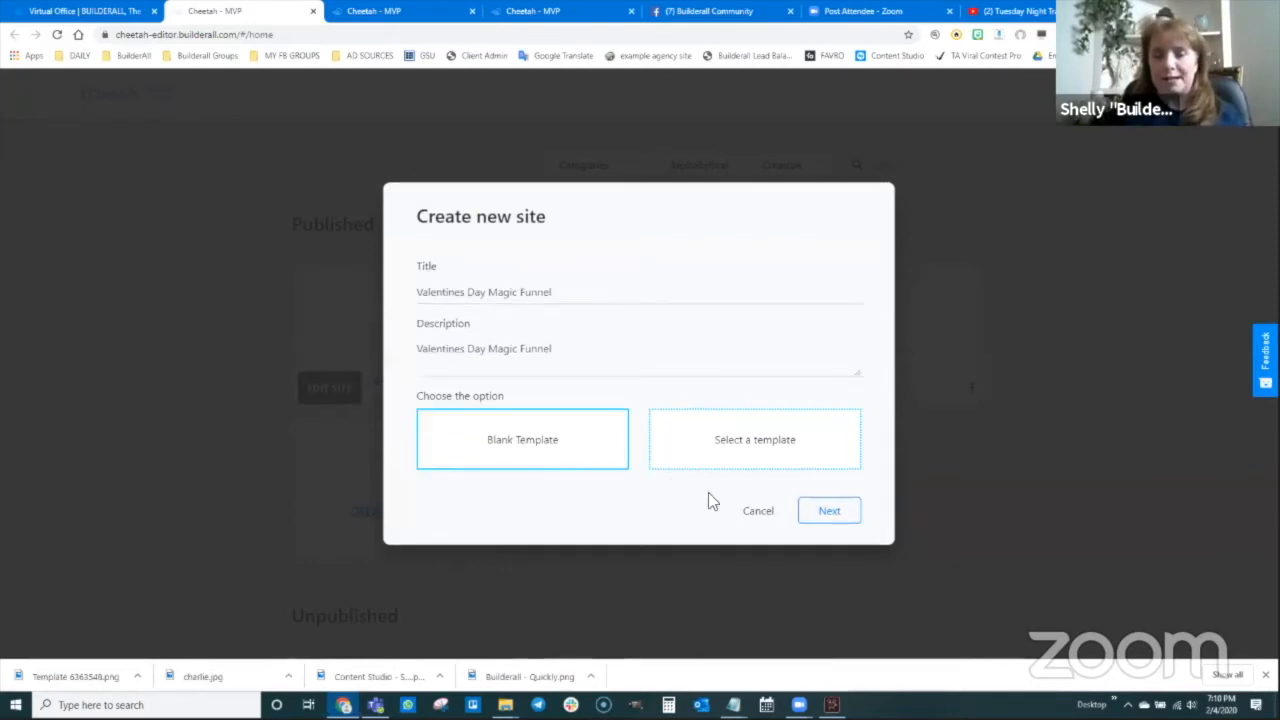
left_click(824, 514)
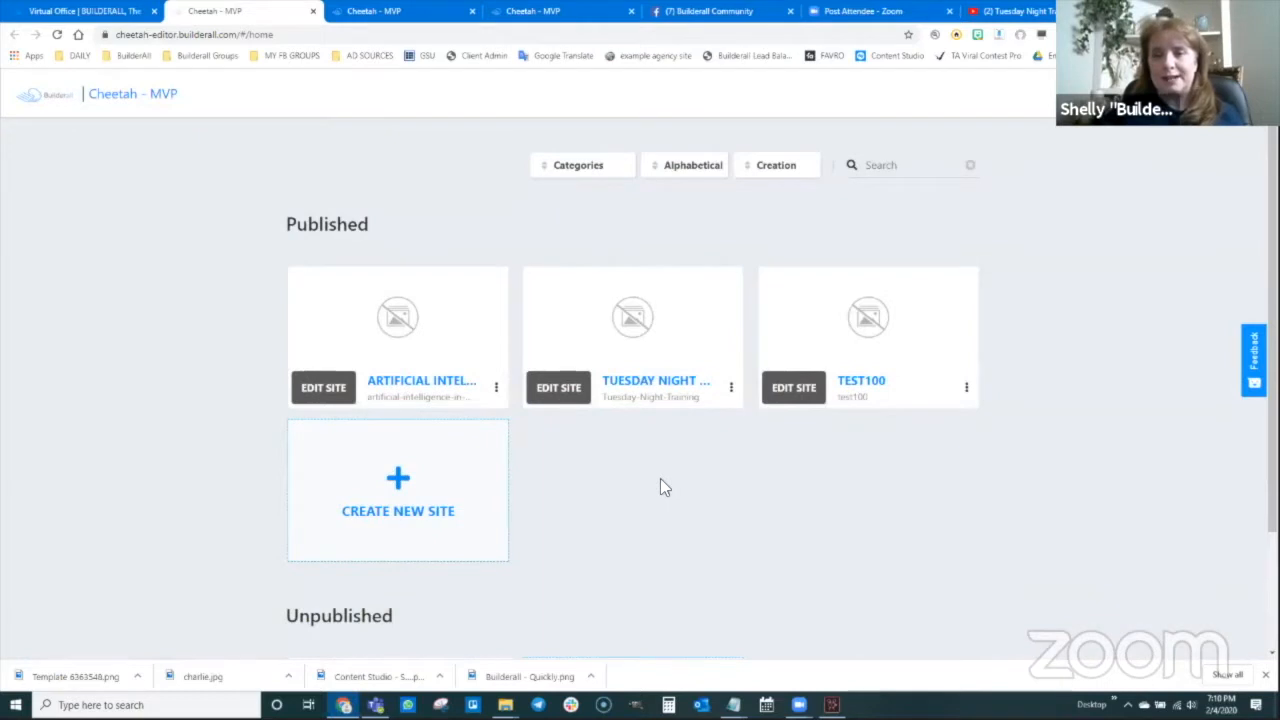
Open the Valentines Day Magic Funnel site for editing and start a new page
scroll(660, 487, "down", 3)
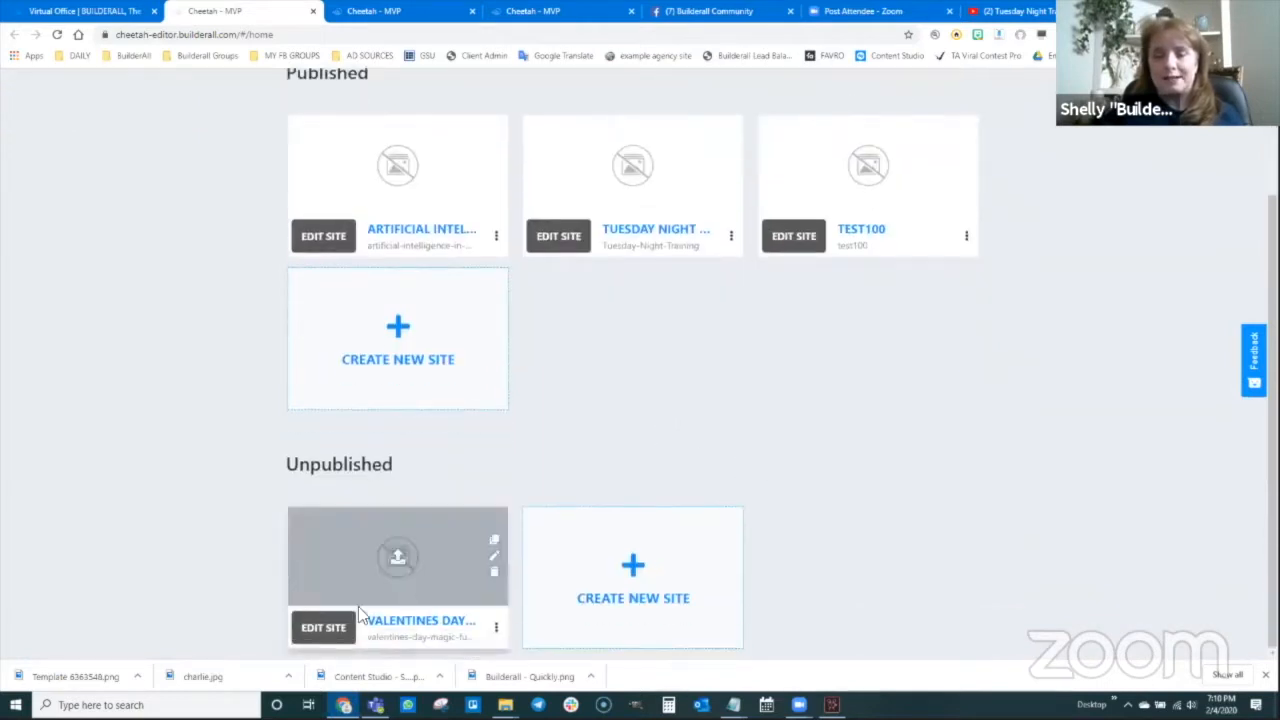
mouse_move(307, 562)
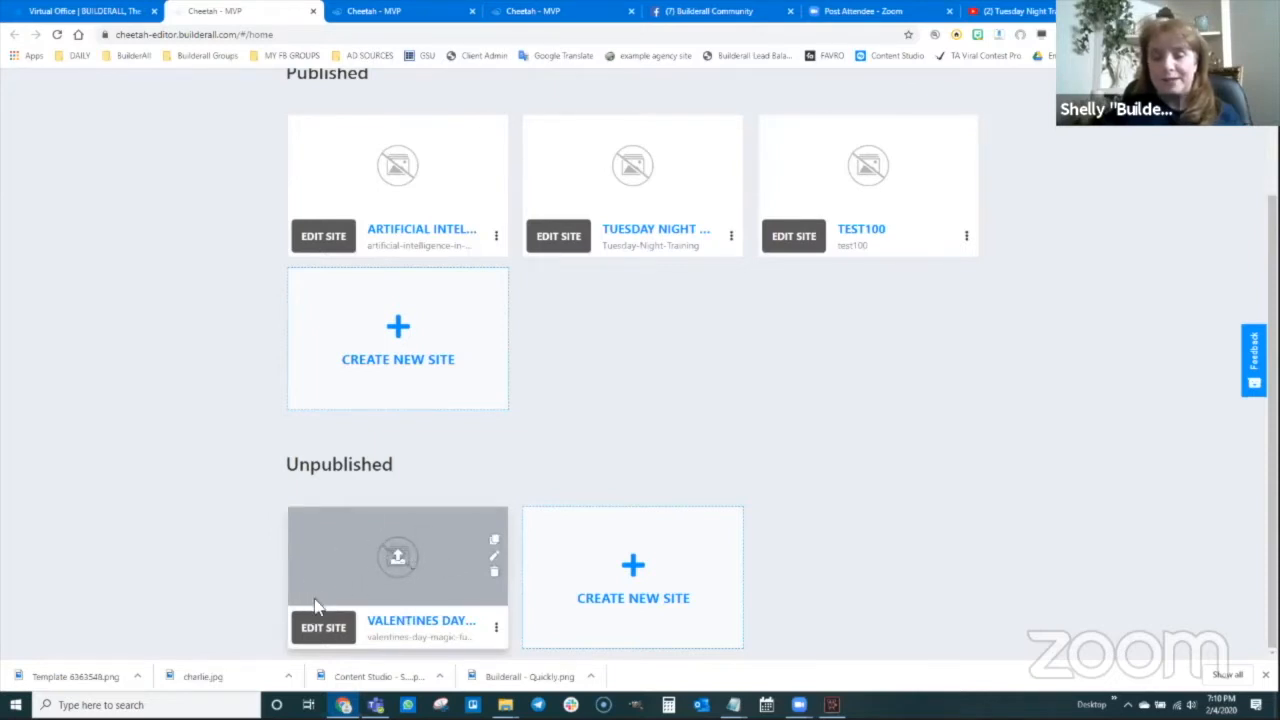
left_click(321, 628)
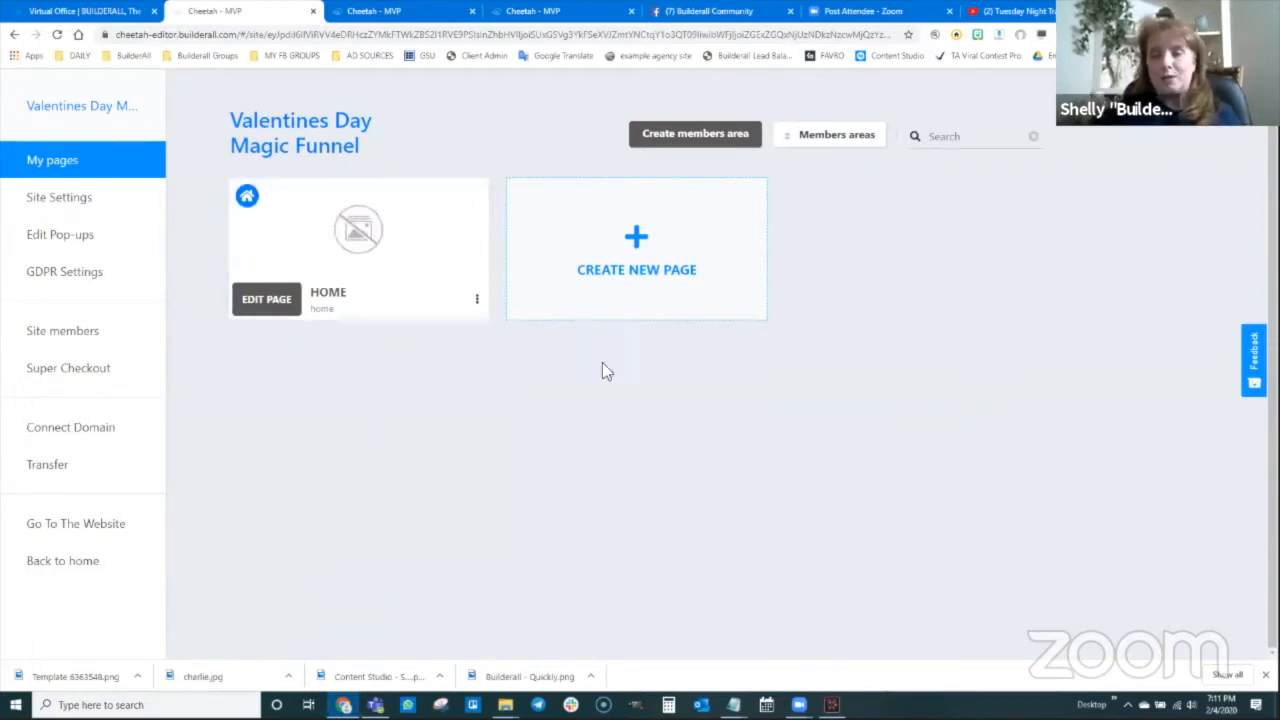
left_click(637, 242)
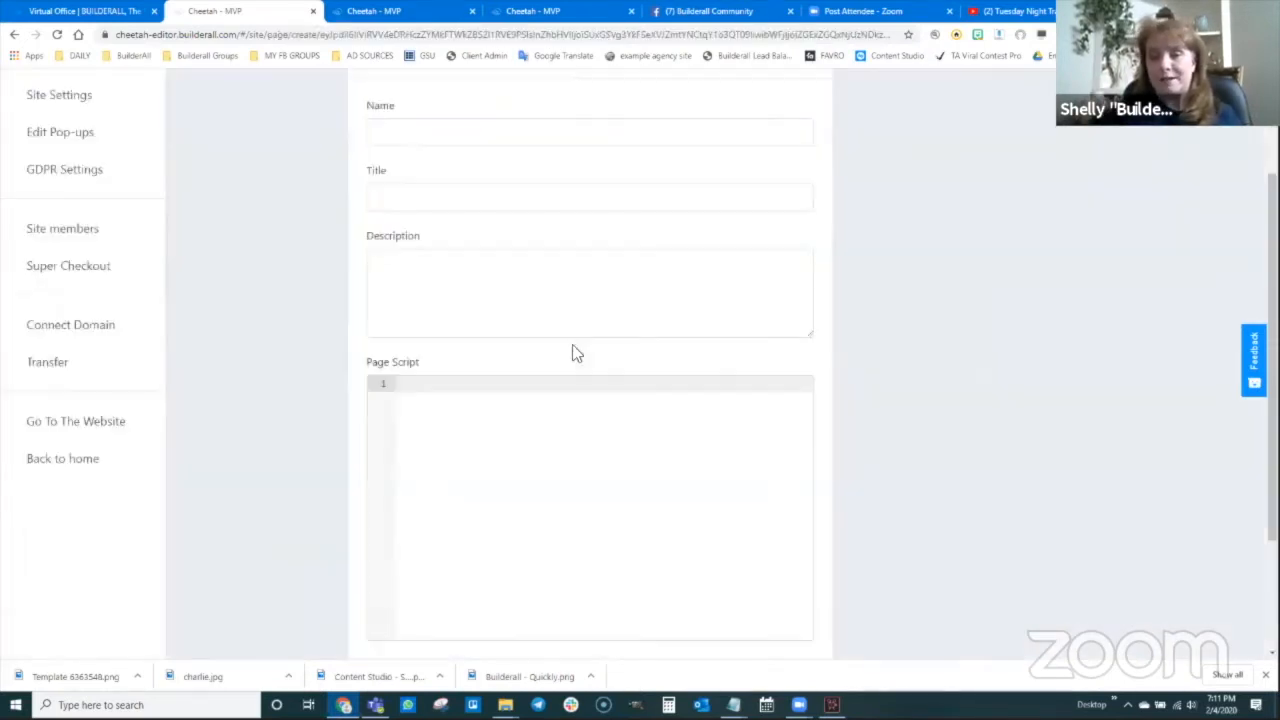
Enter 'Welcome to Team Awesome' as the new page's name, title and description
left_click(441, 141)
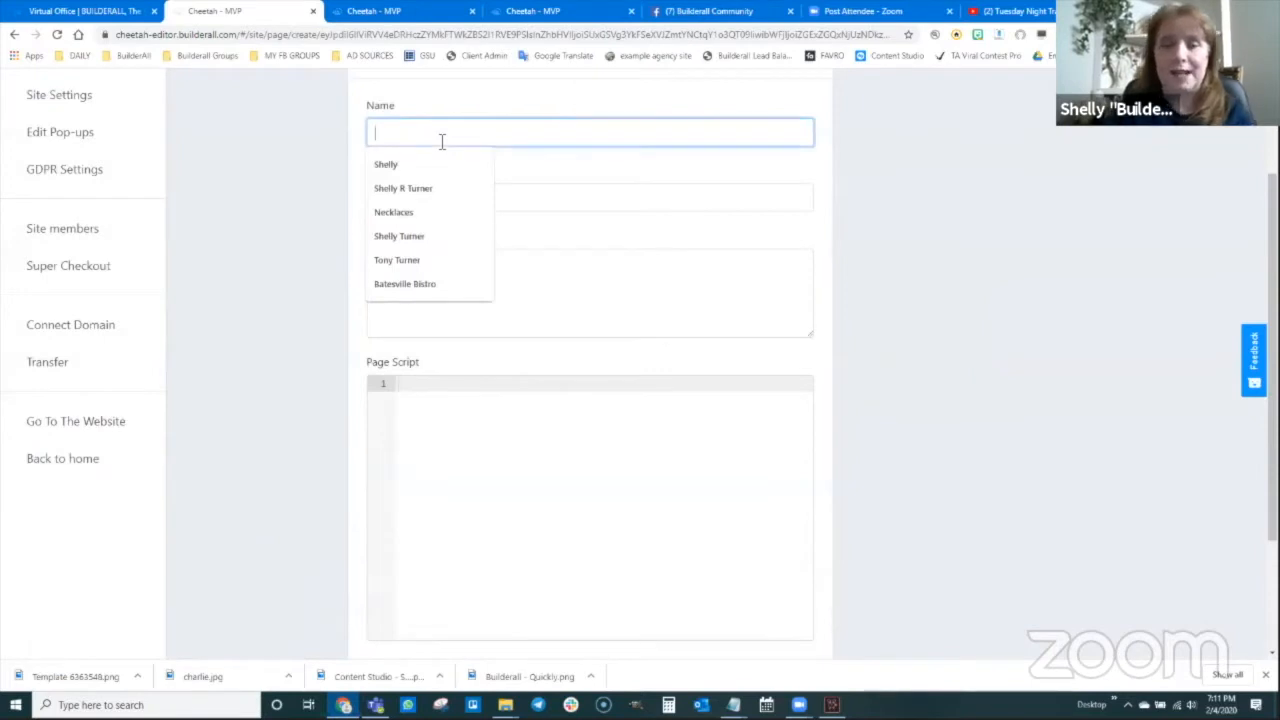
type("Welcome t")
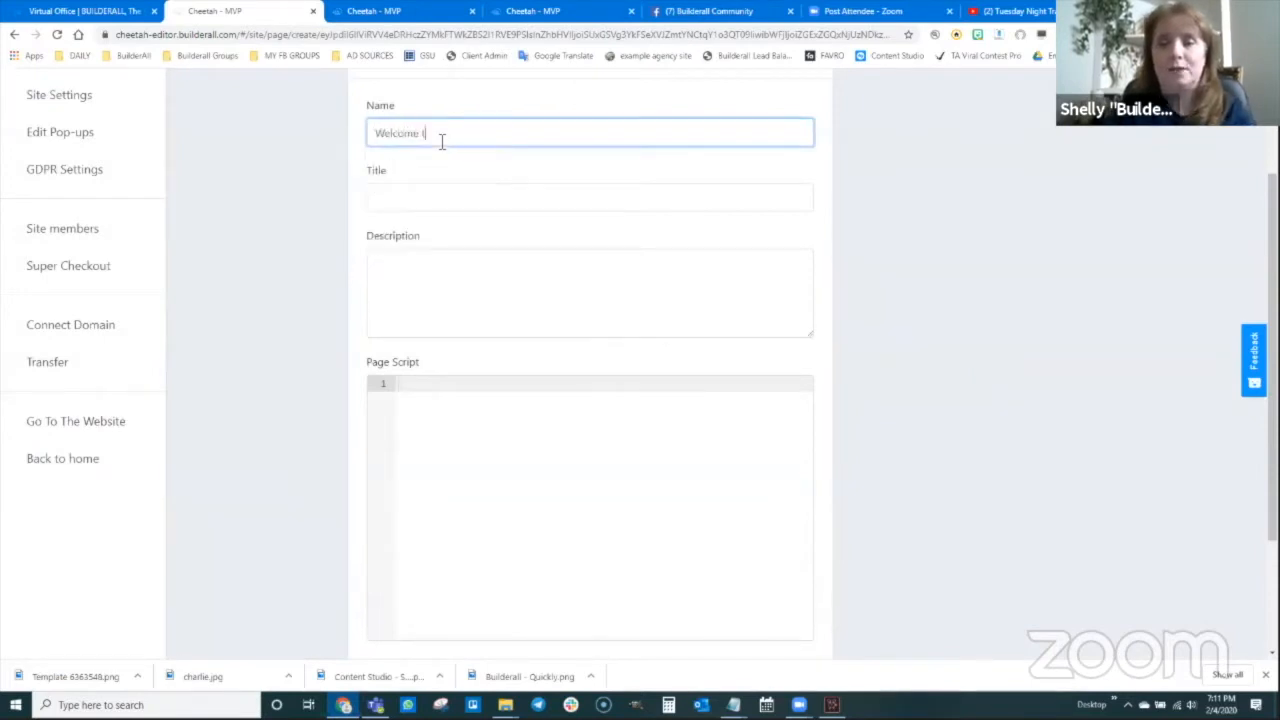
type("o Bu")
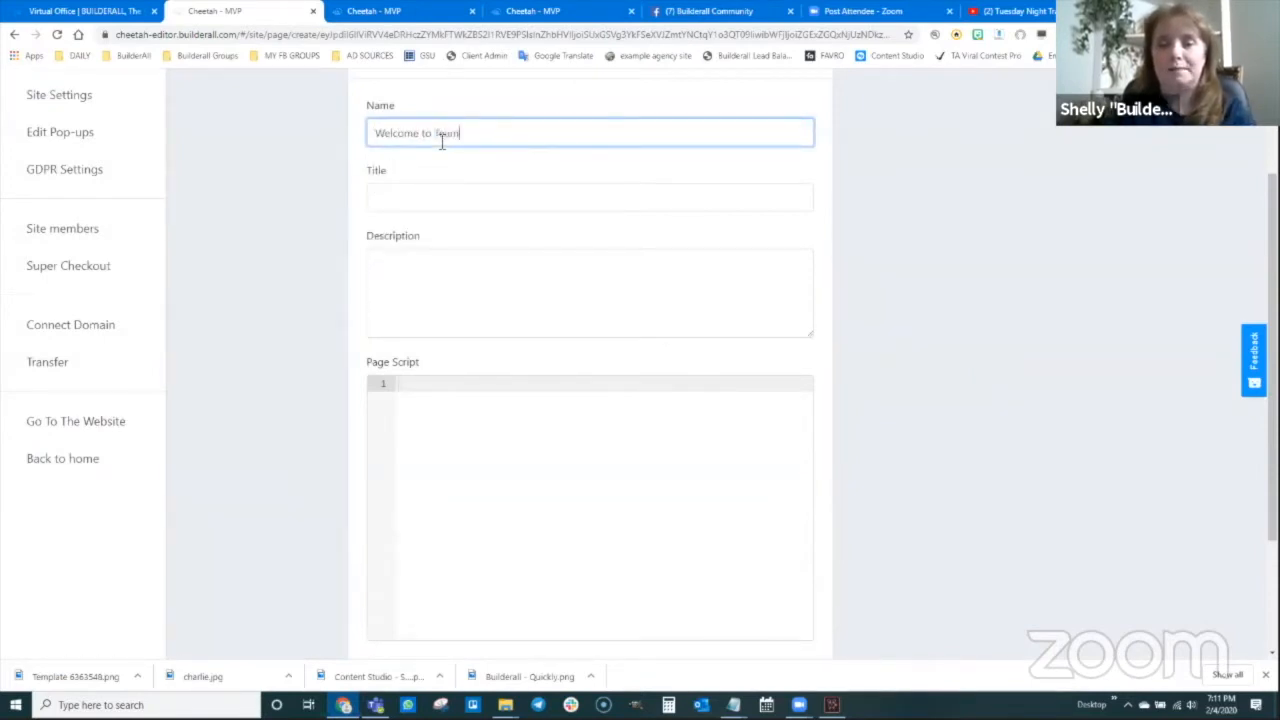
type("am Awesome!")
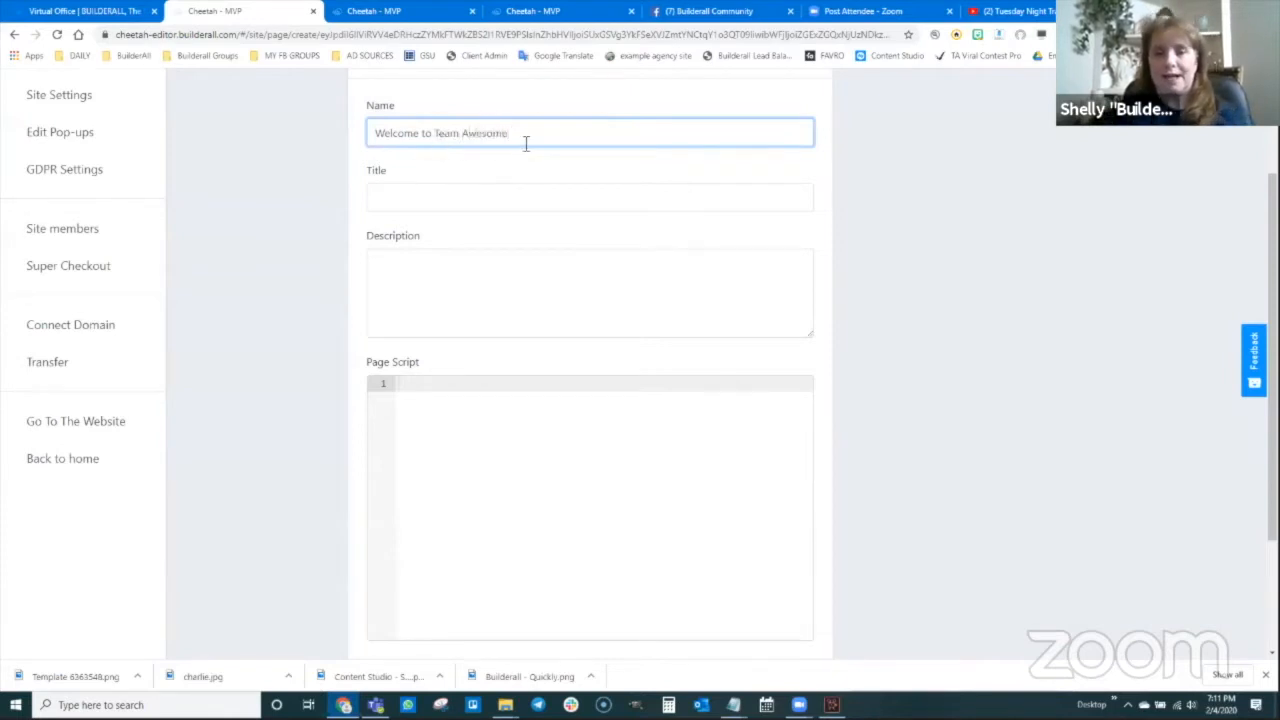
left_click_drag(526, 143, 381, 132)
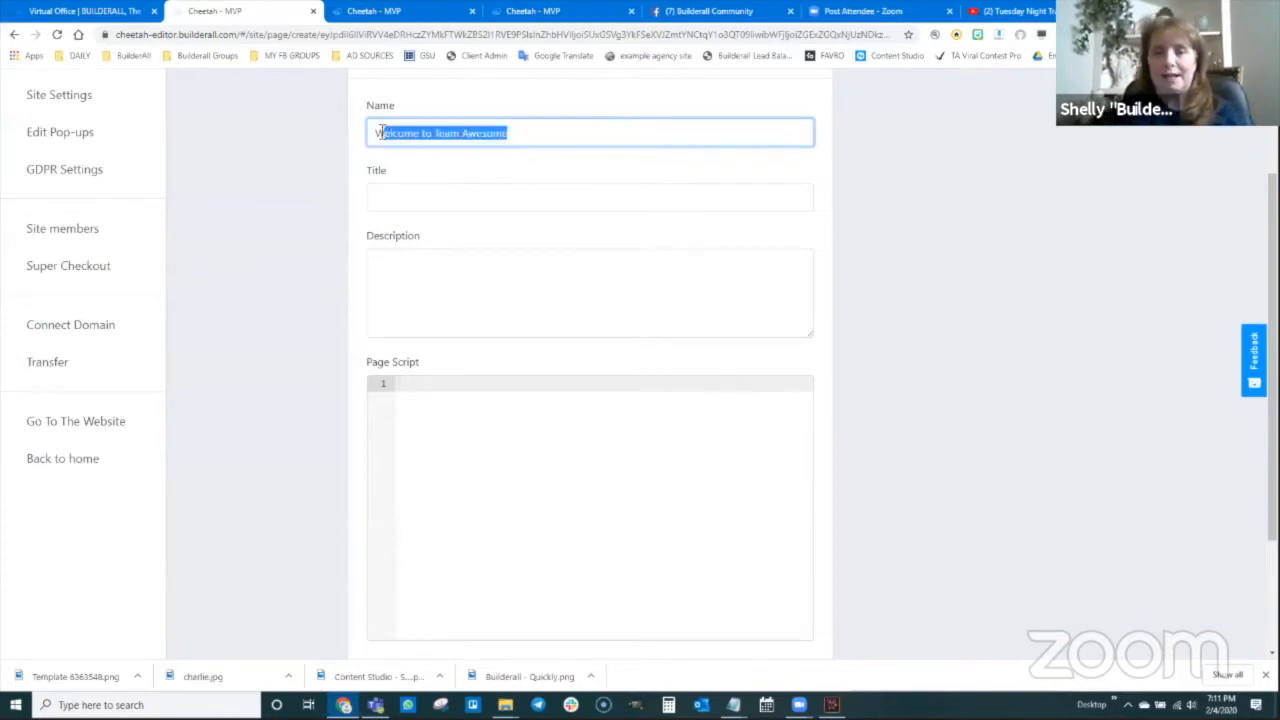
left_click(467, 194)
type("Welcome to Team Awesome")
left_click(435, 264)
type("Welcome to Team Awesome")
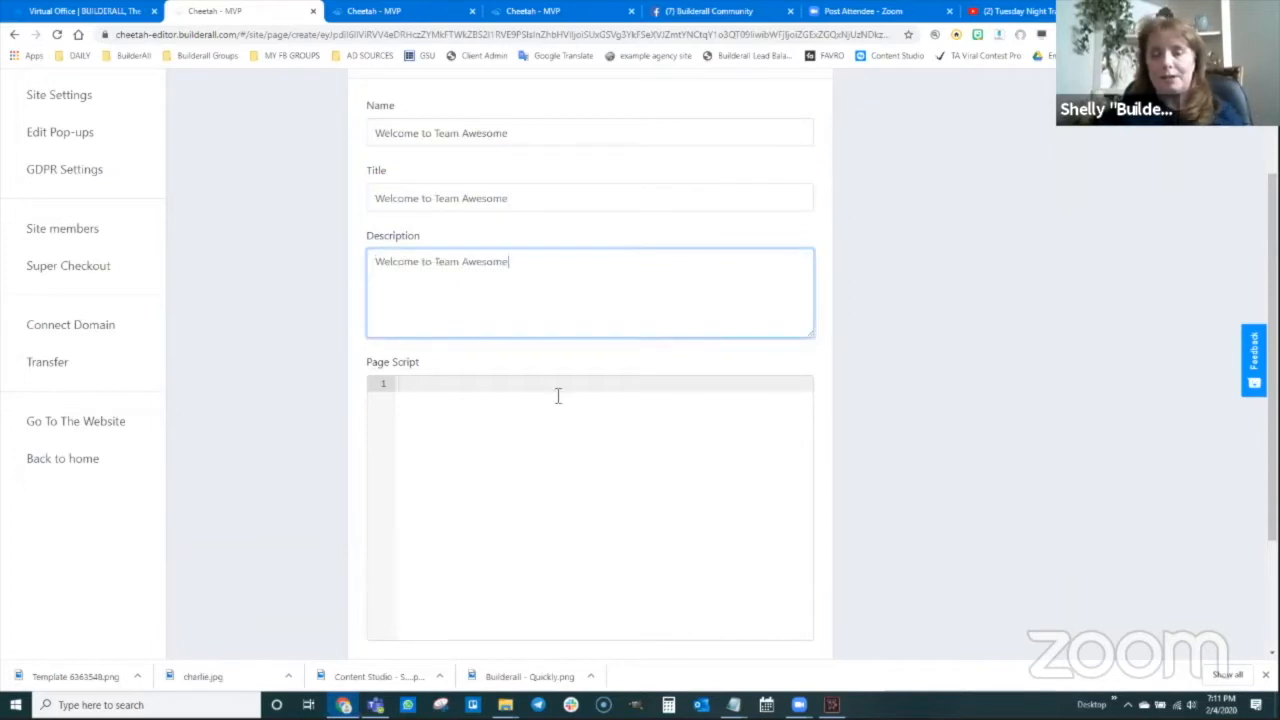
scroll(621, 384, "down", 1)
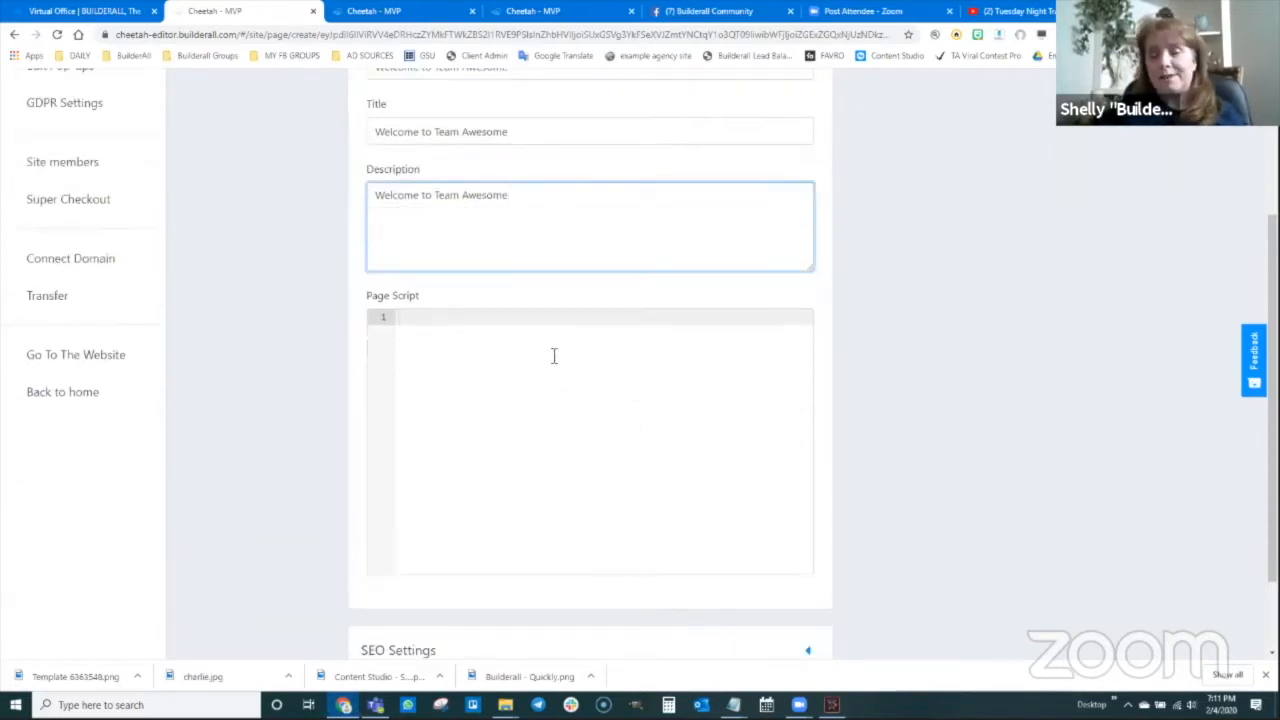
scroll(521, 418, "down", 2)
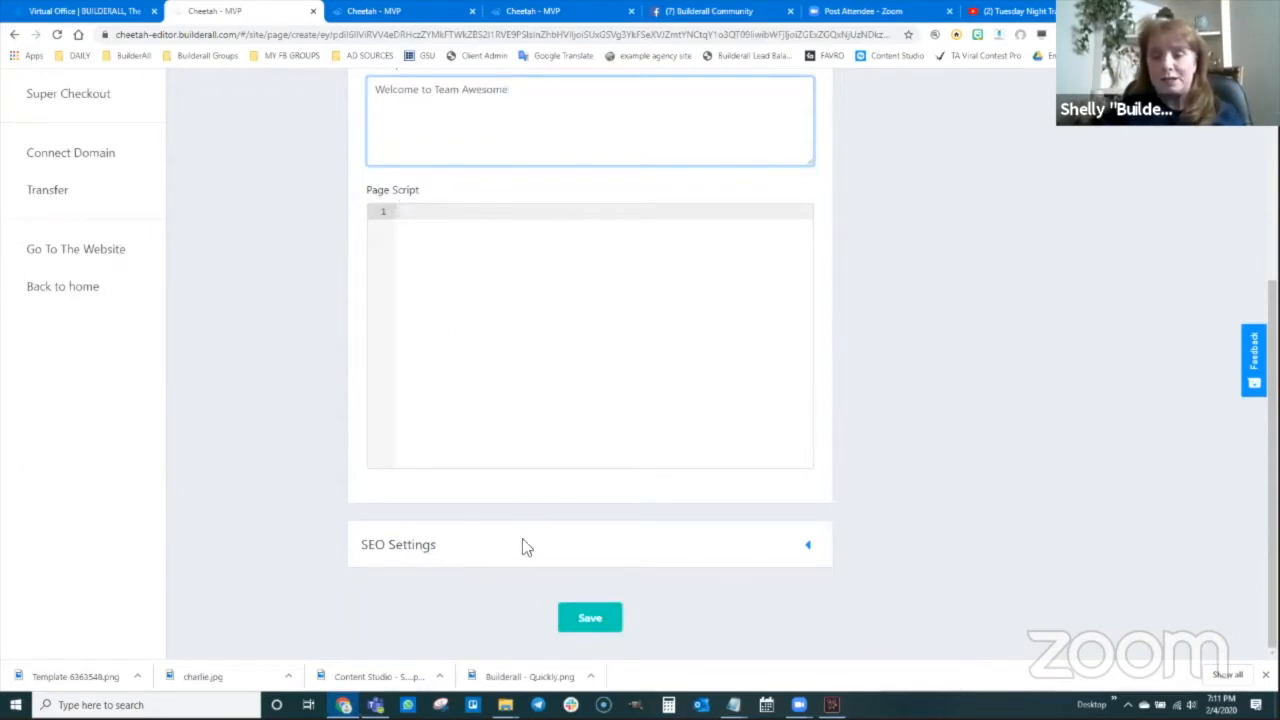
scroll(536, 487, "up", 6)
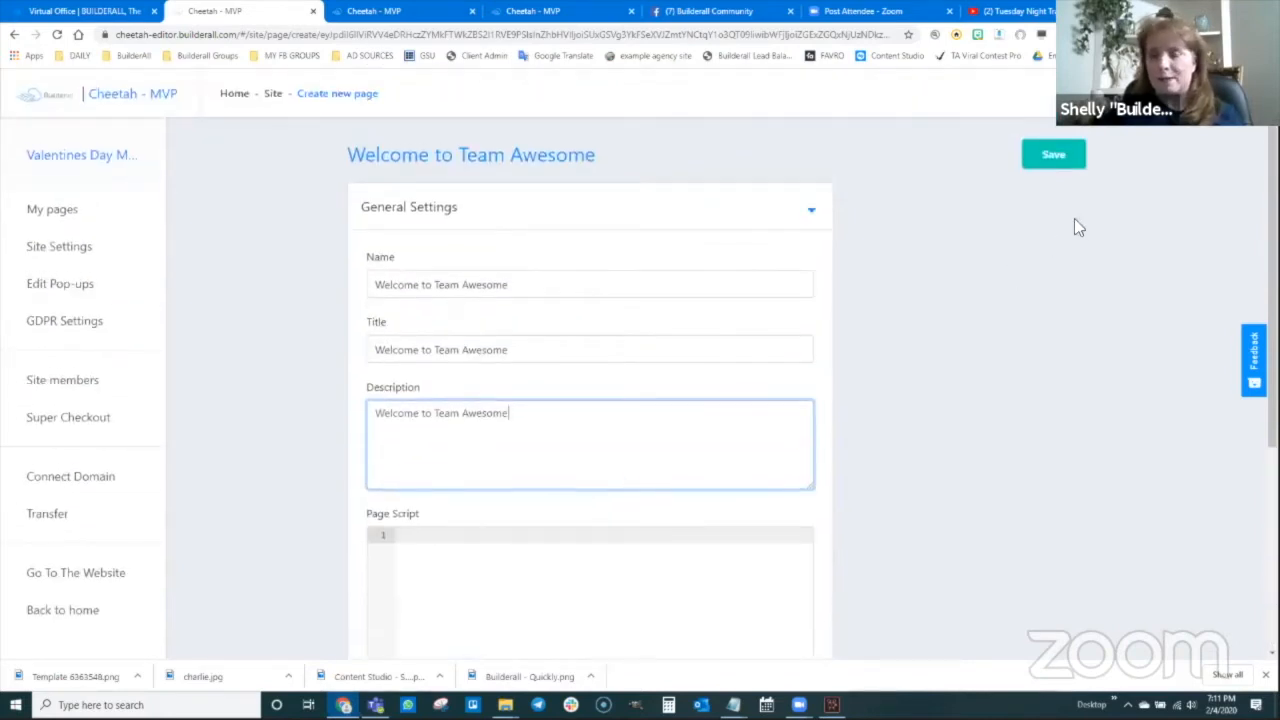
Save the Welcome to Team Awesome page and open the HOME page in the editor
left_click(1051, 161)
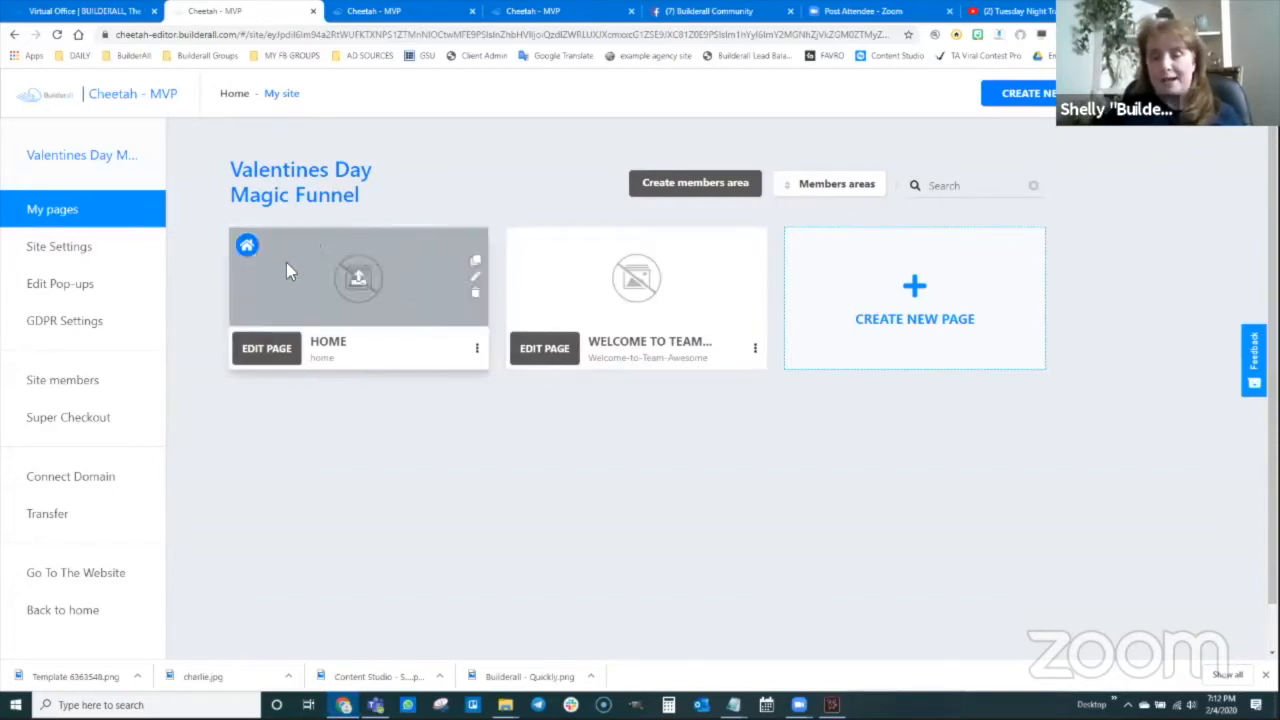
left_click(269, 364)
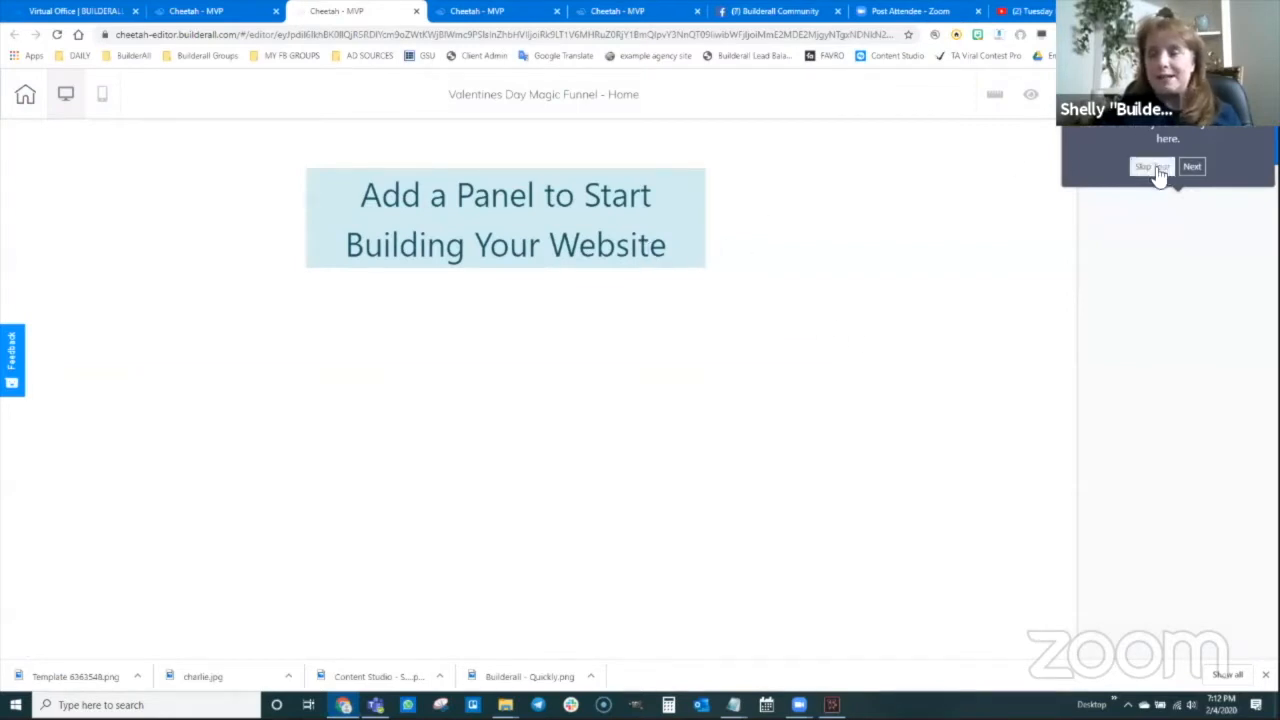
Skip the editor tour and insert a Blank Panel from the Panels list onto Home
left_click(1162, 170)
left_click(1095, 155)
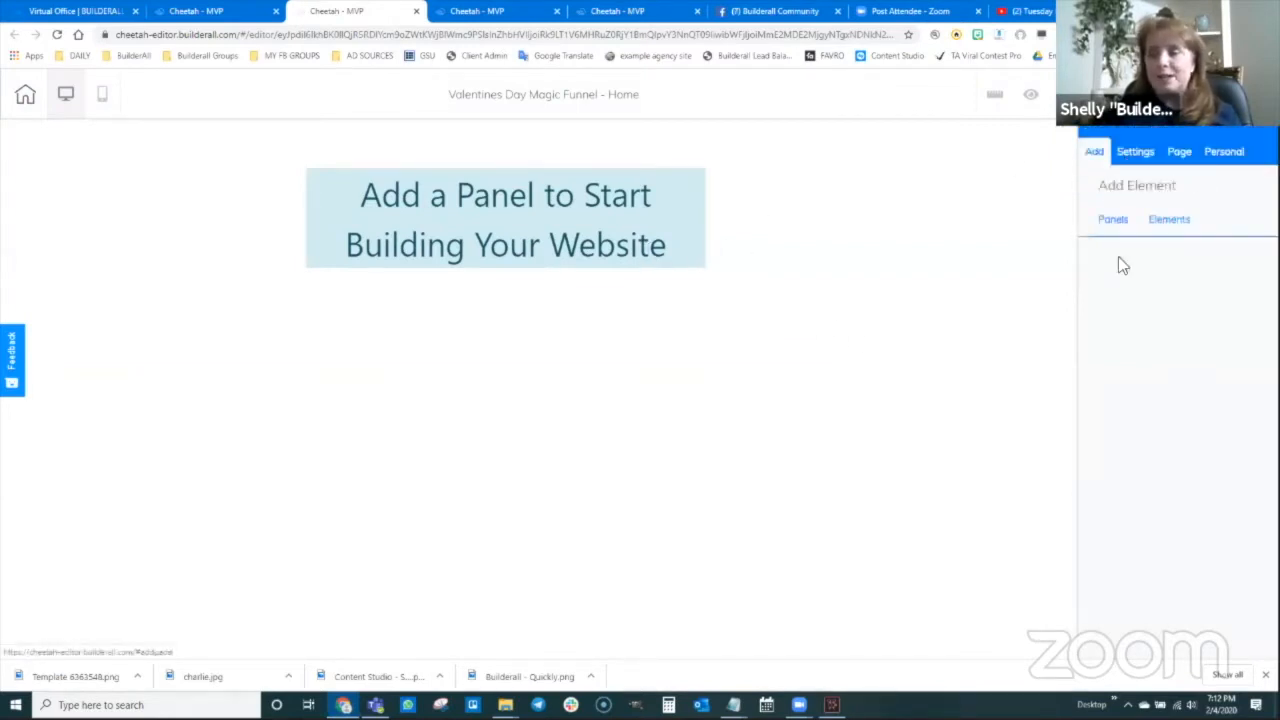
left_click(1114, 224)
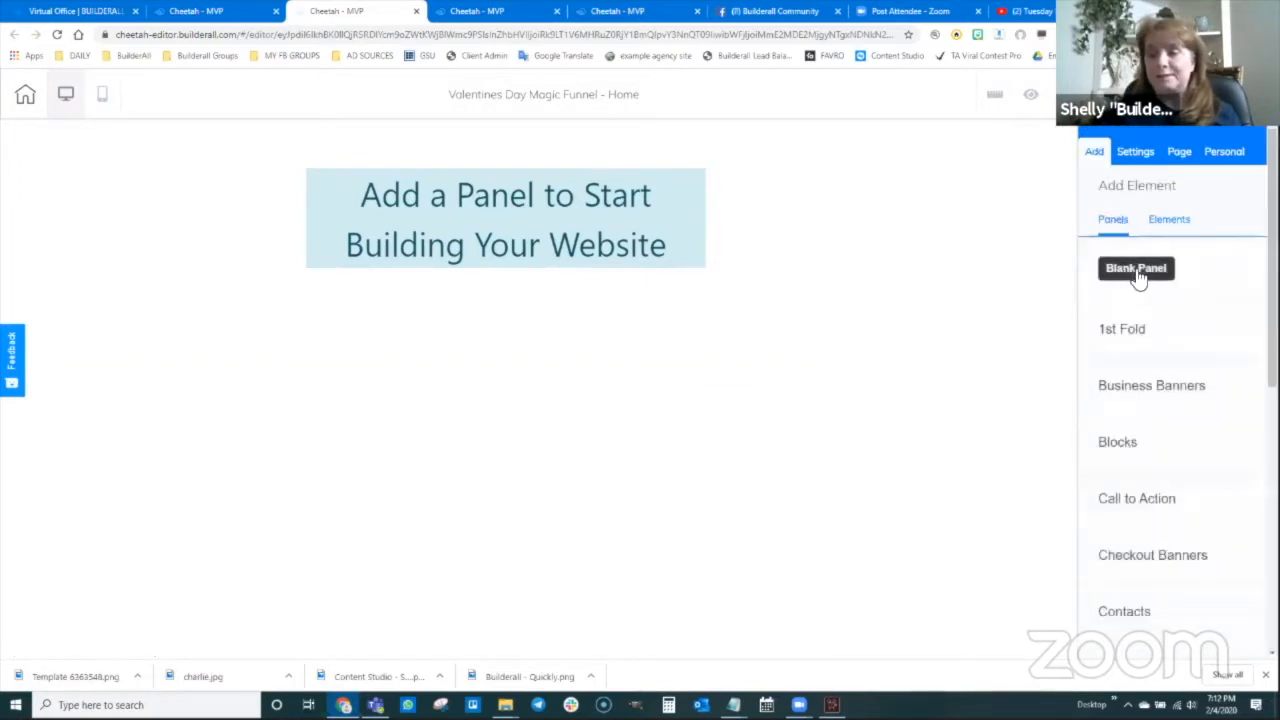
left_click(1136, 268)
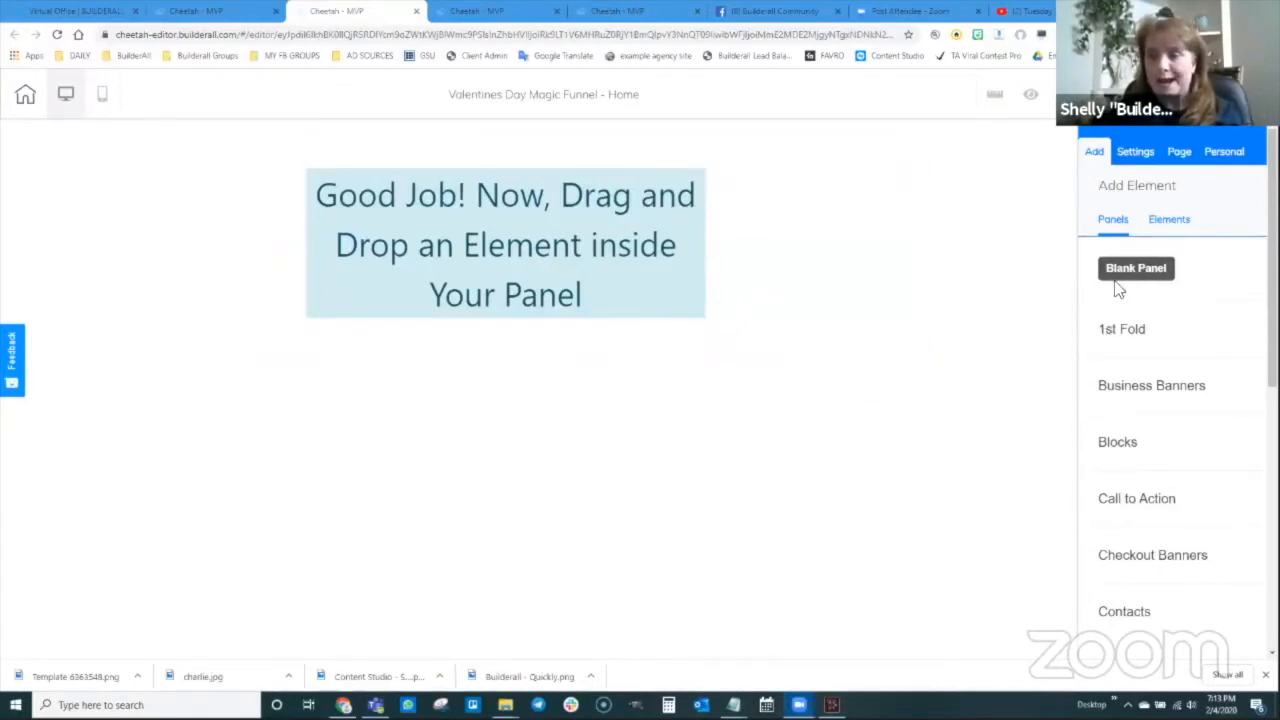
Drag a Contact Form element with name, email and phone fields into the panel's centre
left_click(1176, 225)
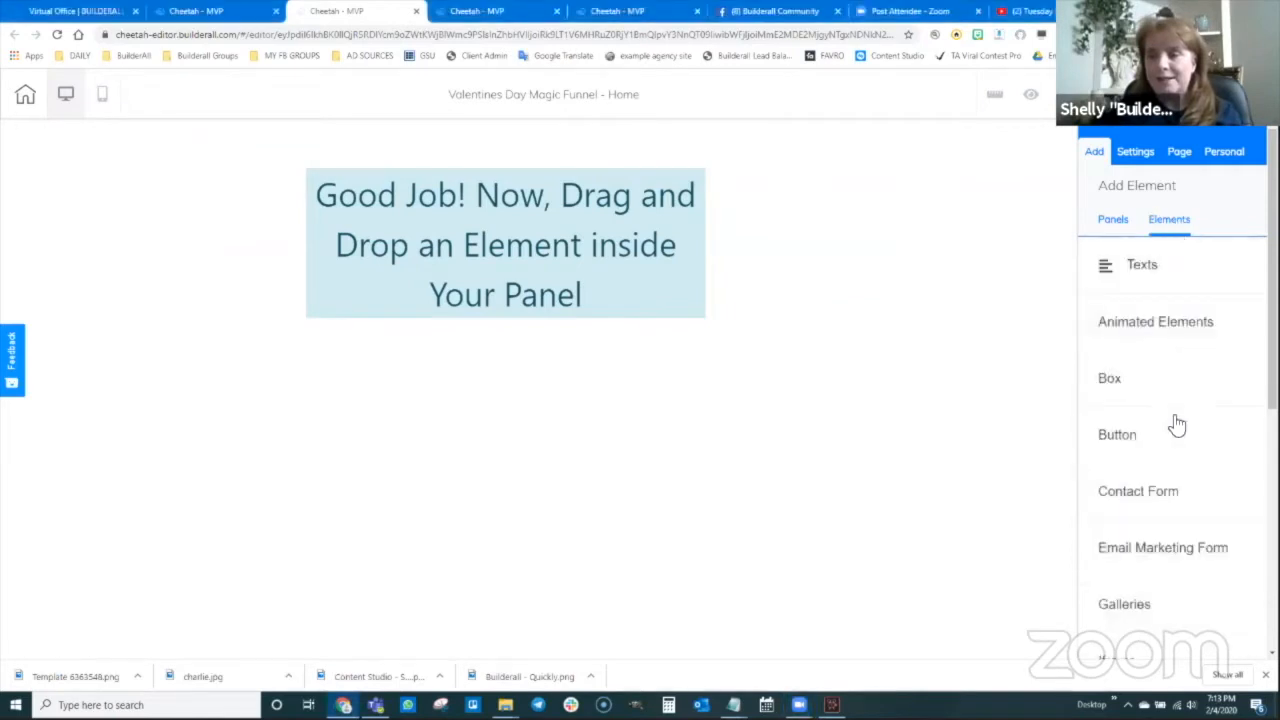
scroll(1176, 425, "down", 2)
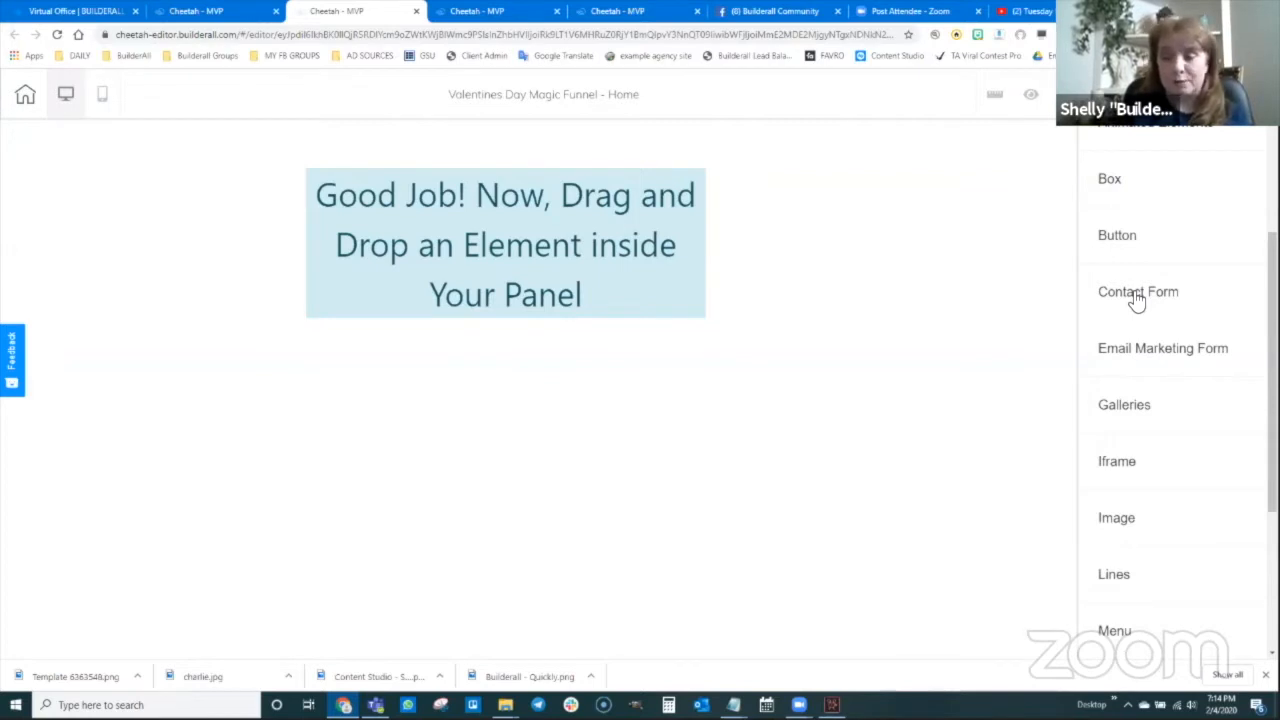
left_click(1146, 312)
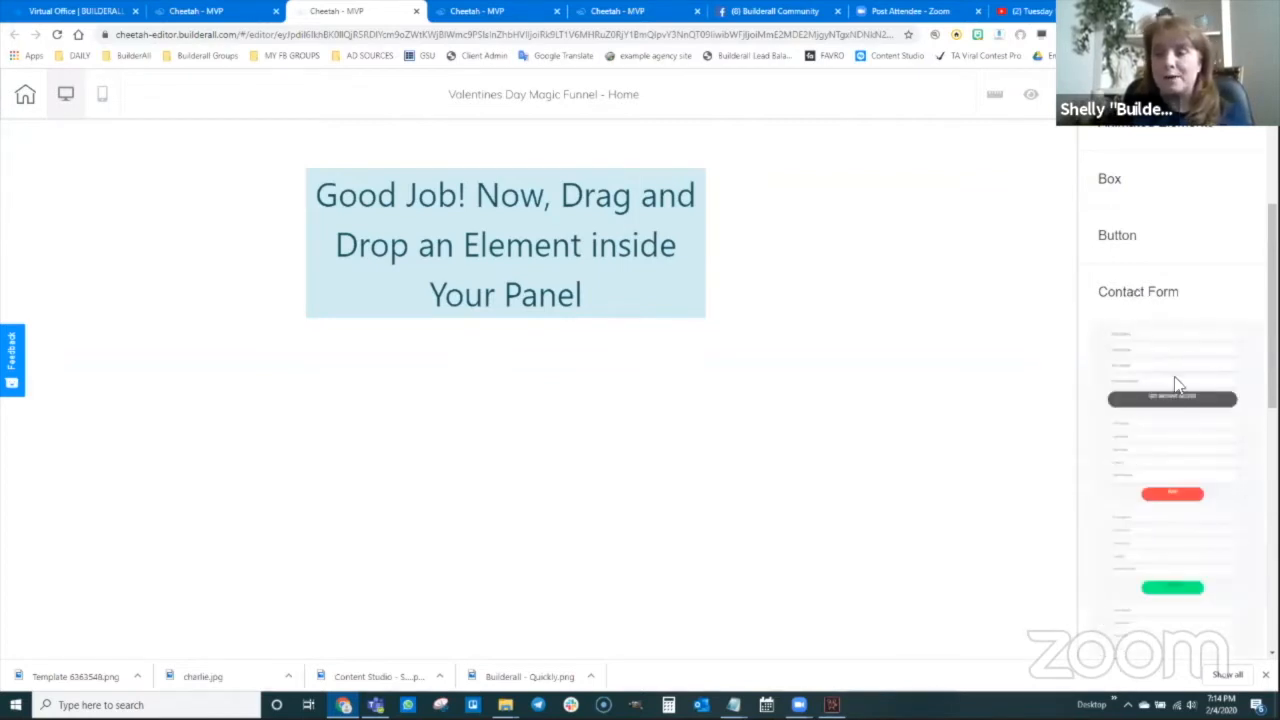
left_click_drag(1187, 365, 785, 393)
left_click_drag(777, 320, 589, 243)
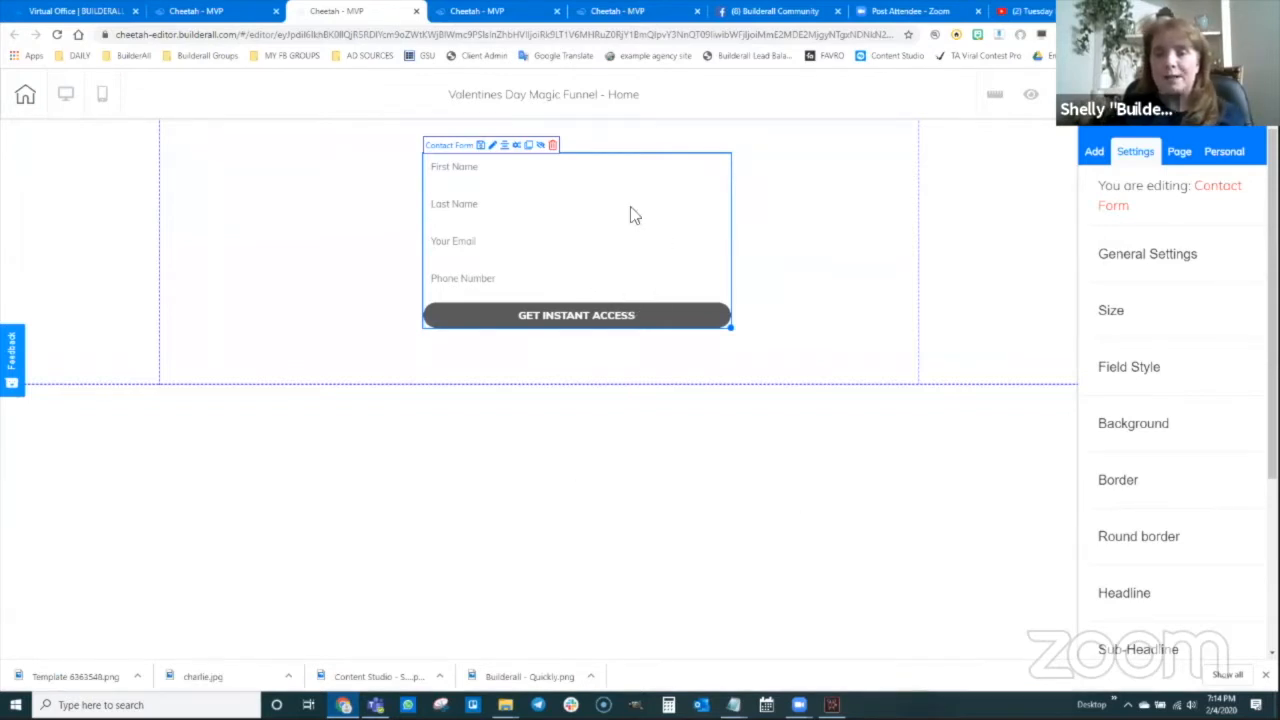
Delete the Last Name and Phone Number fields in the form's Action settings
left_click_drag(631, 211, 678, 225)
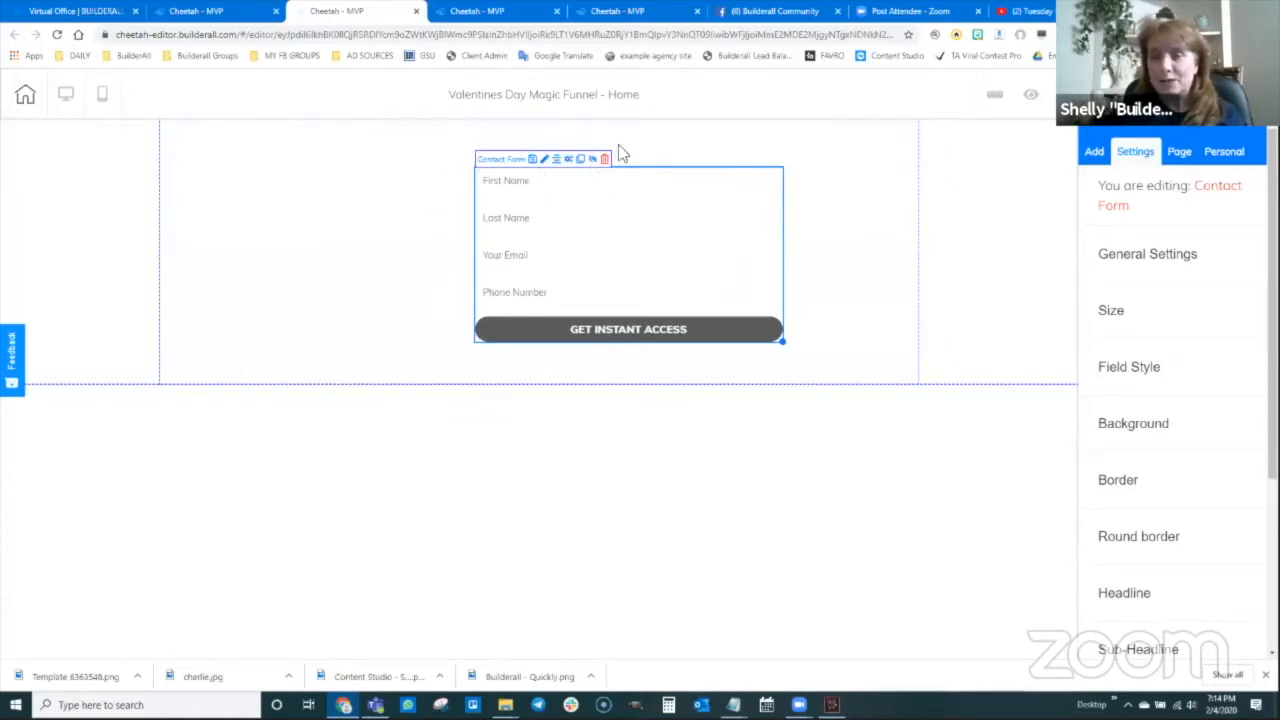
left_click(569, 166)
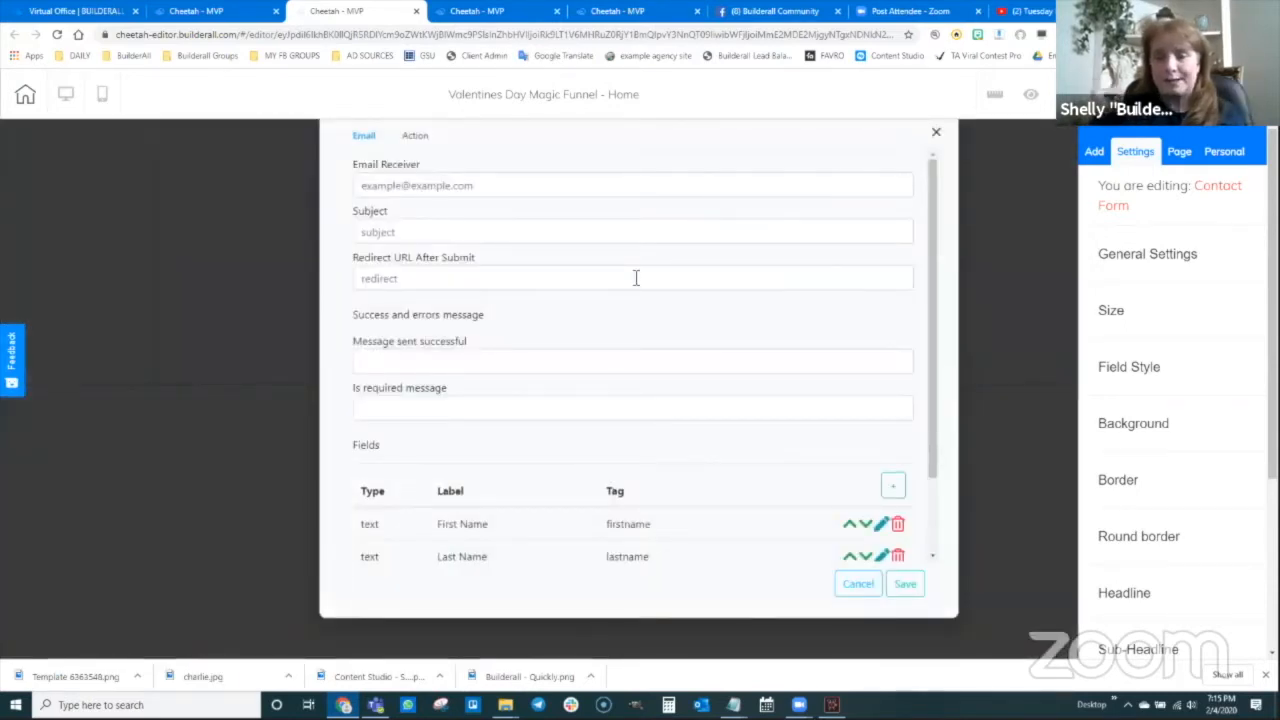
left_click(415, 140)
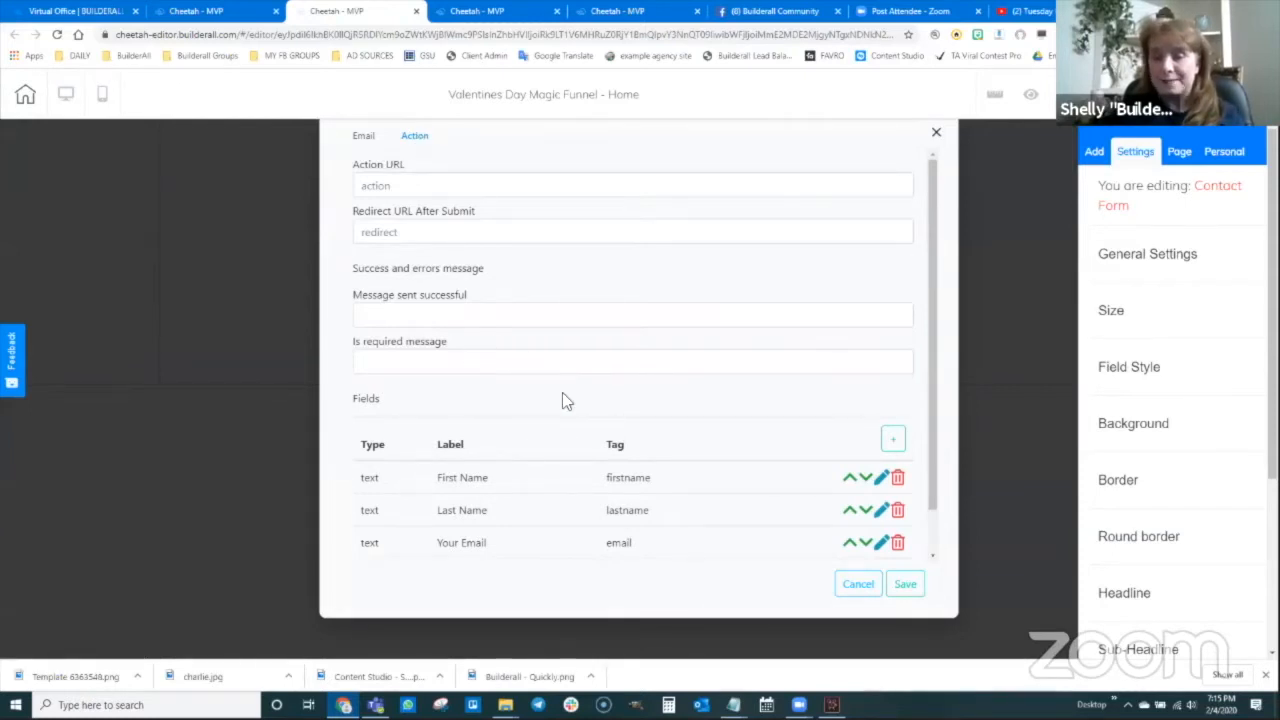
scroll(600, 402, "down", 1)
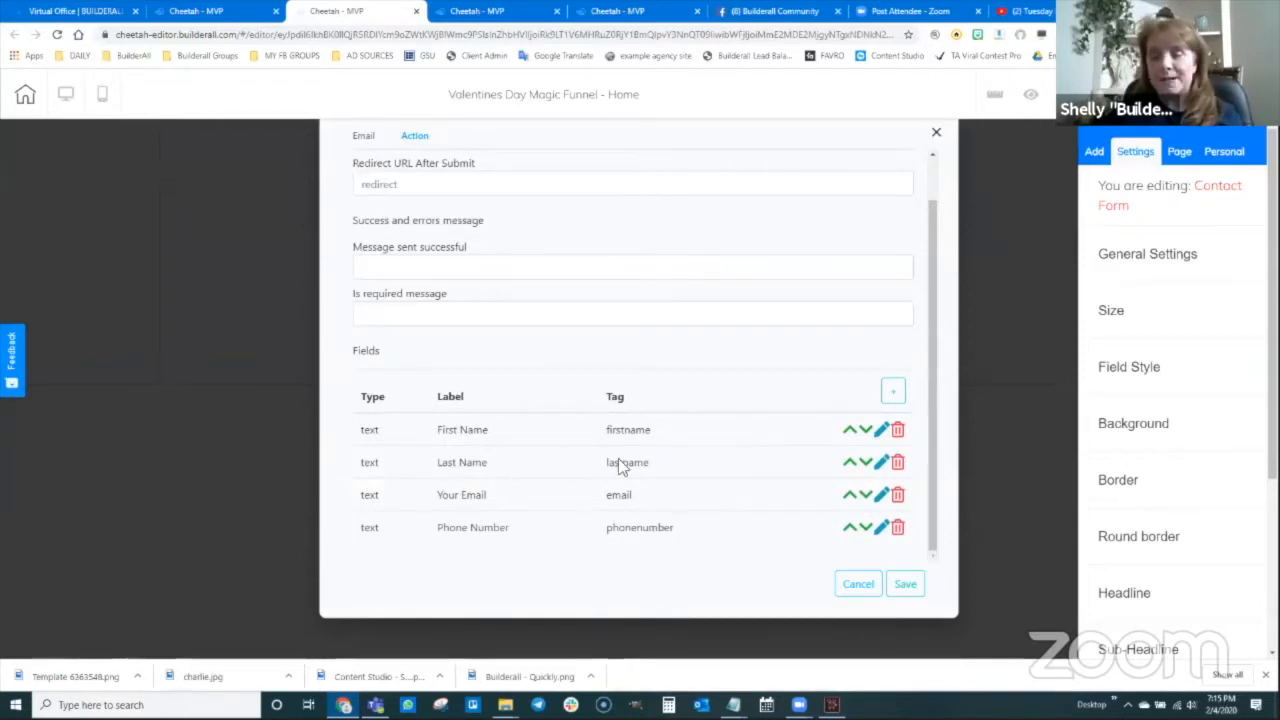
left_click(898, 463)
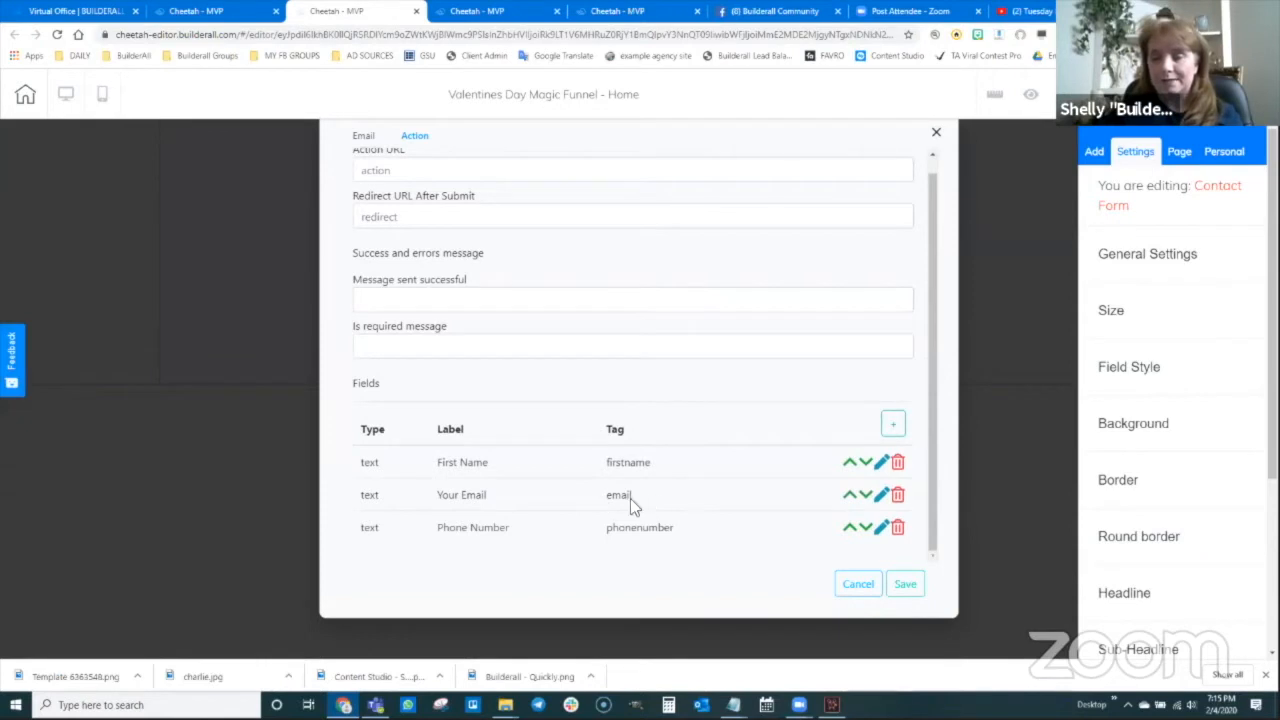
left_click(898, 528)
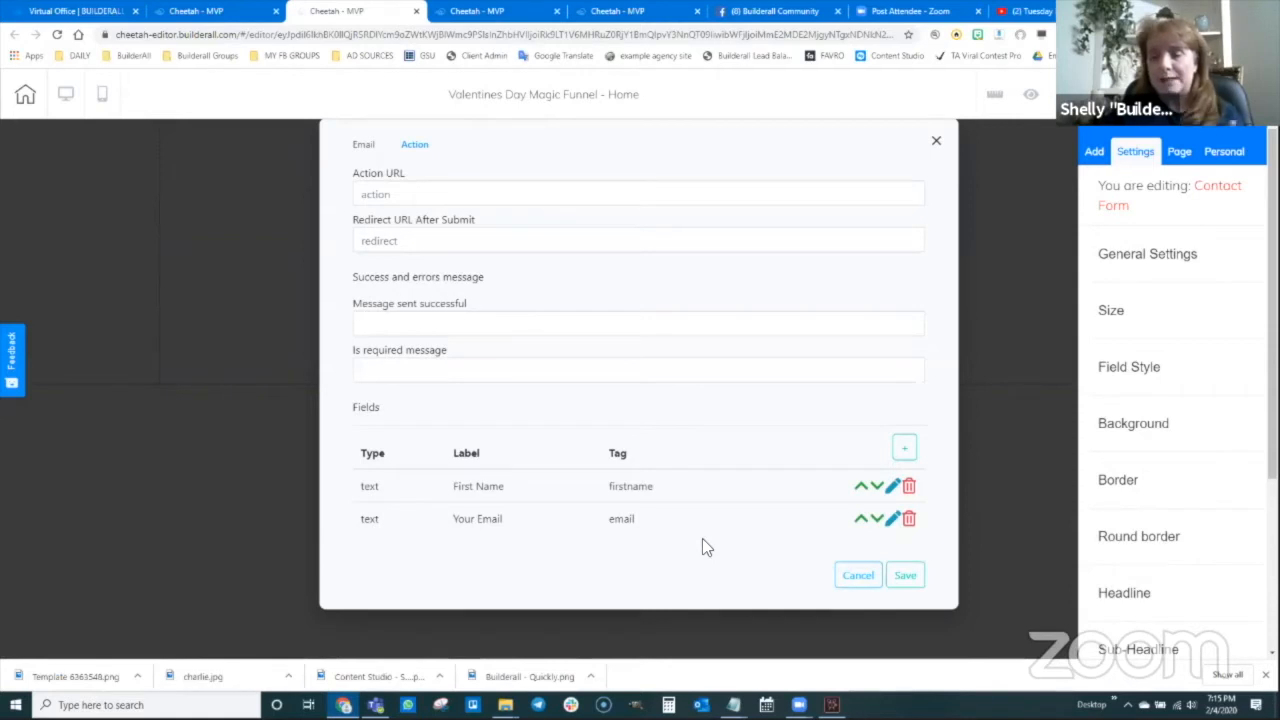
Add a new Password-type field to the contact form labelled 'Password'
left_click(904, 451)
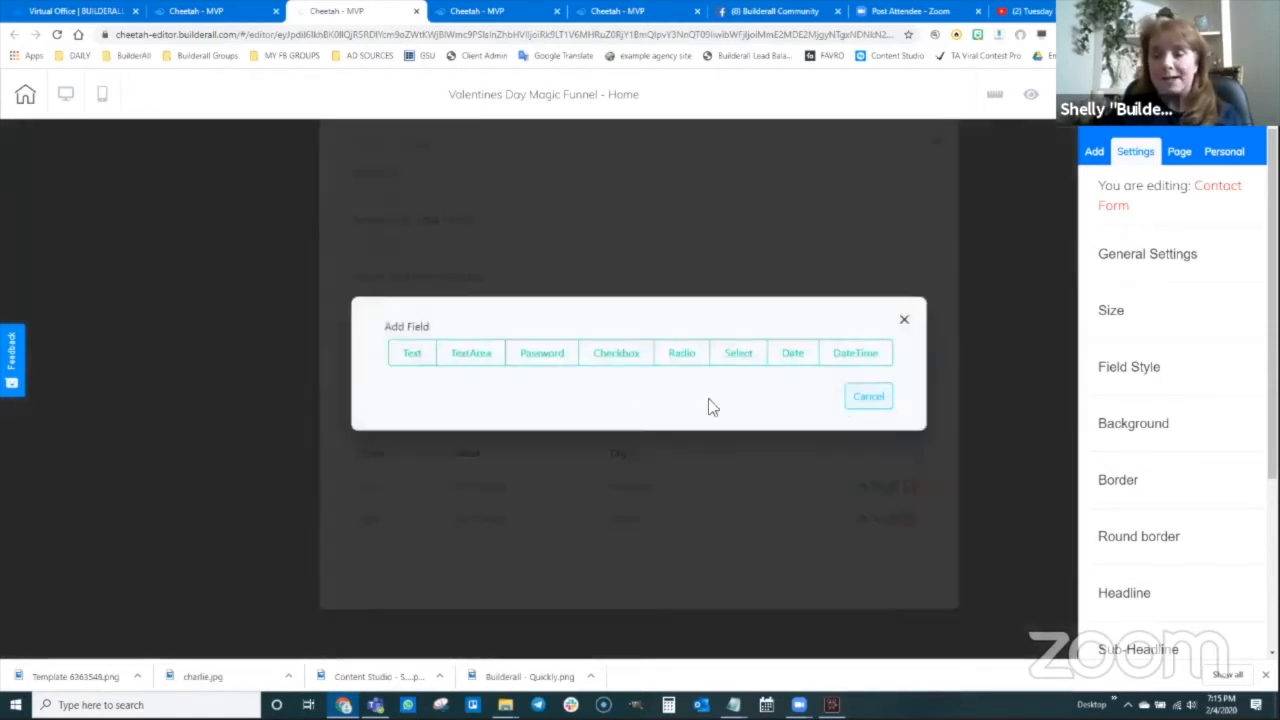
left_click(545, 355)
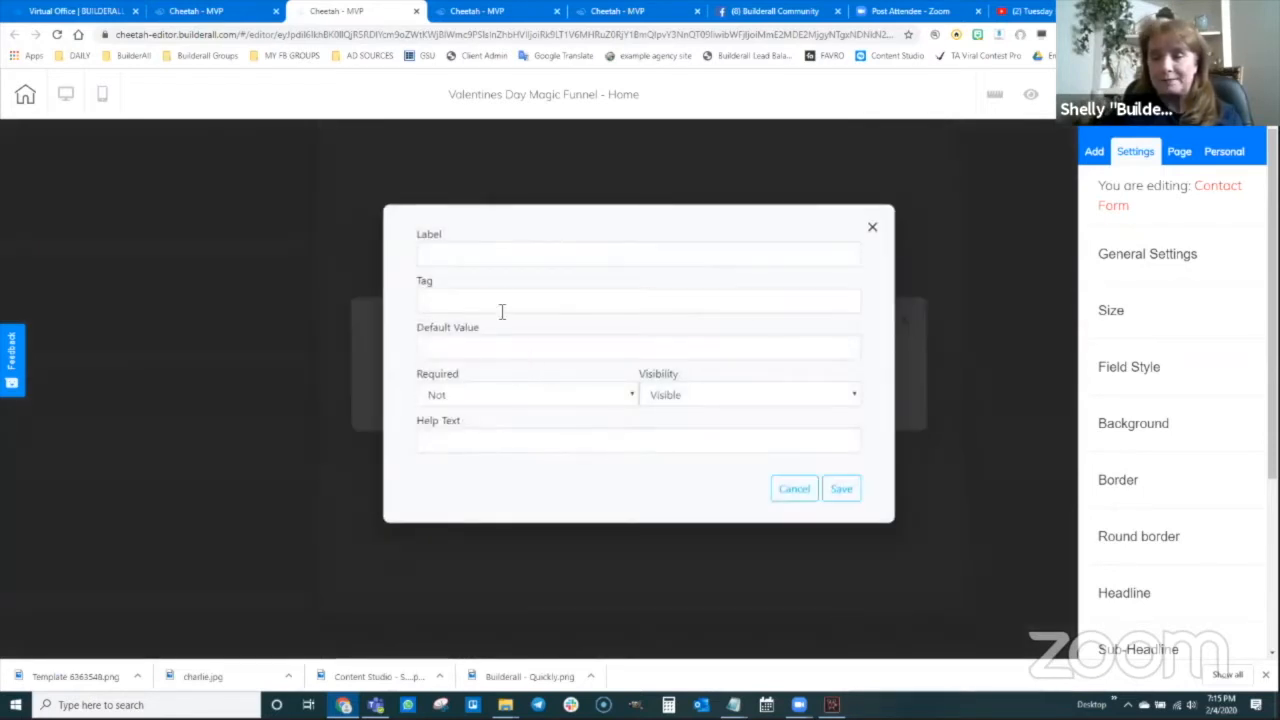
left_click(448, 256)
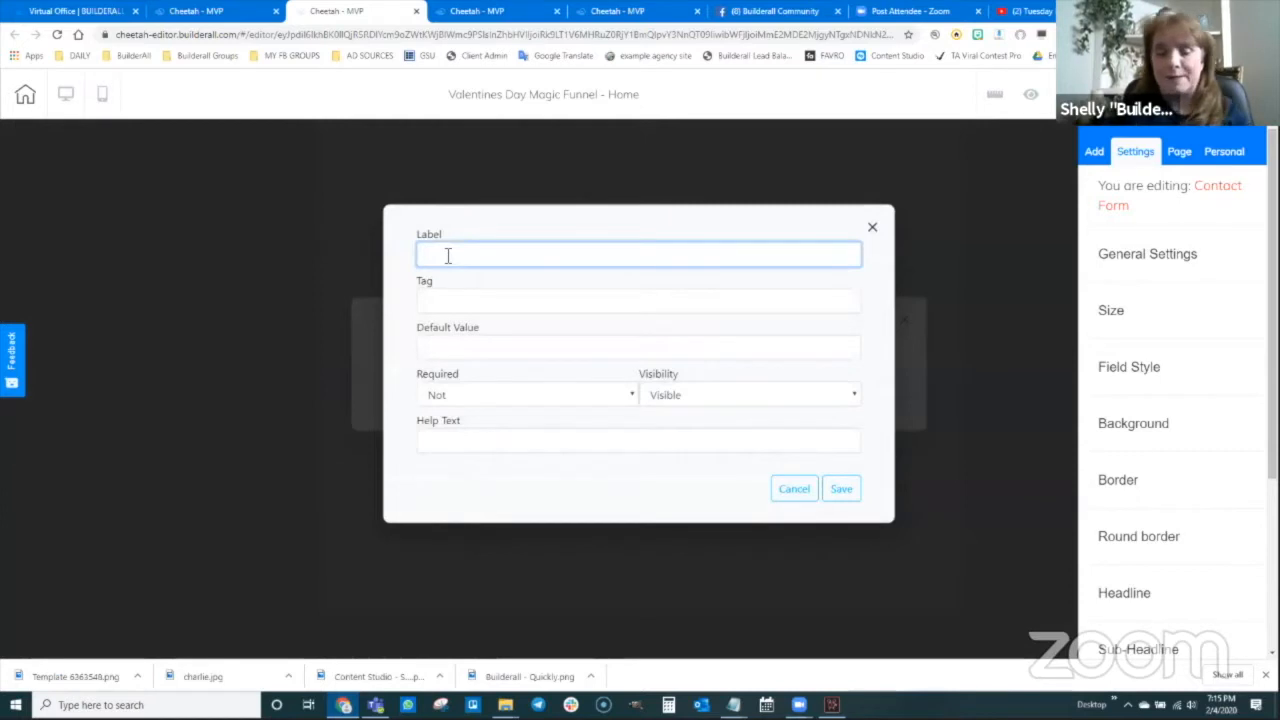
type("Password")
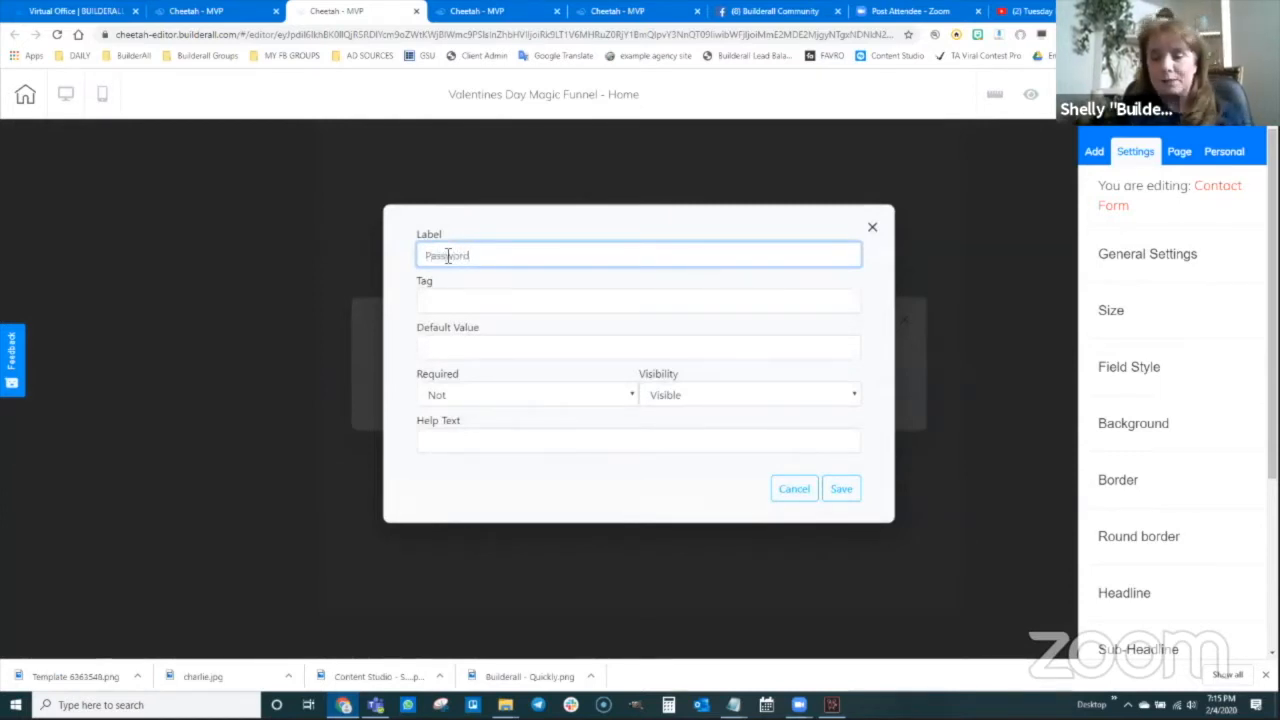
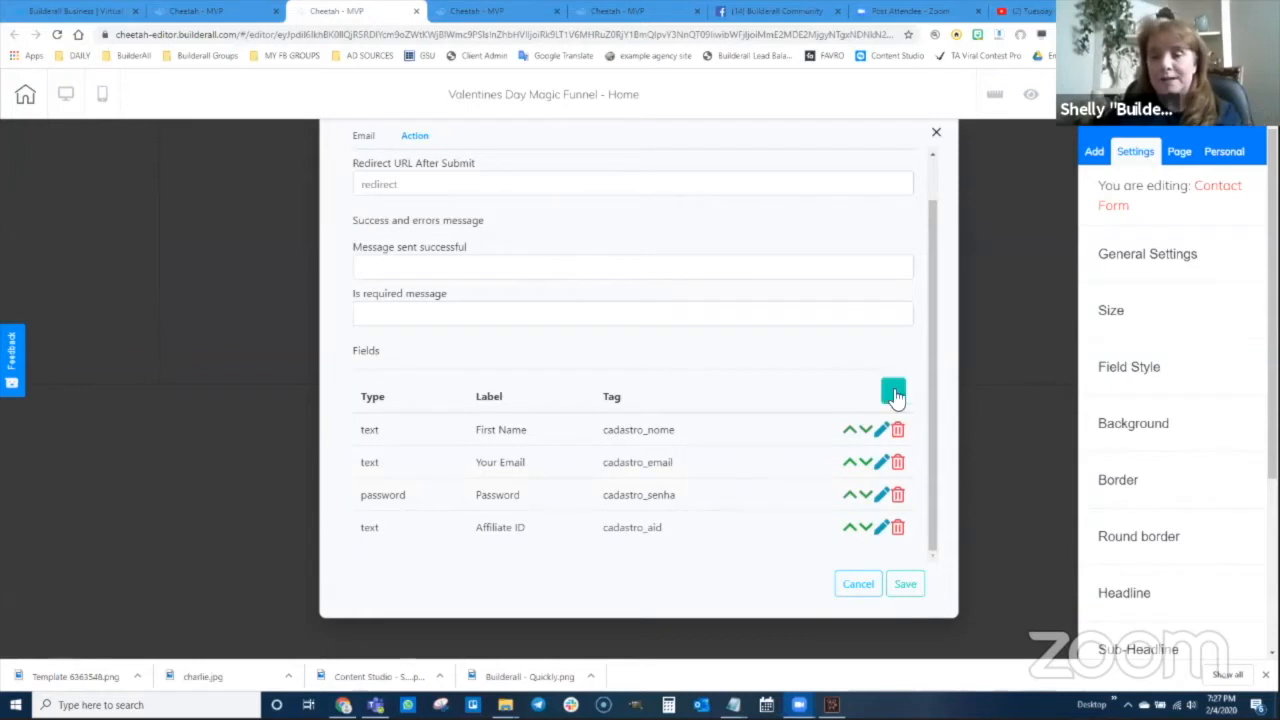
Add a new Text-type field to the contact form and label it 'SOURCE'
left_click(893, 391)
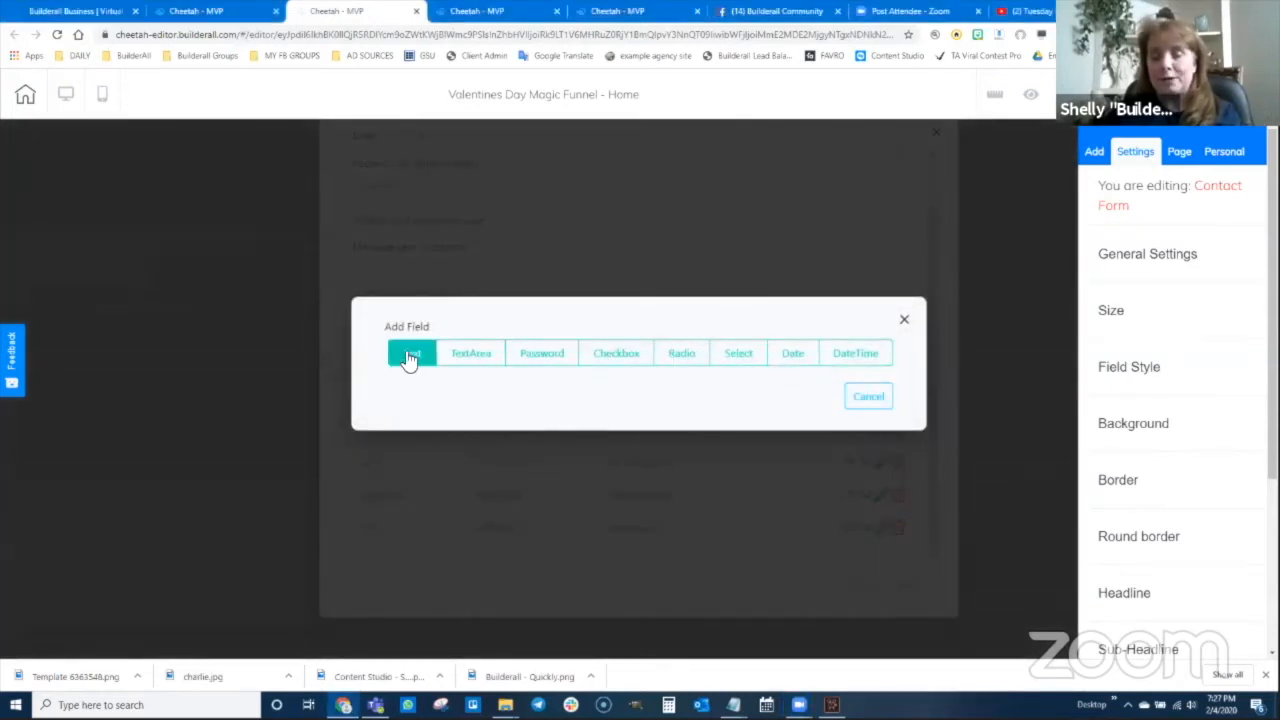
left_click(419, 363)
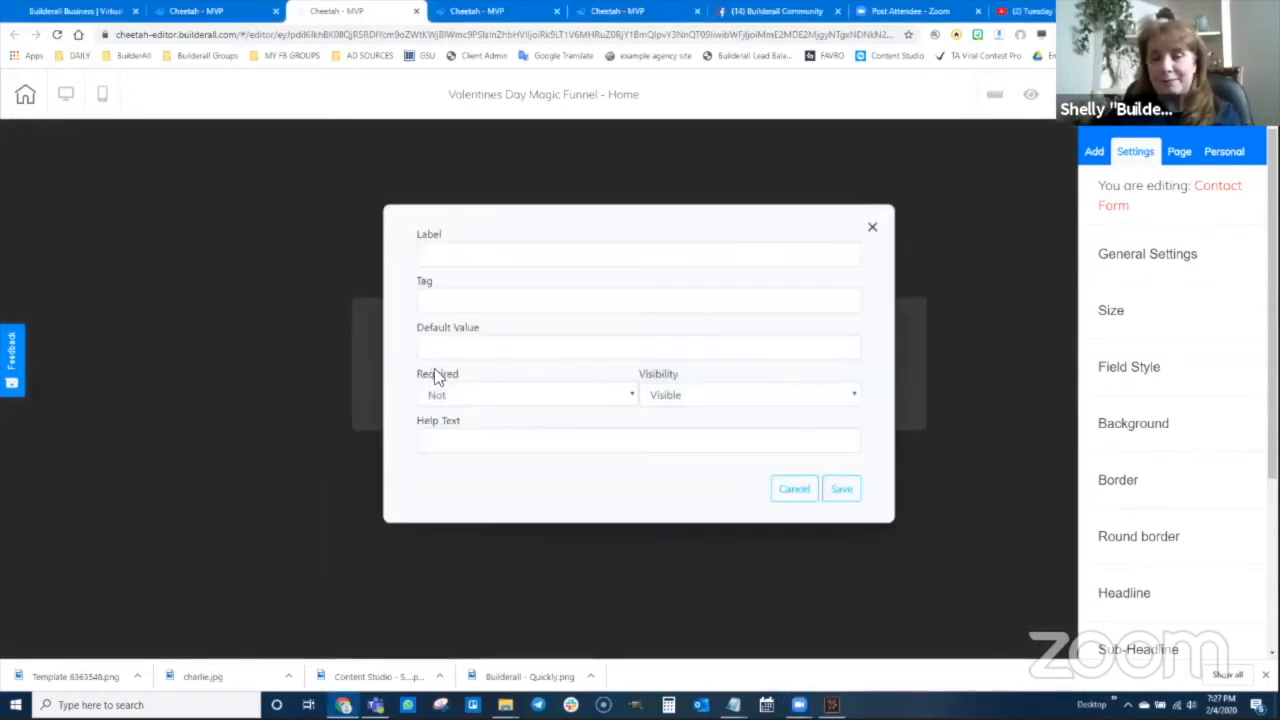
left_click(464, 258)
type("SOURCE")
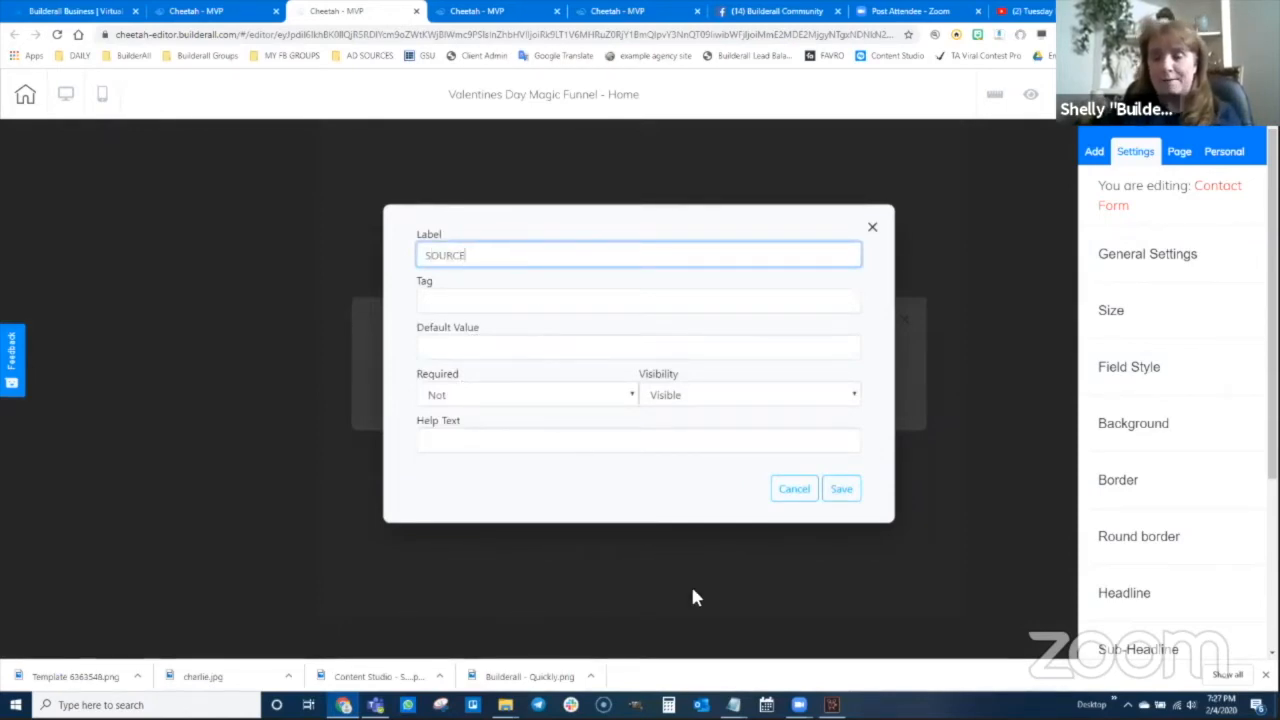
Copy 'taginternals' from the Magic Funnel notes into the SOURCE field's Tag
mouse_move(733, 704)
left_click(770, 665)
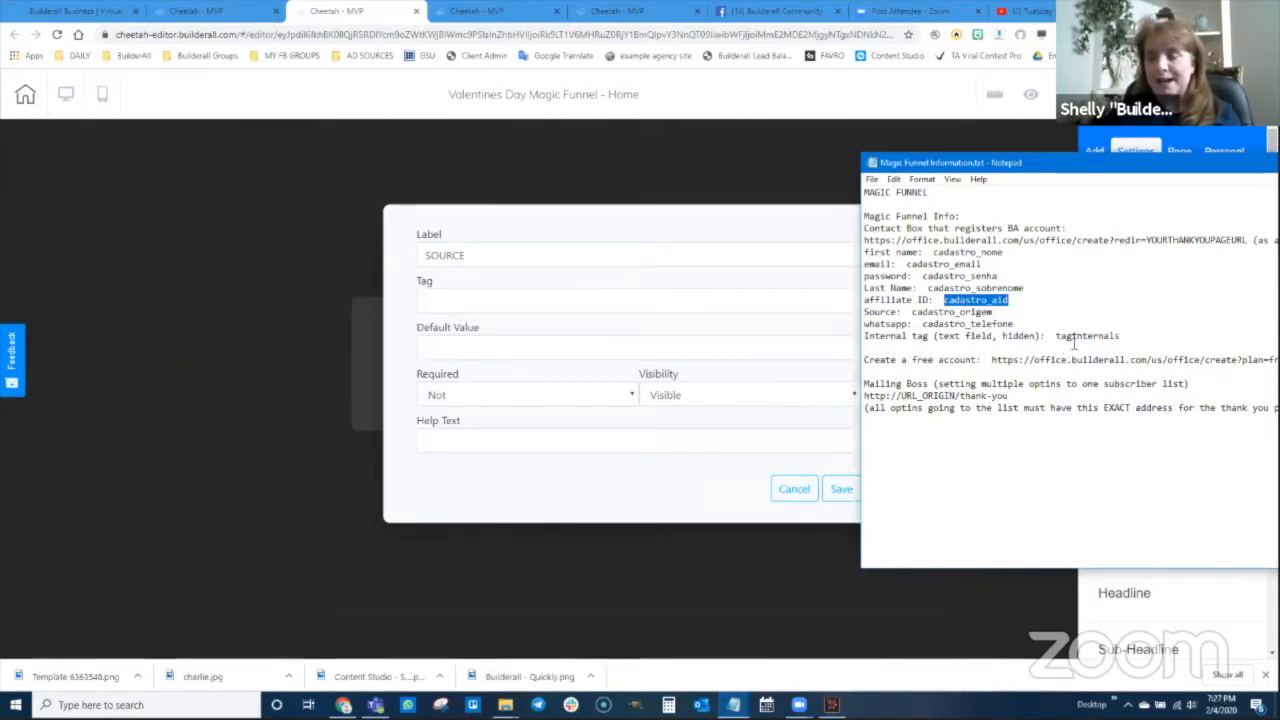
left_click_drag(1120, 337, 1056, 337)
key("ctrl+c")
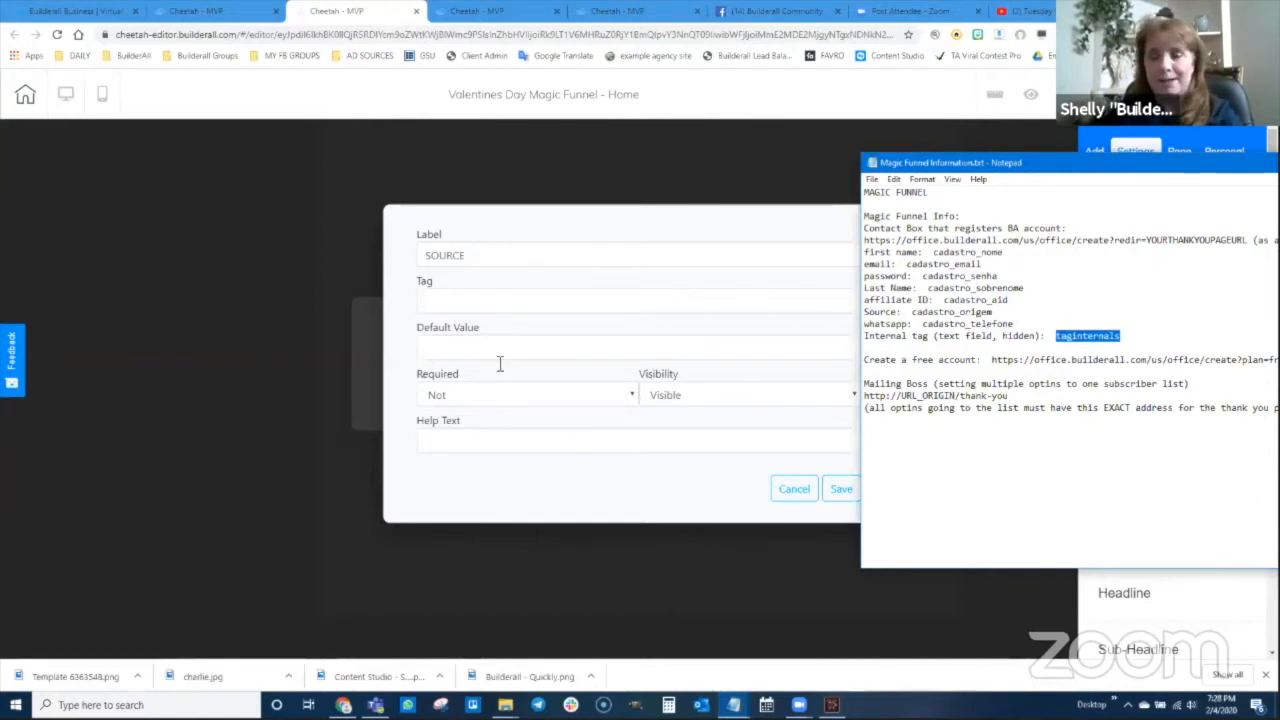
left_click(452, 297)
key("ctrl+v")
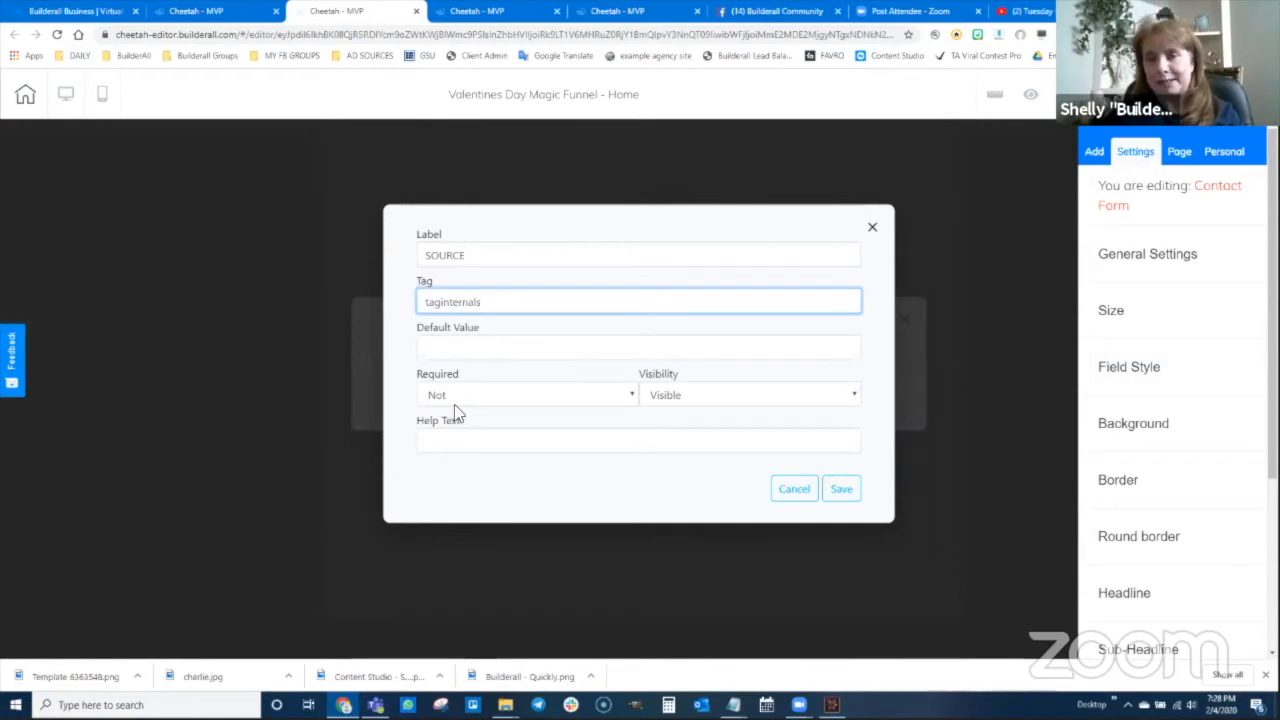
Give the SOURCE field default value MFVAL, set it Hidden, and save it
left_click(450, 349)
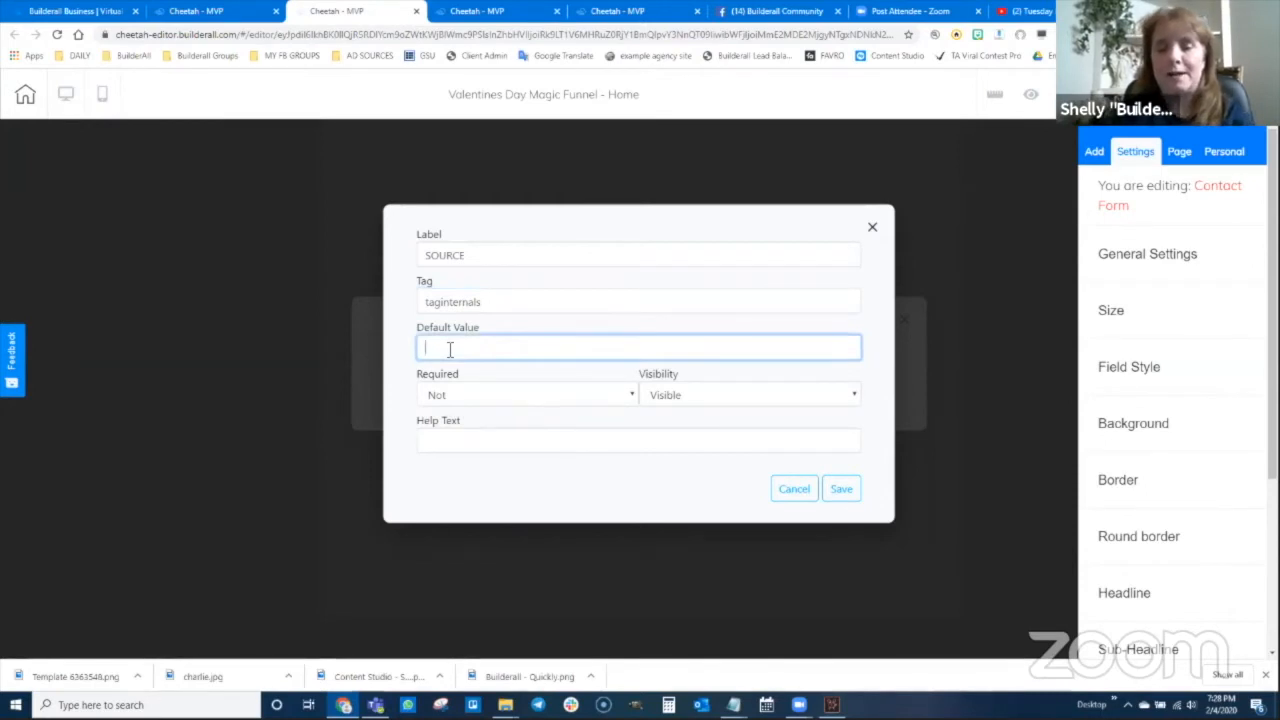
type("MF")
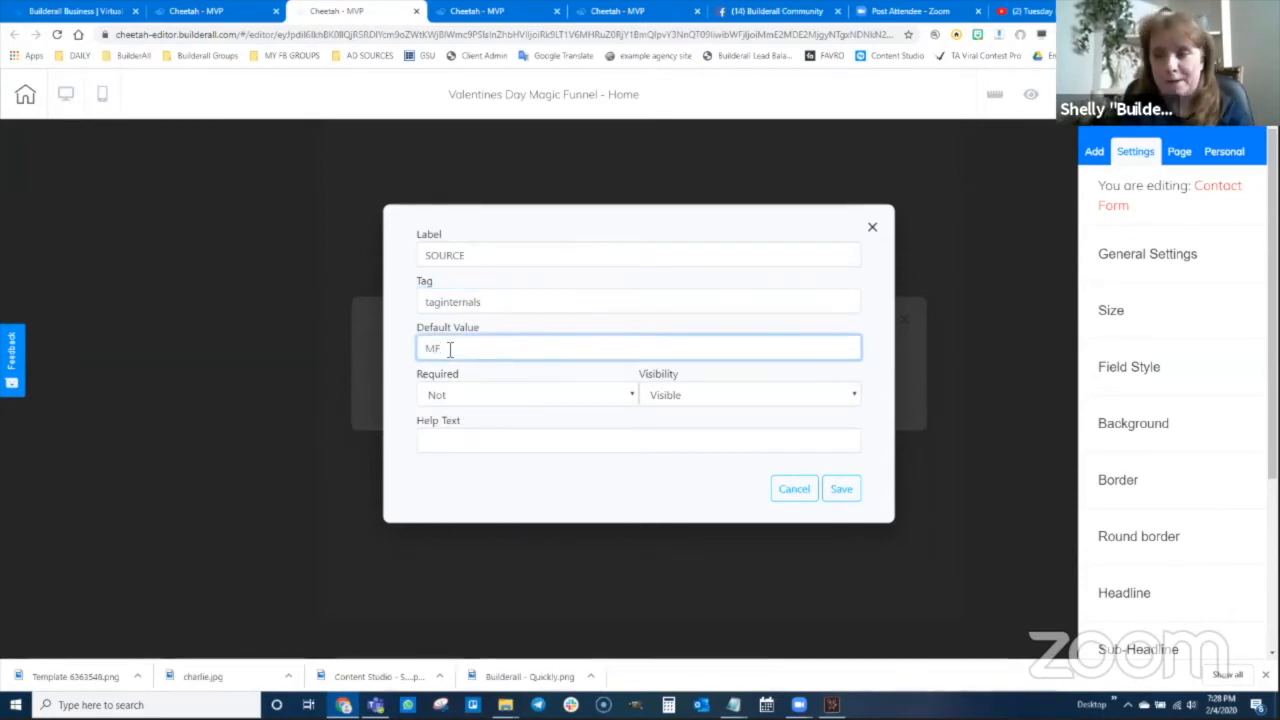
type("VAL")
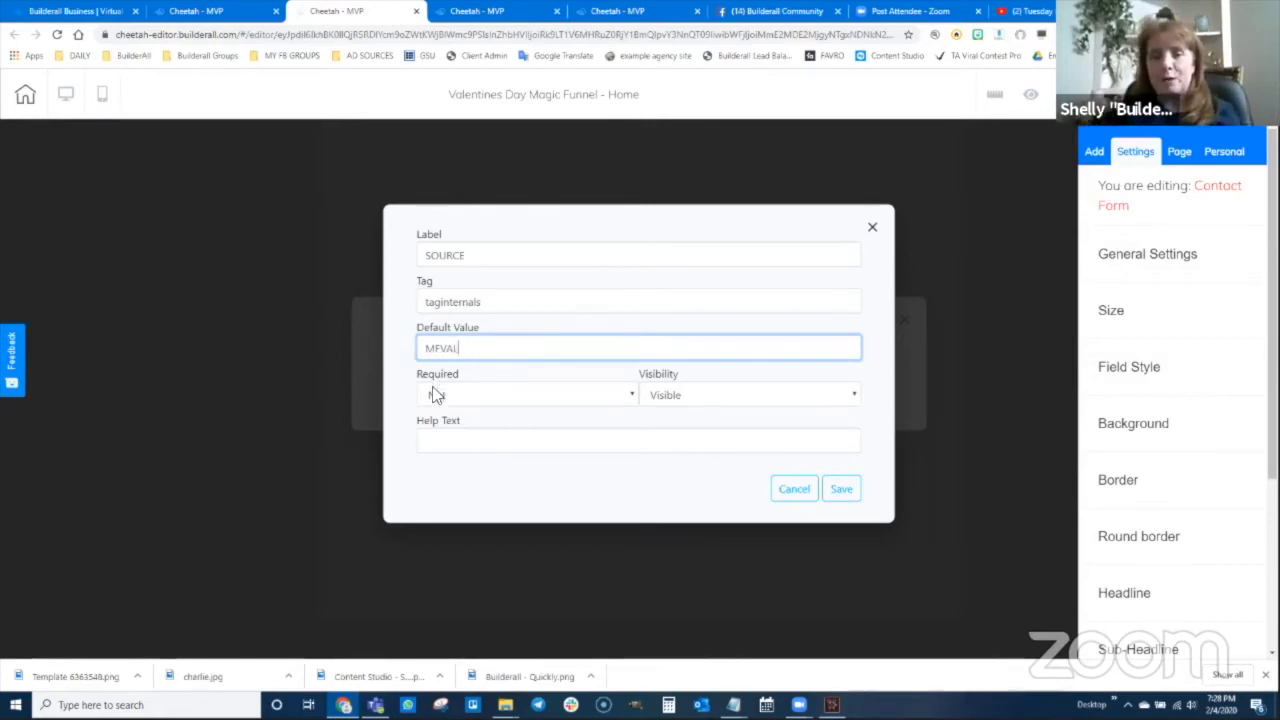
left_click(700, 395)
left_click(690, 430)
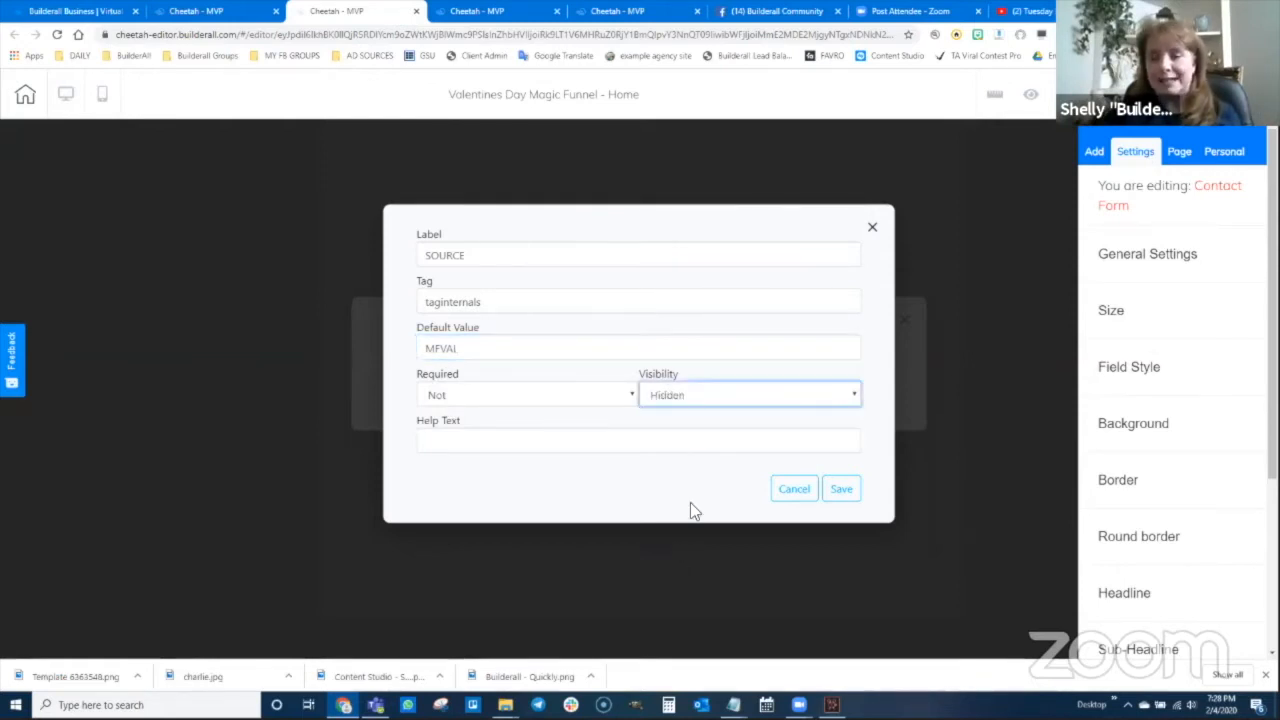
left_click(843, 492)
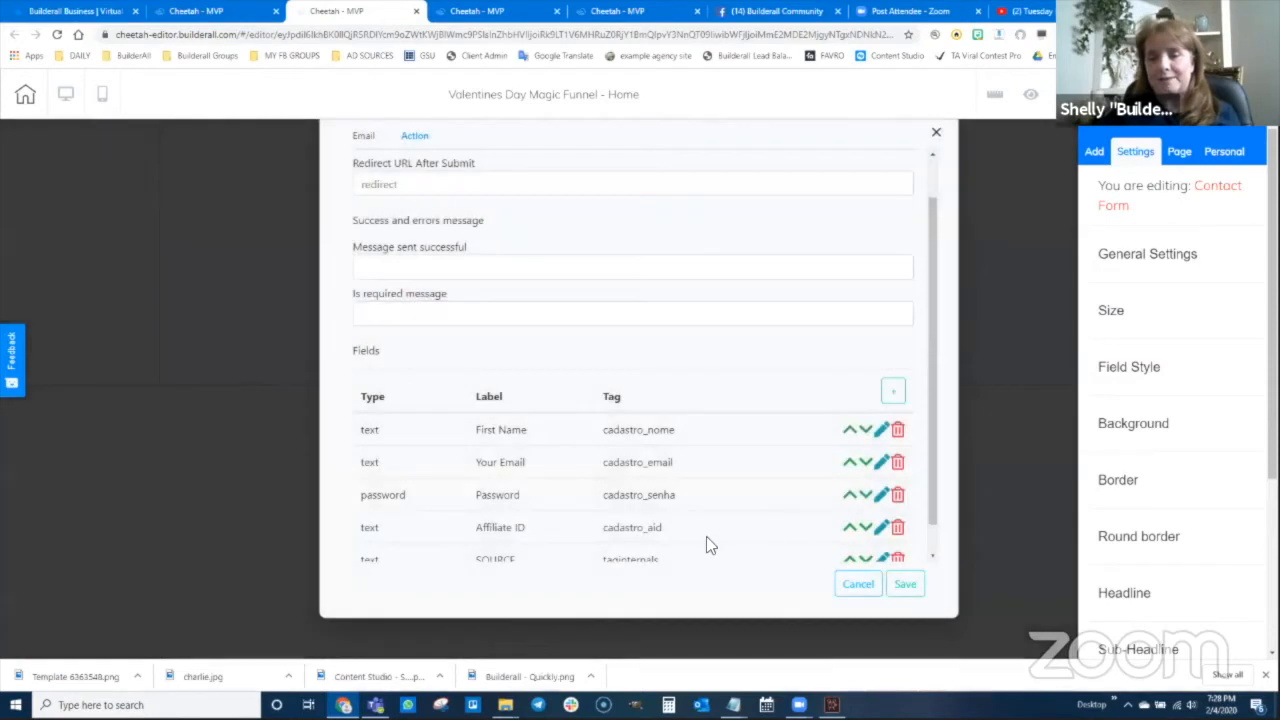
Save the contact form and the page, then publish the site with 'That's fine'
scroll(706, 537, "down", 1)
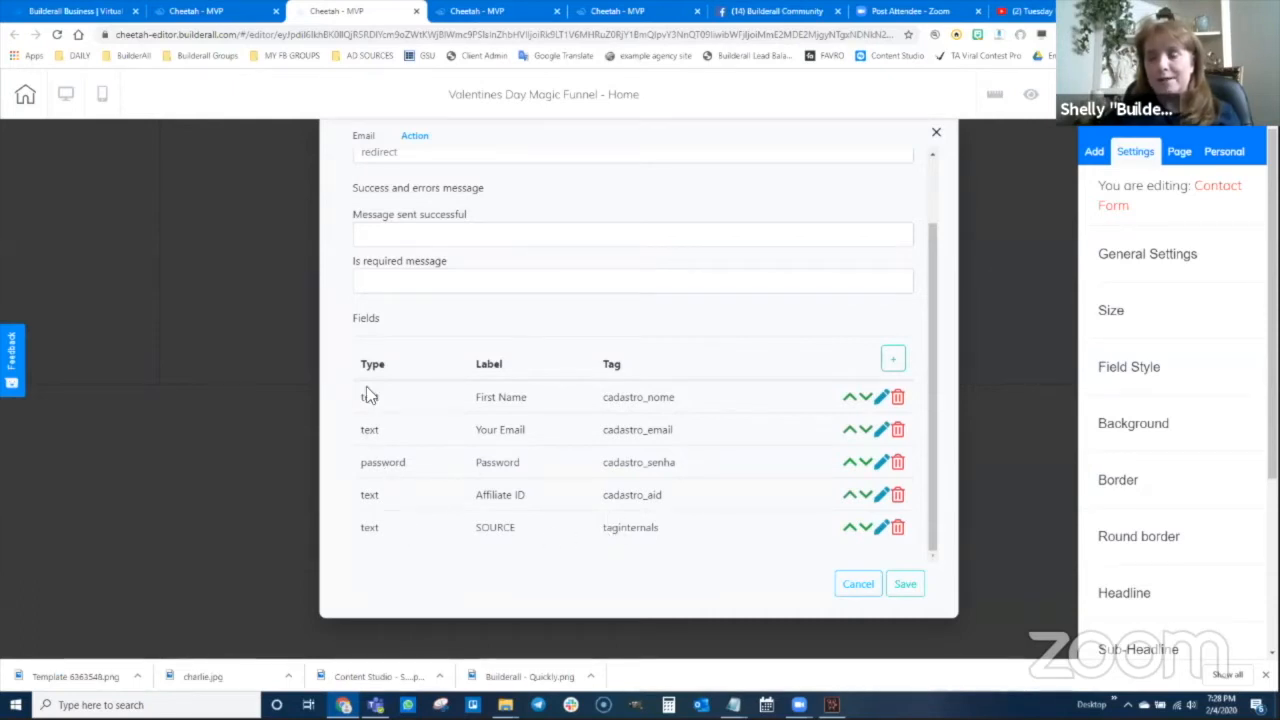
left_click(905, 585)
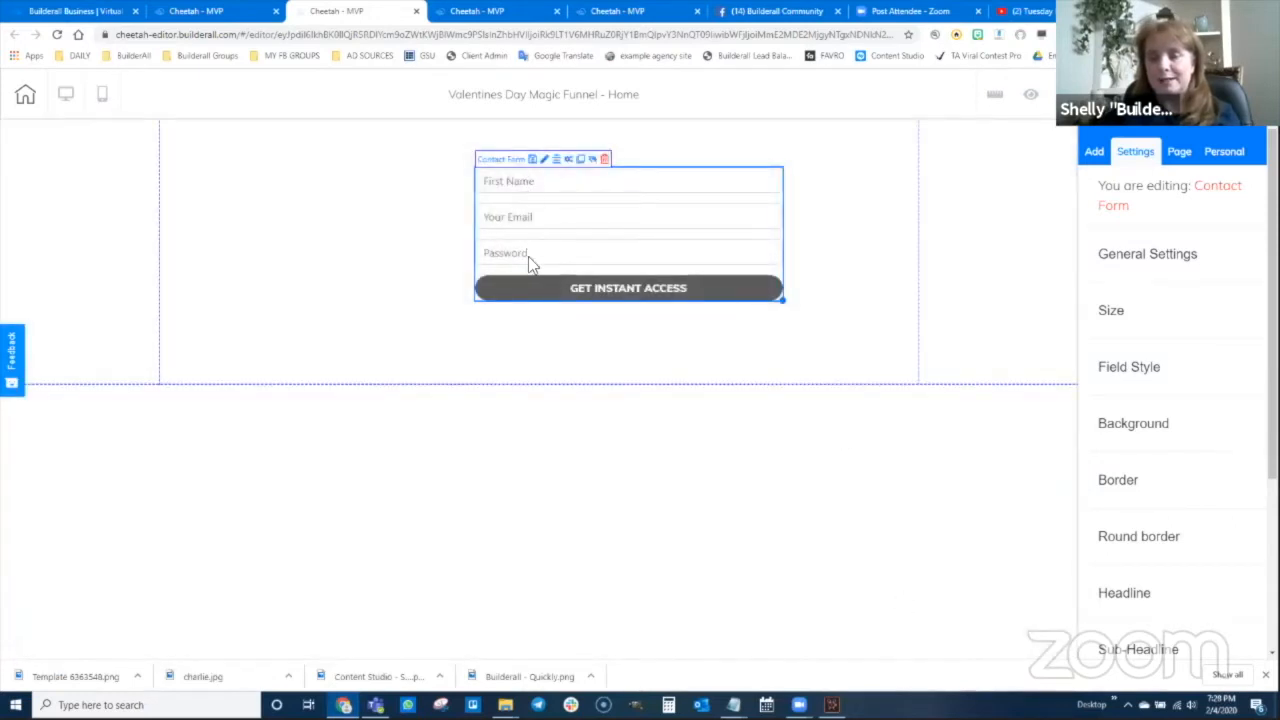
left_click(1140, 94)
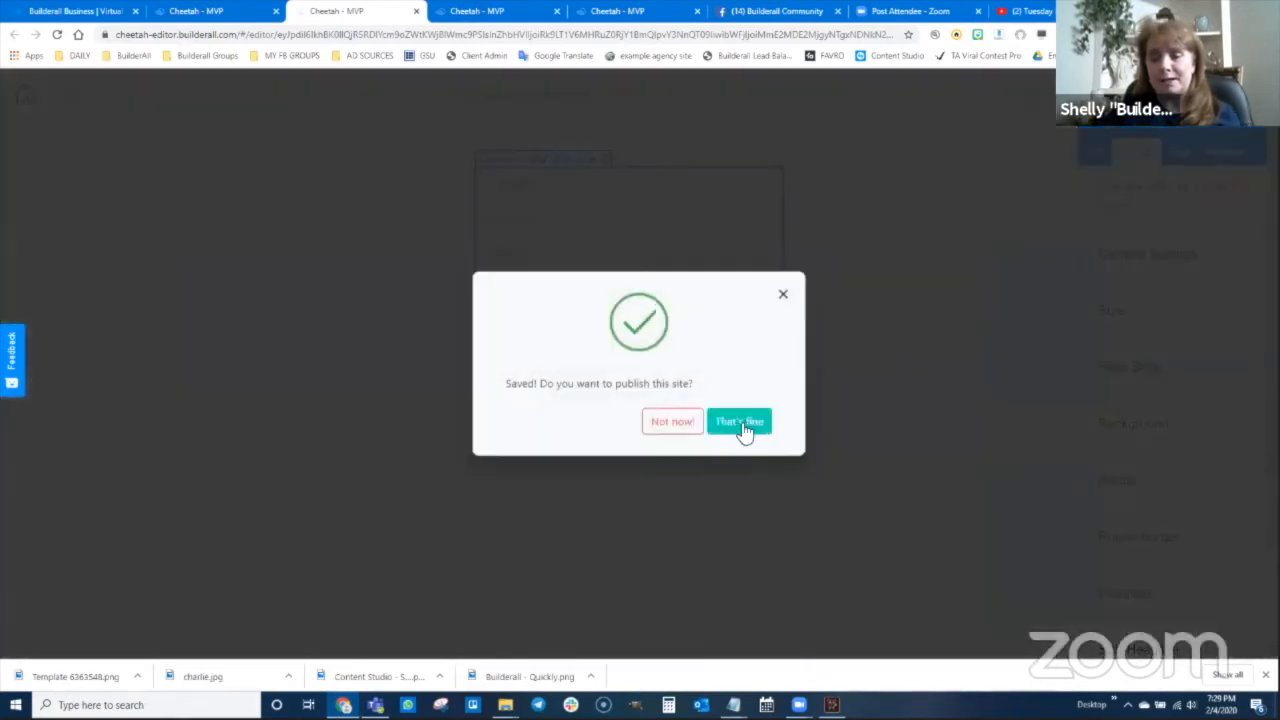
left_click(740, 426)
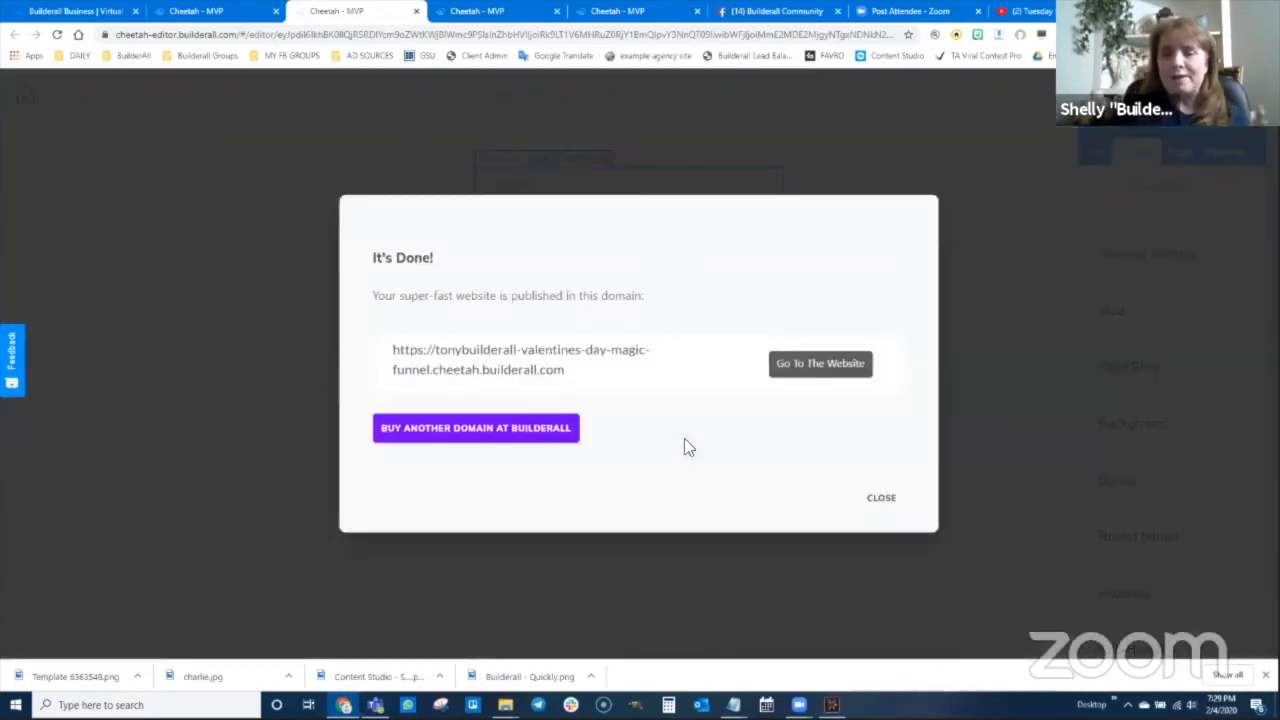
left_click(882, 502)
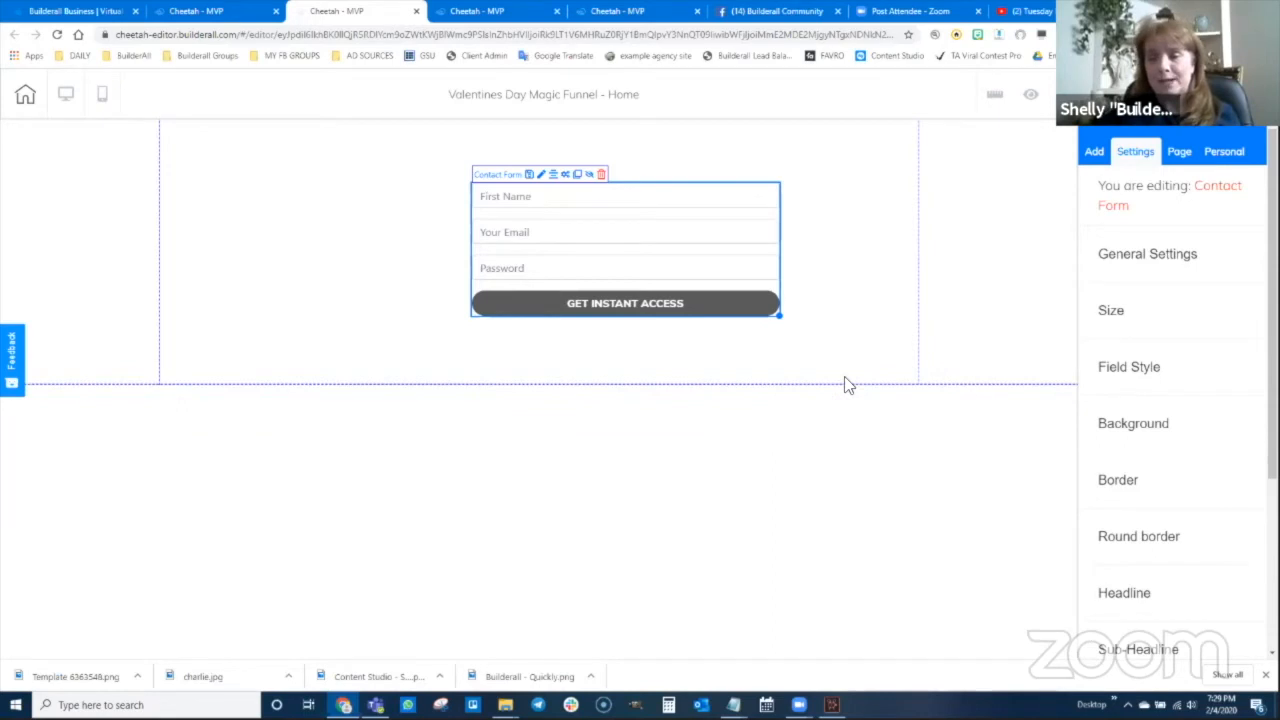
Open the live Welcome page from the pages list, copy its URL, and return to the Home page editor
left_click(210, 11)
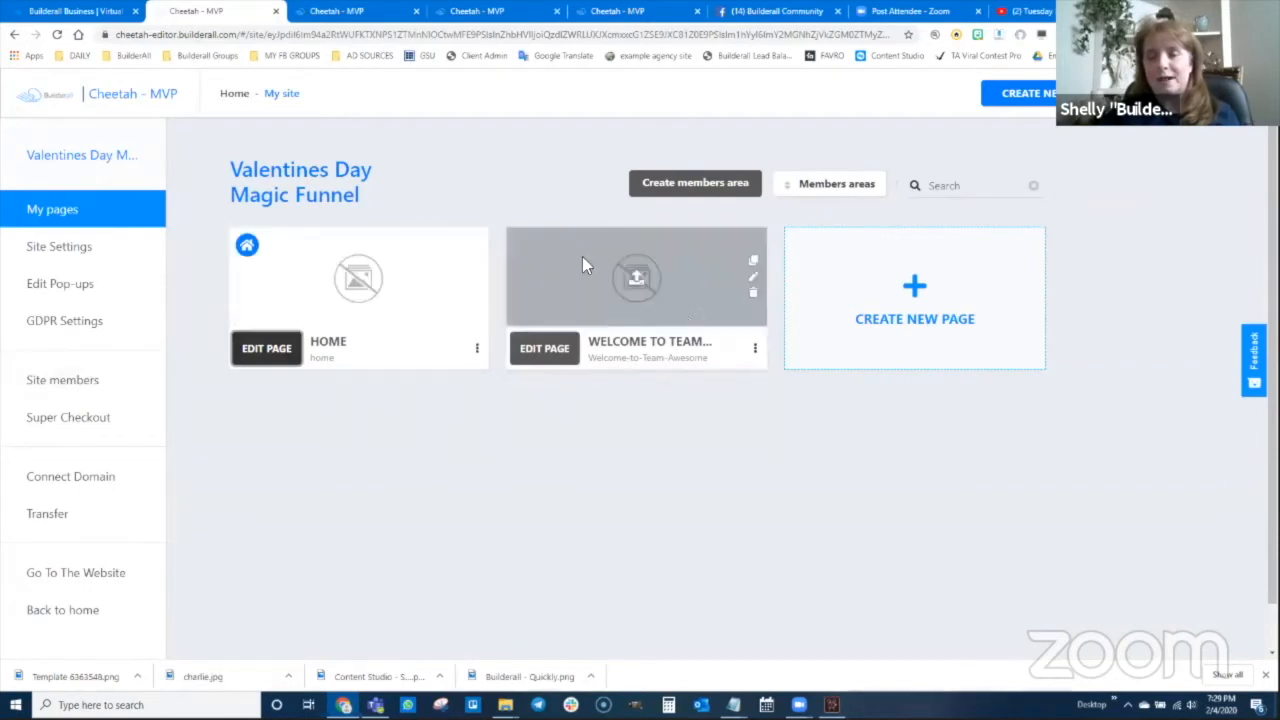
left_click(756, 348)
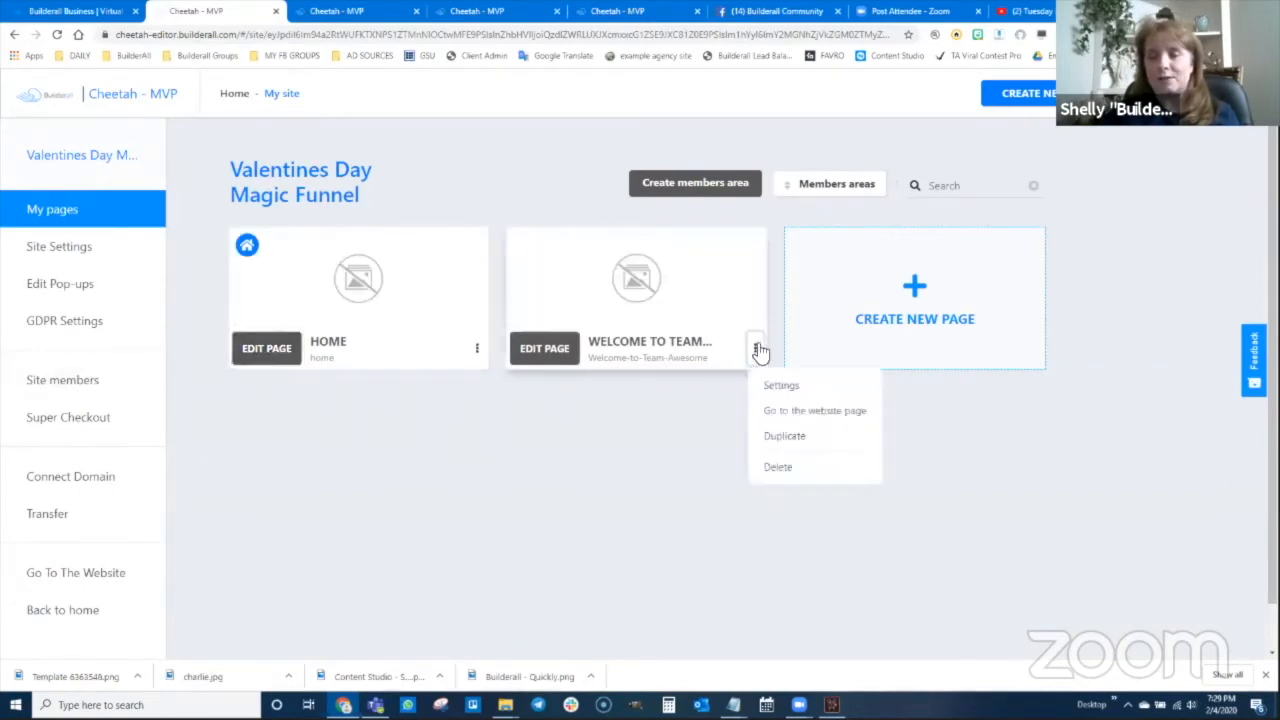
left_click(818, 412)
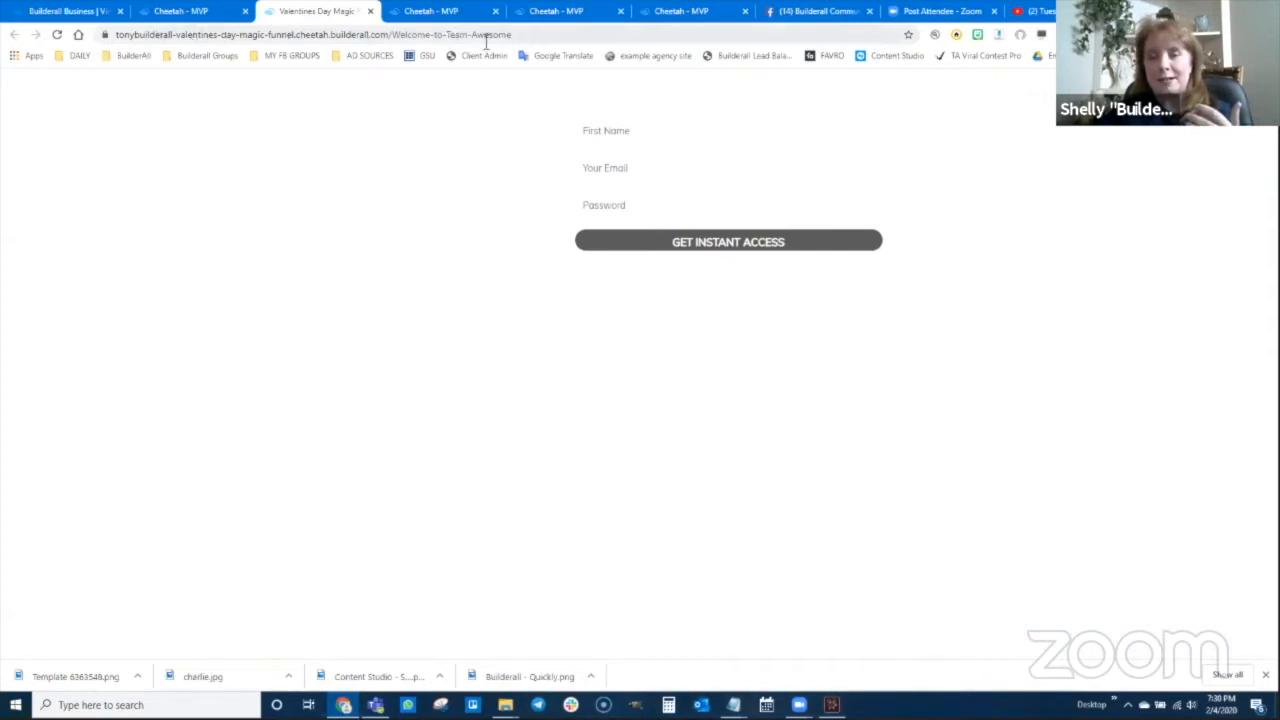
left_click_drag(528, 35, 118, 30)
key("ctrl+c")
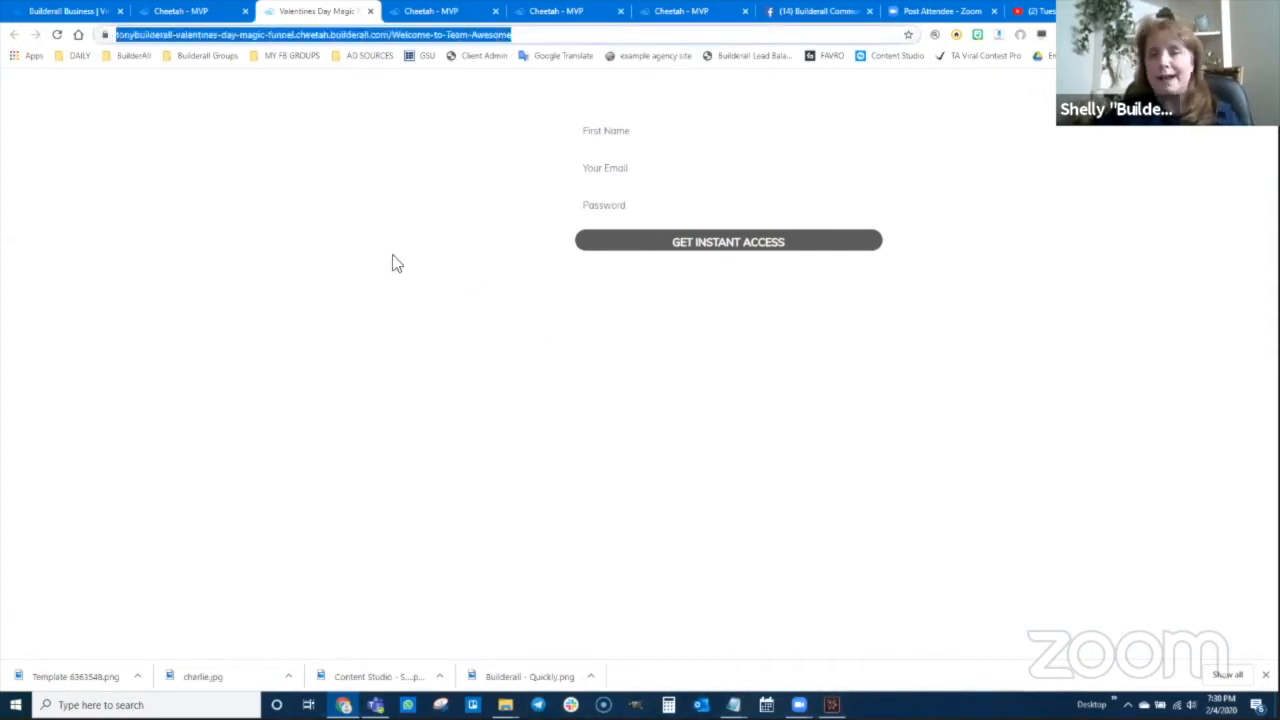
left_click(392, 11)
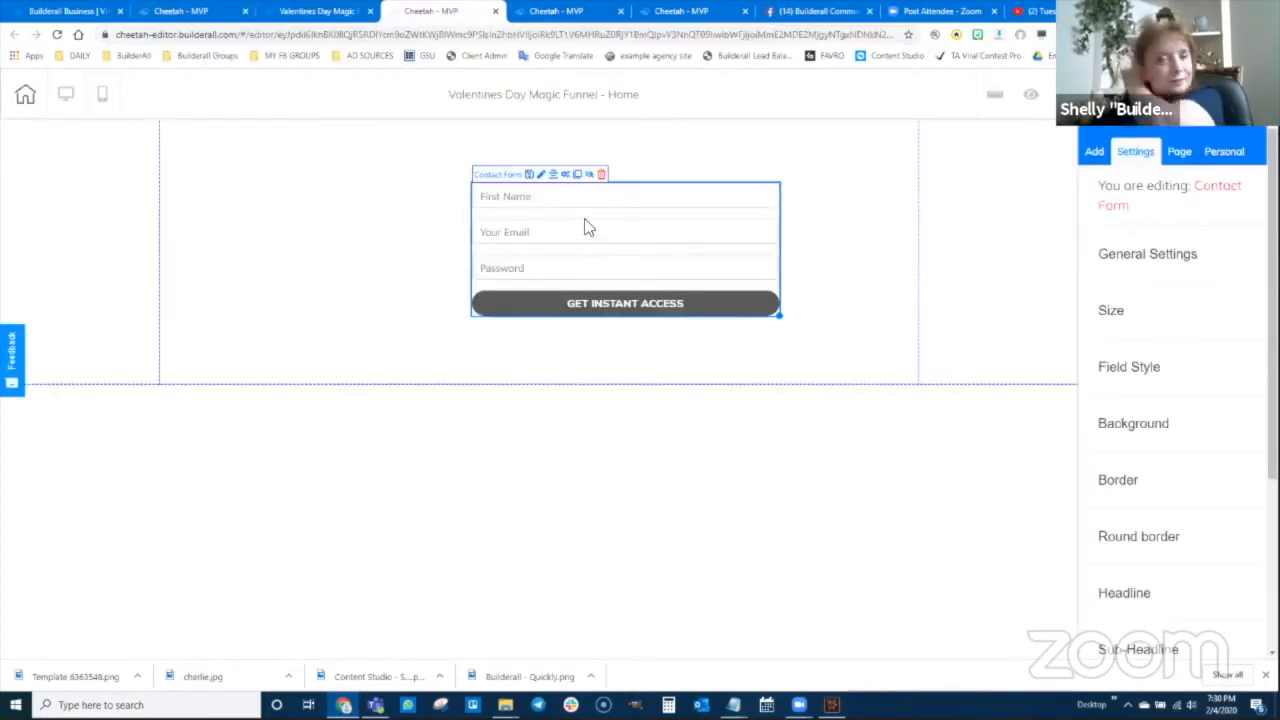
Paste the Welcome page address into the contact form's Redirect URL After Submit field
left_click_drag(571, 229, 558, 233)
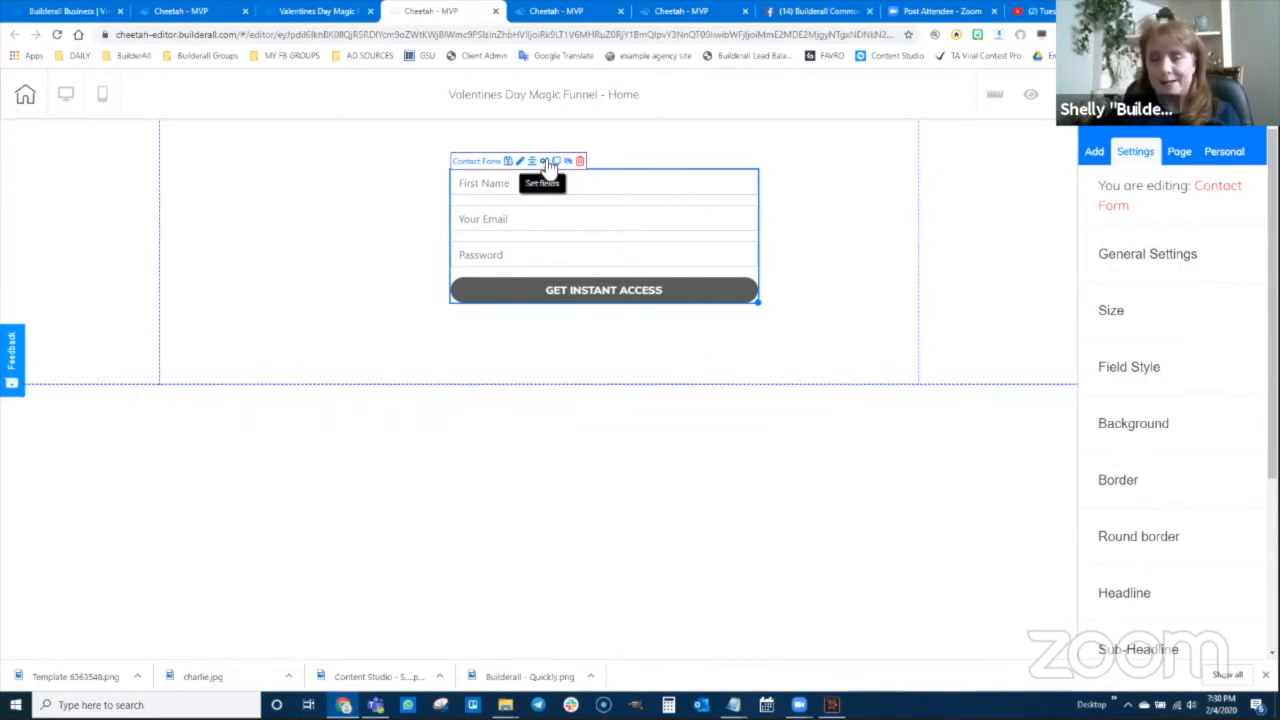
left_click(545, 165)
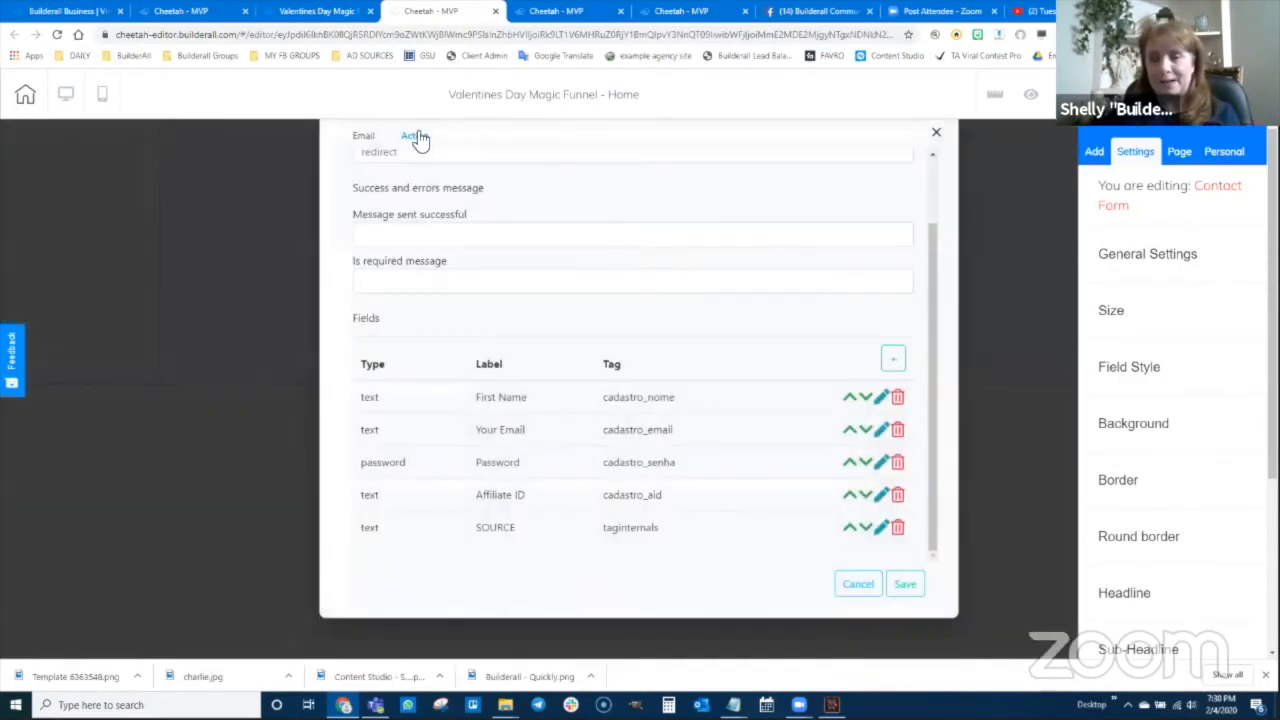
scroll(450, 205, "up", 2)
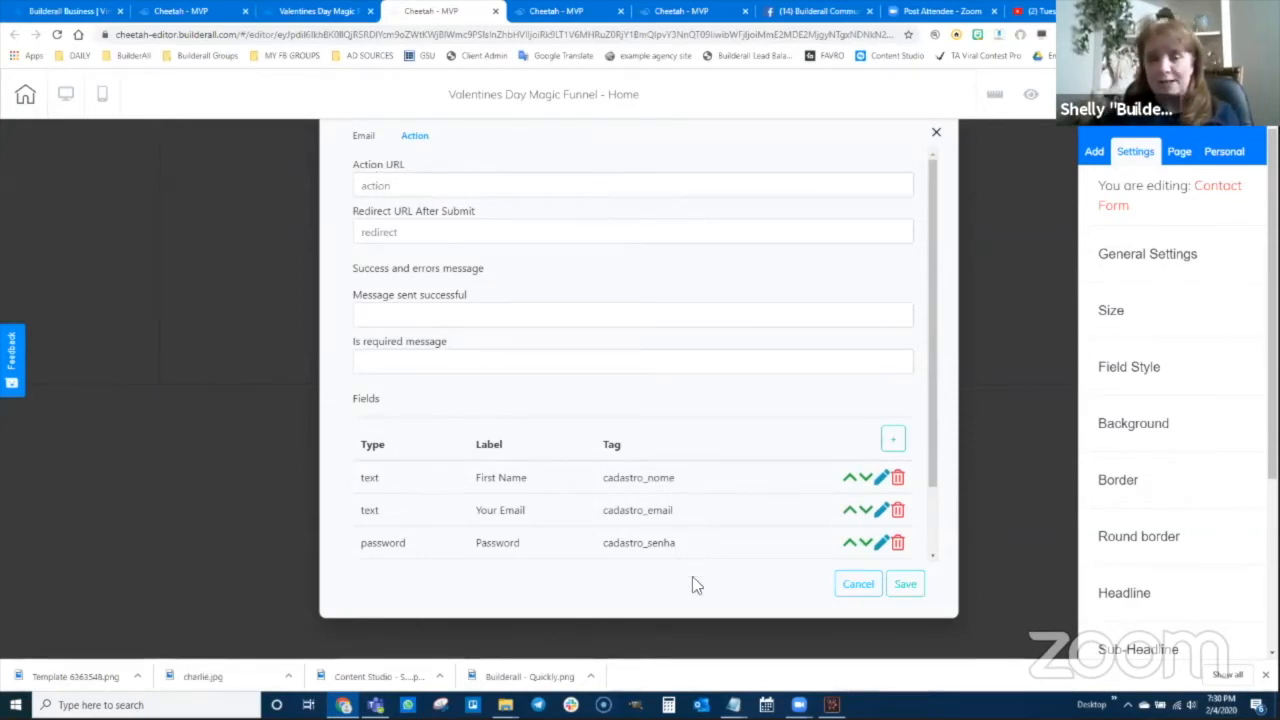
left_click(370, 231)
key("ctrl+v")
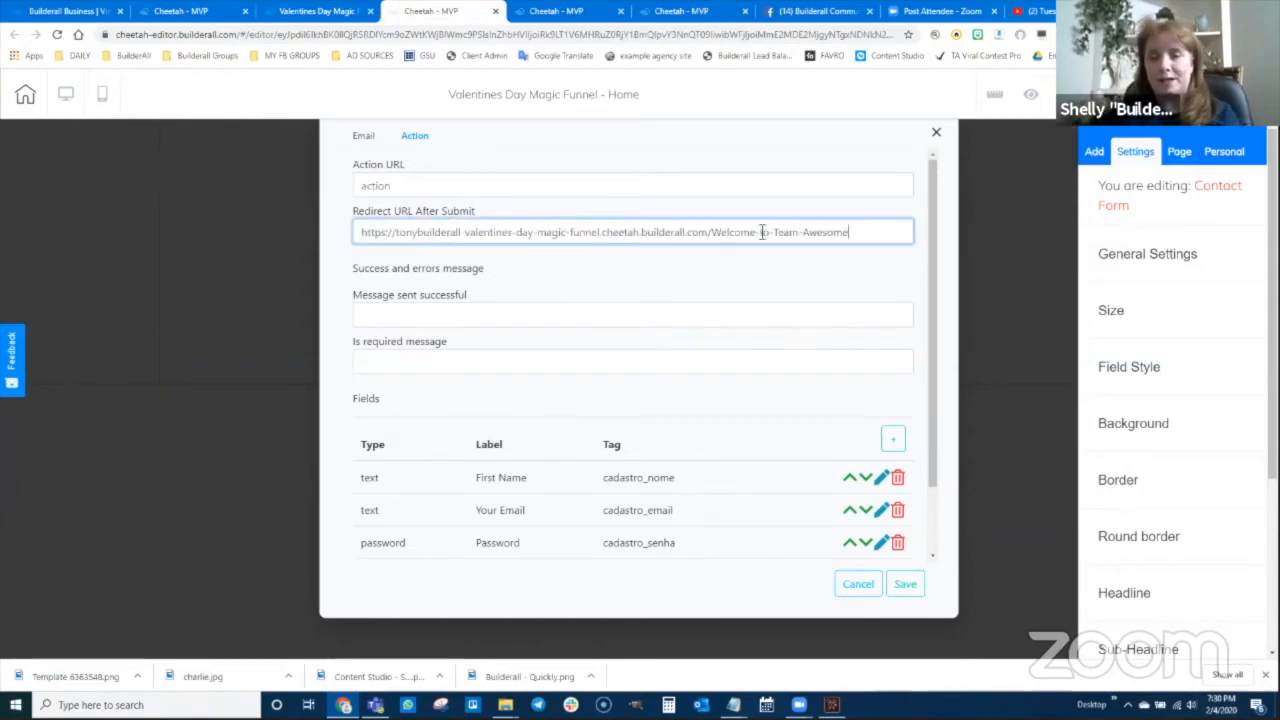
left_click(366, 182)
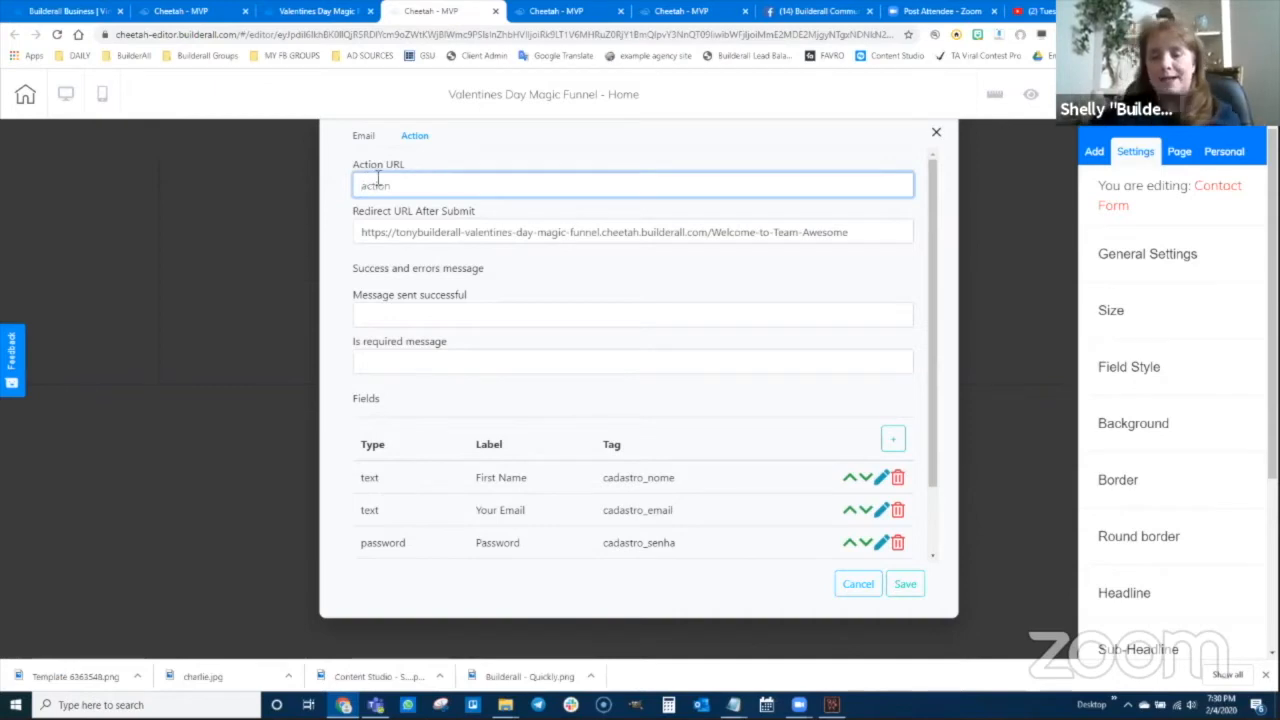
left_click(734, 705)
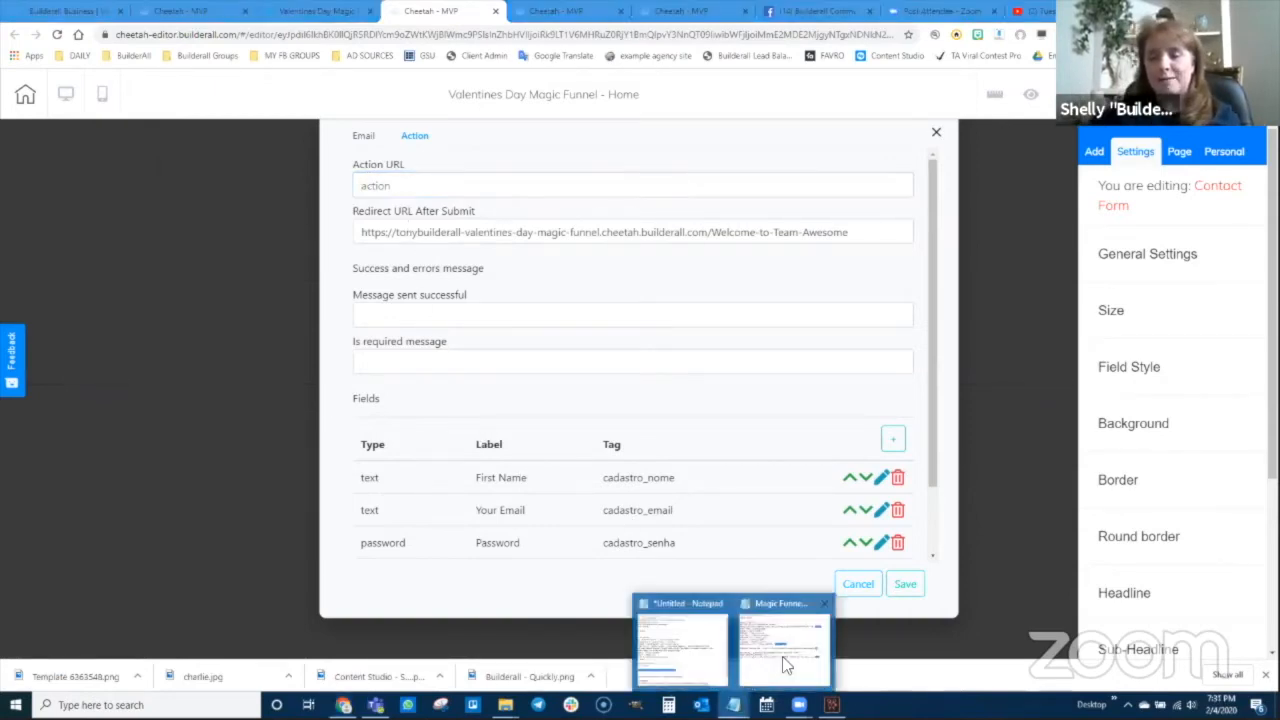
left_click(836, 665)
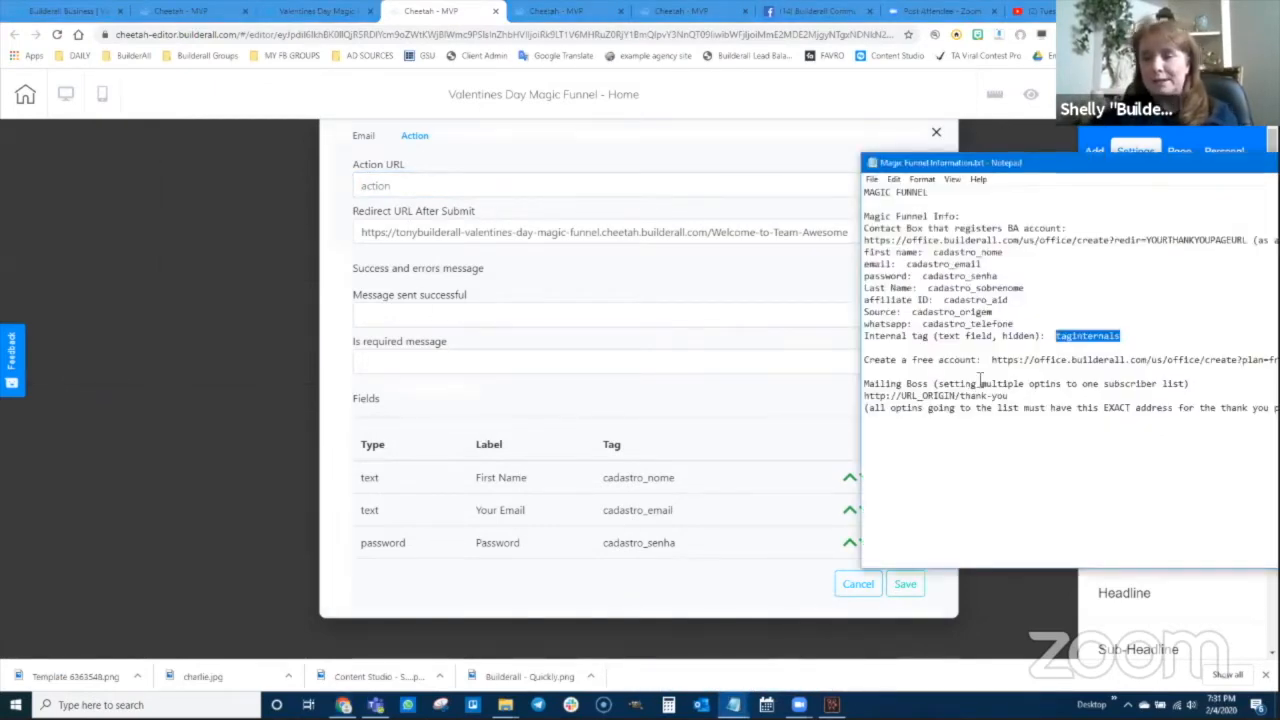
left_click_drag(864, 240, 1110, 247)
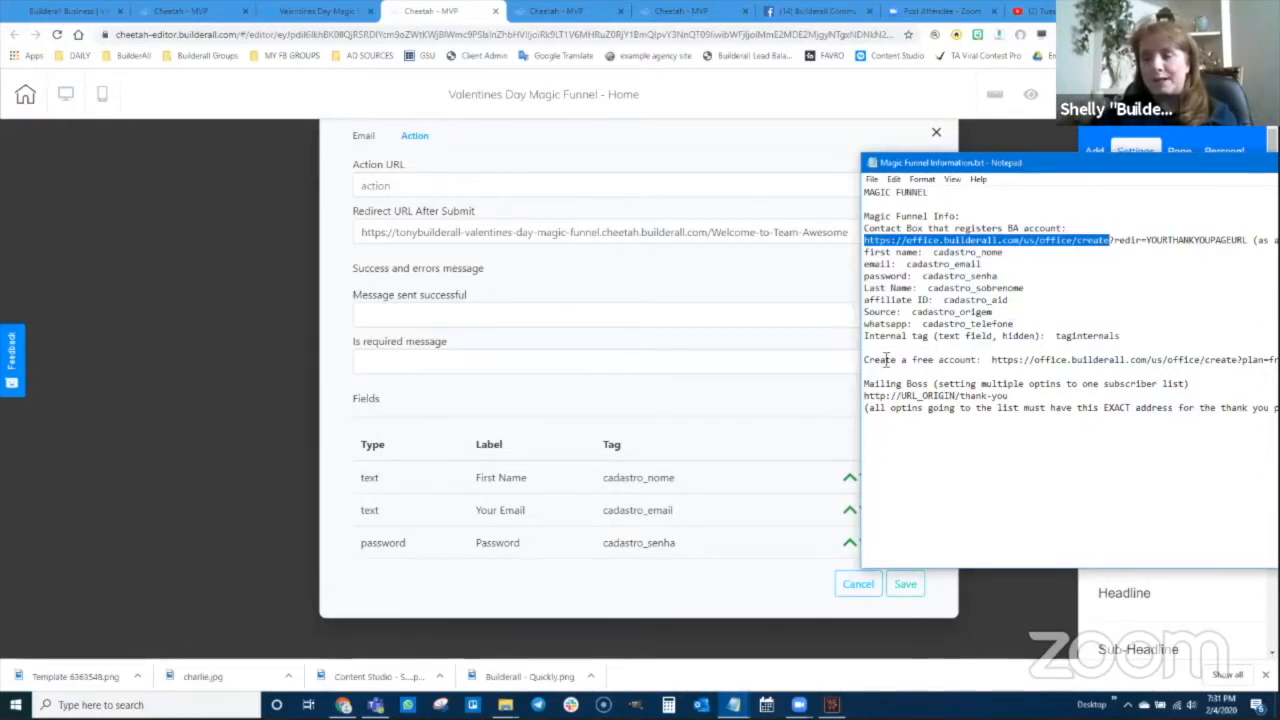
left_click_drag(994, 360, 1238, 353)
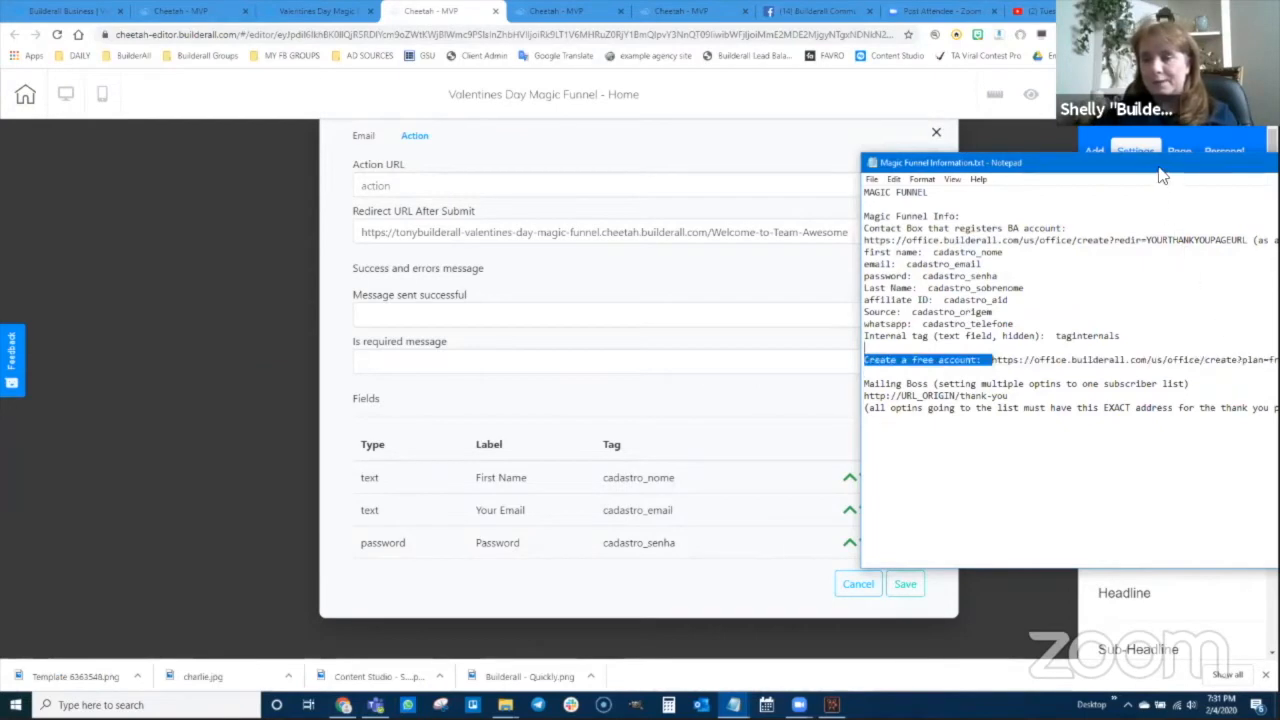
left_click_drag(1151, 174, 991, 173)
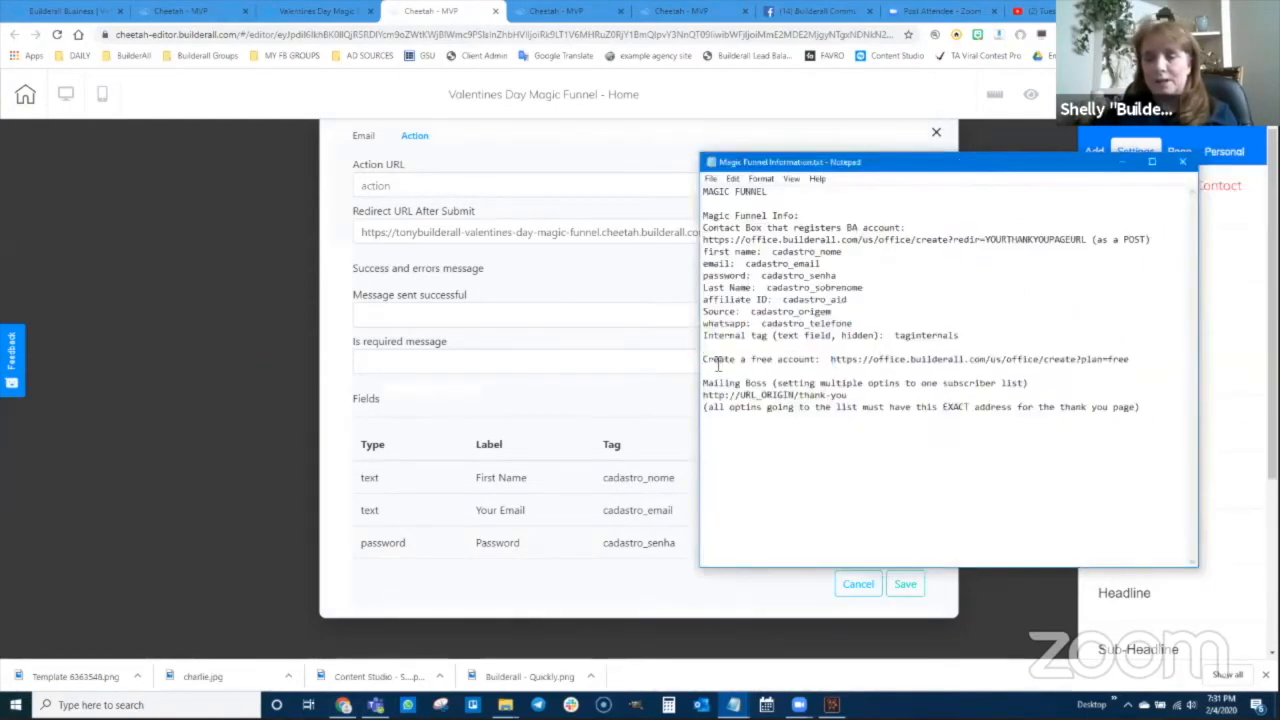
left_click_drag(831, 360, 1124, 363)
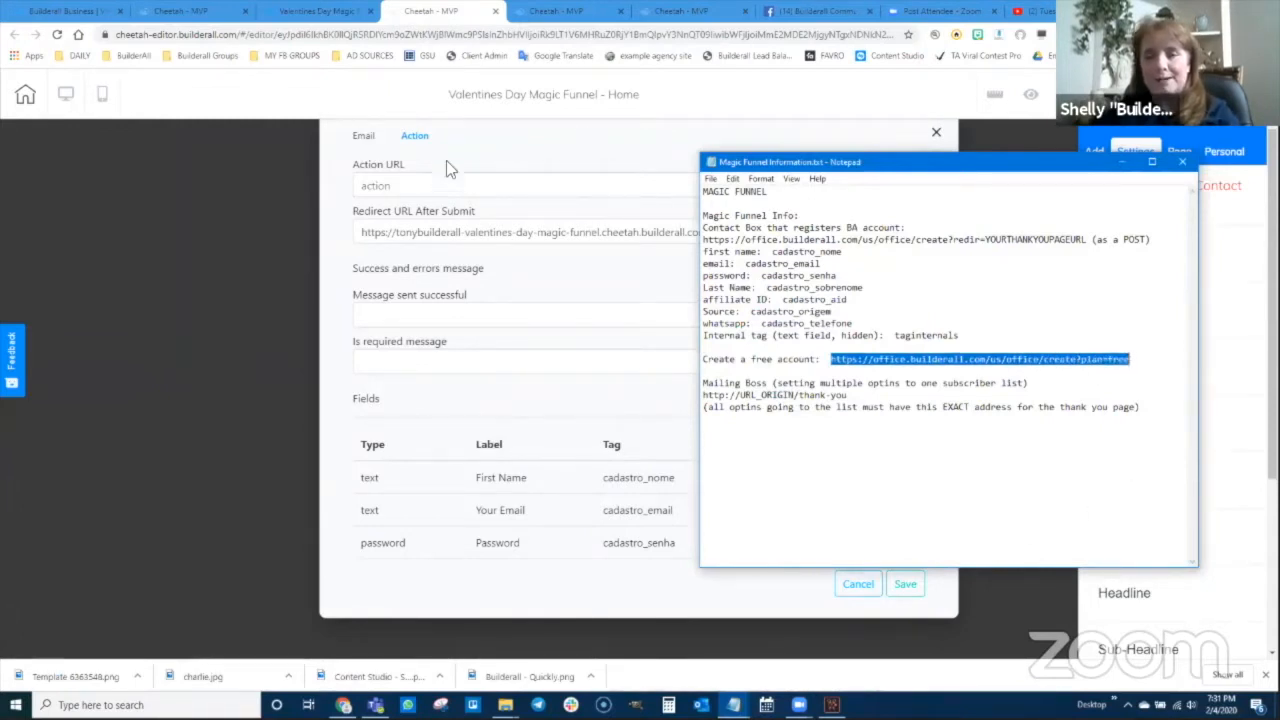
left_click(403, 186)
type("https://office.builderall.com/us/office/create?plan=free")
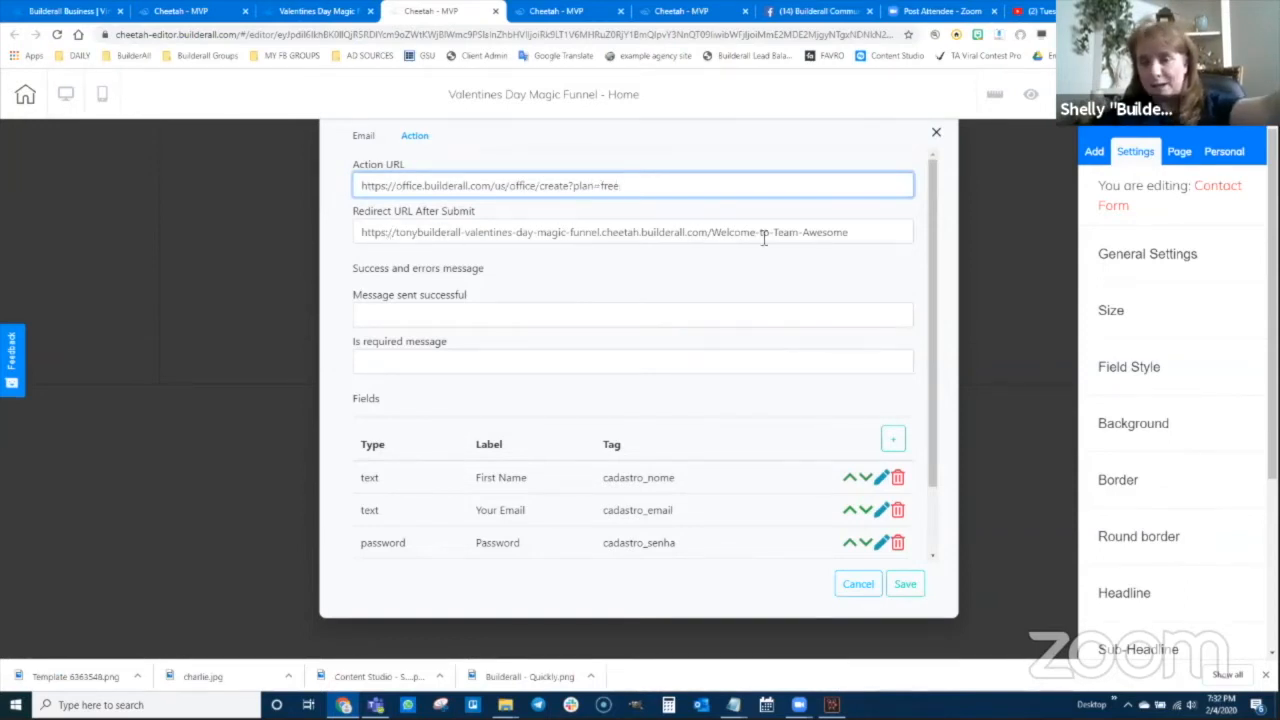
Save the updated contact form and site, and publish with 'That's fine'
scroll(700, 460, "down", 2)
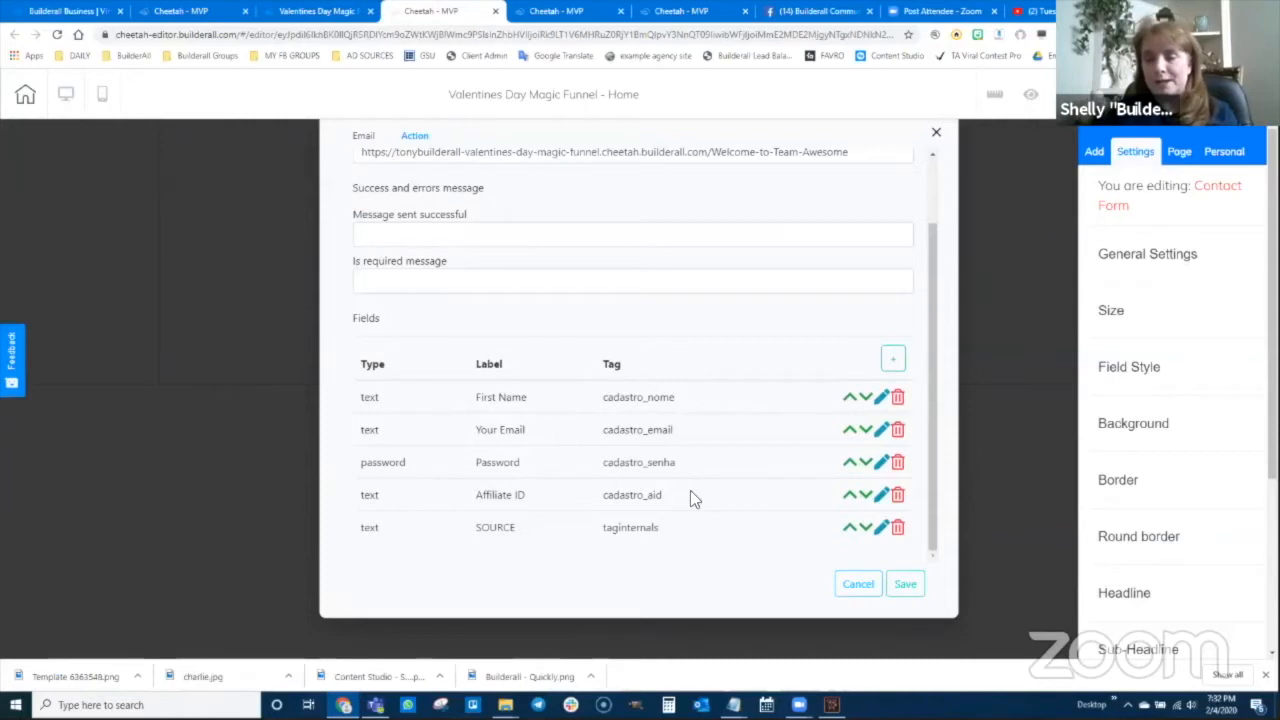
left_click(905, 587)
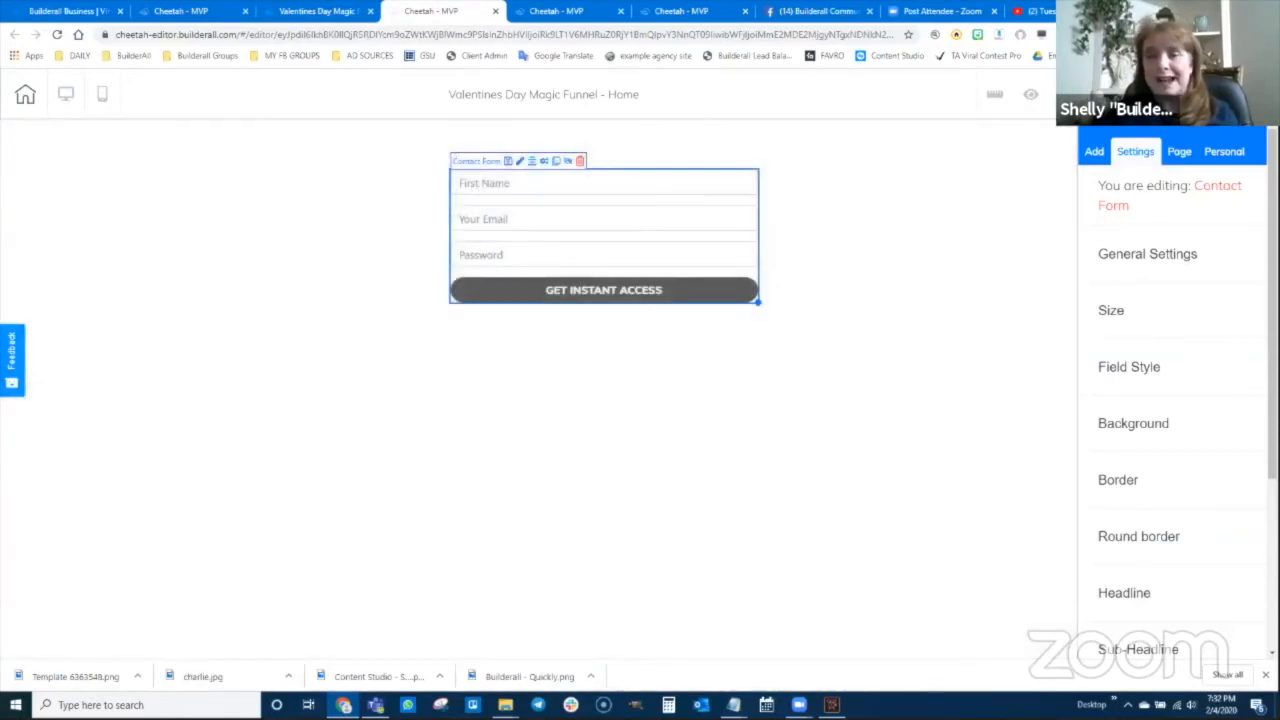
left_click(1150, 97)
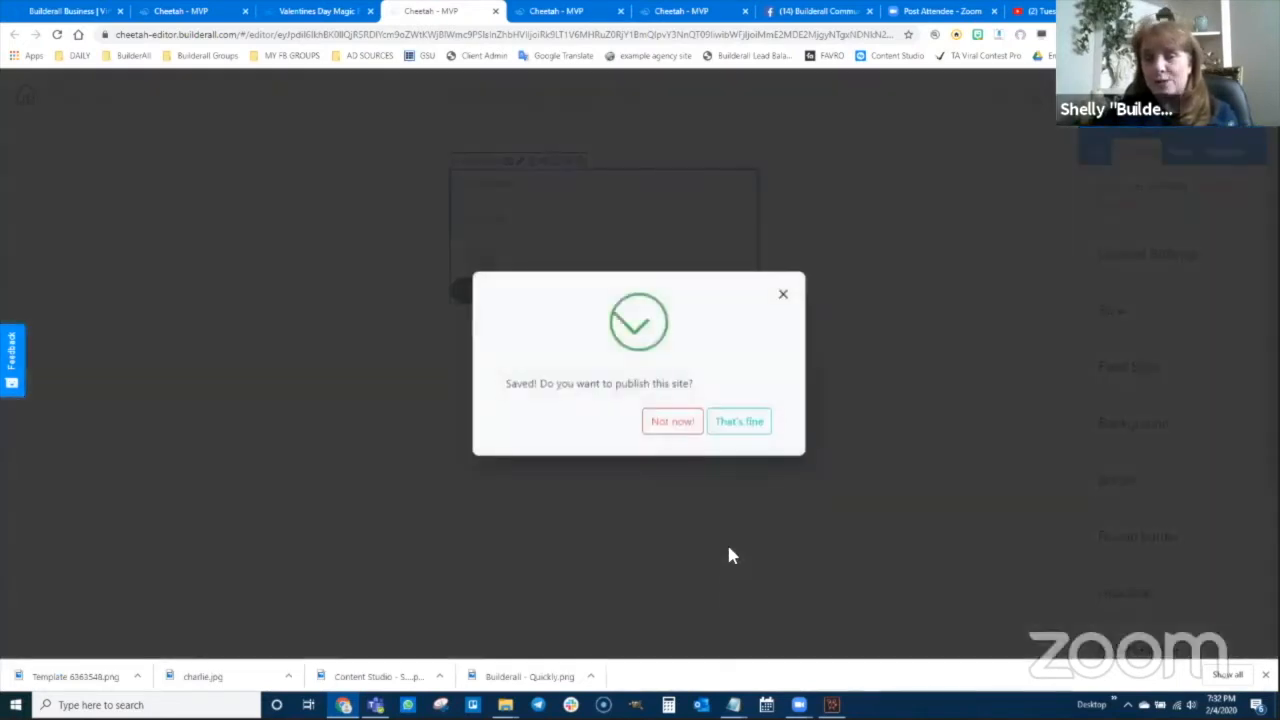
left_click(740, 432)
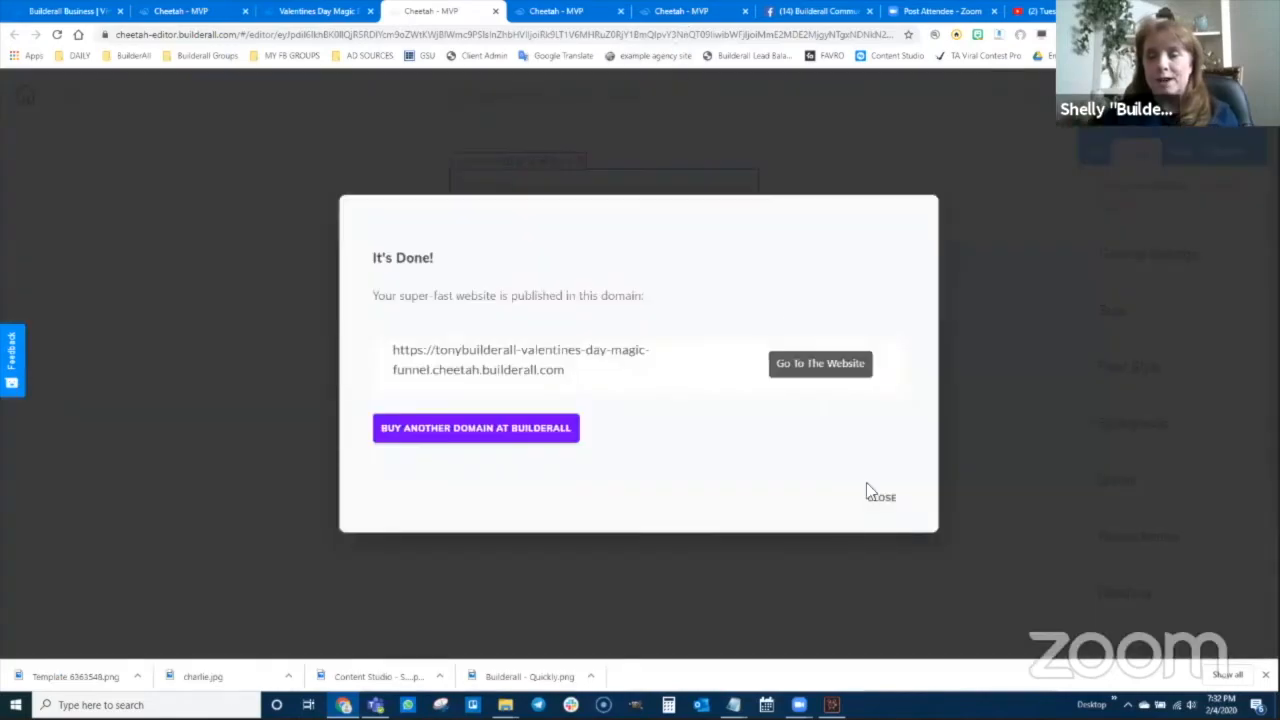
left_click(878, 496)
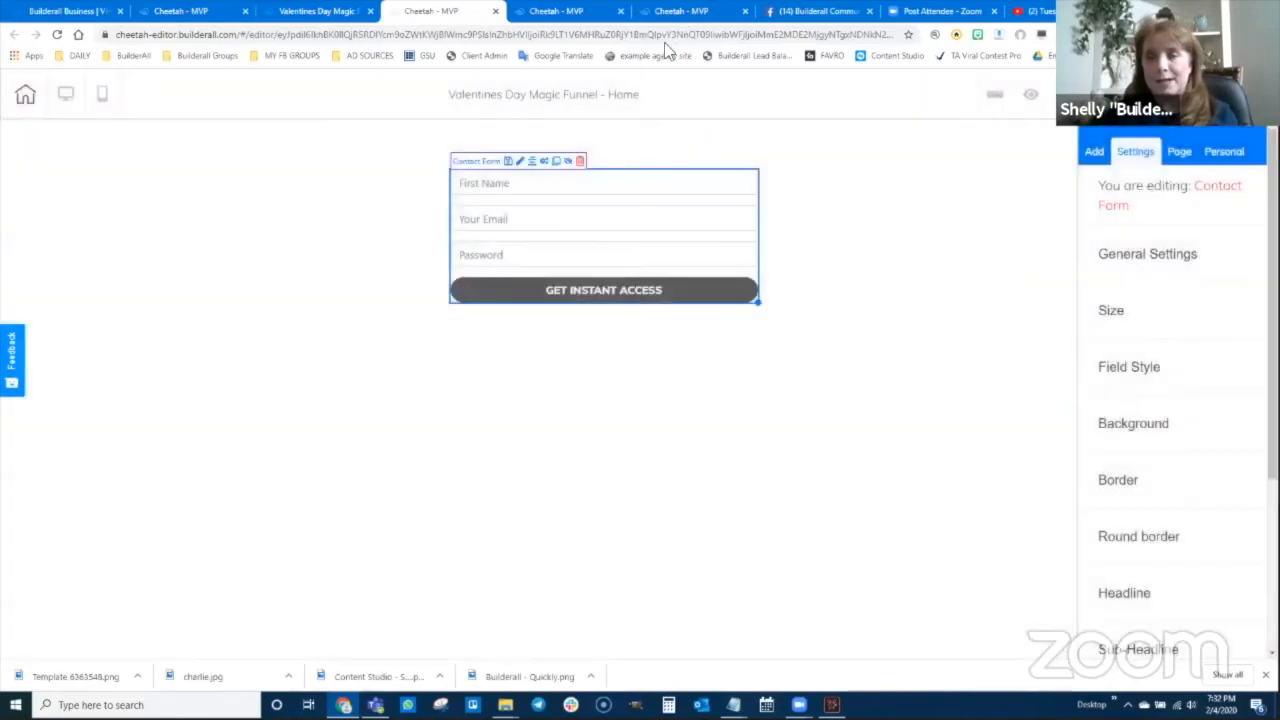
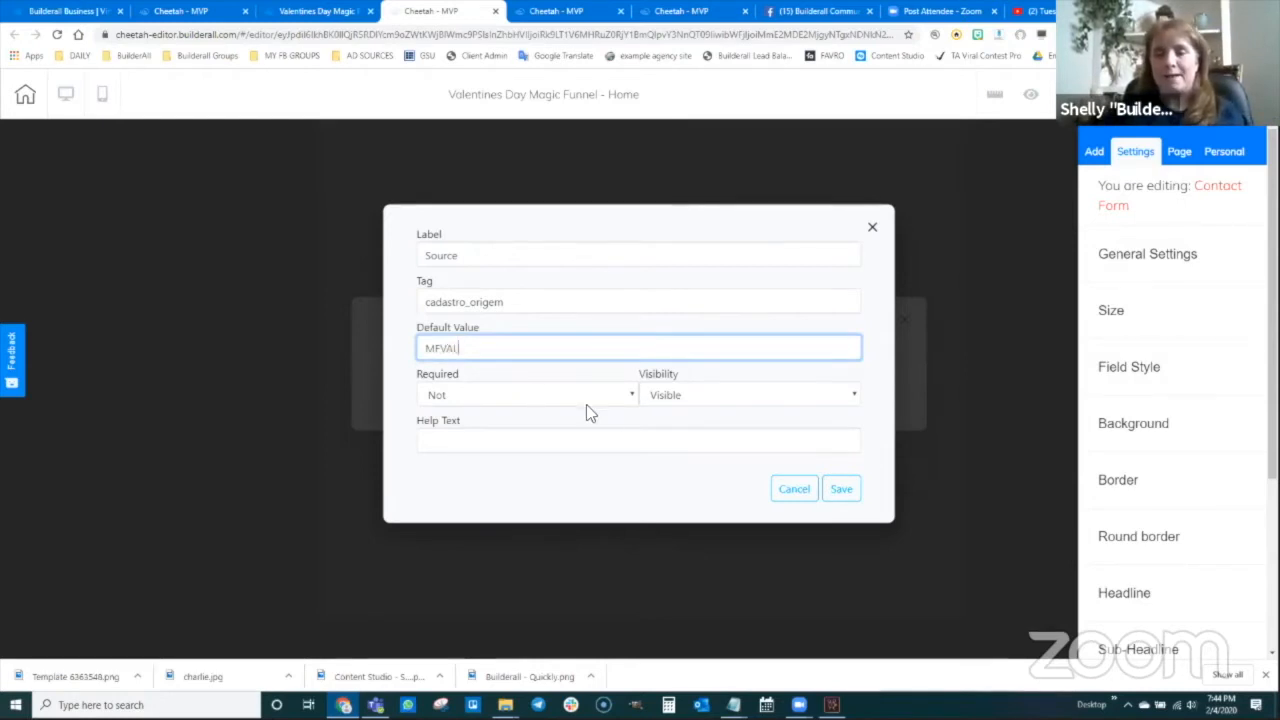
Set the contact form's Source field visibility to Hidden and save the field
left_click(677, 396)
left_click(677, 430)
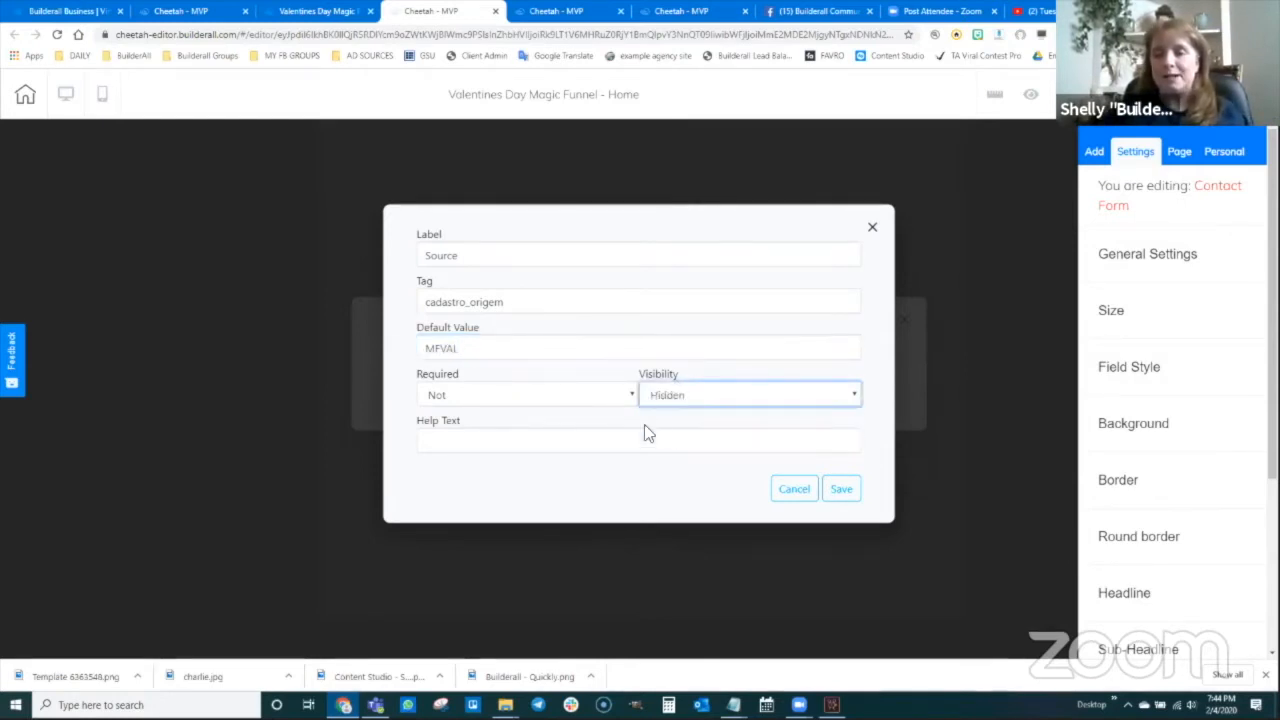
left_click(843, 490)
Save the contact form, publish the site with 'That's fine', and close the confirmation
left_click(906, 586)
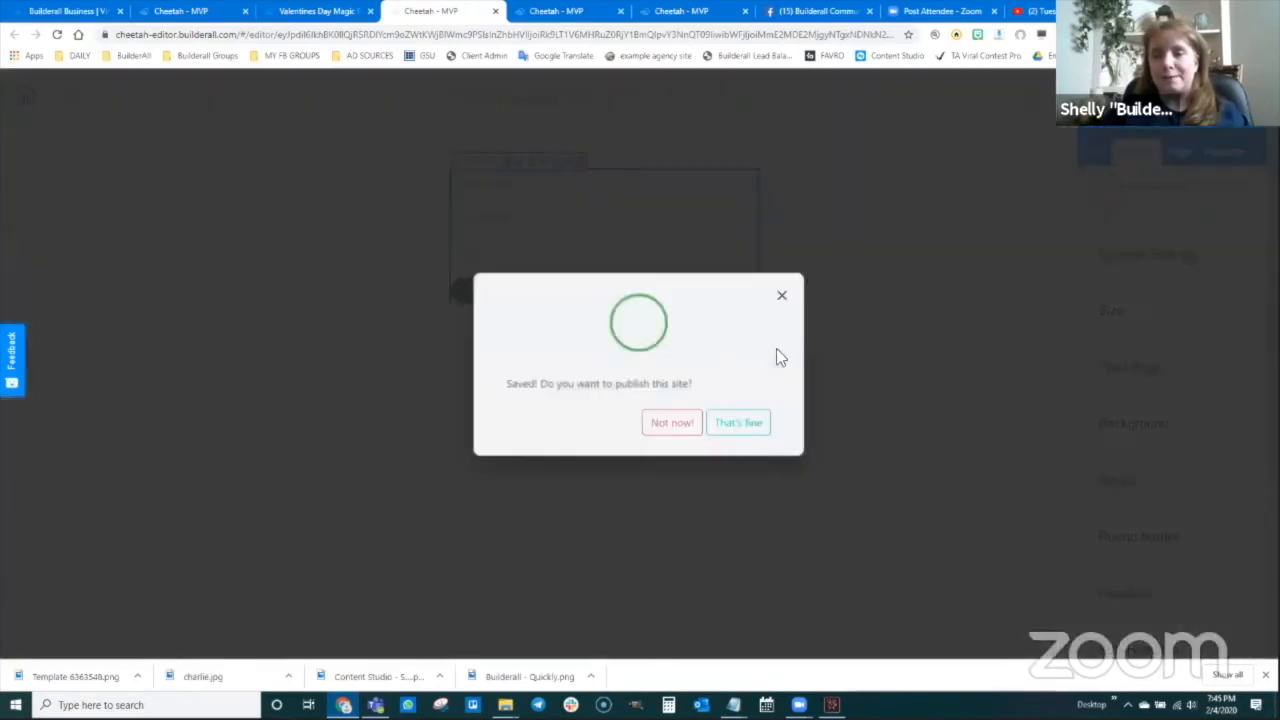
left_click(748, 427)
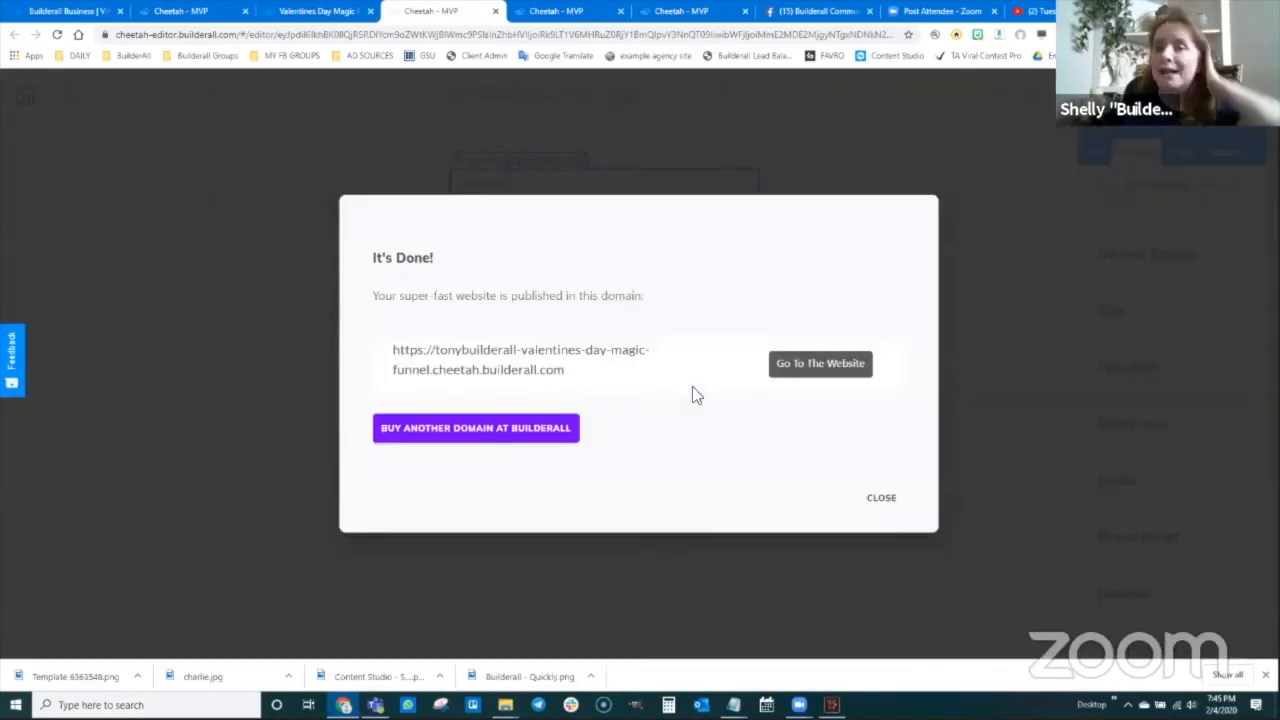
left_click(879, 498)
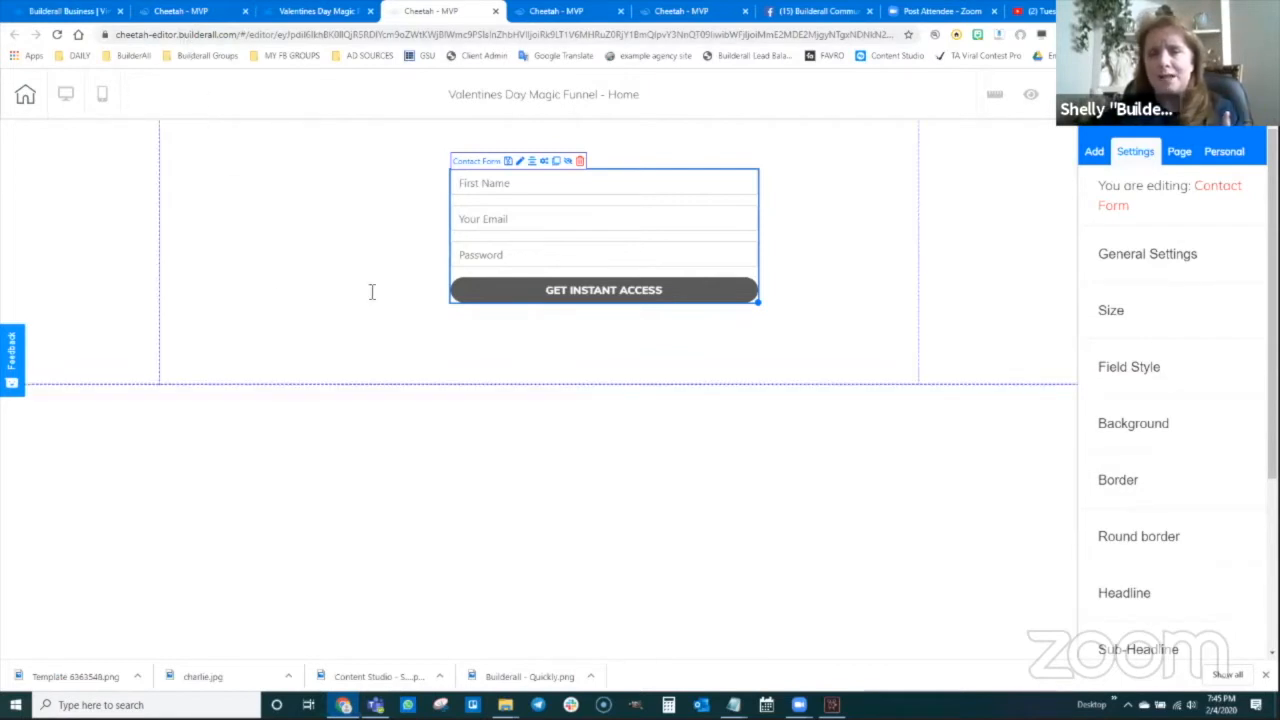
left_click(68, 11)
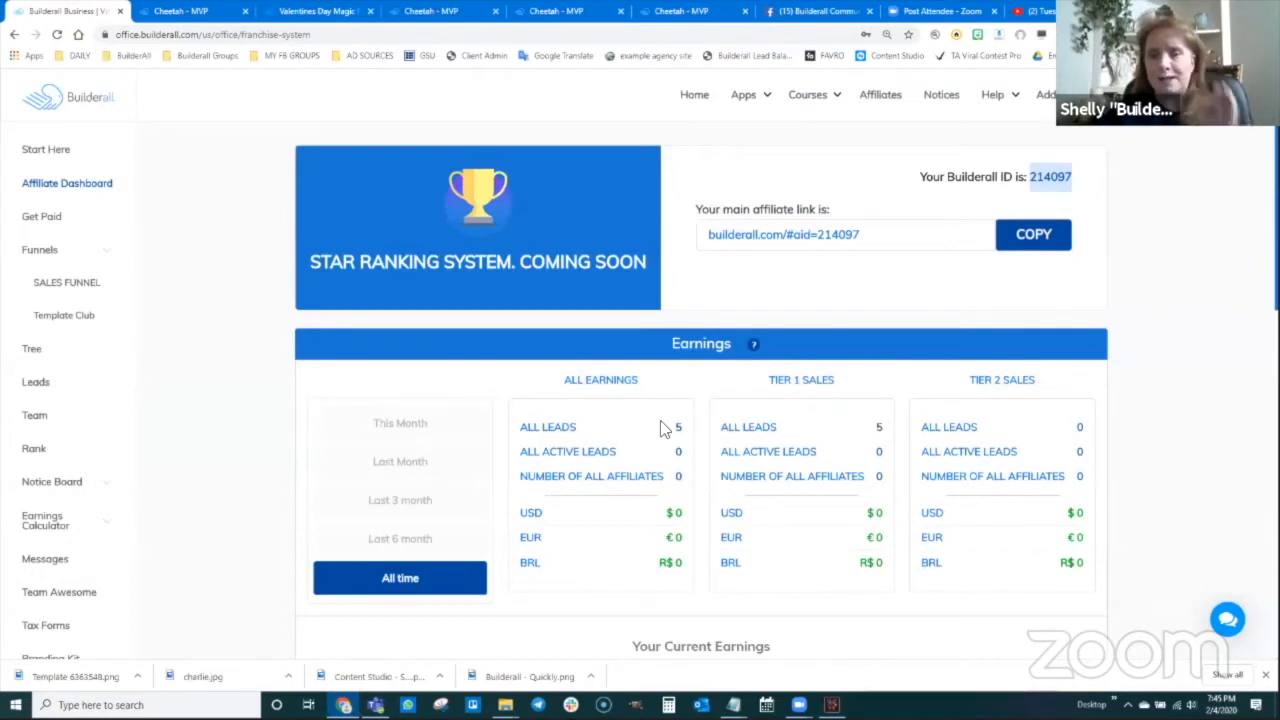
Open Builderall Office's Leads page and its Options > Save email list dialog
left_click(36, 384)
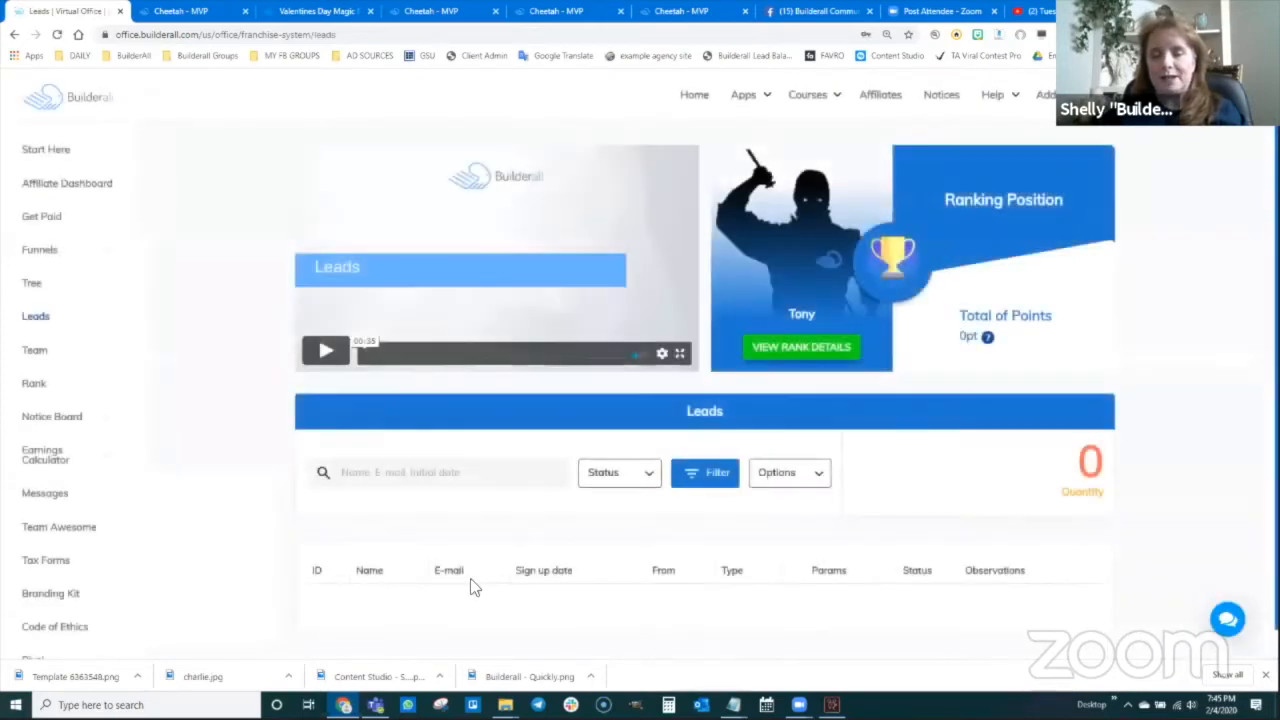
scroll(470, 578, "down", 1)
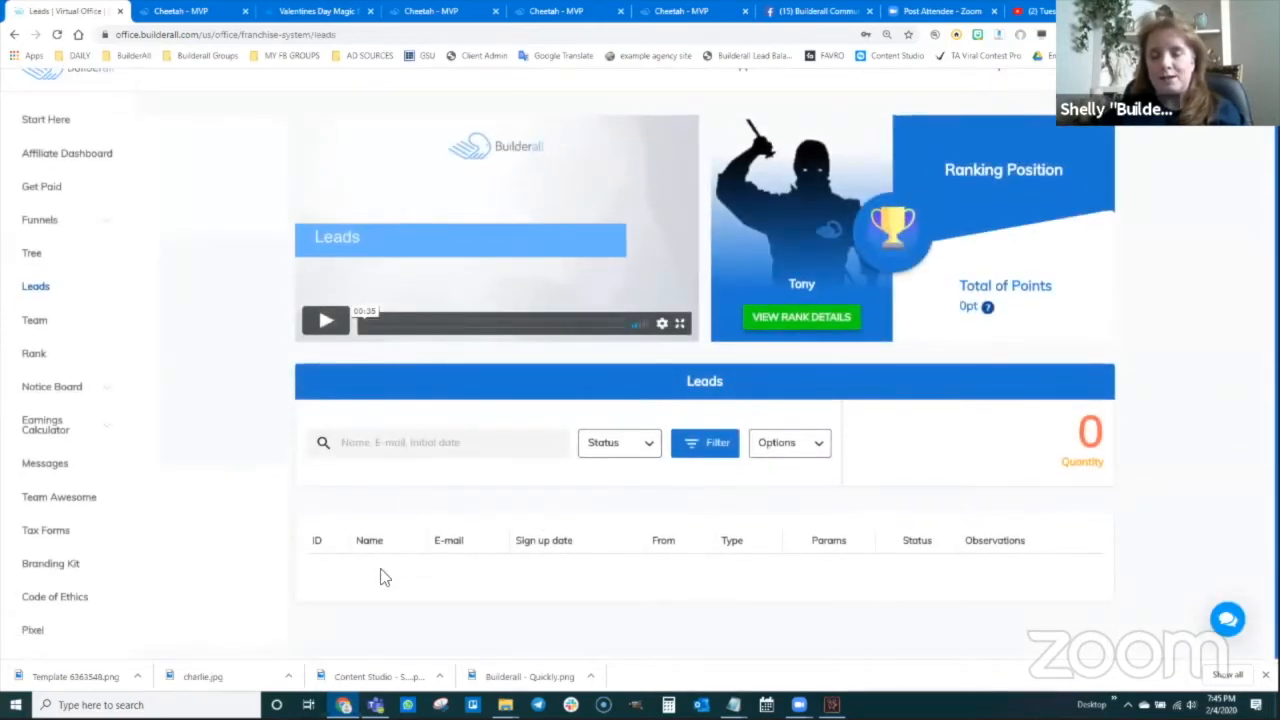
left_click(808, 445)
left_click(814, 487)
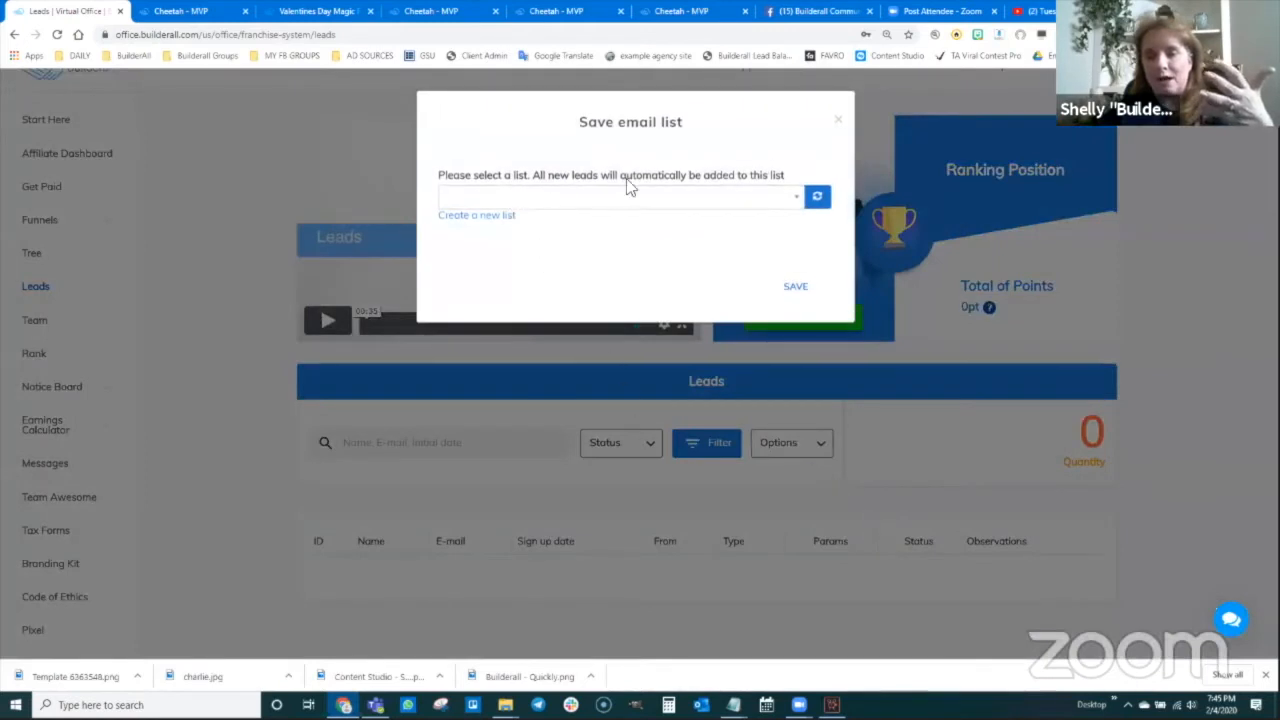
Check the existing email lists, then choose Create a new list
left_click(790, 200)
scroll(587, 315, "down", 2)
scroll(587, 315, "down", 15)
scroll(587, 315, "up", 15)
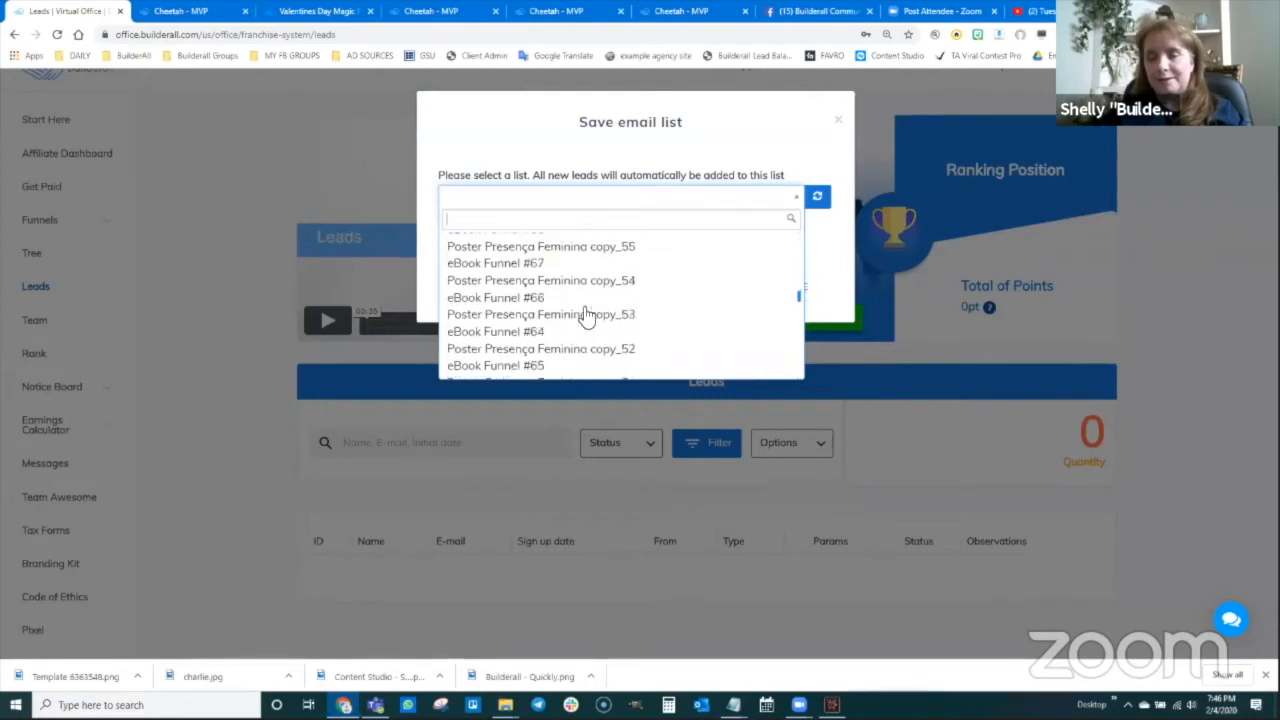
left_click(697, 182)
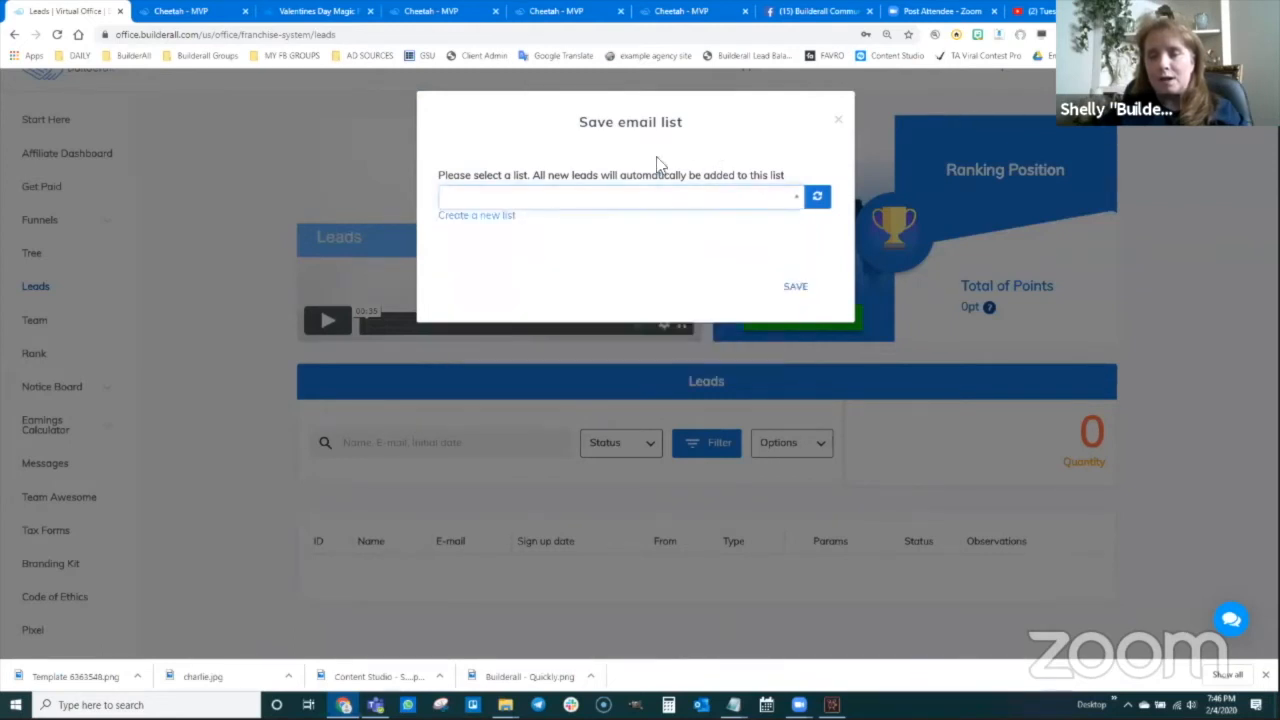
left_click(487, 216)
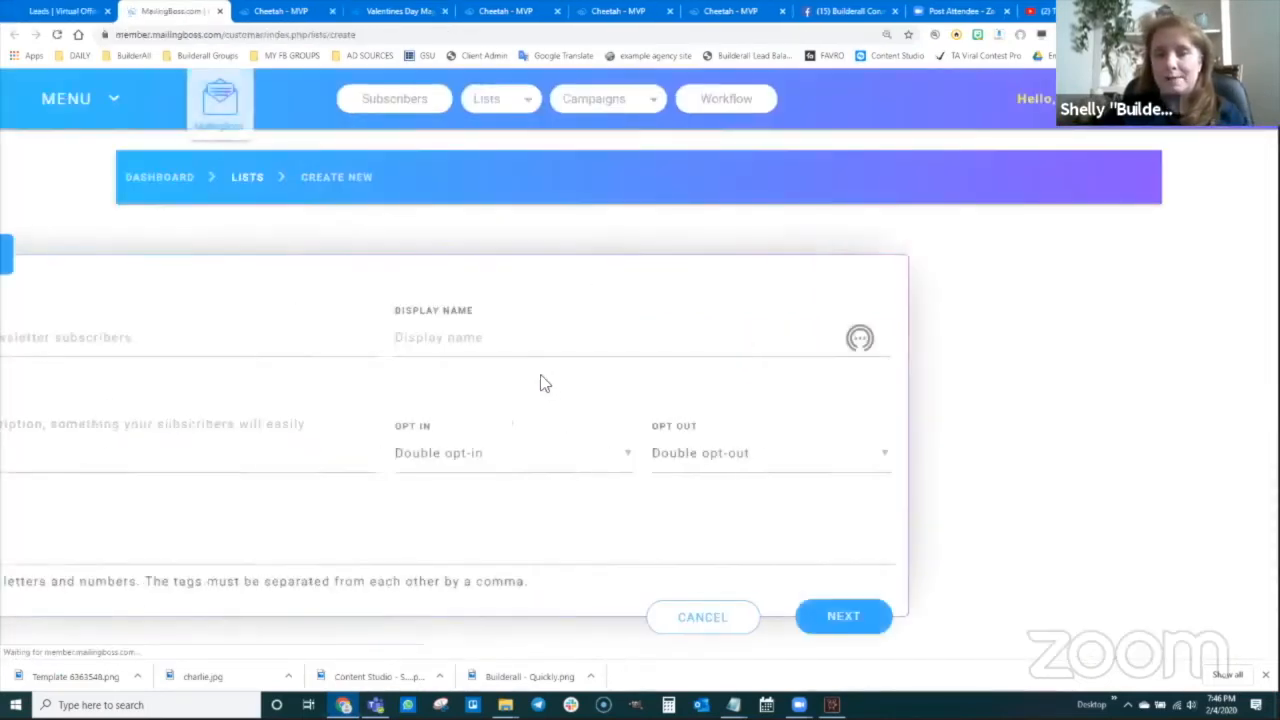
Name the new MailingBoss list 'Builderall Leads' and copy the name
left_click(222, 338)
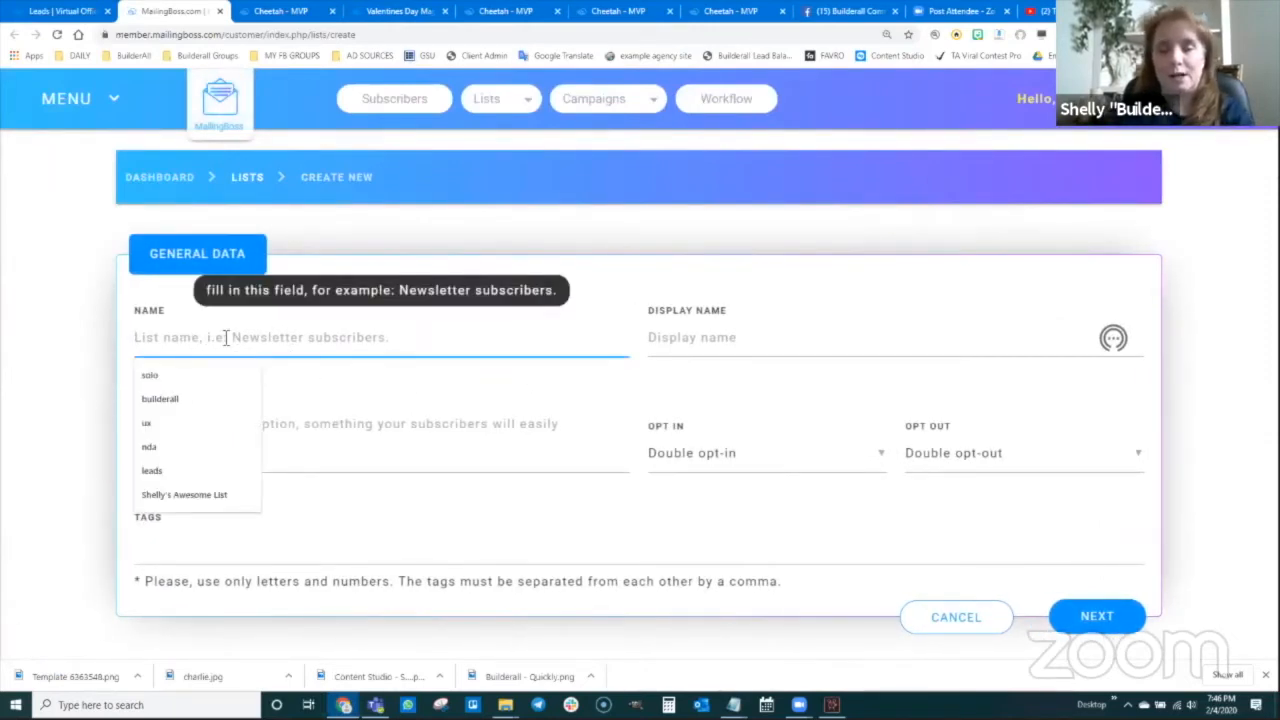
type("Builderall Leads")
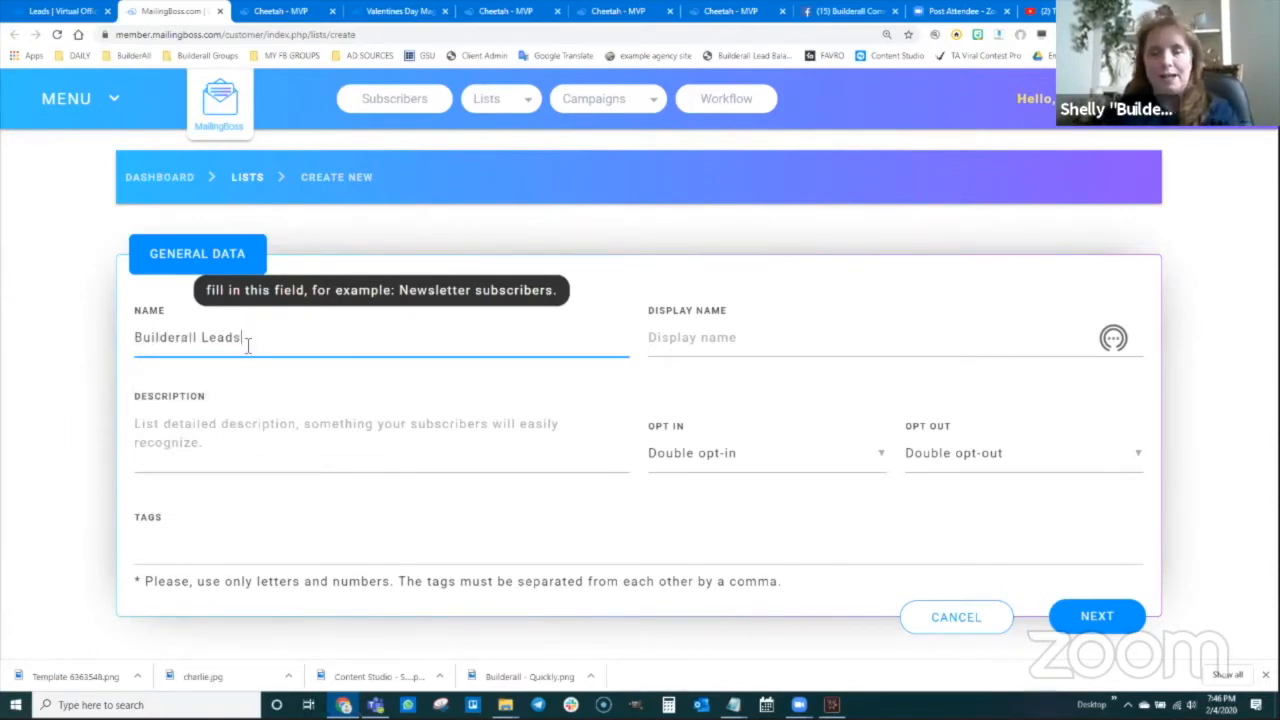
left_click_drag(246, 340, 126, 337)
key("ctrl+c")
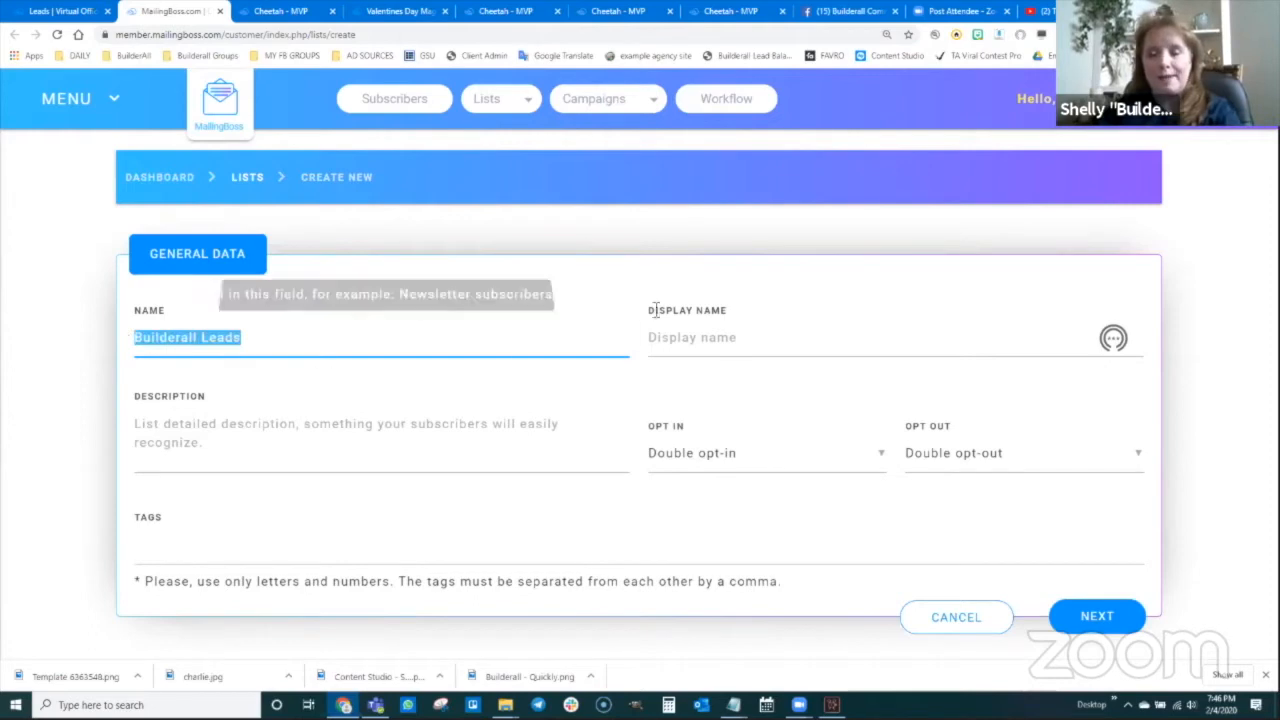
Fill Display name and Description with 'Builderall Leads', choose Single opt-in, and submit
left_click(740, 337)
key("ctrl+v")
left_click(270, 450)
key("ctrl+v")
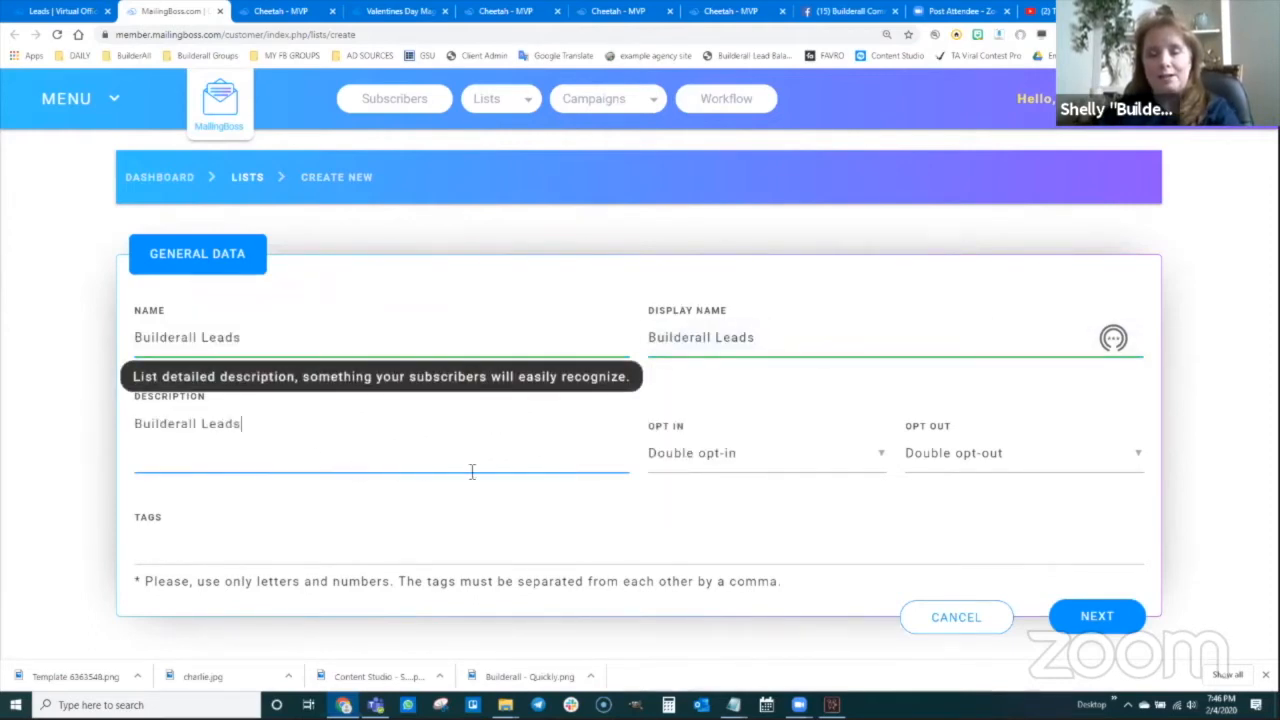
left_click(731, 462)
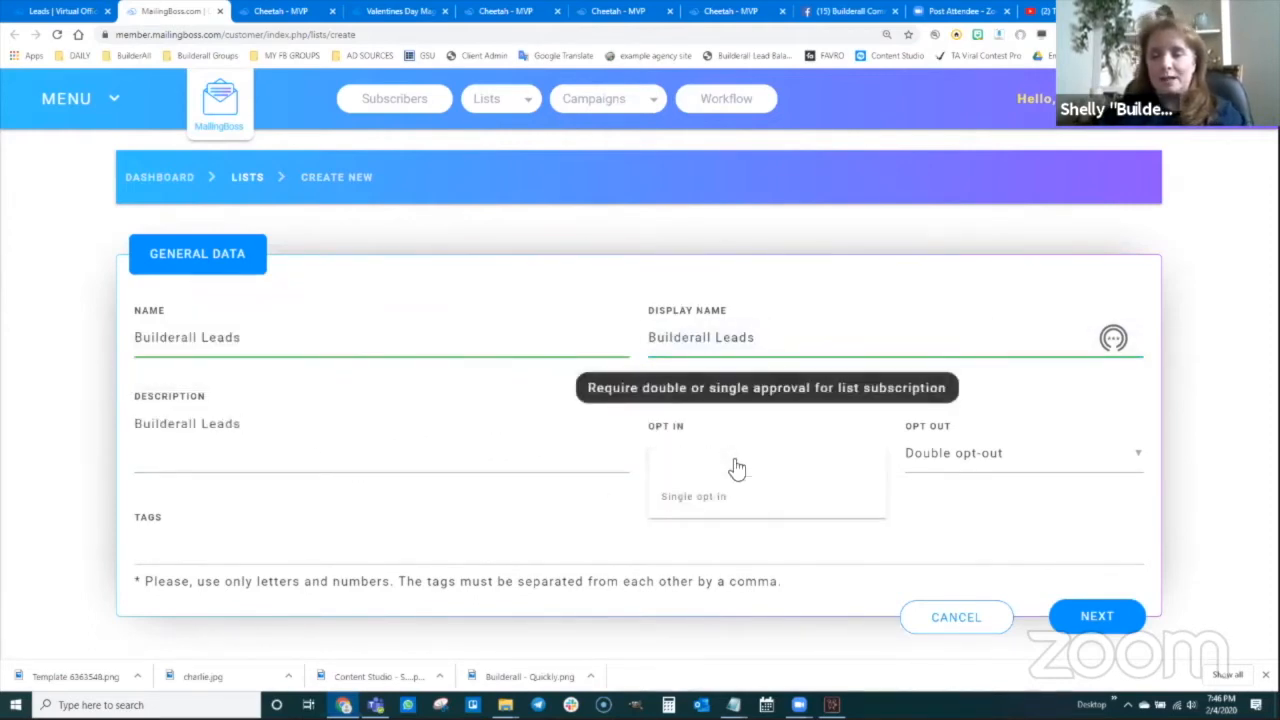
left_click(723, 499)
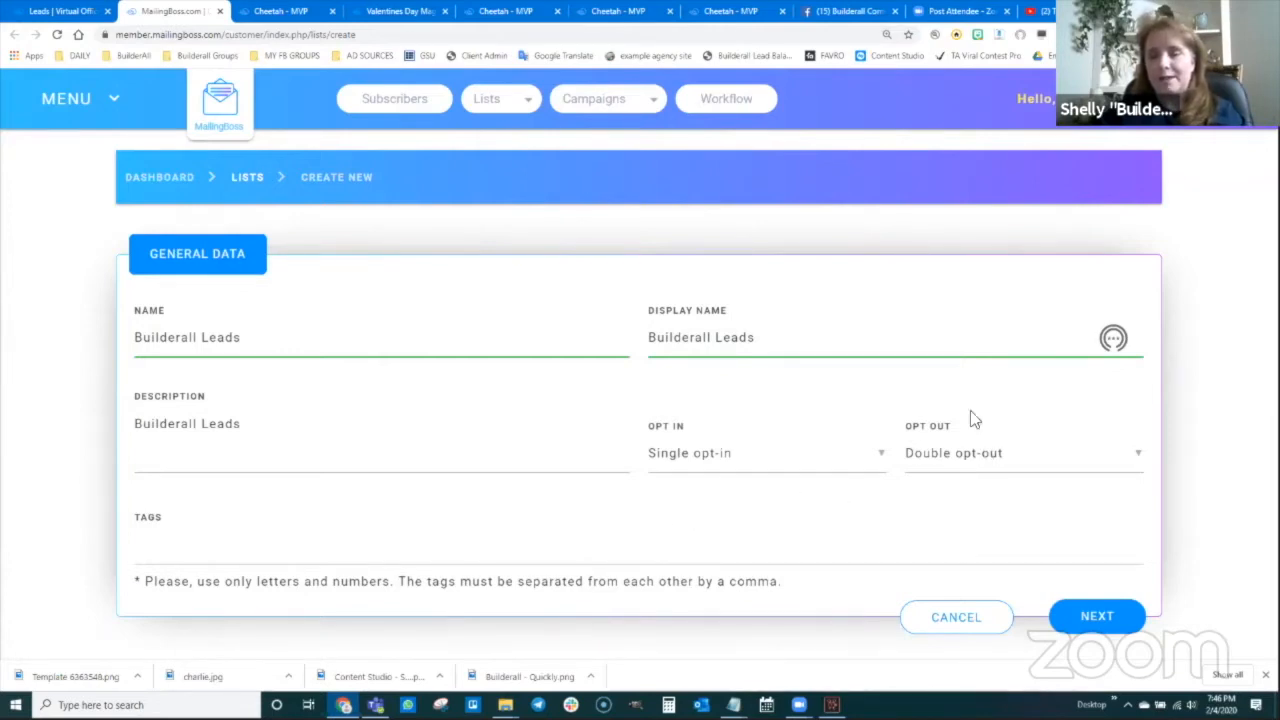
left_click(1094, 617)
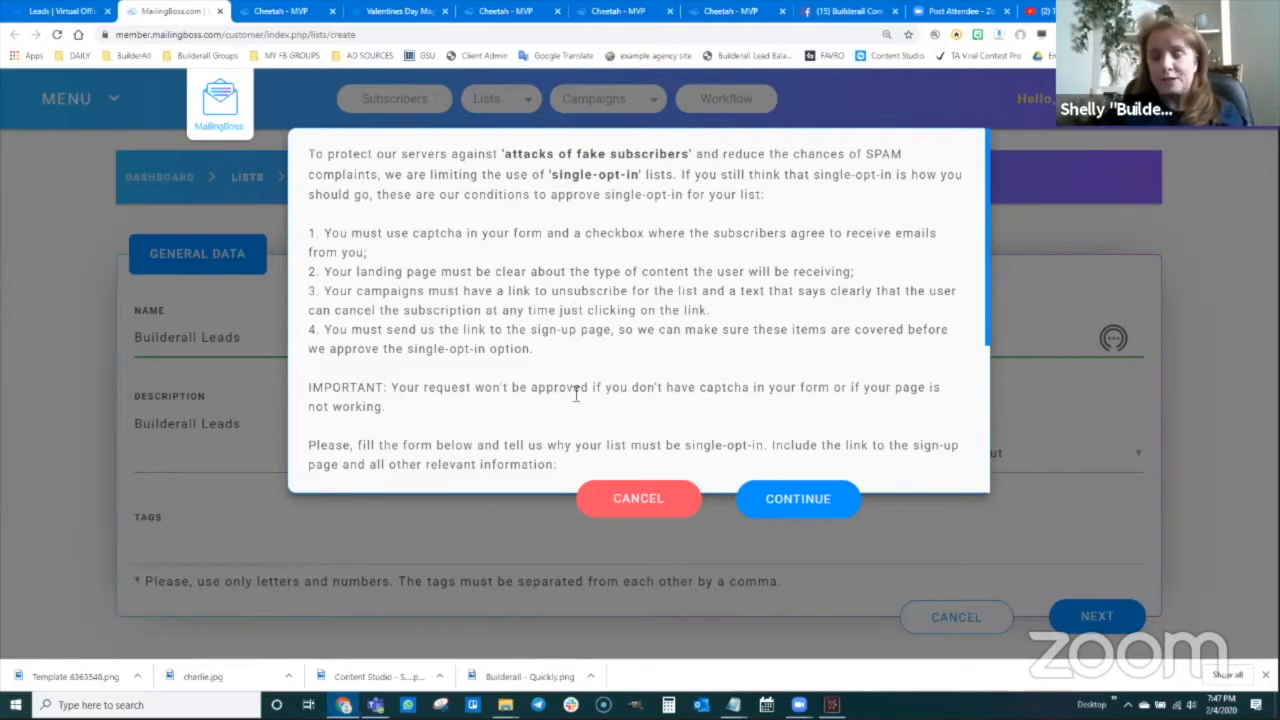
Enter the capture page URL and a justification about affiliate-link and magic-funnel leads, then submit
scroll(576, 395, "down", 1)
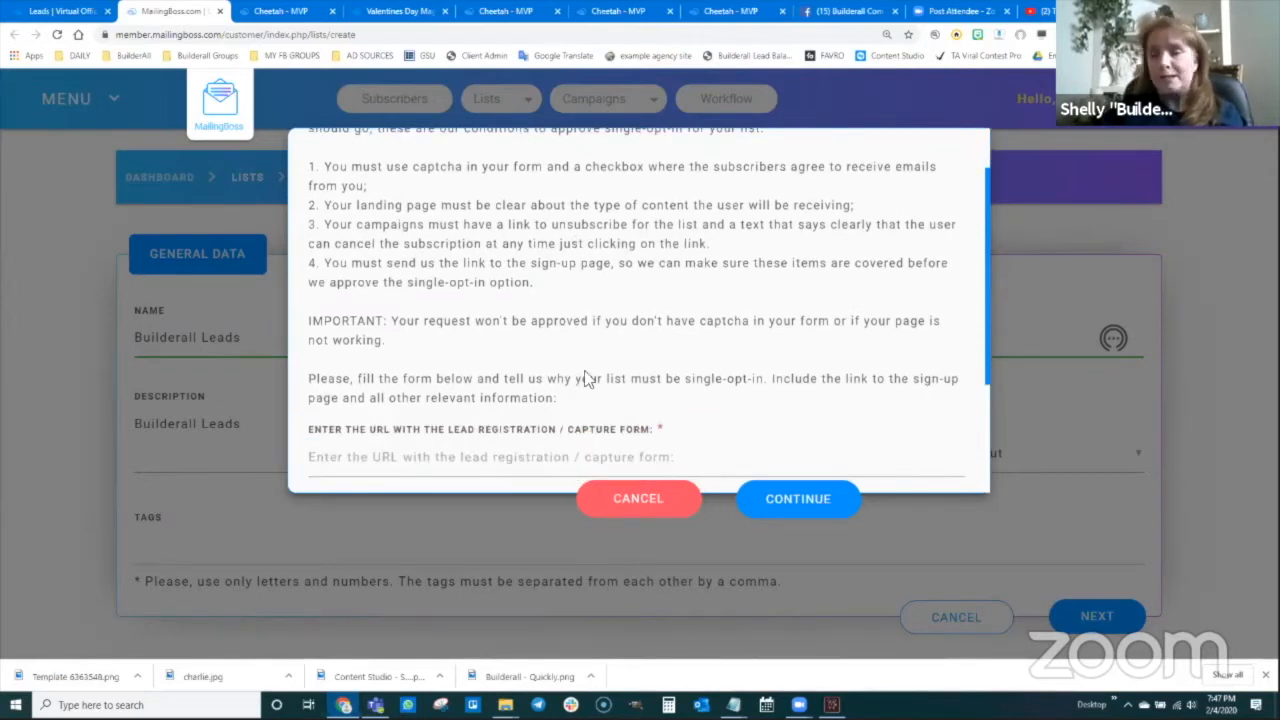
scroll(588, 376, "down", 3)
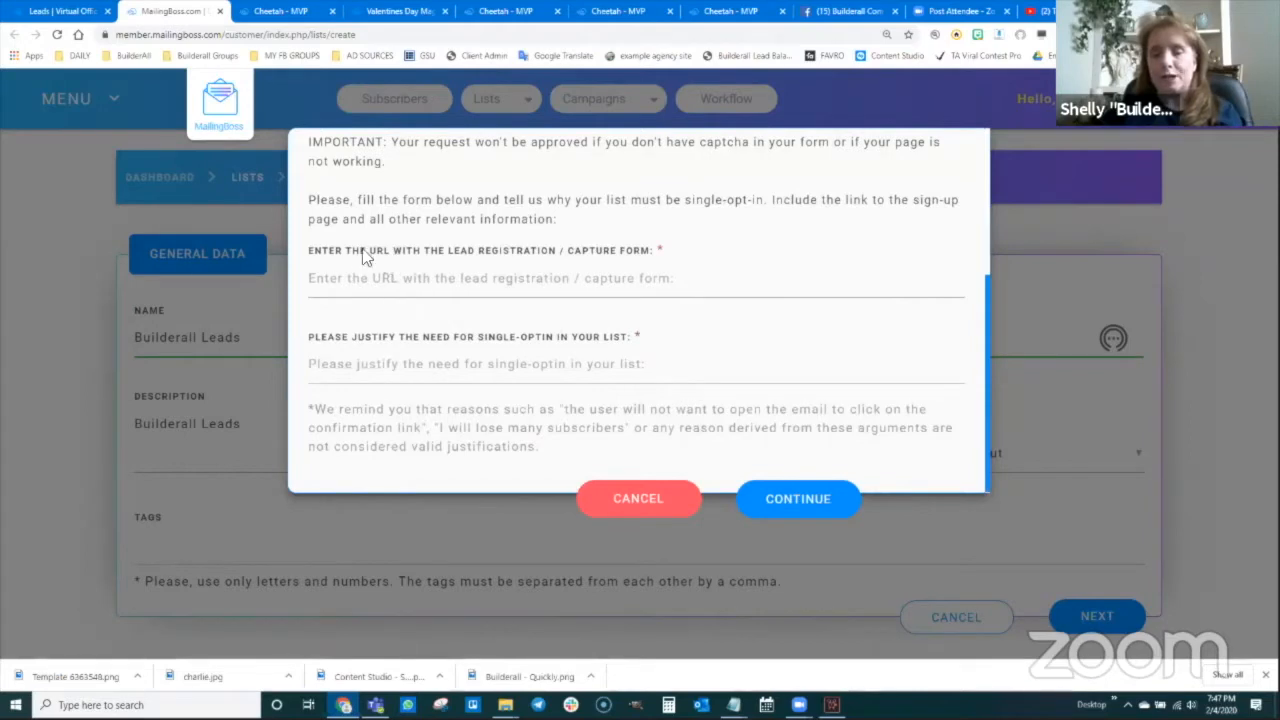
left_click(466, 280)
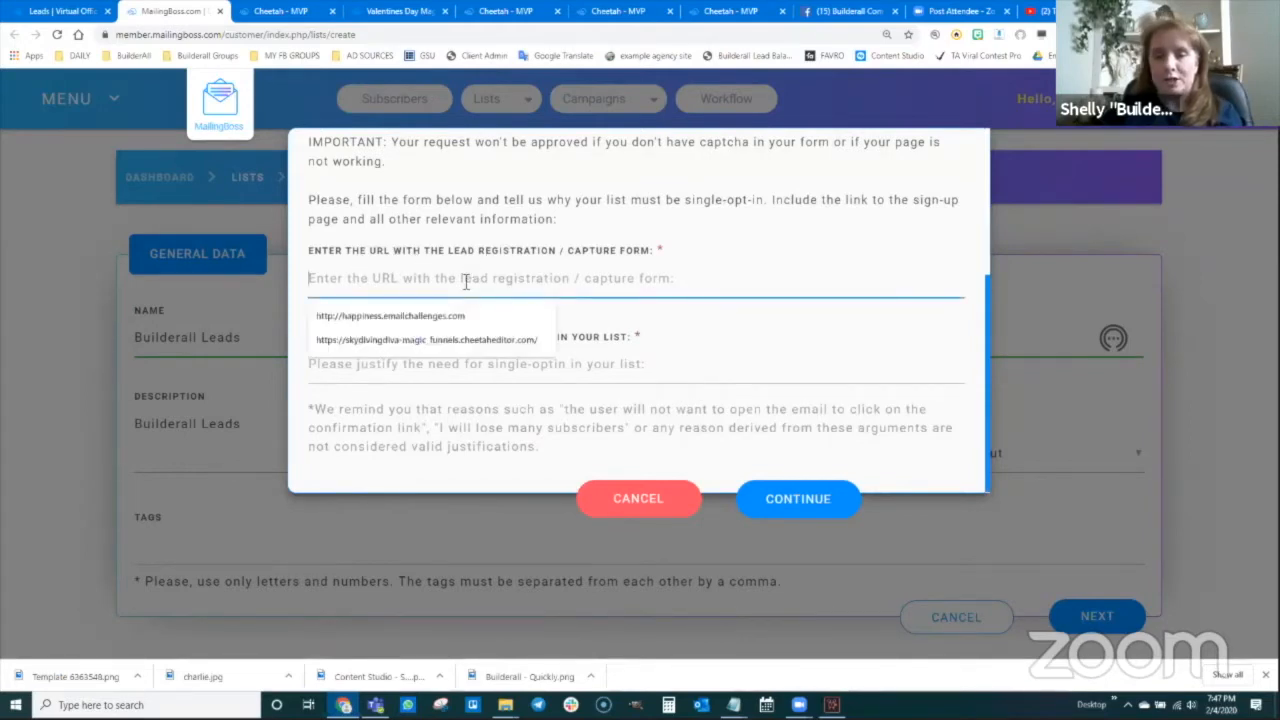
type("http://builderall.com")
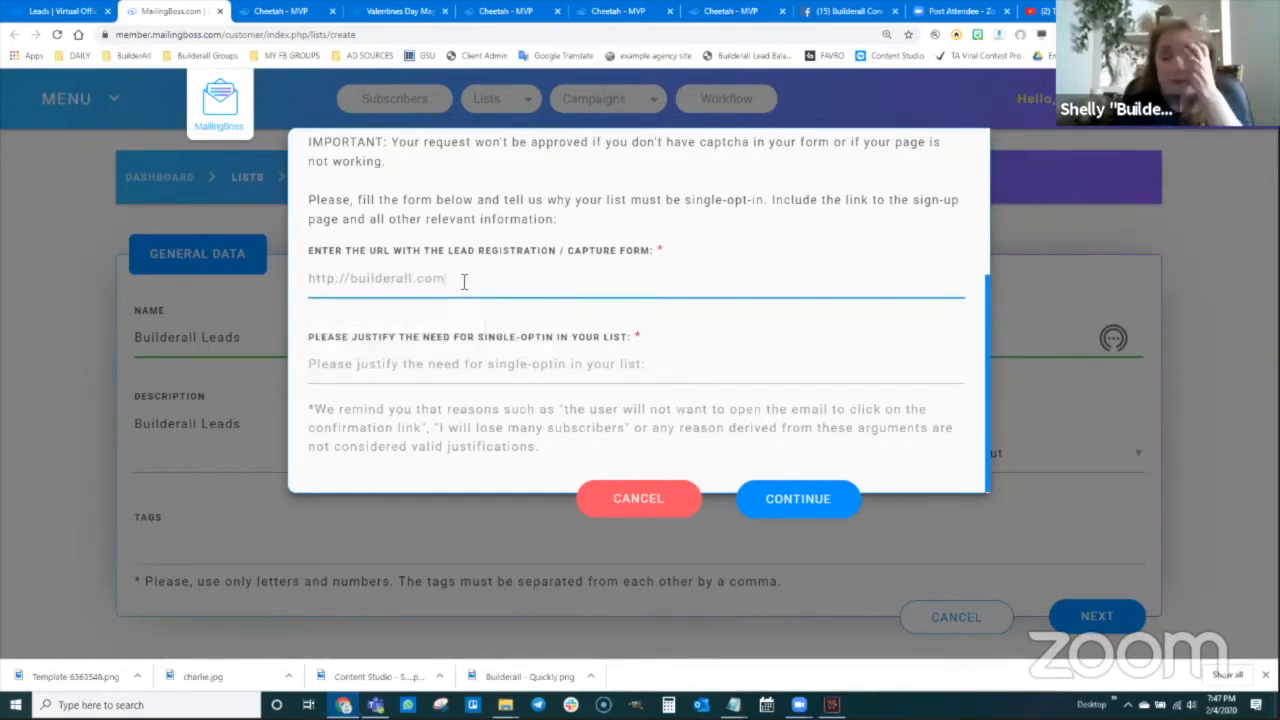
left_click(452, 366)
type("These are thy")
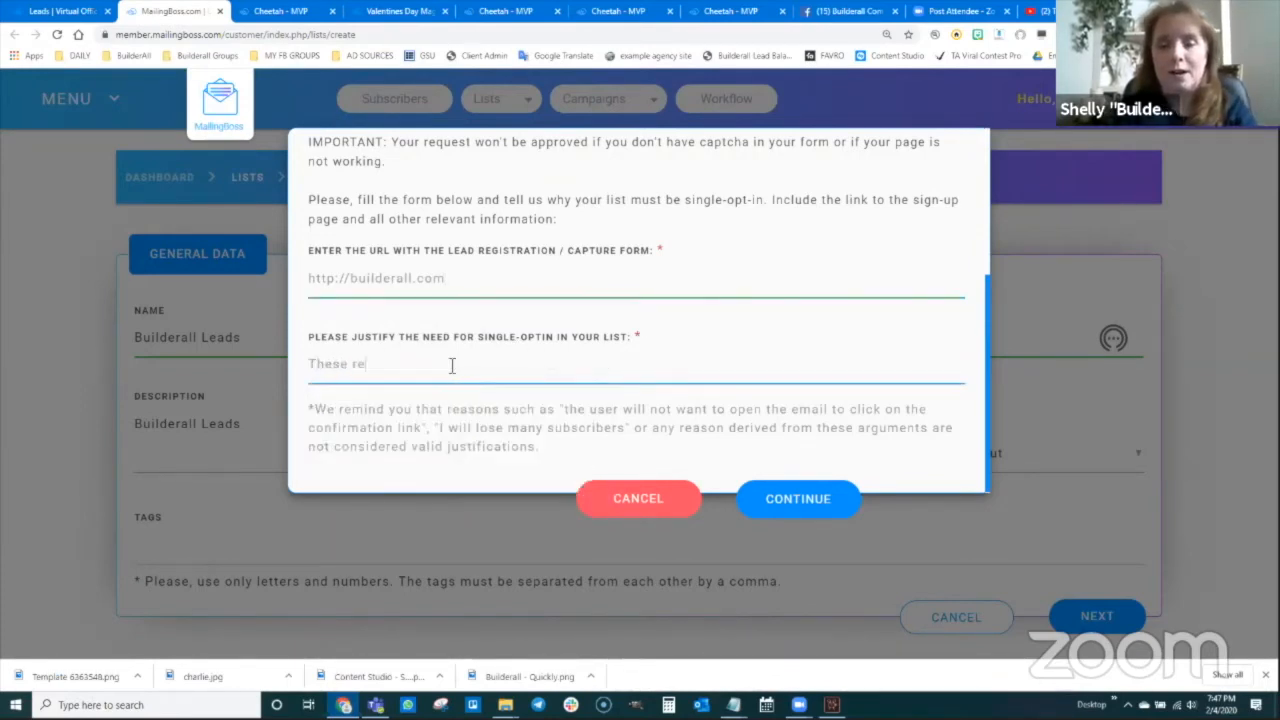
key("BackSpace")
key("BackSpace")
key("BackSpace")
key("BackSpace")
type("my leads go")
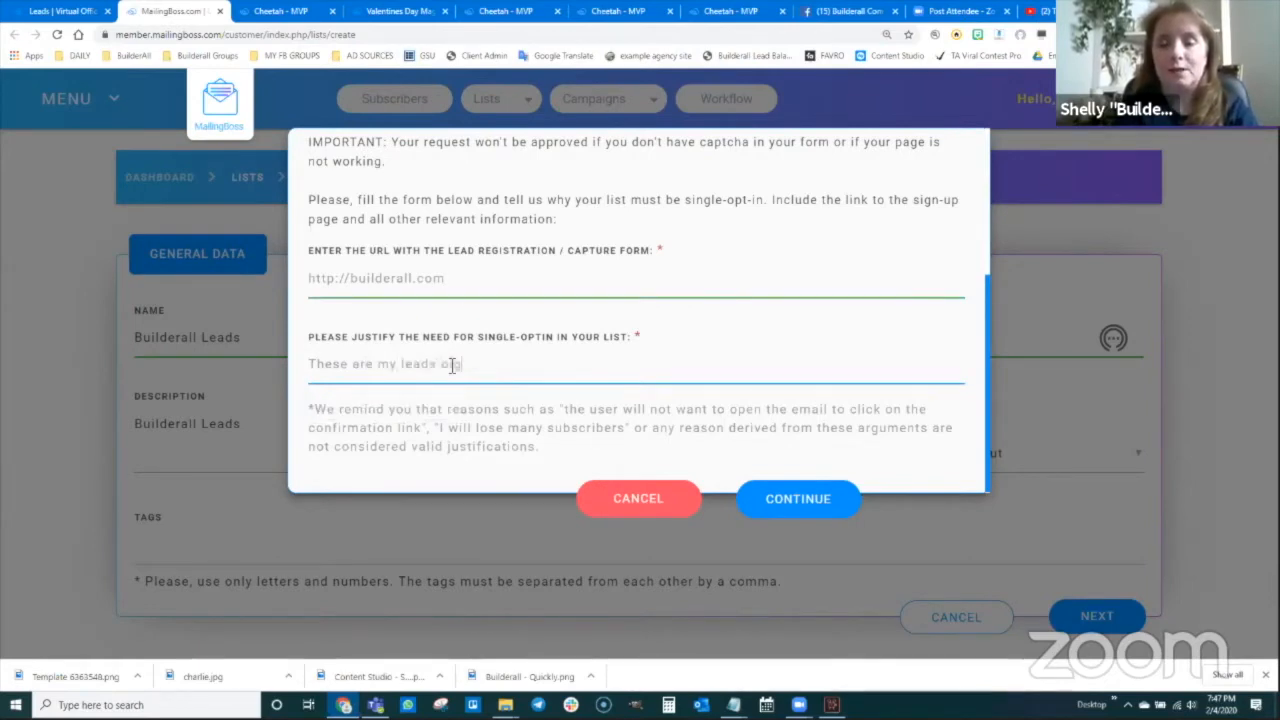
type("ing straig")
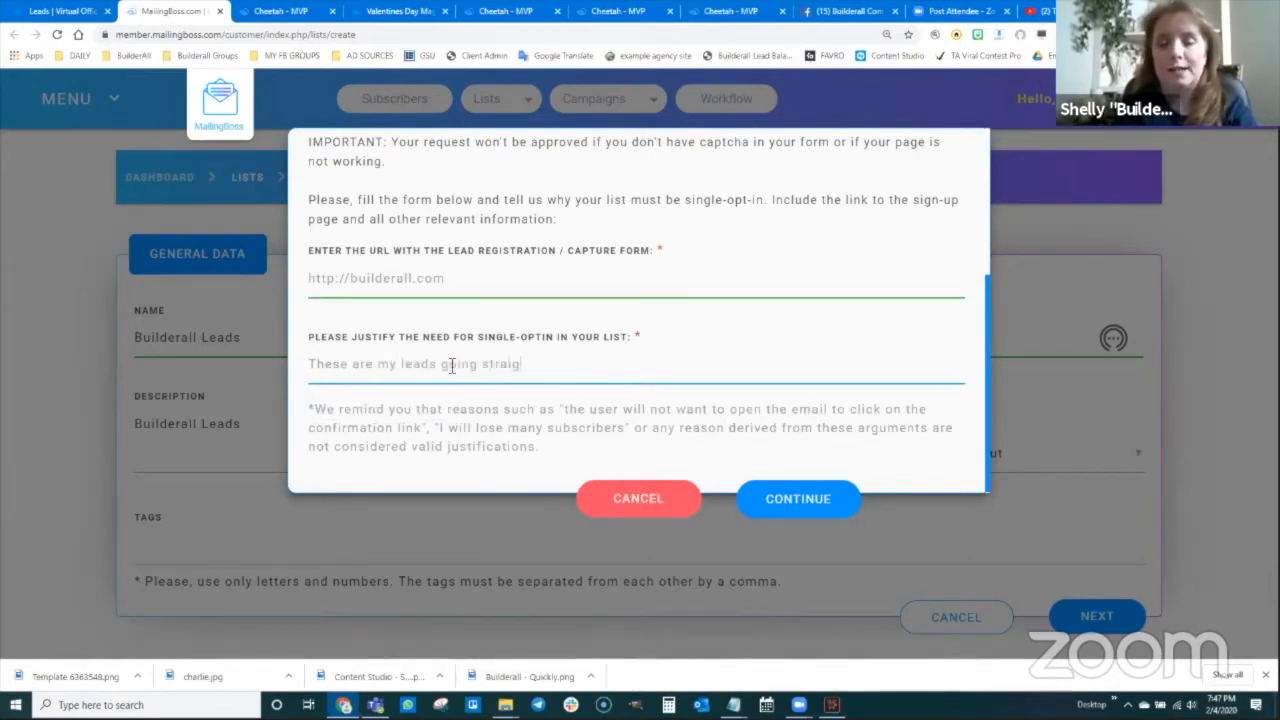
type("ht into mailing bos")
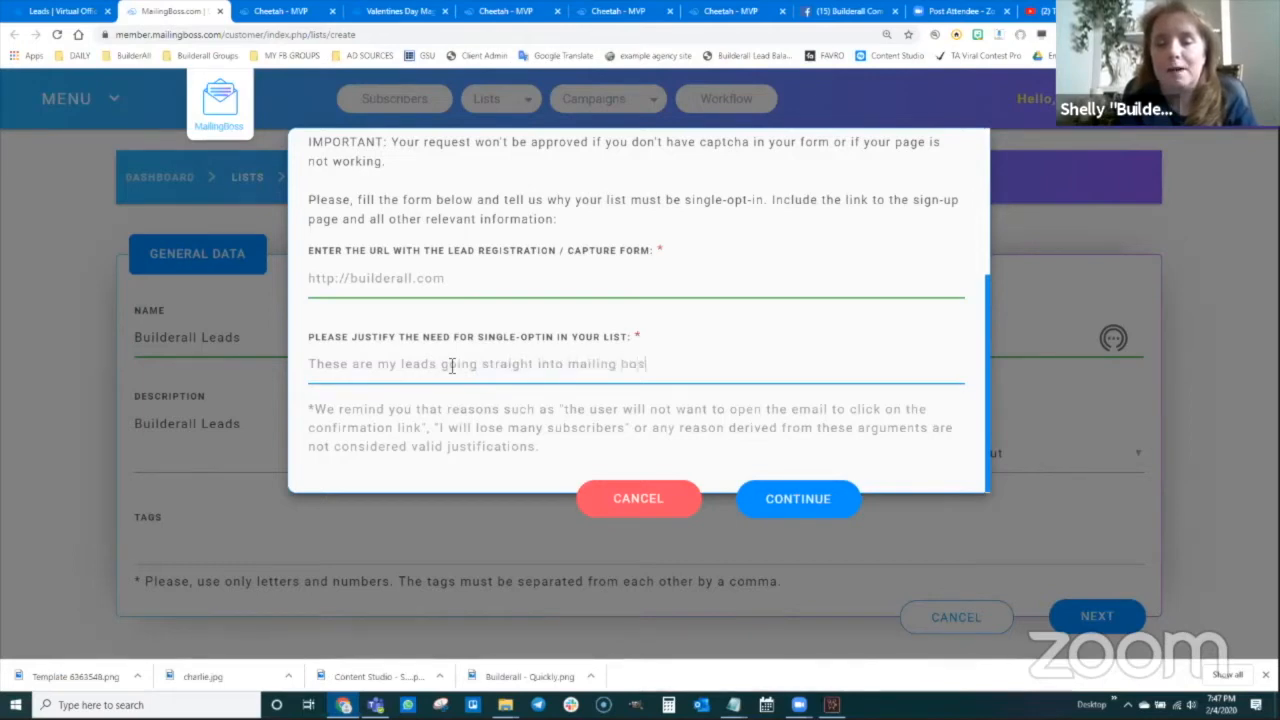
type("s from my affiliate links and magic funnels")
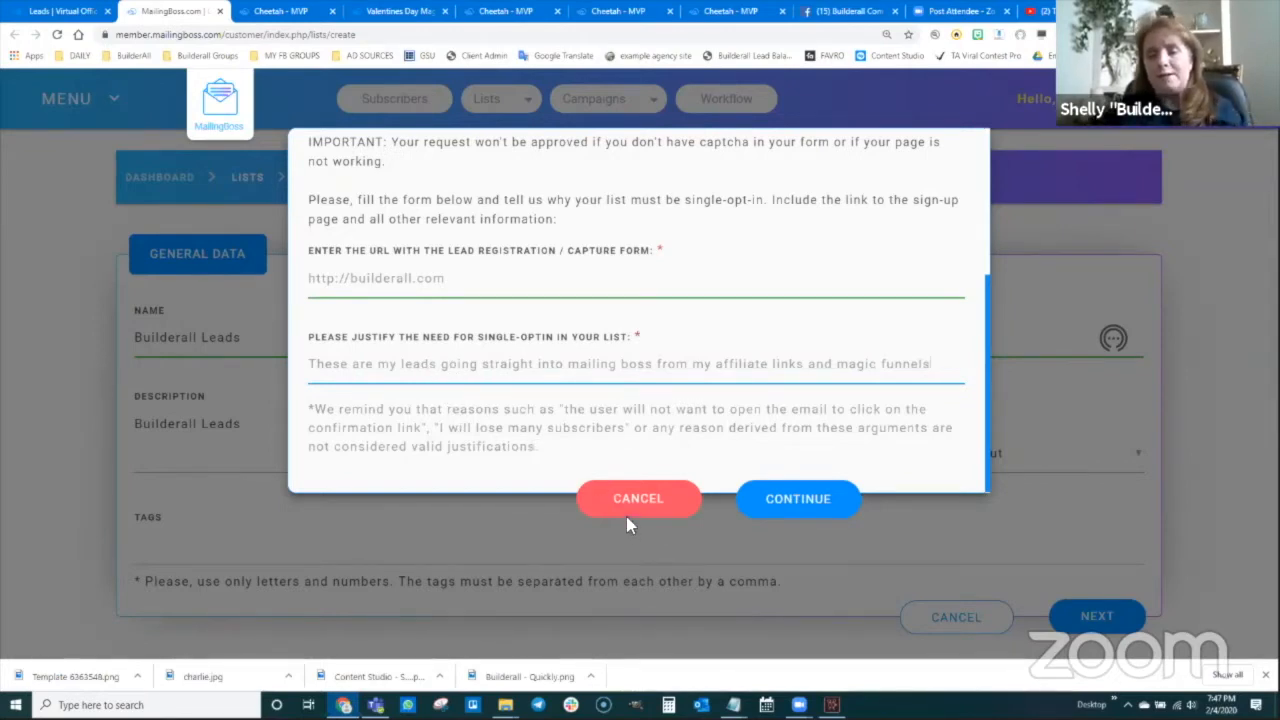
left_click(800, 508)
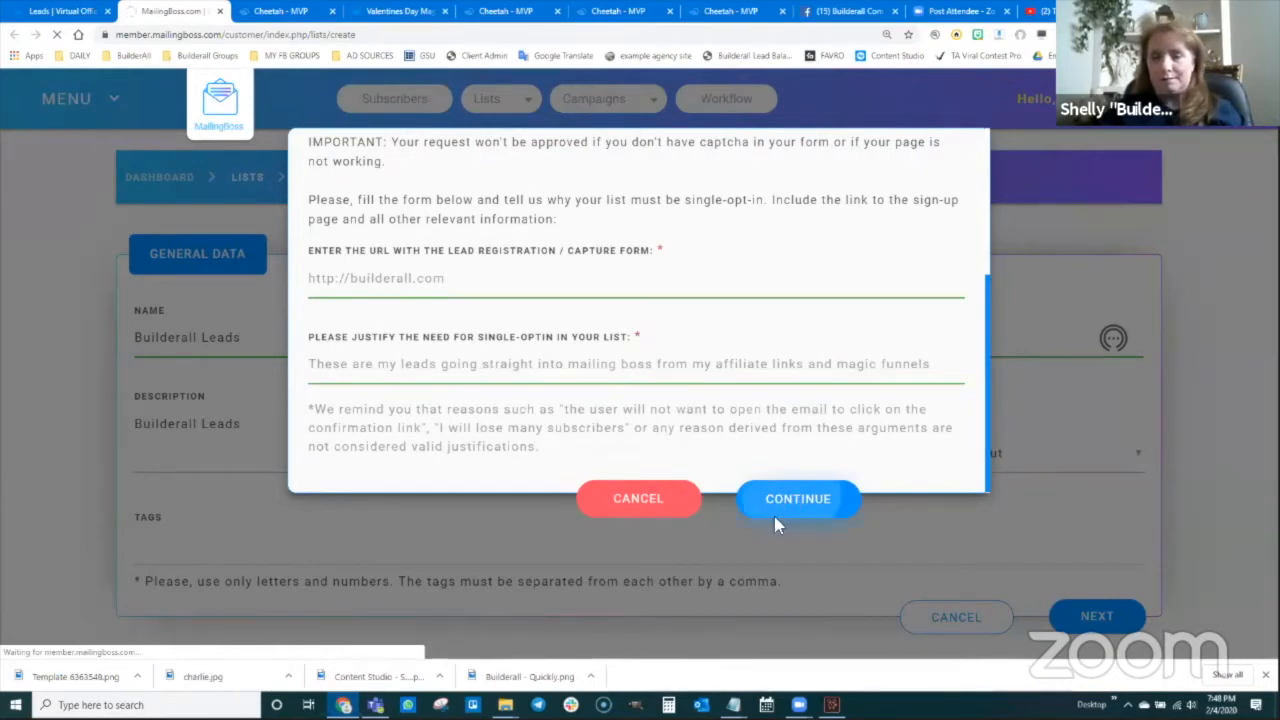
left_click(893, 372)
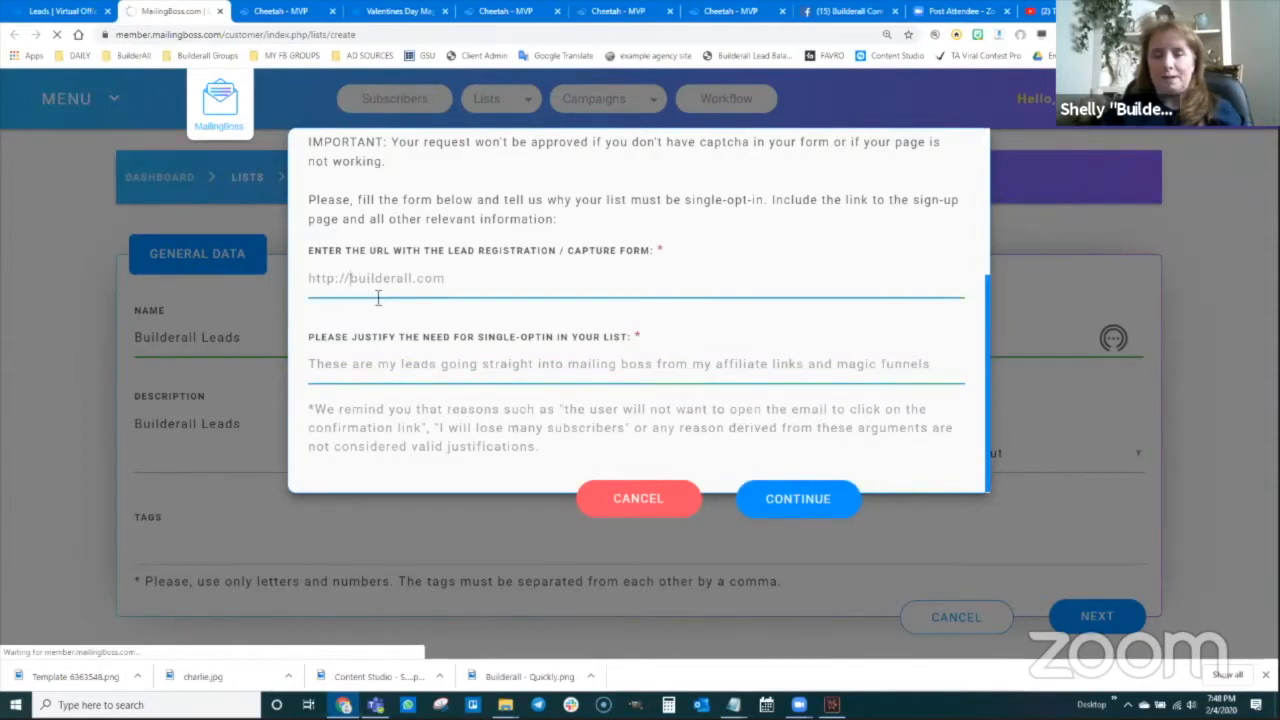
type("www.")
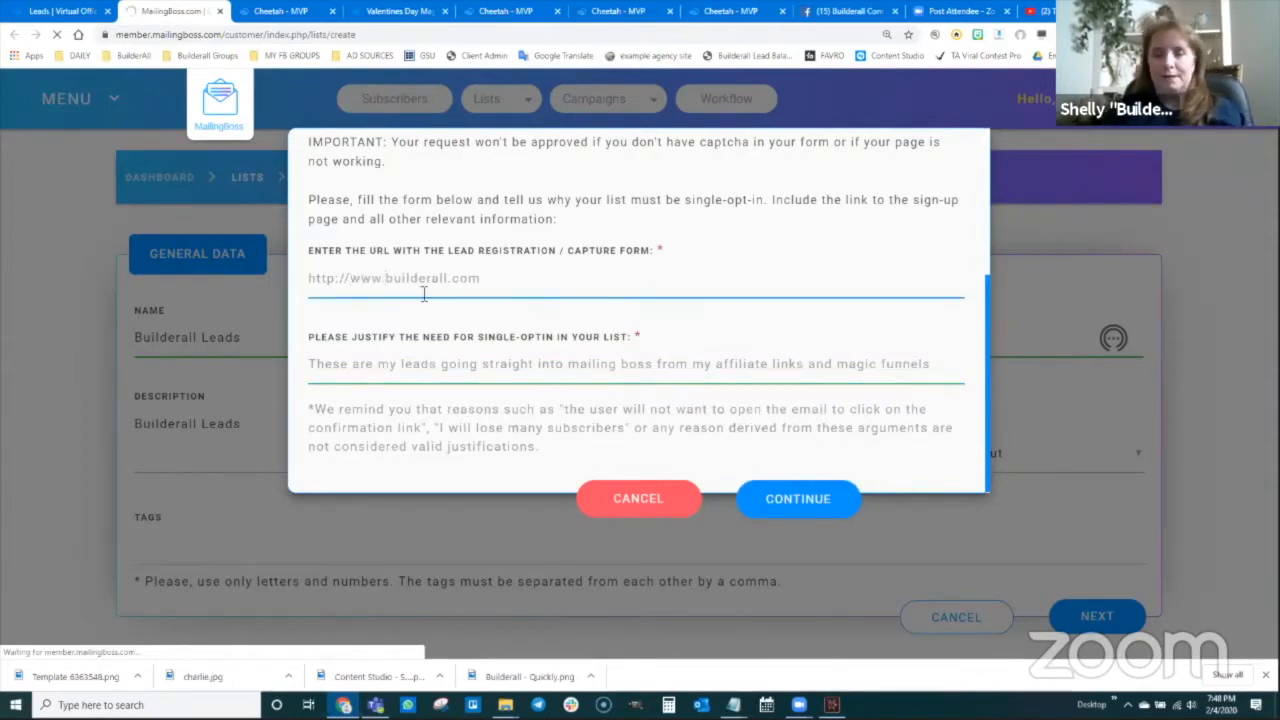
left_click(779, 501)
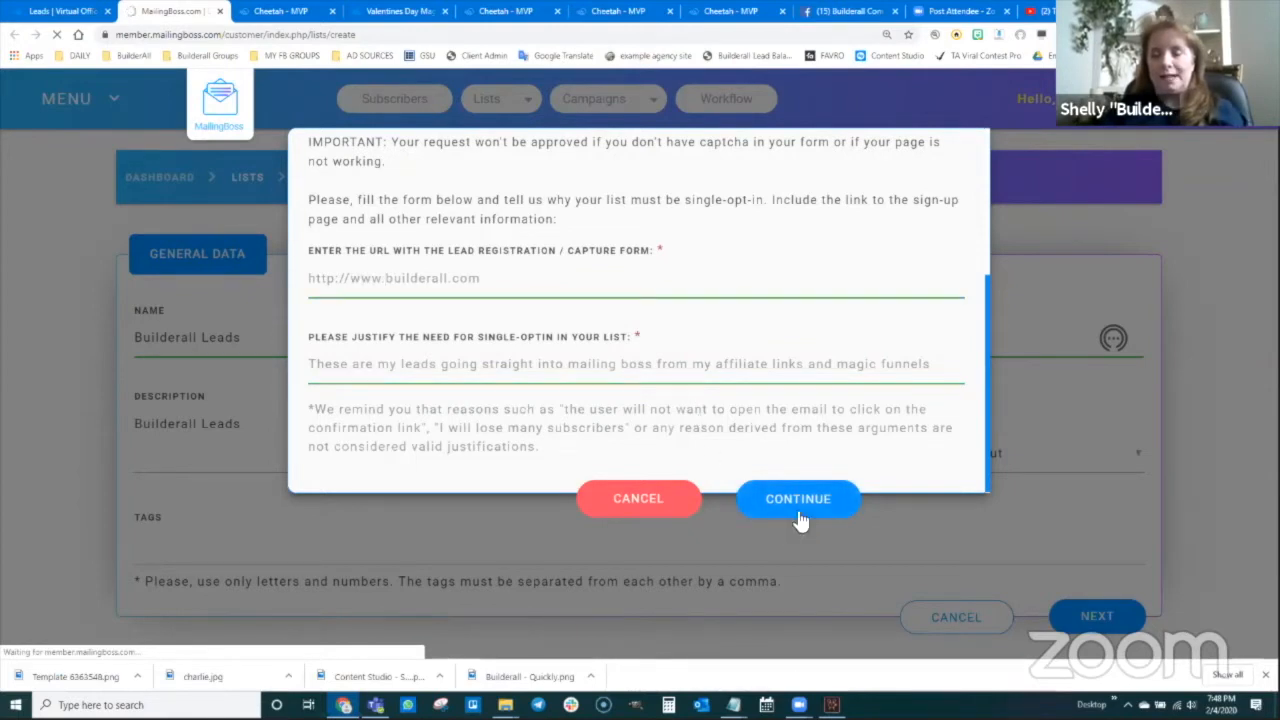
scroll(708, 250, "up", 3)
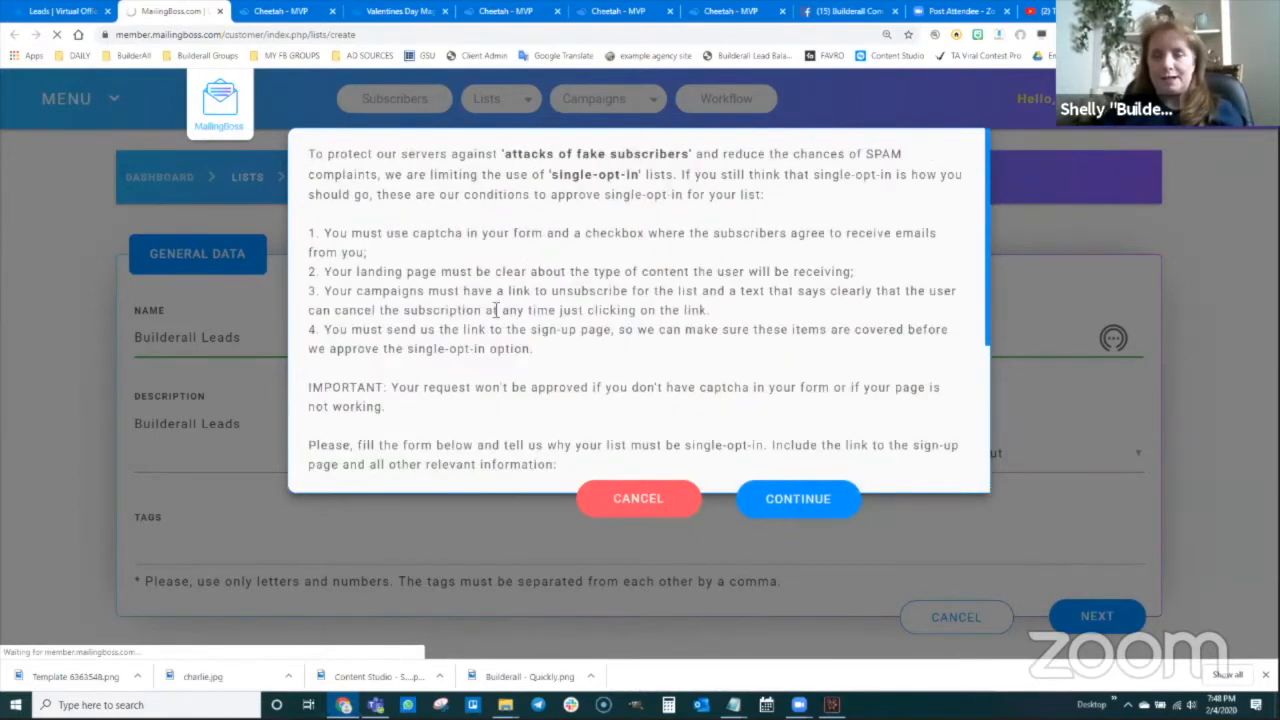
scroll(510, 356, "down", 3)
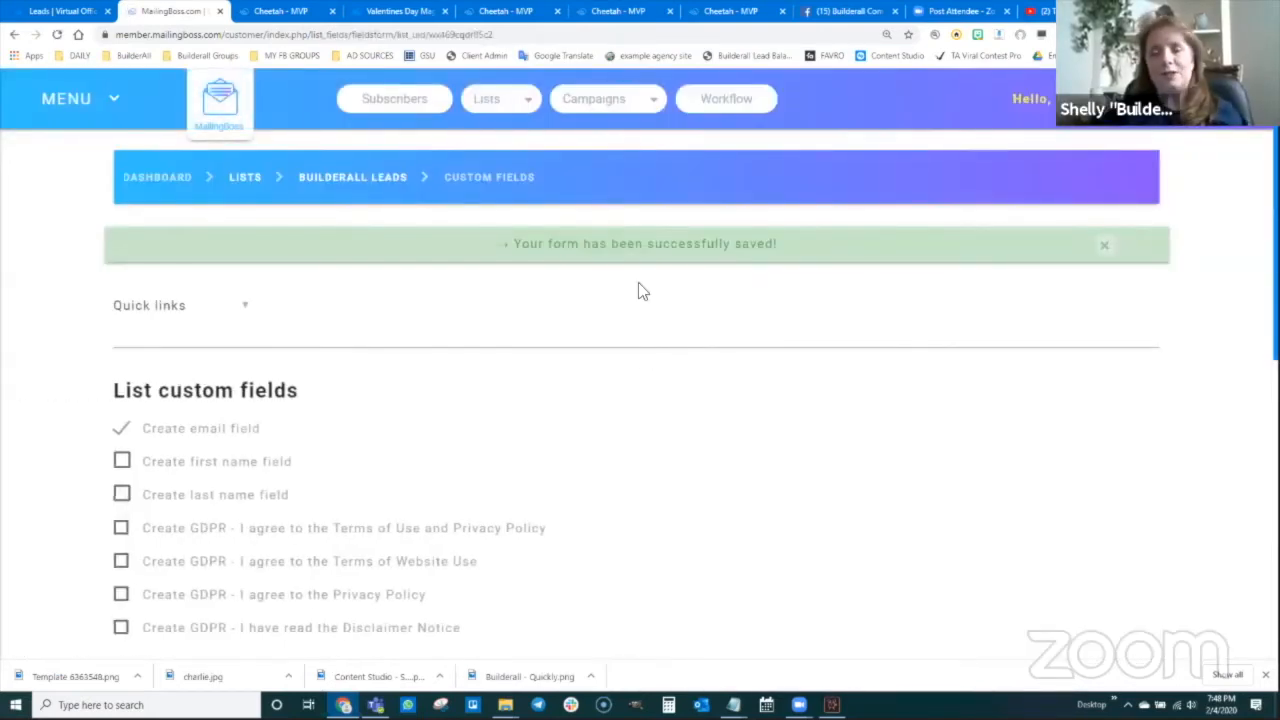
Tick Create first name field for Builderall Leads and save the custom fields
scroll(581, 214, "down", 1)
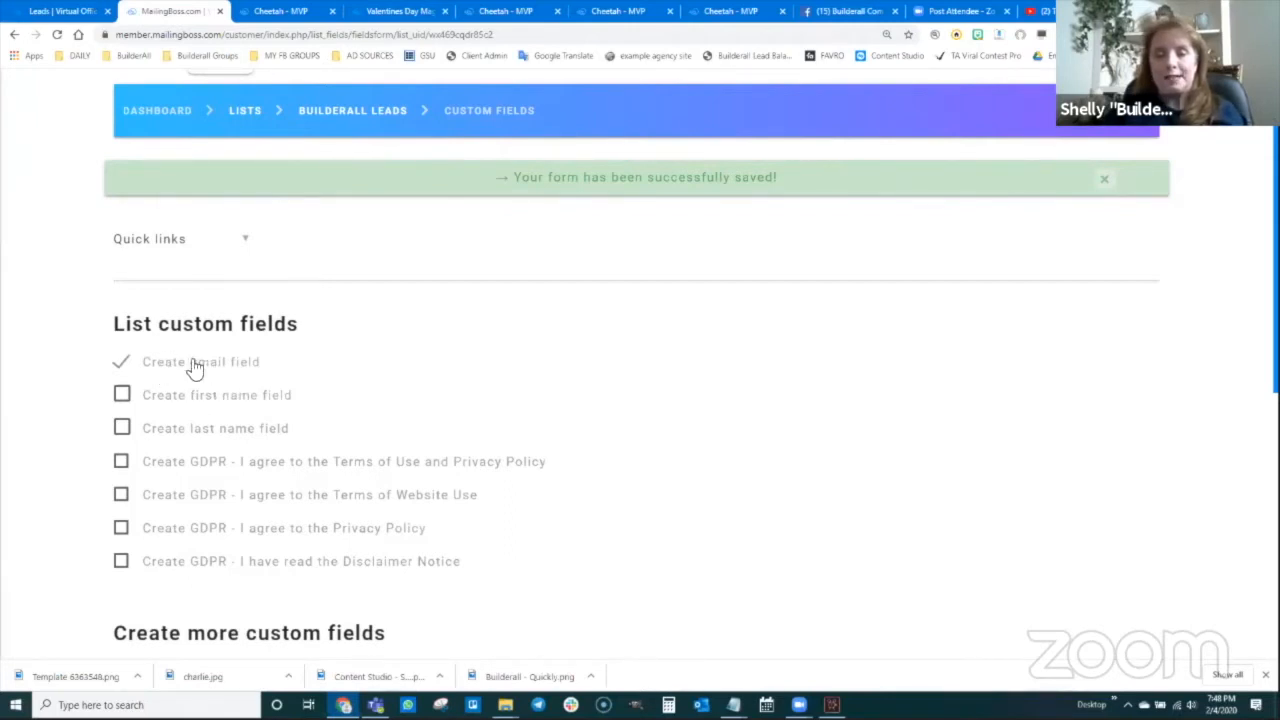
left_click(122, 396)
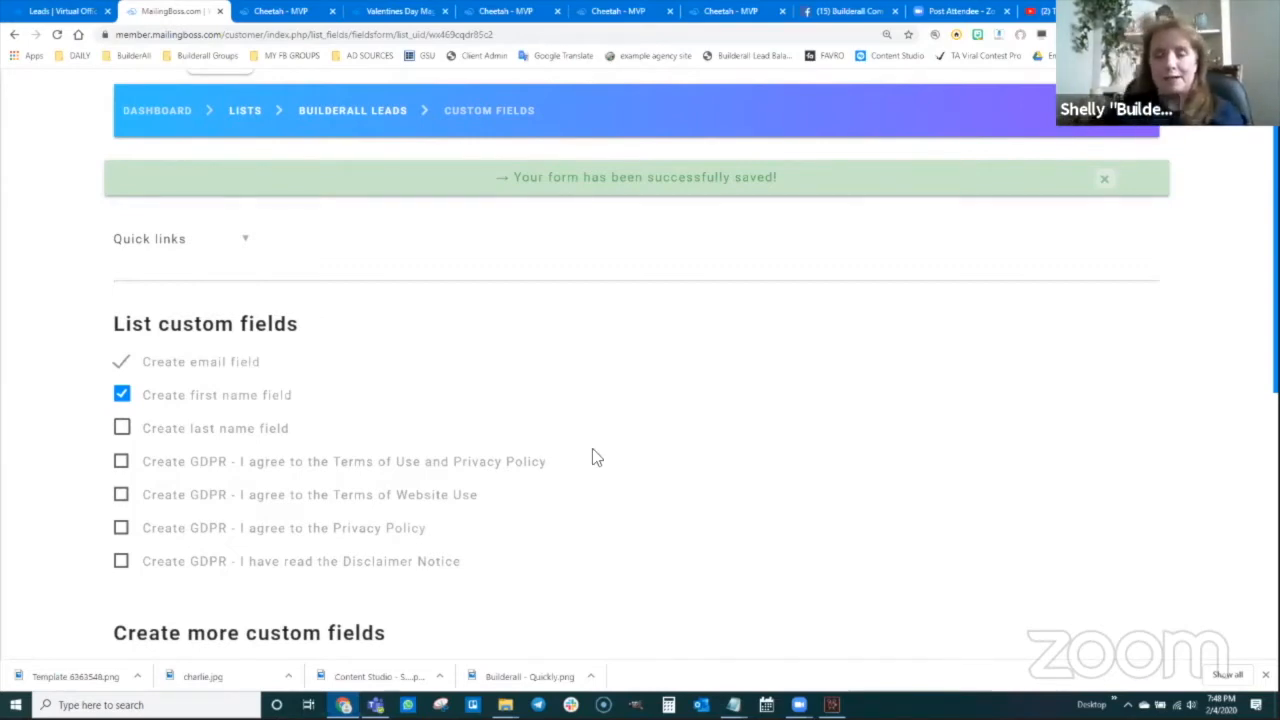
scroll(600, 455, "down", 5)
left_click(1050, 597)
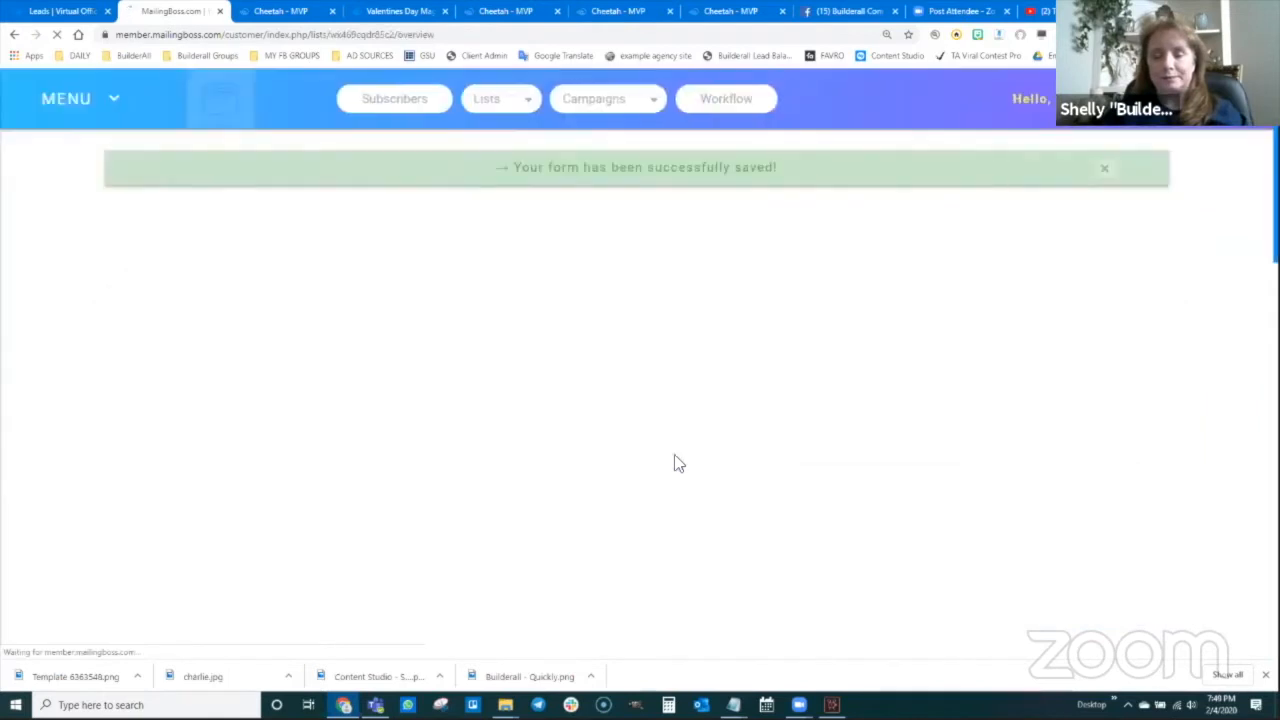
scroll(565, 492, "down", 2)
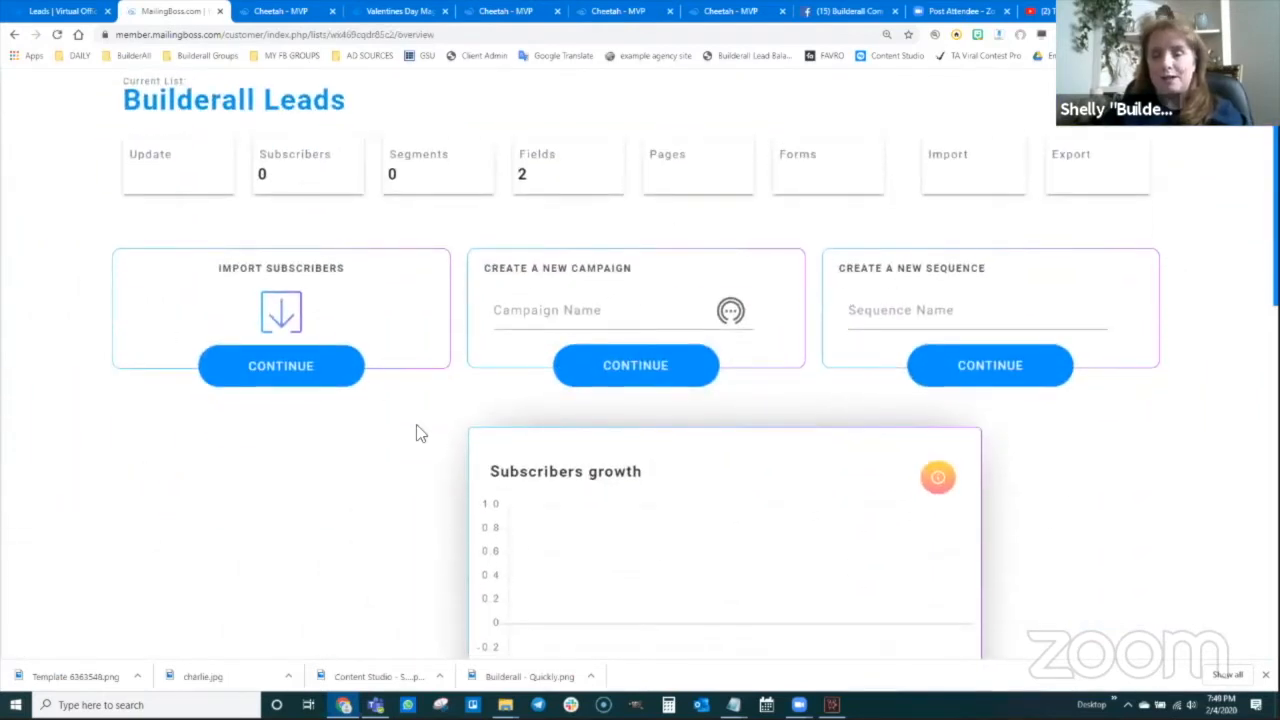
scroll(420, 433, "up", 2)
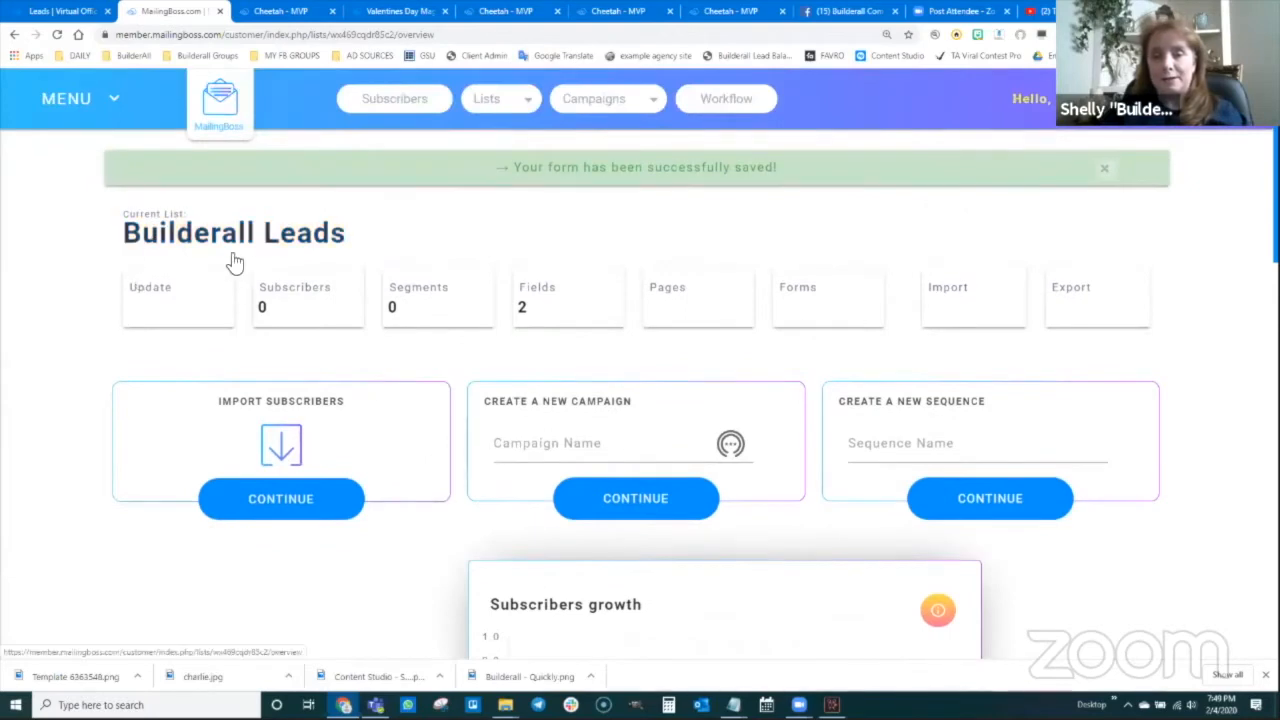
In Leads Options > Save email list, select Builderall Leads as the destination list and save
left_click(43, 12)
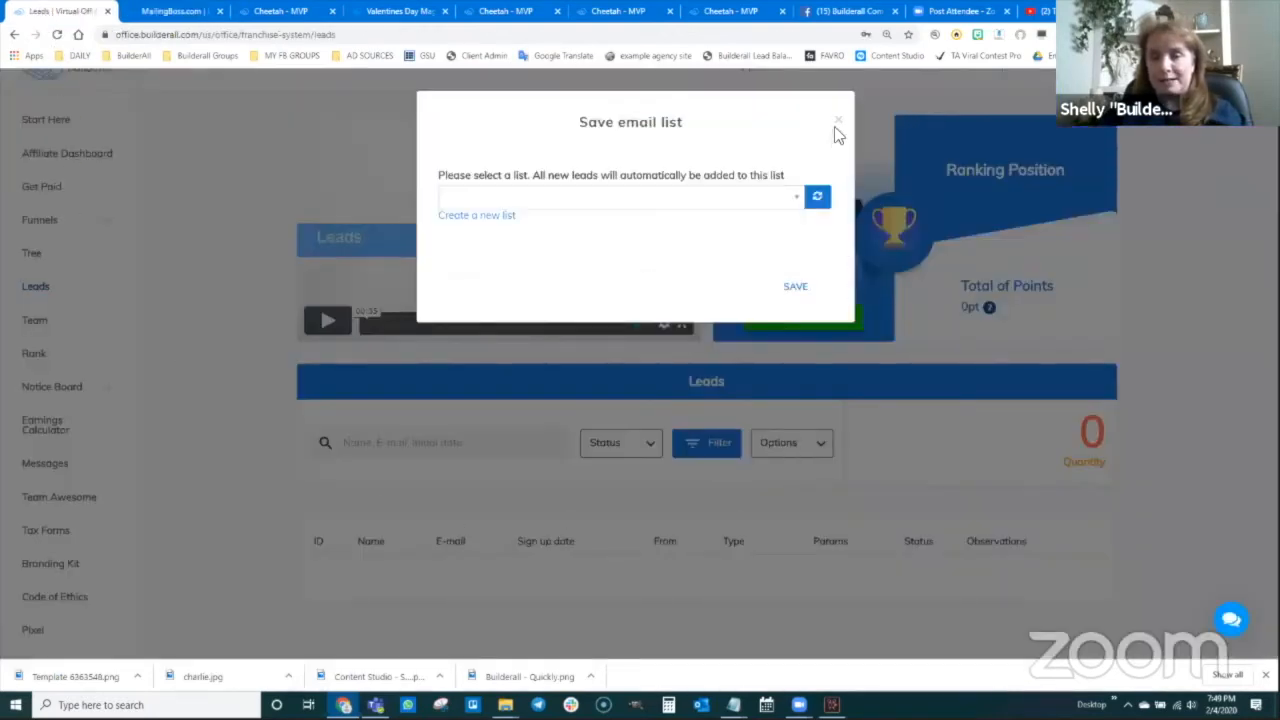
left_click(838, 124)
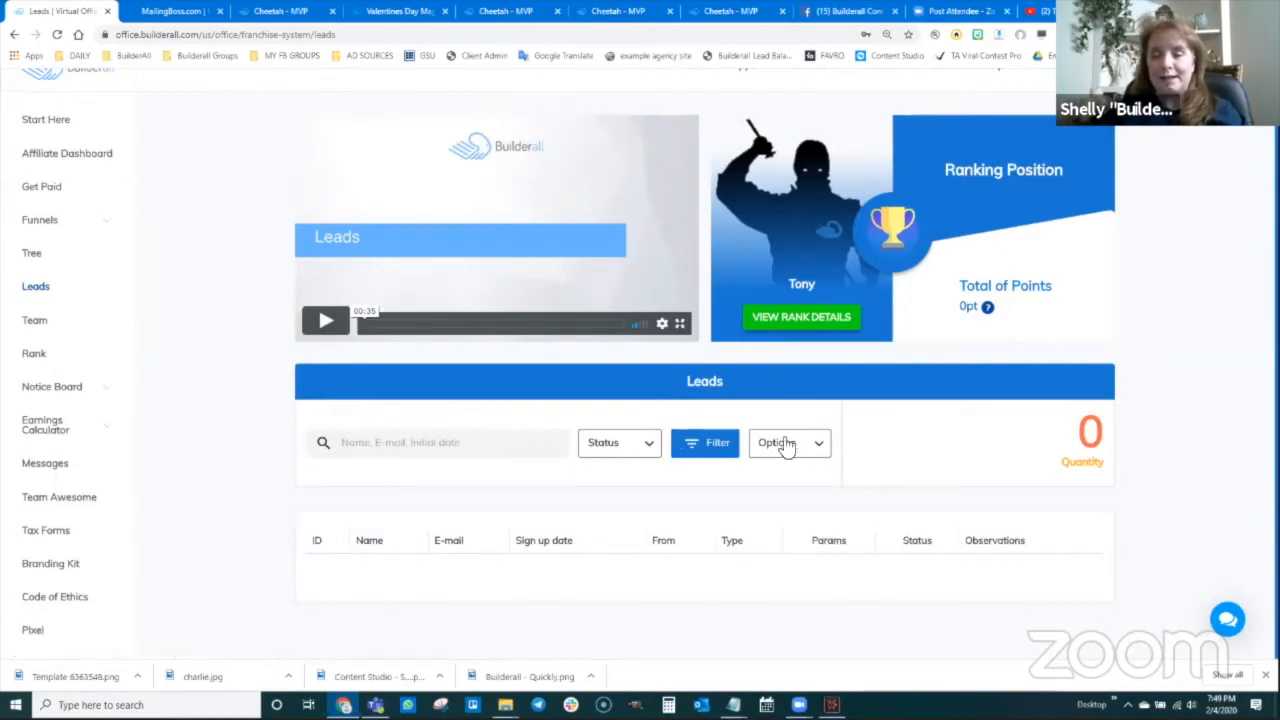
left_click(817, 448)
left_click(817, 486)
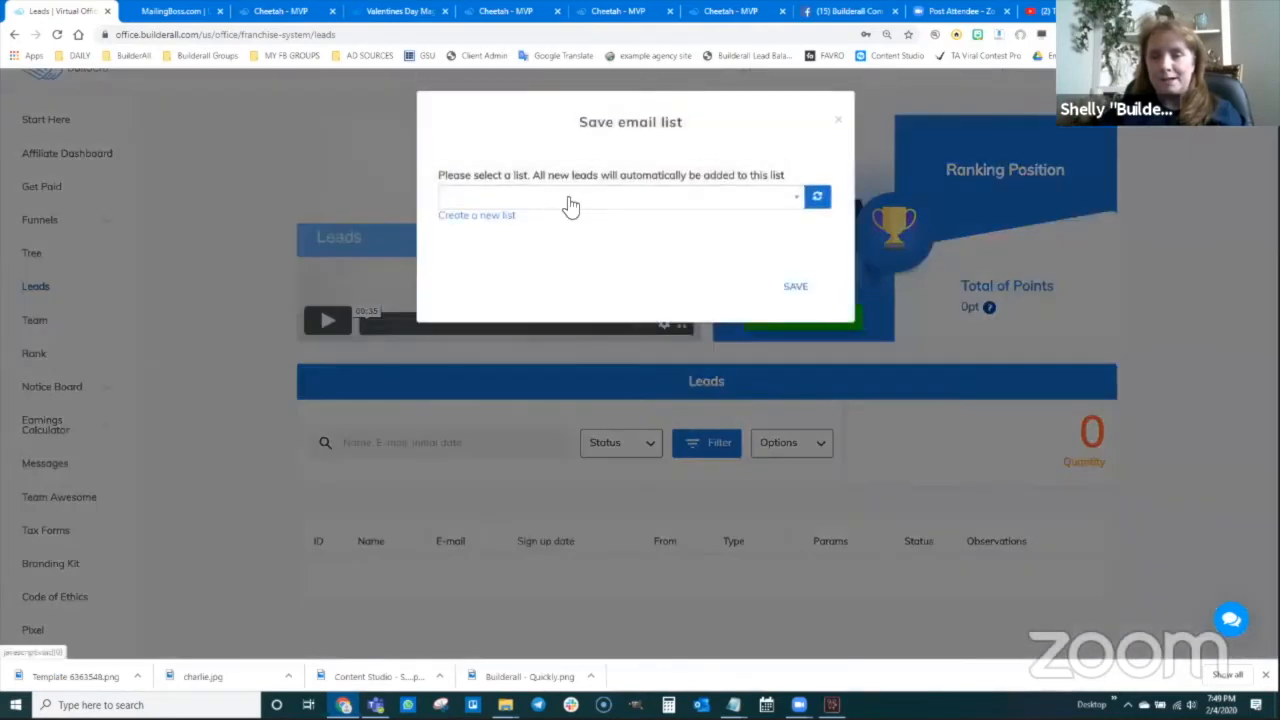
left_click(790, 206)
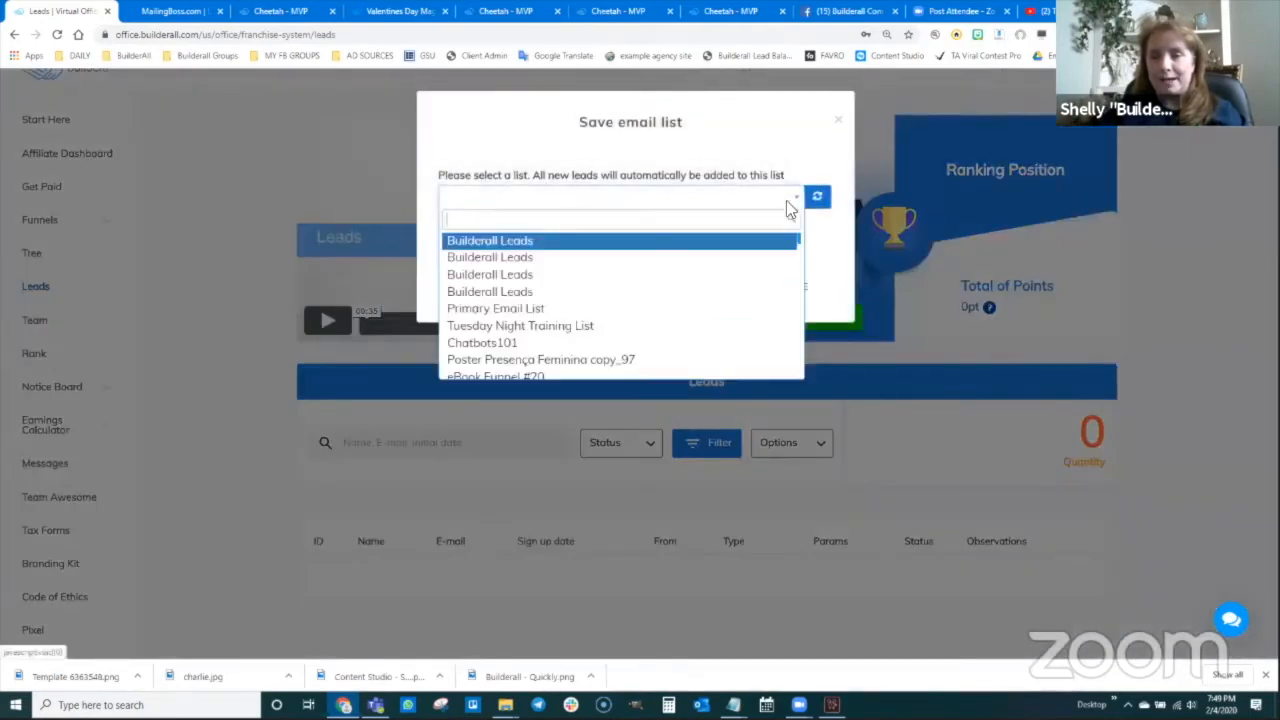
left_click(524, 244)
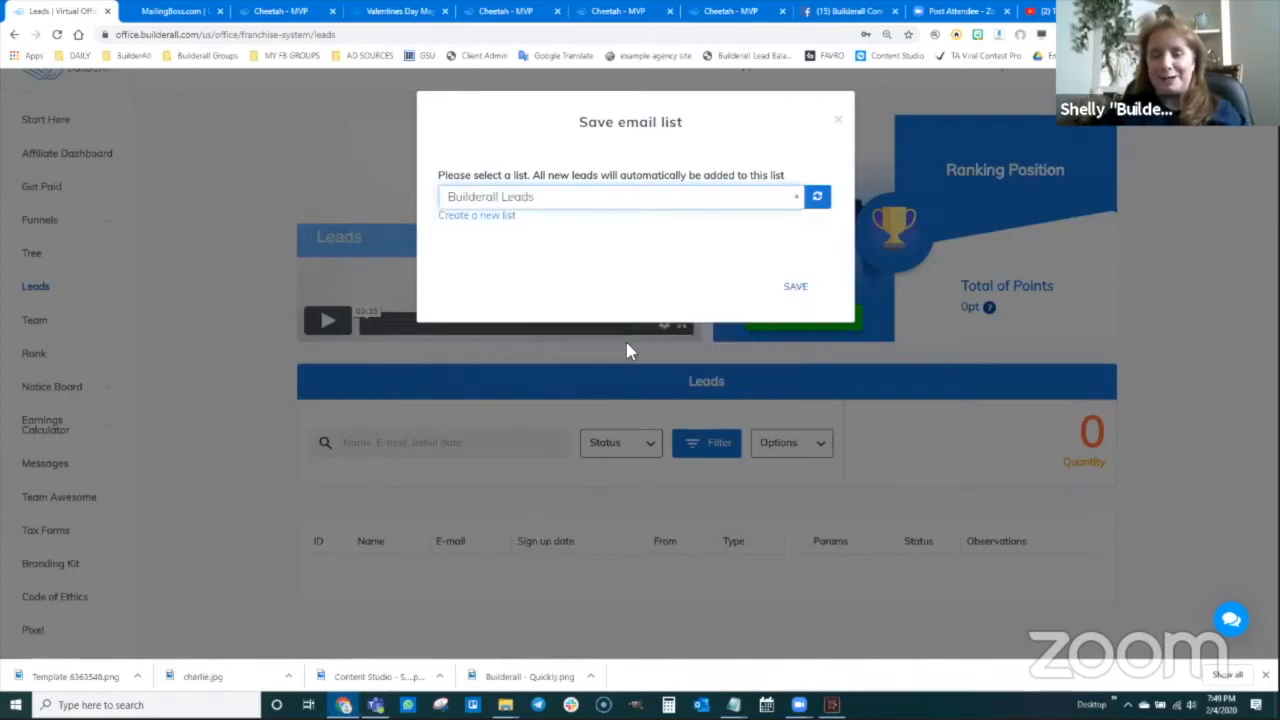
left_click(795, 289)
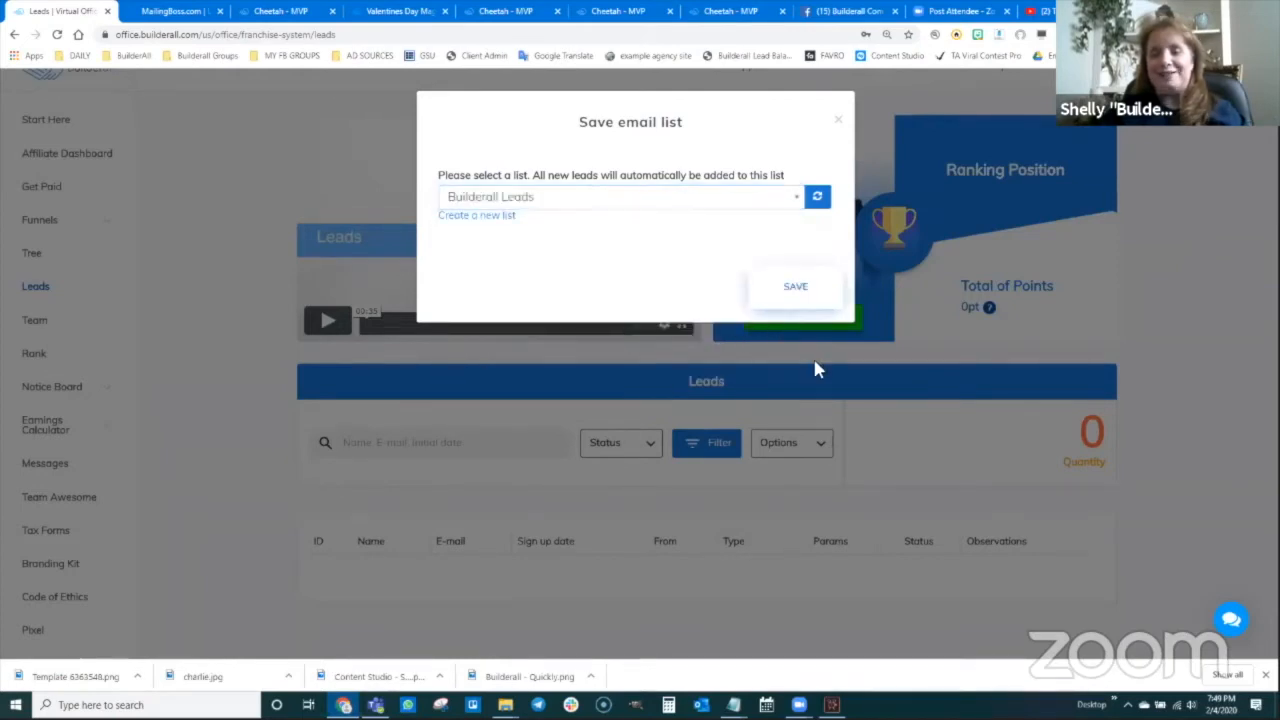
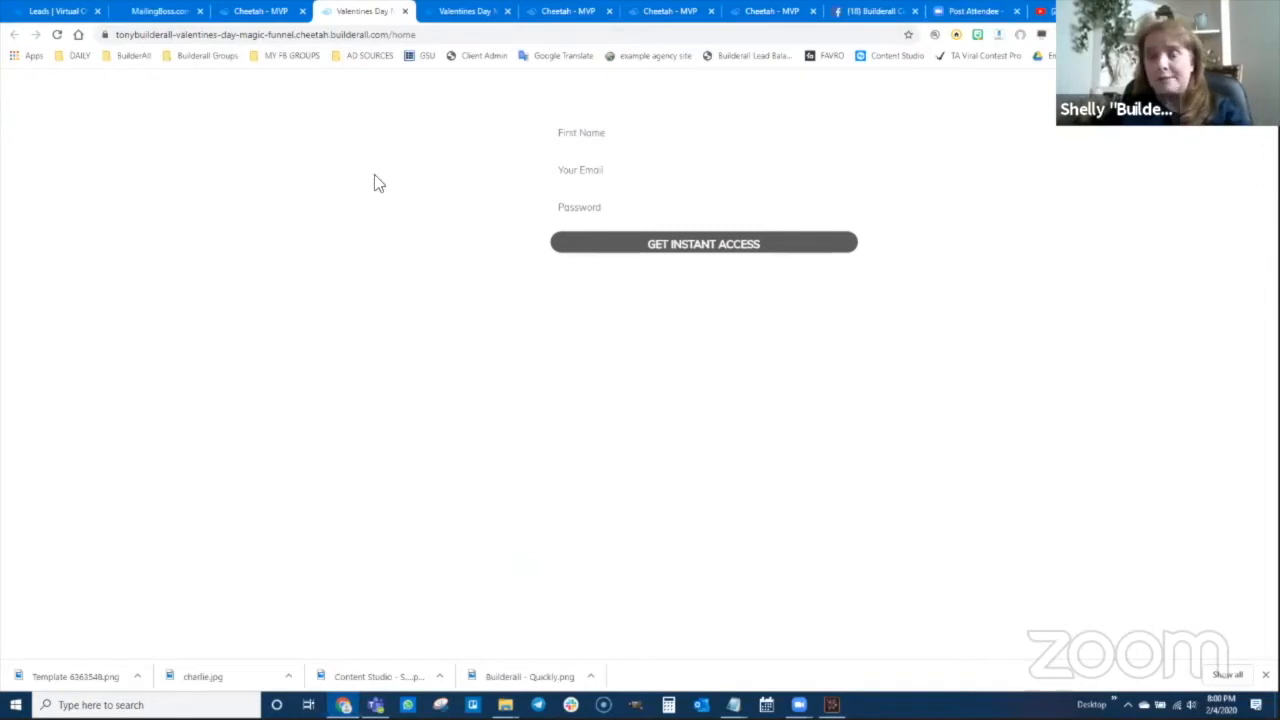
Copy the live funnel page URL and open a new Chrome incognito window
left_click(424, 34)
key("ctrl+c")
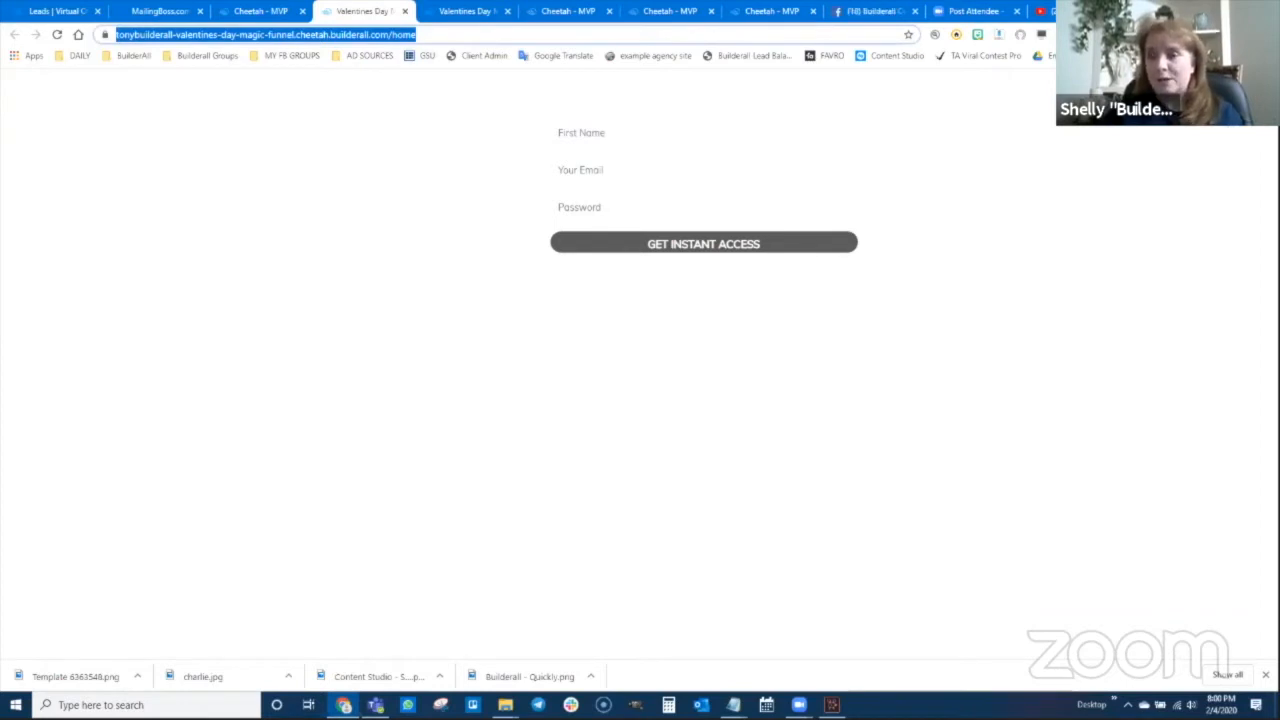
left_click(1268, 34)
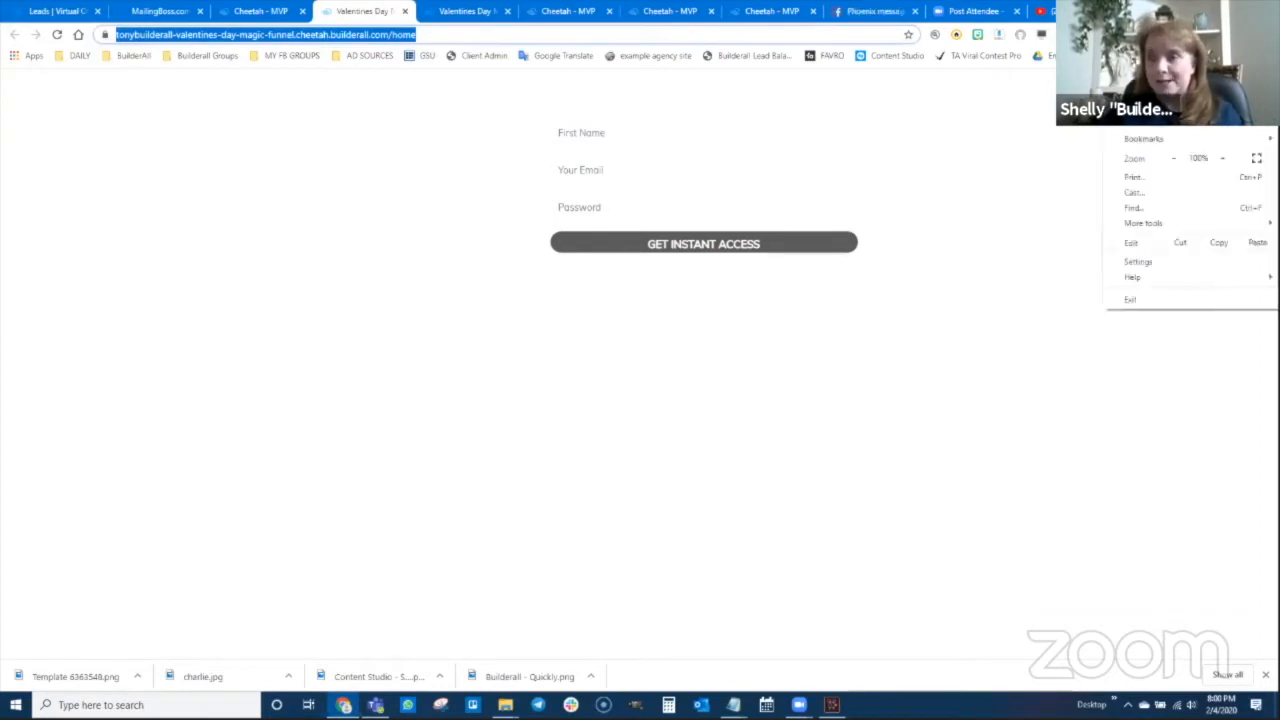
left_click(1160, 90)
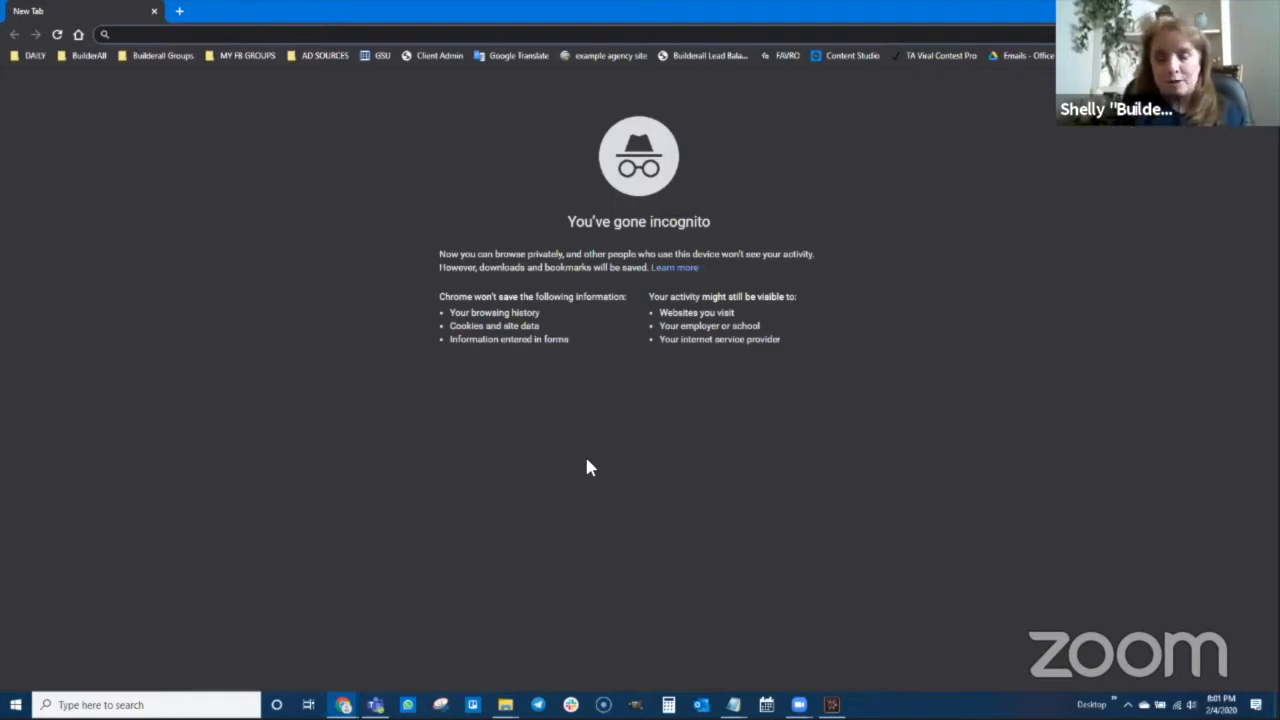
Load the funnel page in incognito and submit the form with a test first name, email and password
key("ctrl+v")
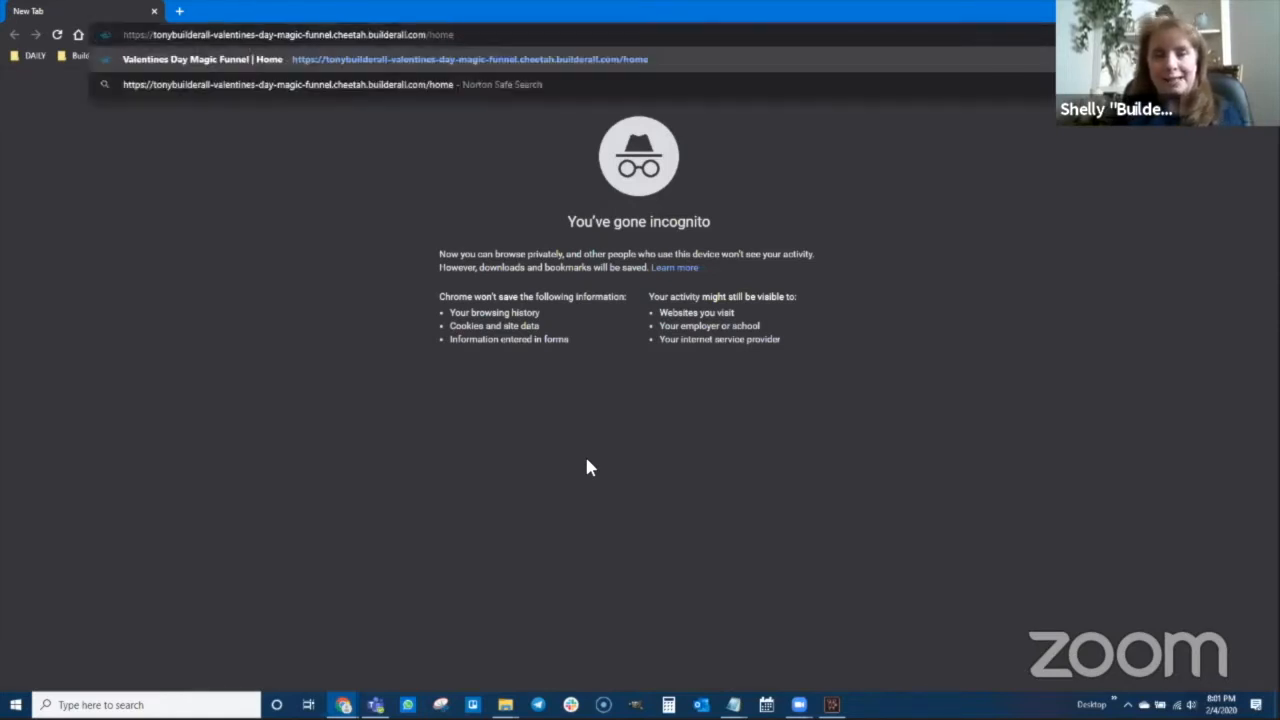
key("Return")
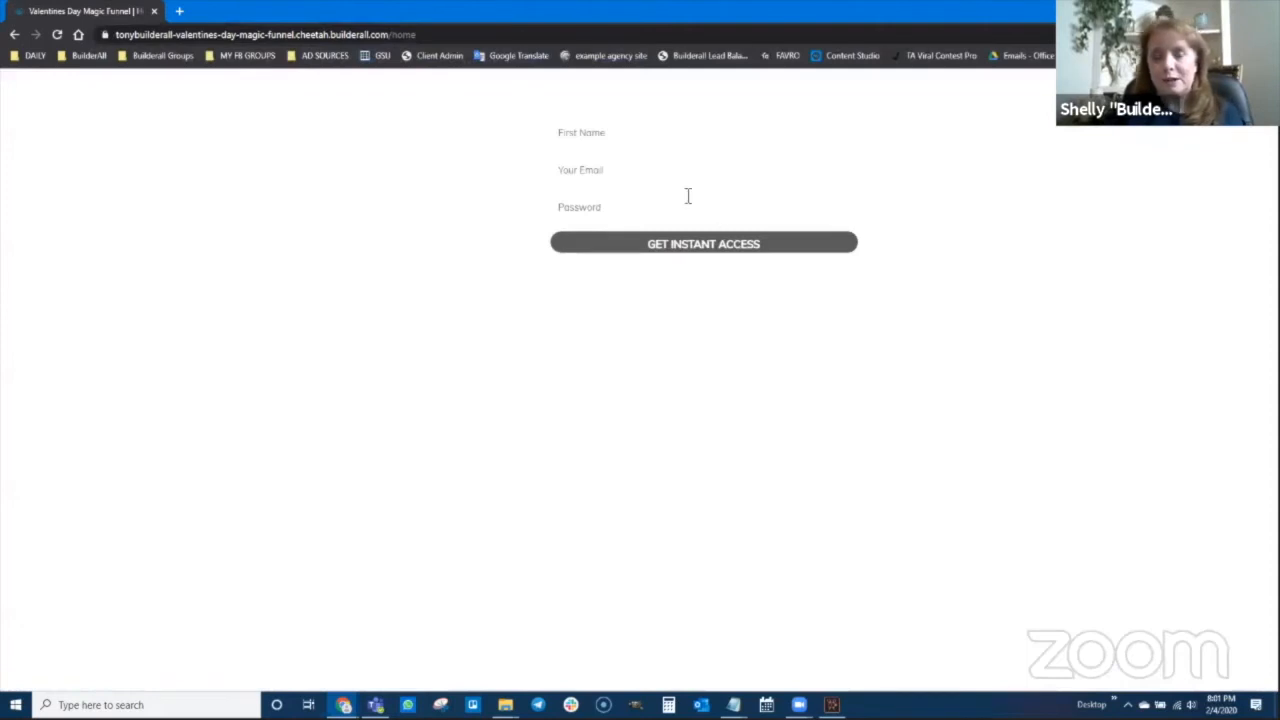
left_click(643, 134)
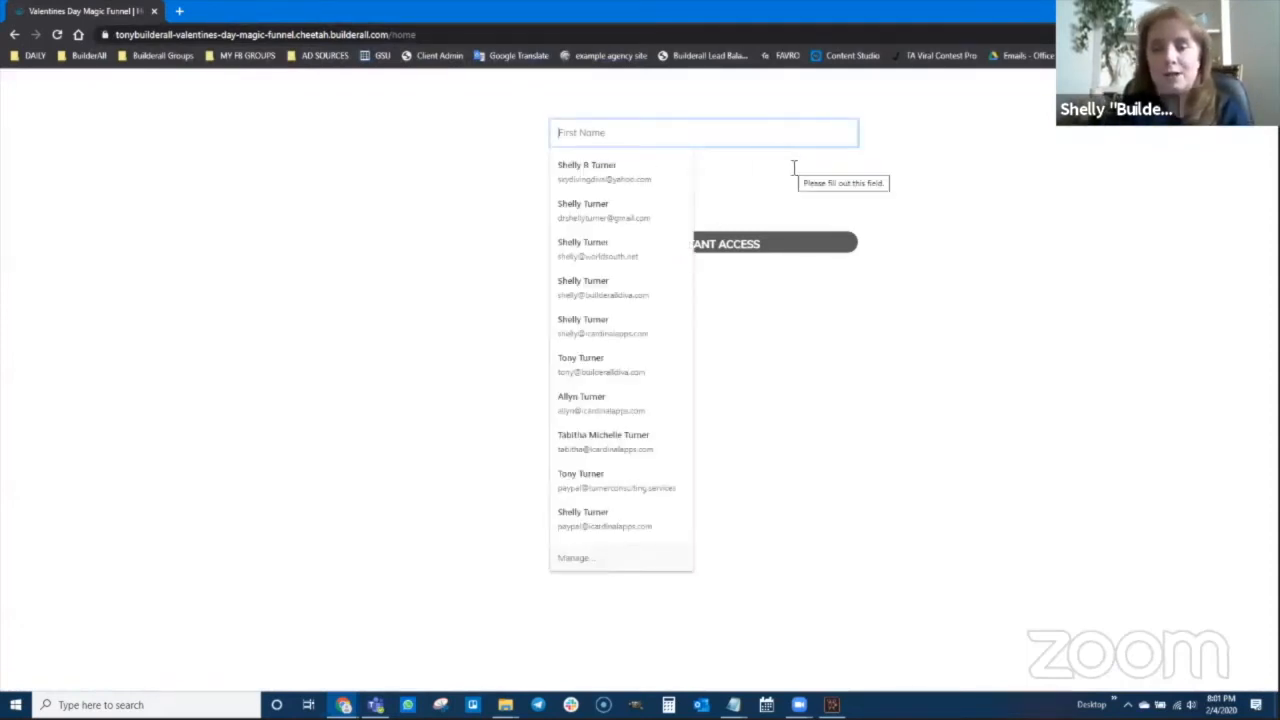
type("Scooby Doo")
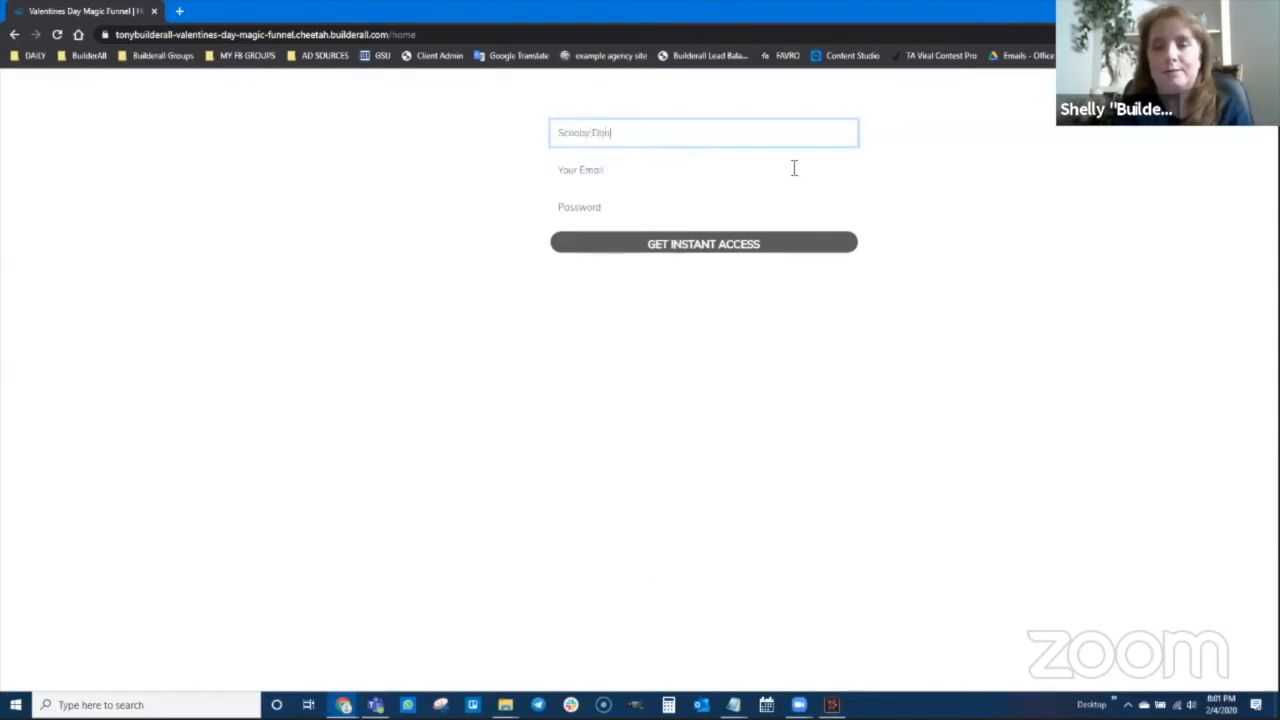
left_click(794, 168)
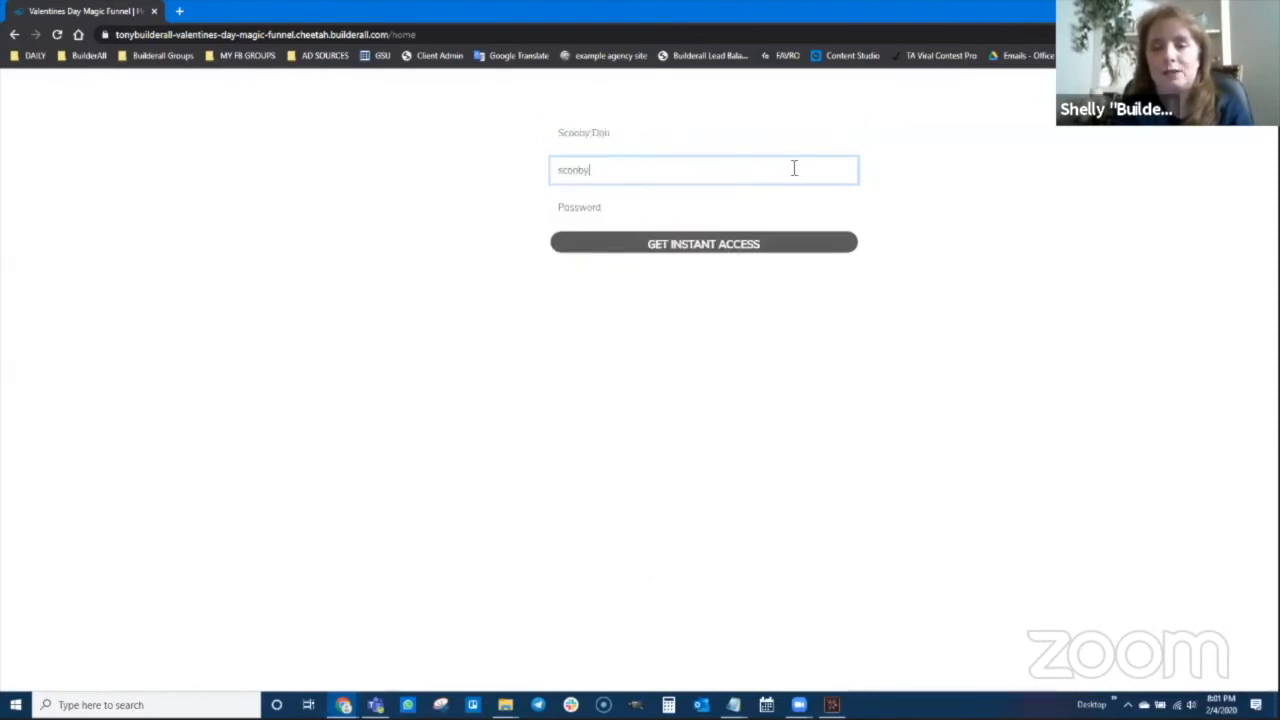
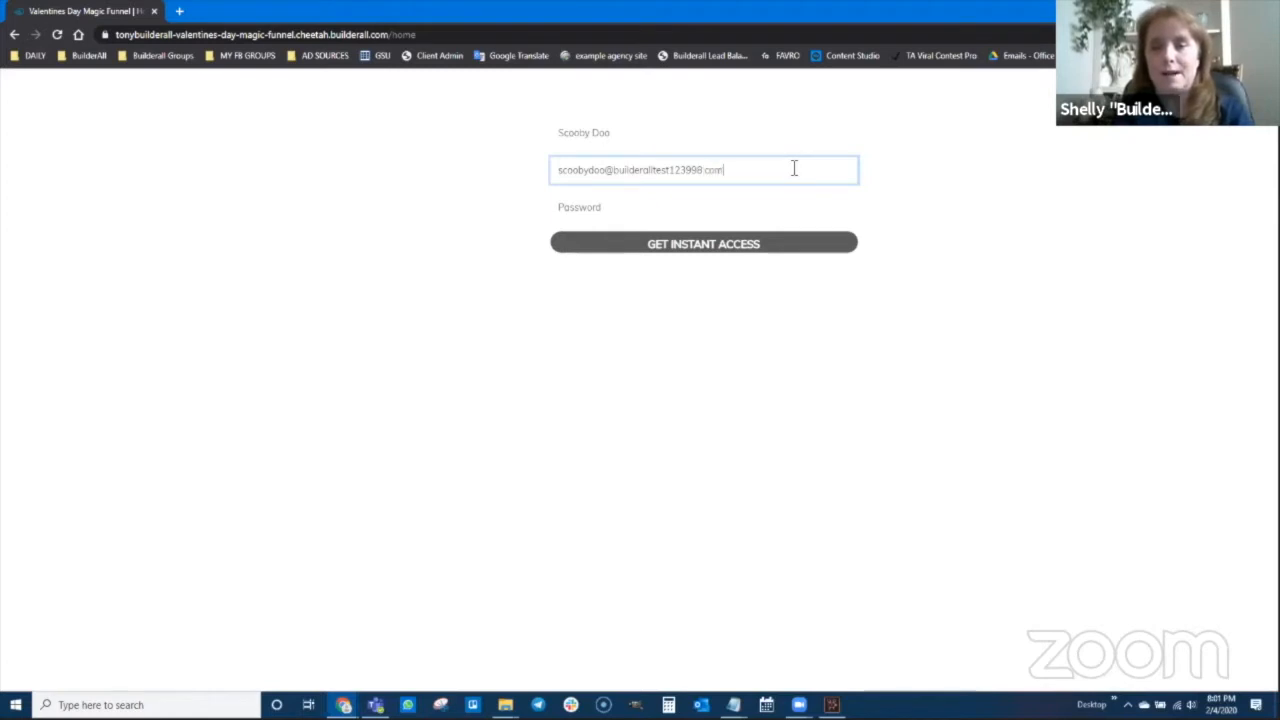
key("Tab")
type("**")
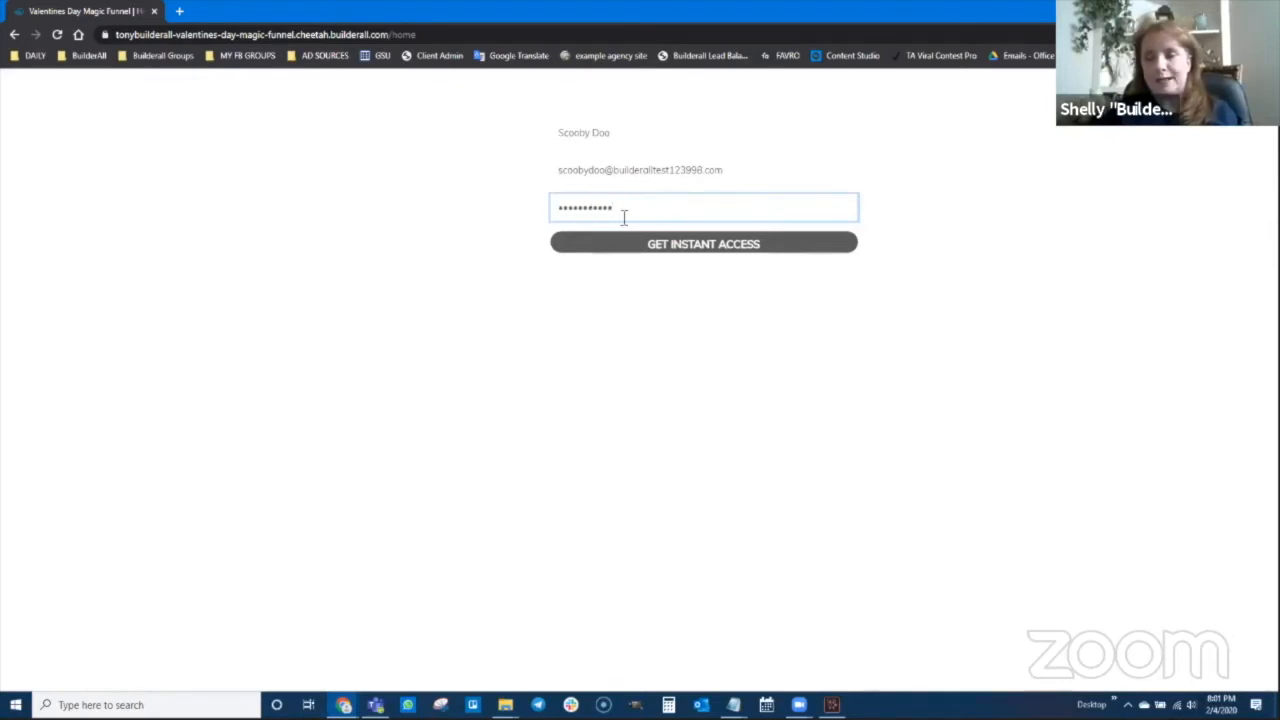
left_click(703, 244)
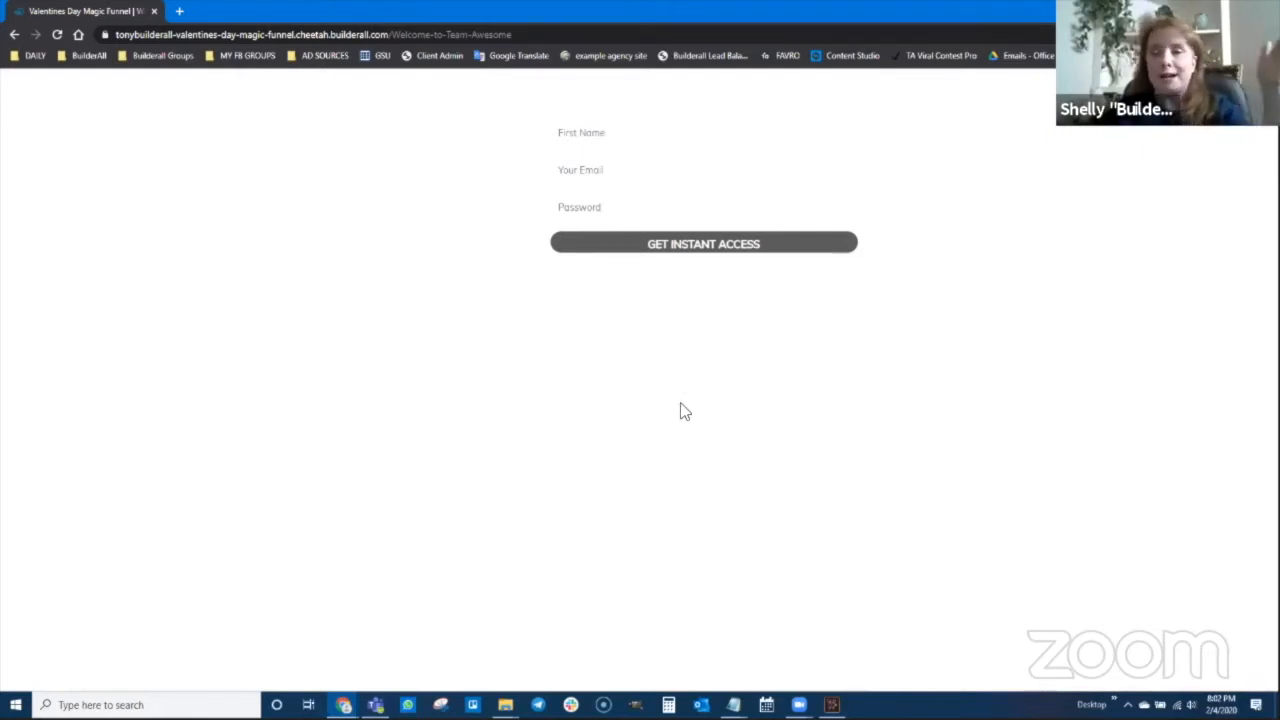
Return to the main window and reload Builderall Office Leads to show the new test lead
mouse_move(343, 705)
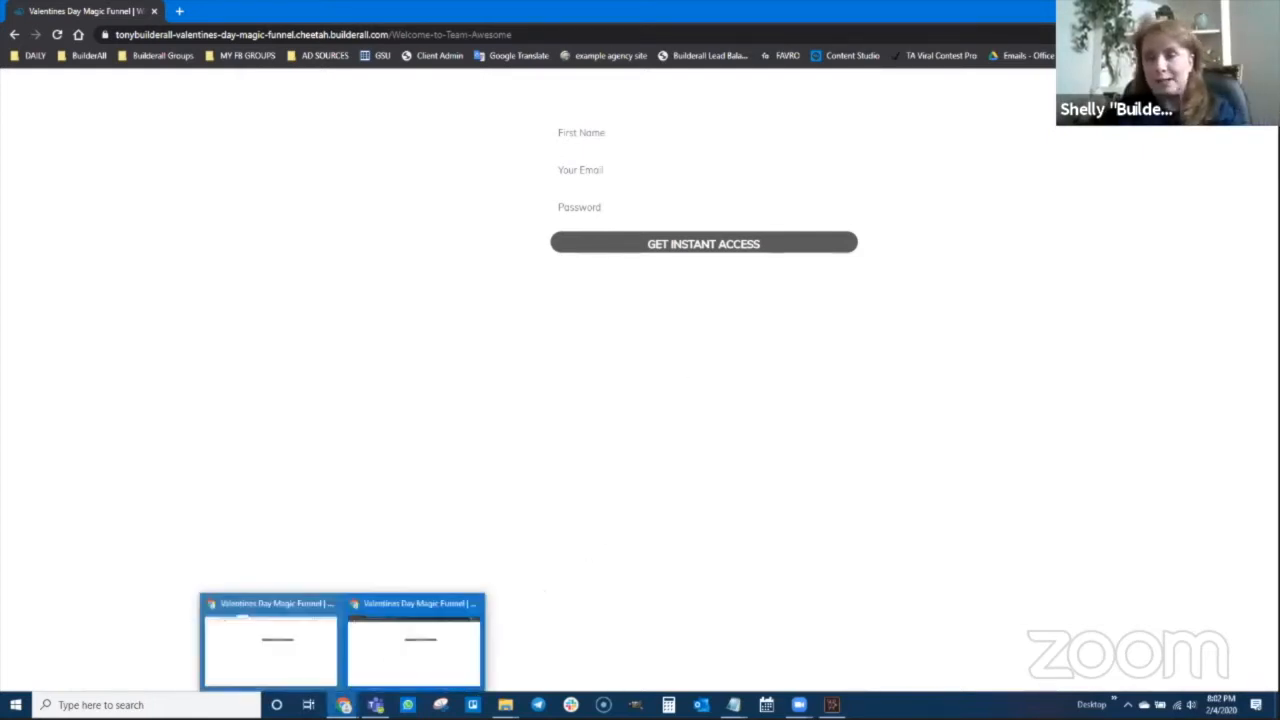
left_click(305, 638)
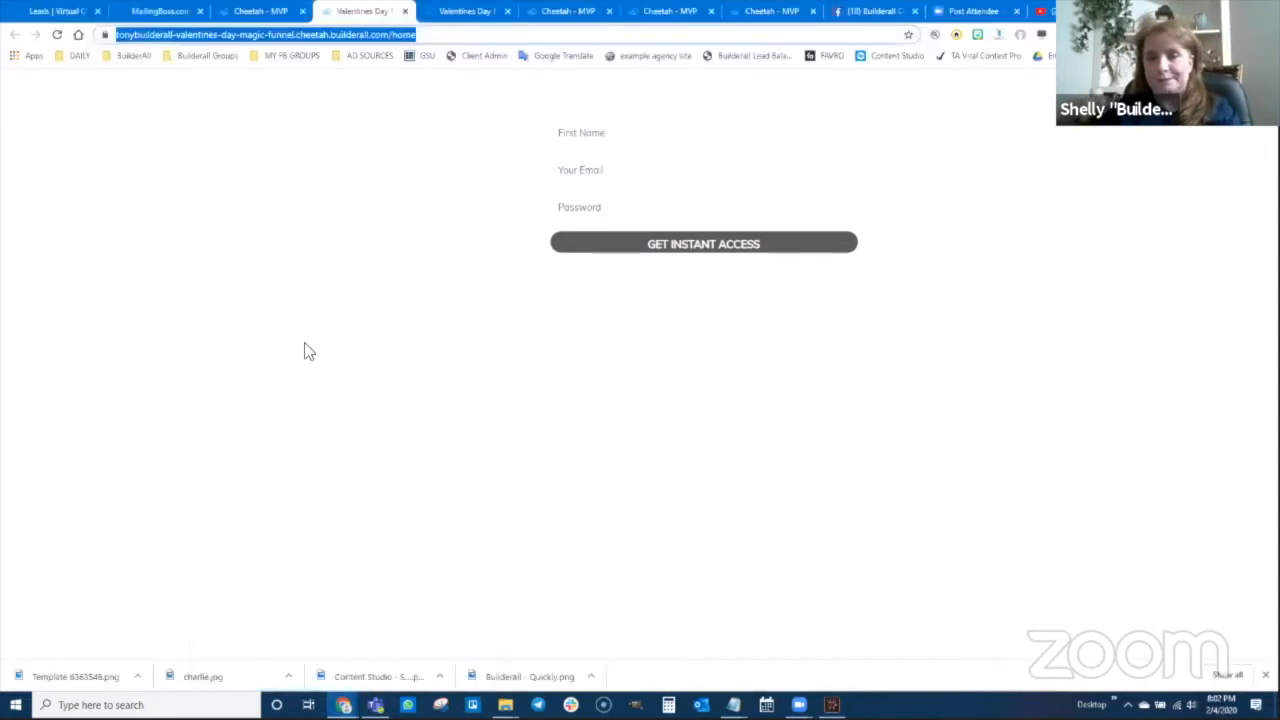
left_click(45, 11)
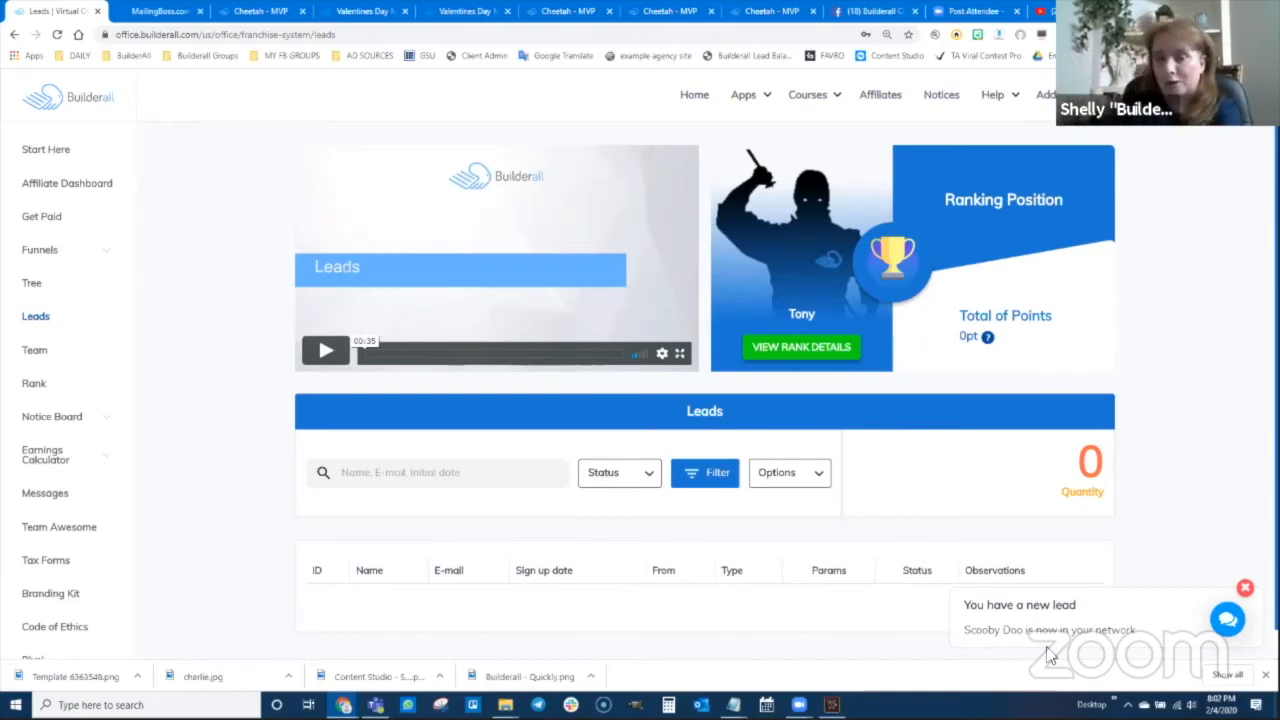
left_click(57, 34)
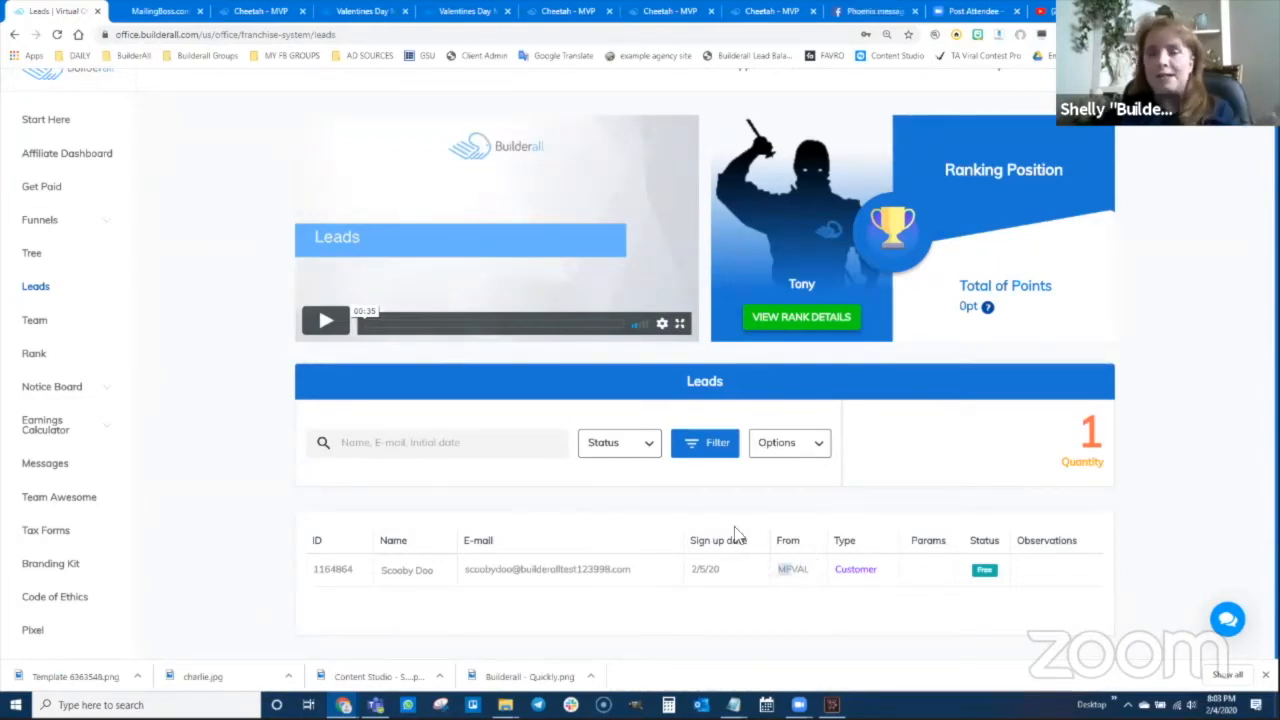
Open the MailingBoss Builderall Leads subscribers table showing the confirmed MFVAL test subscriber
left_click(168, 15)
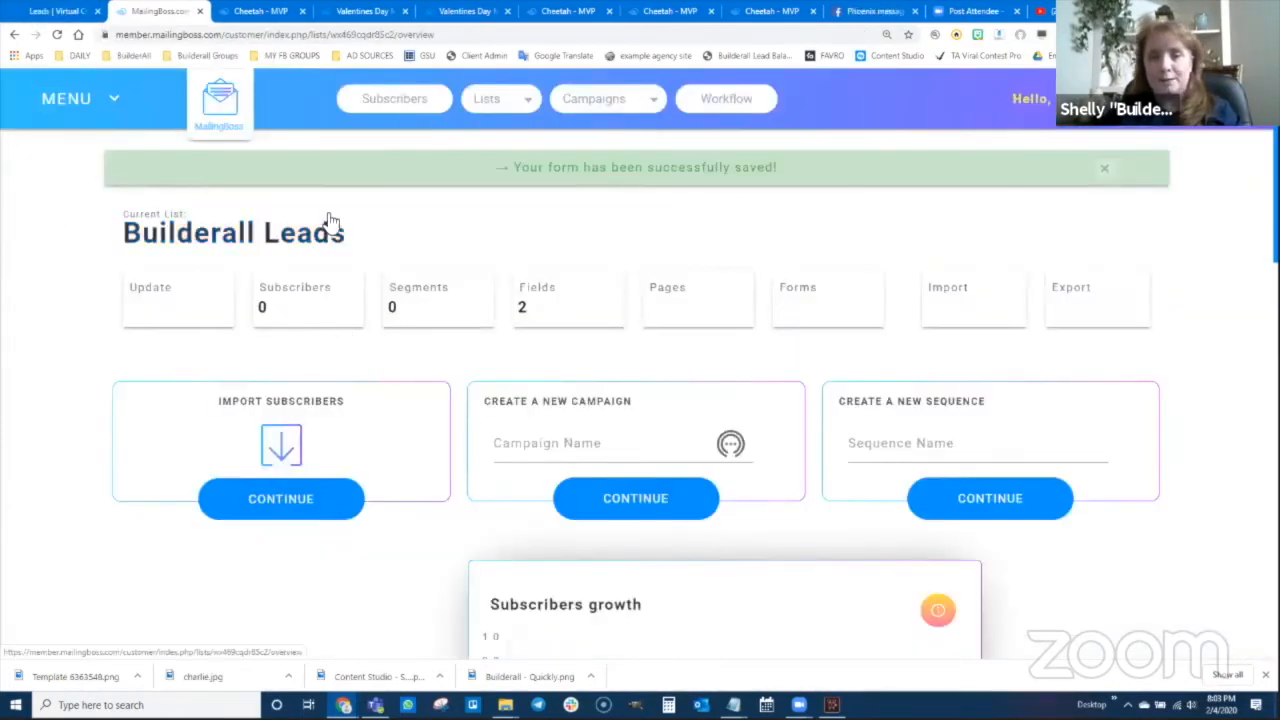
left_click(312, 305)
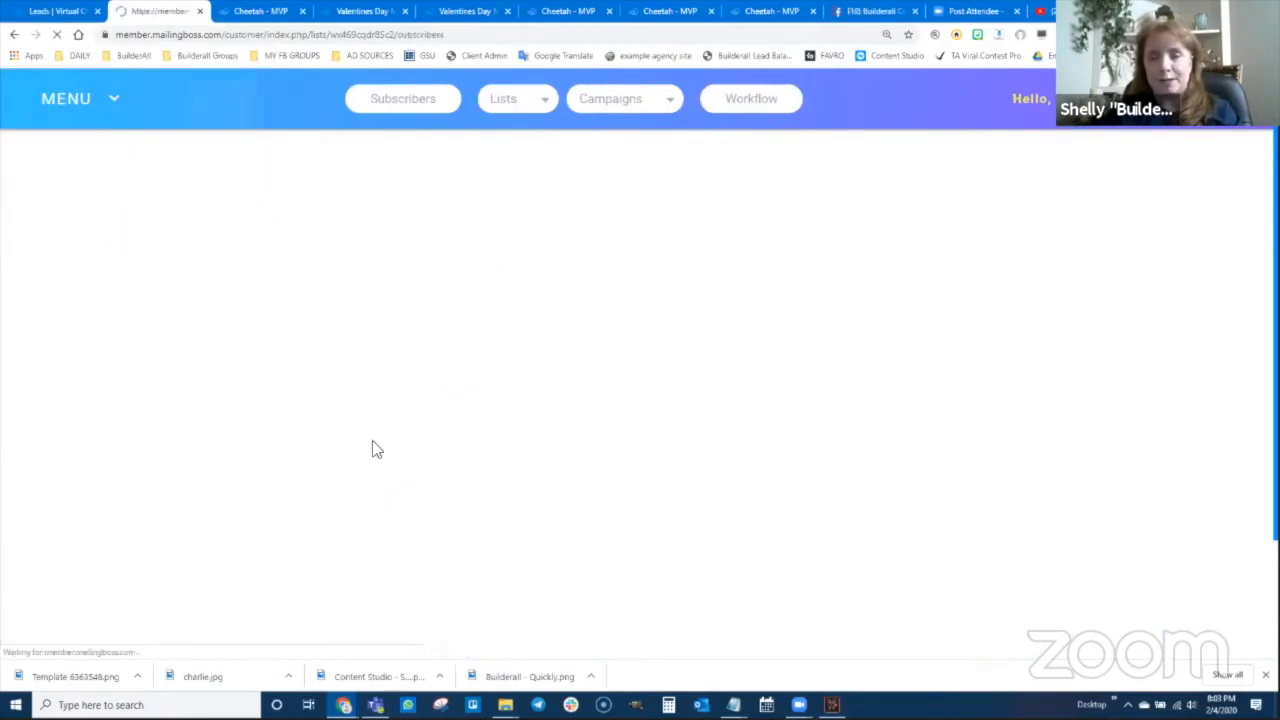
scroll(500, 491, "down", 3)
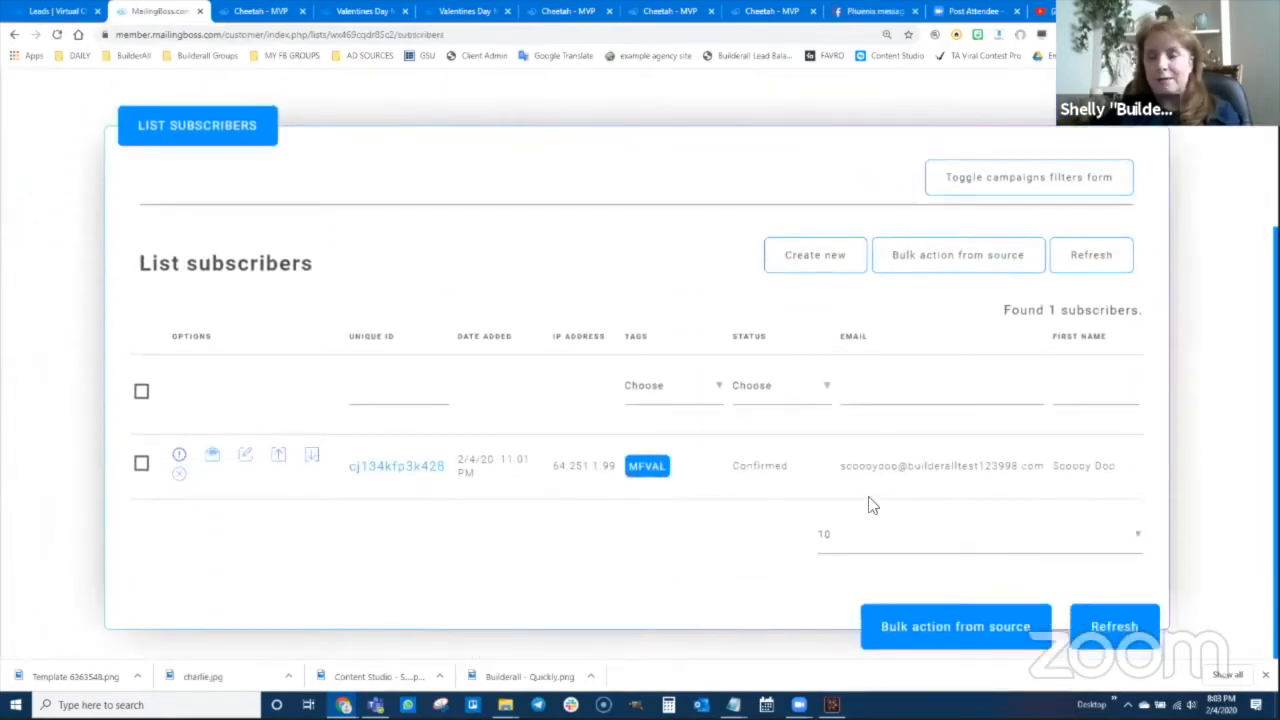
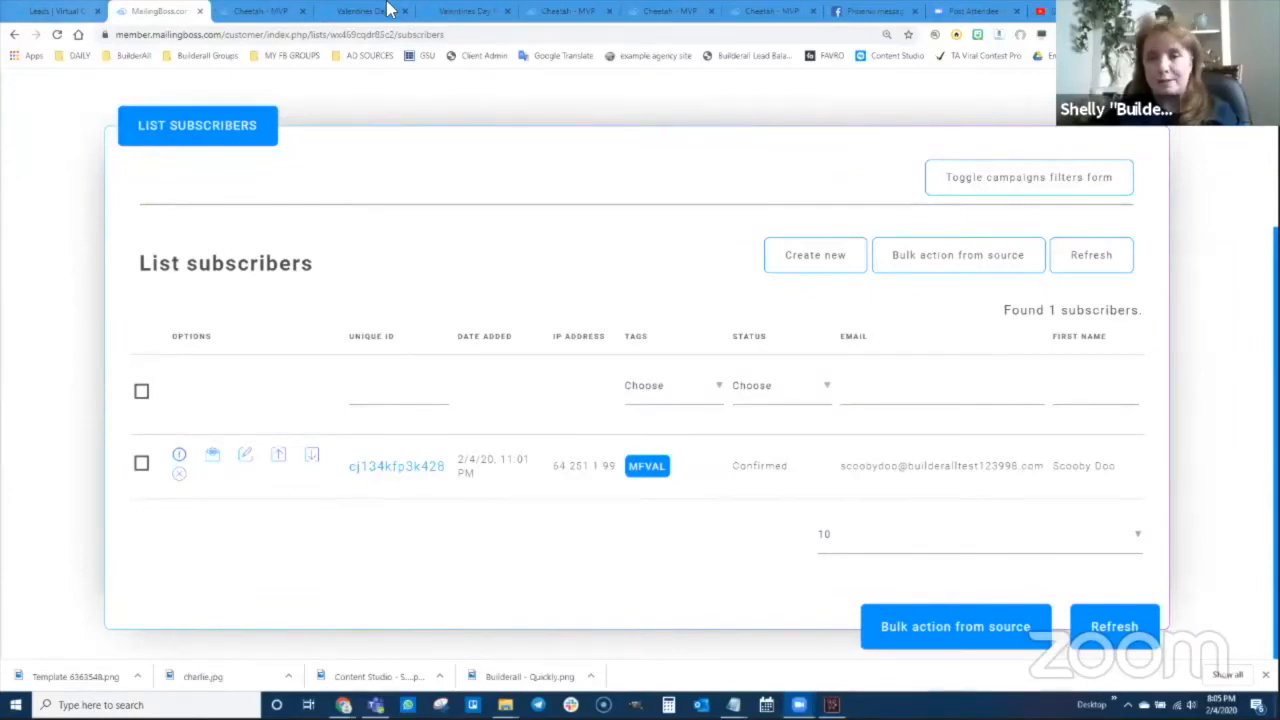
Close the contact form settings in the funnel editor
left_click(562, 13)
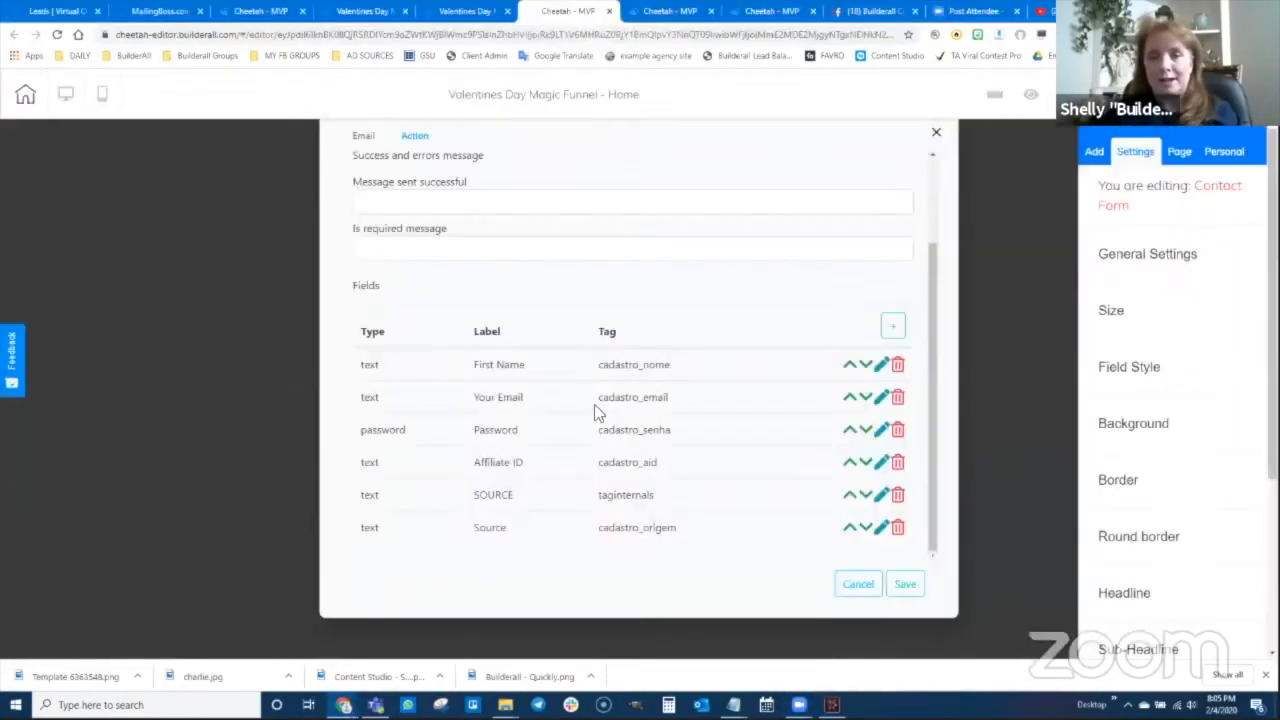
scroll(807, 407, "up", 2)
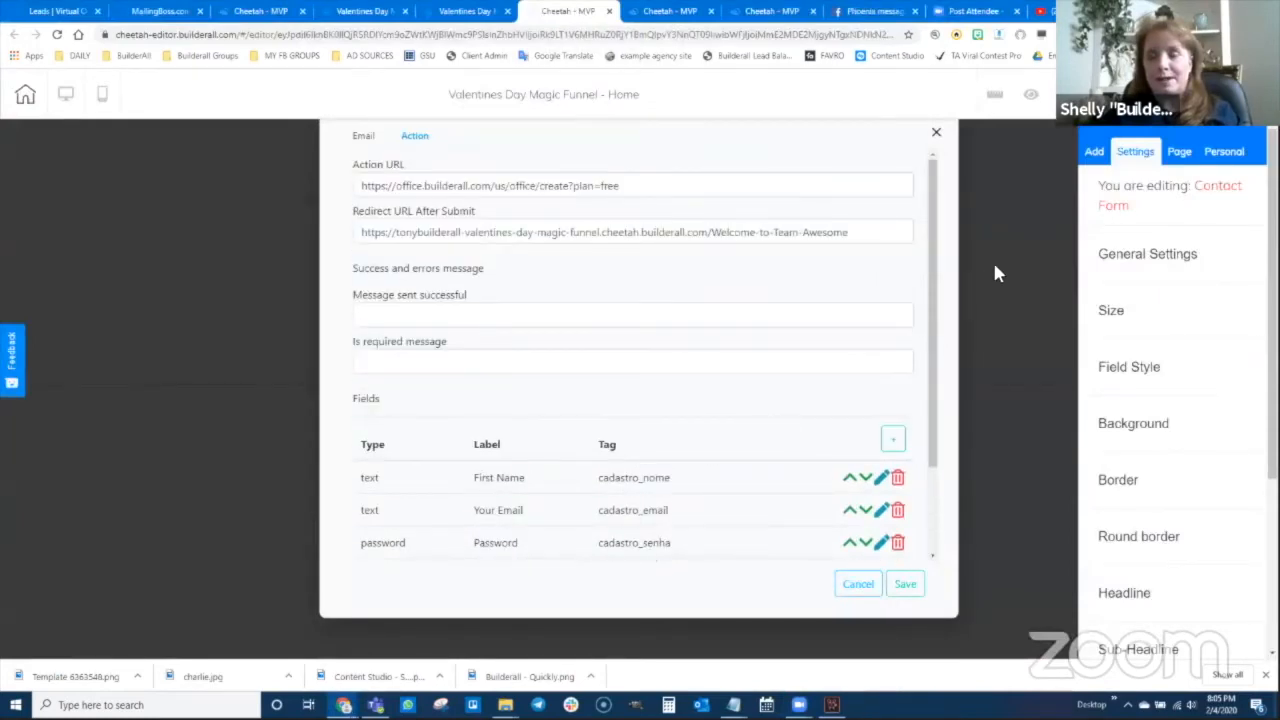
left_click(936, 136)
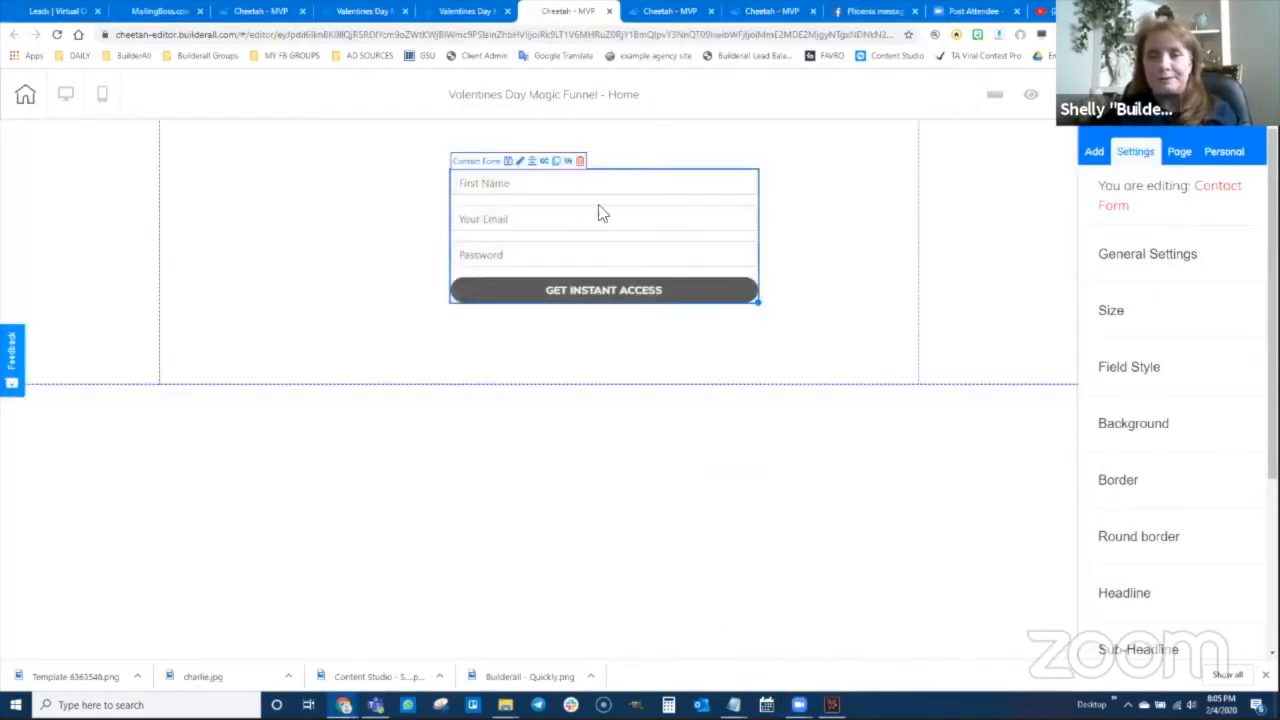
Close the extra Cheetah editor tabs
left_click(675, 12)
left_click(470, 11)
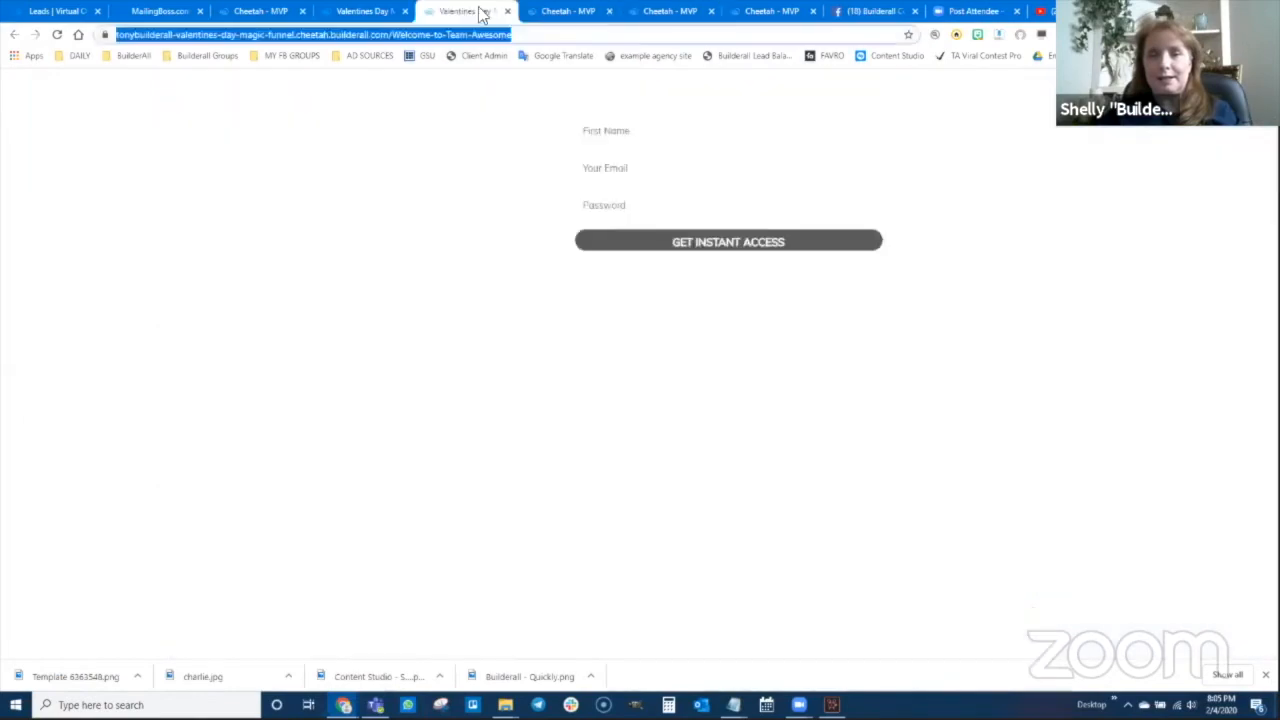
left_click(772, 11)
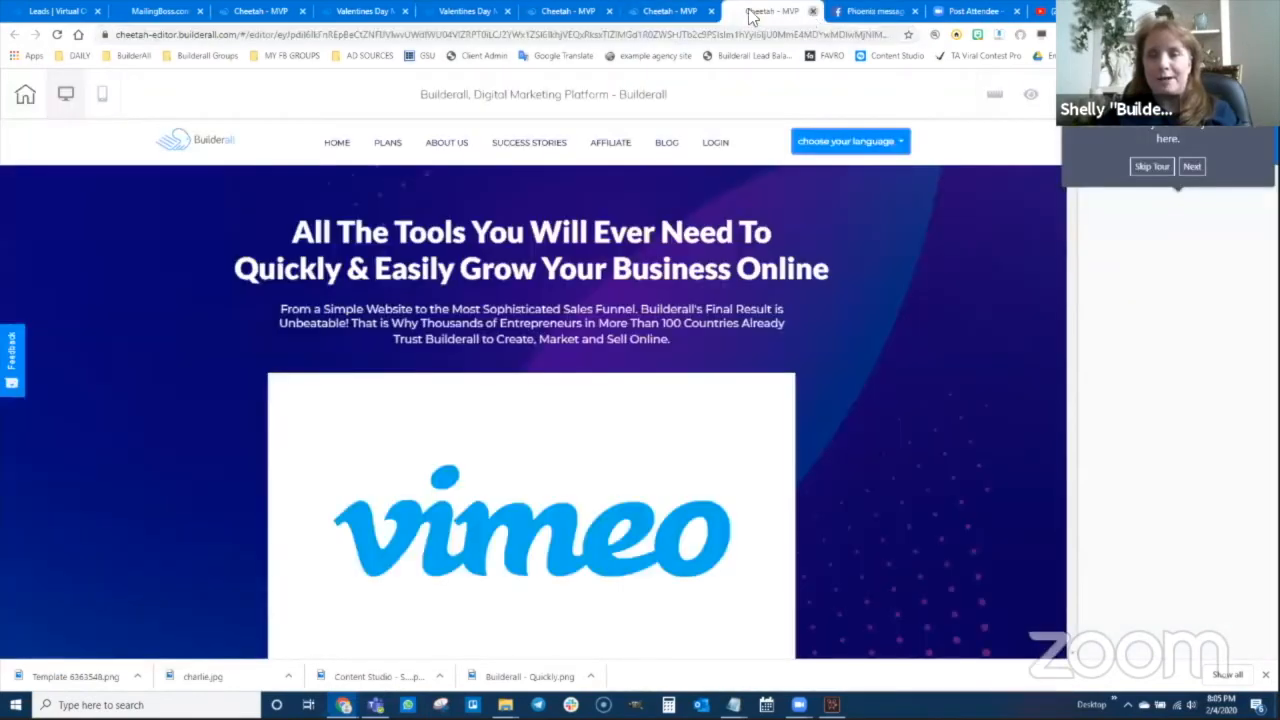
left_click(813, 11)
left_click(682, 14)
left_click(711, 12)
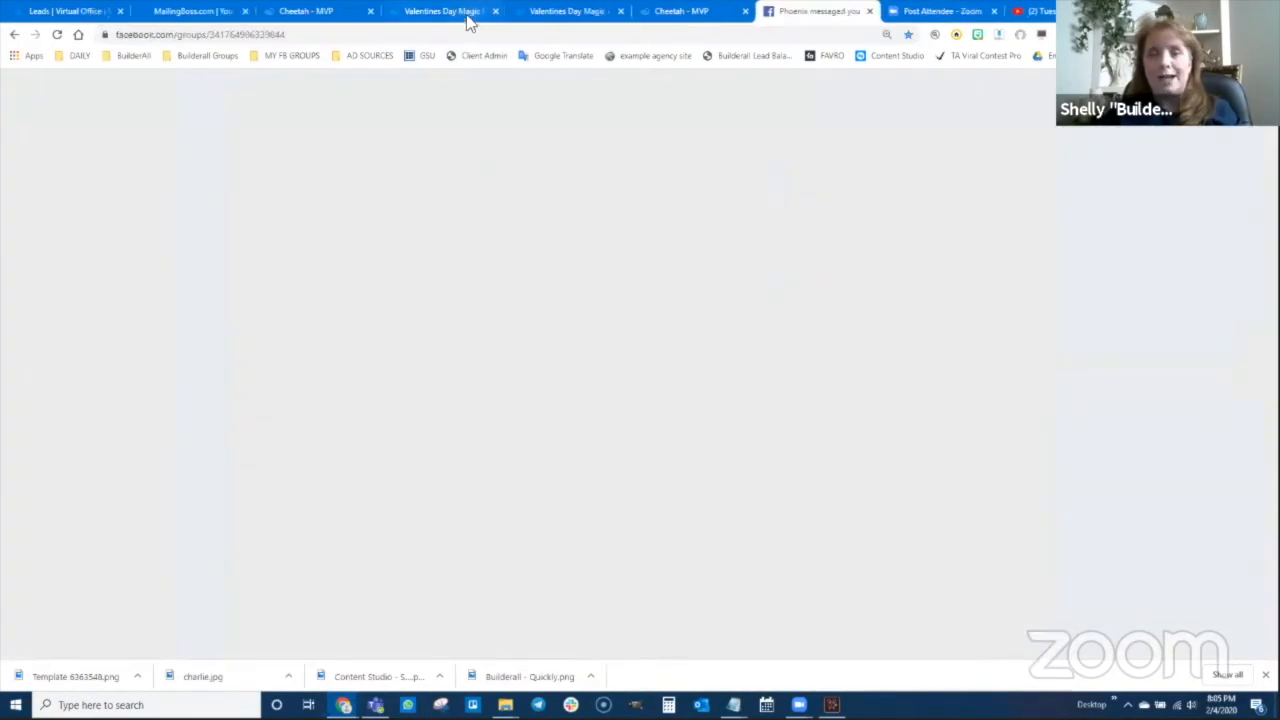
Close the duplicate Valentines Day page tabs and return to the funnel's pages list
left_click(578, 14)
left_click(620, 11)
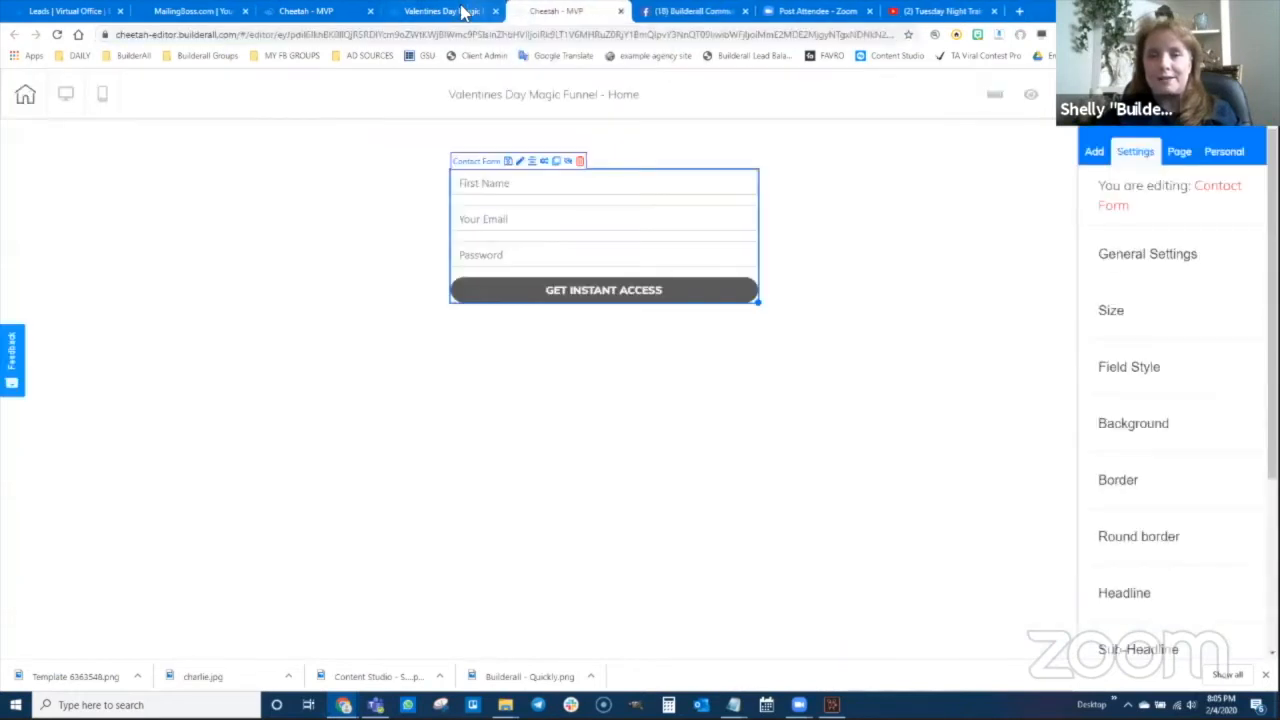
left_click(495, 12)
left_click(557, 11)
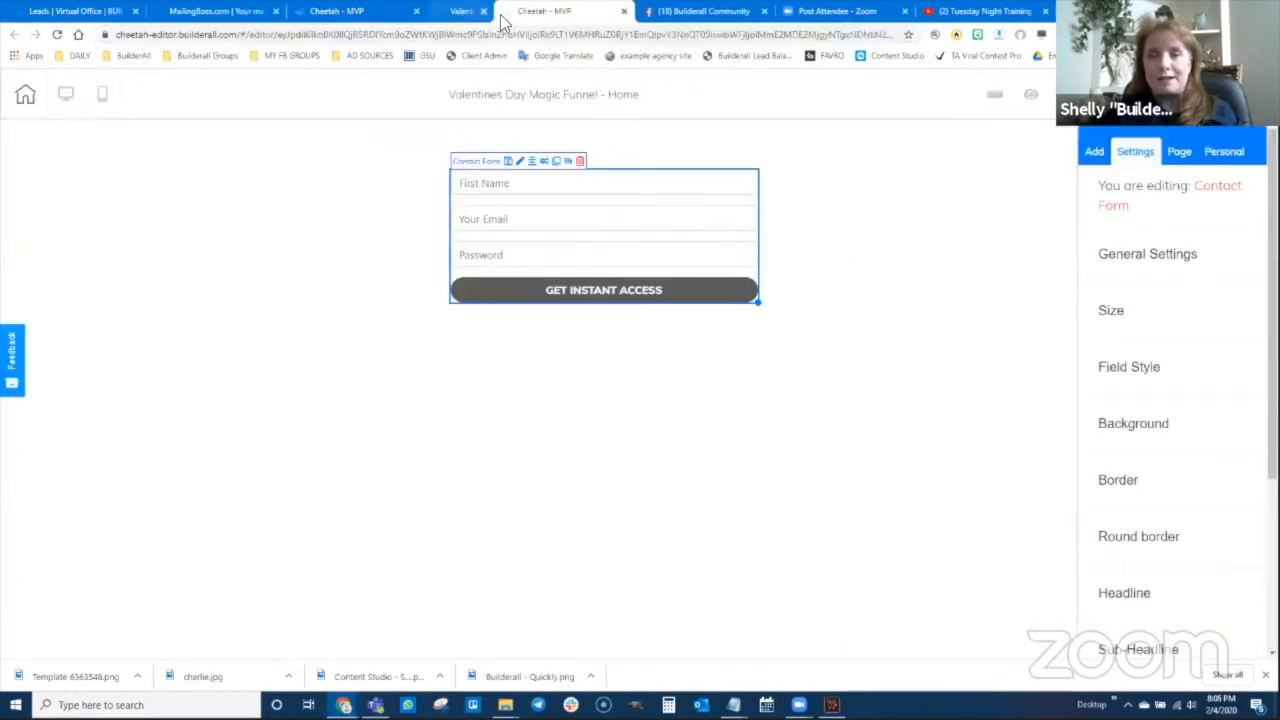
left_click(349, 11)
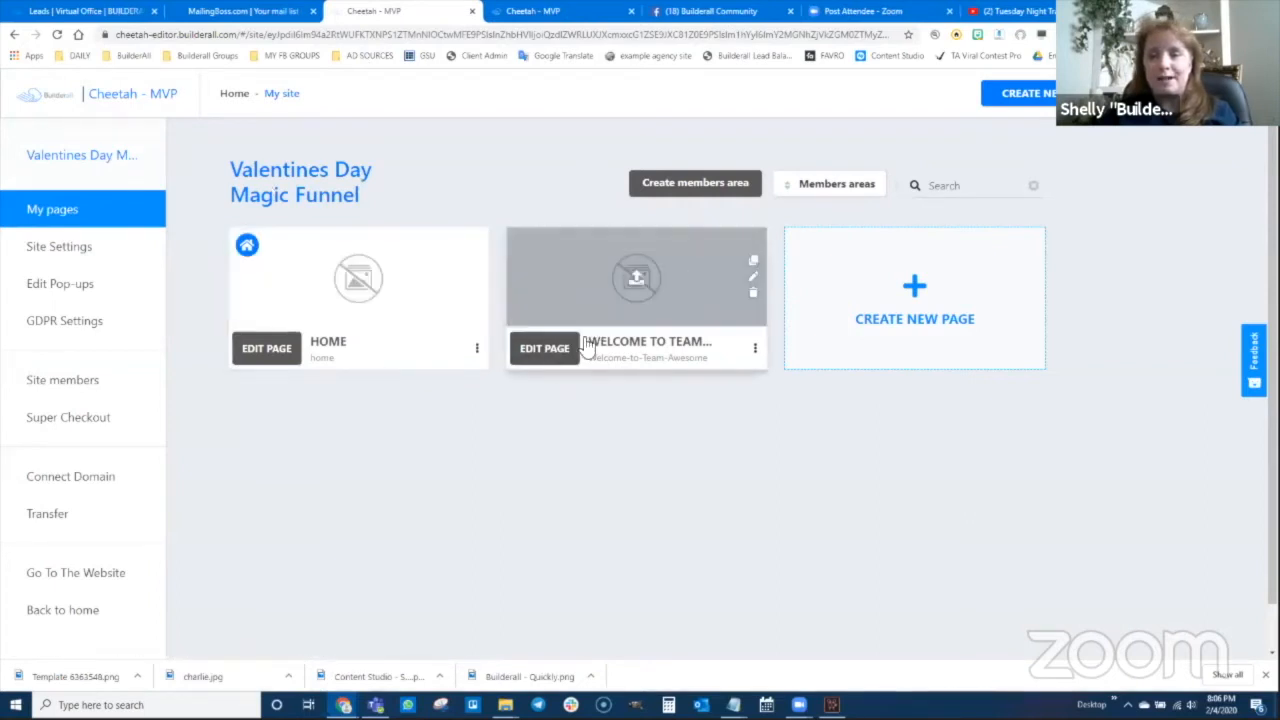
Open the Welcome to Team Awesome page in the editor, skip the tour and add a Blank Panel
left_click(544, 352)
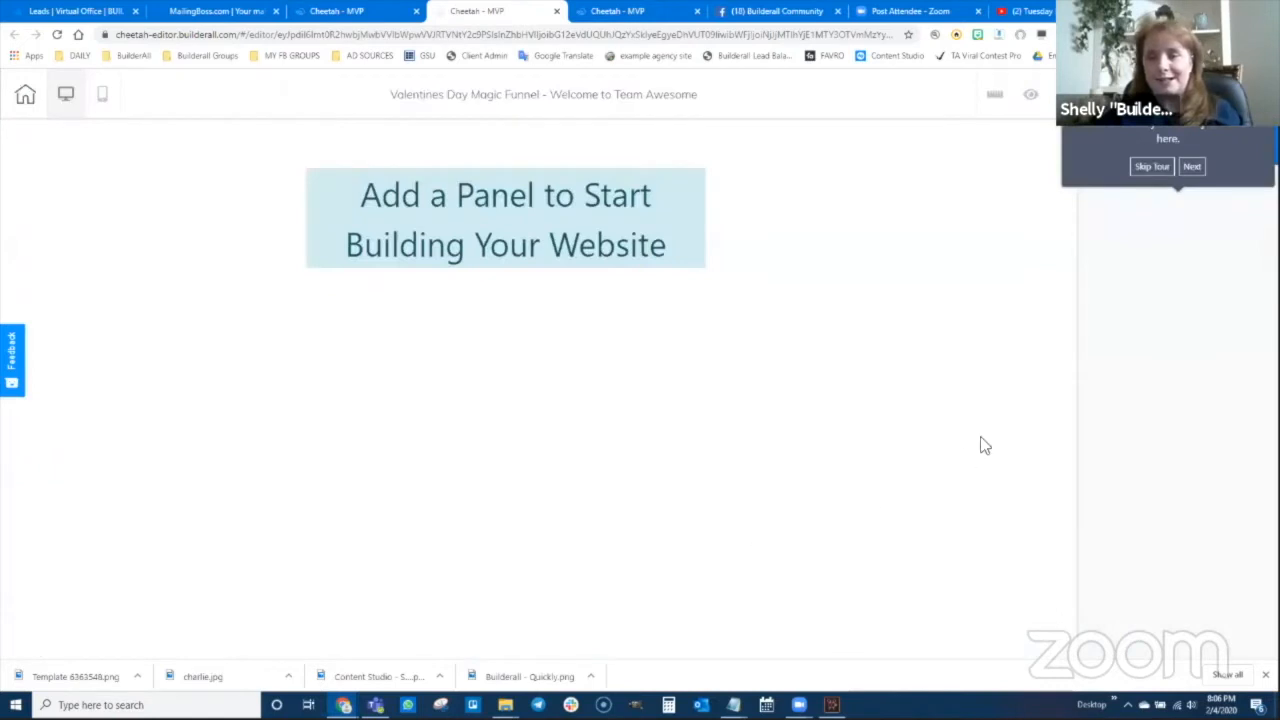
left_click(1151, 166)
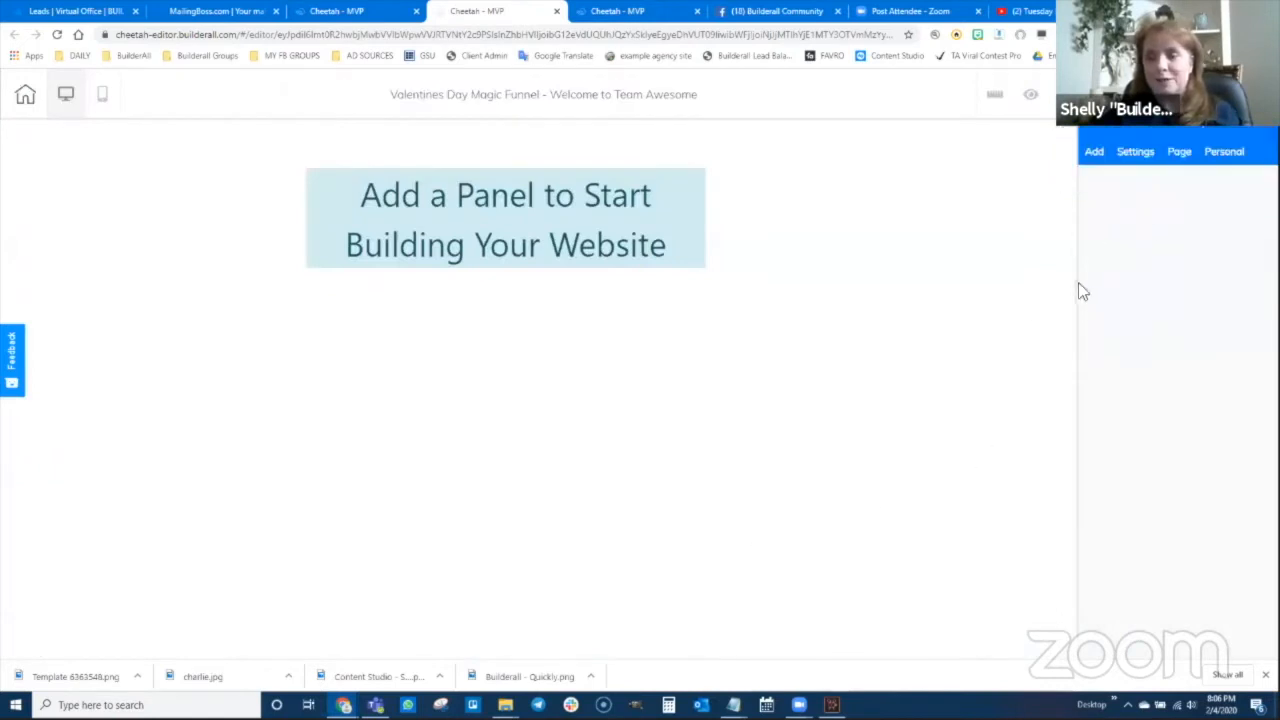
left_click(1094, 155)
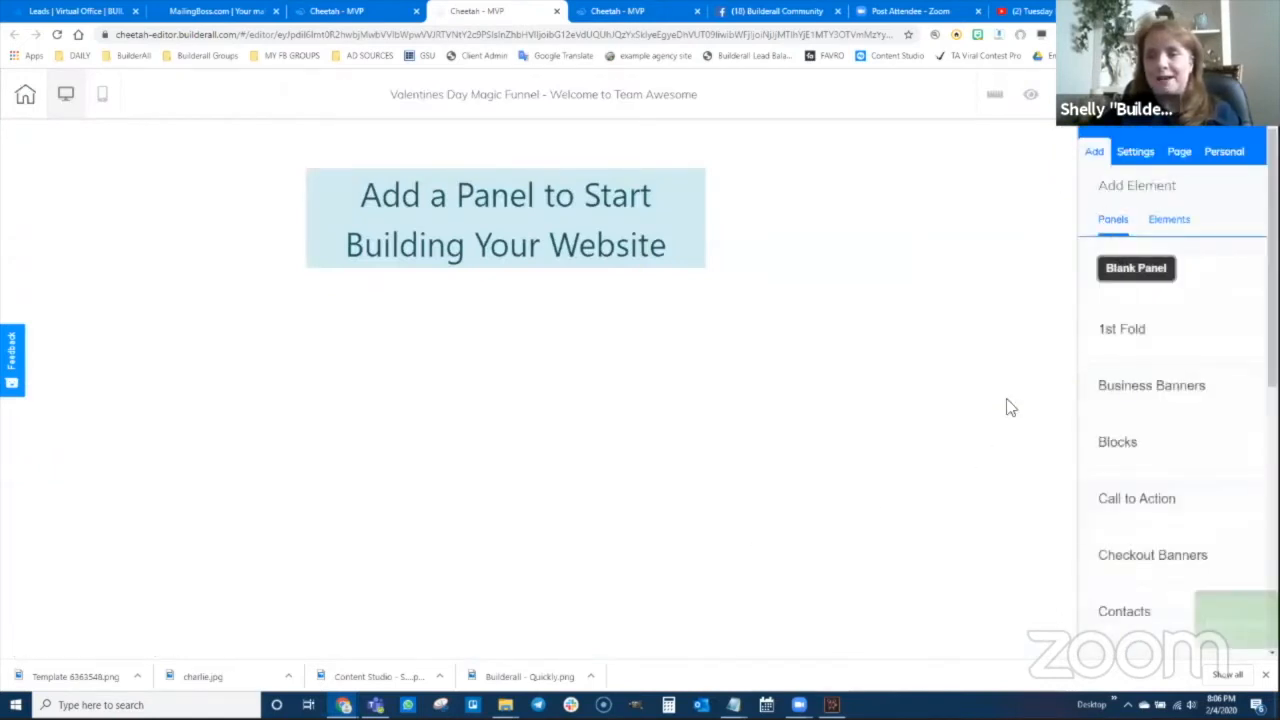
left_click(1166, 221)
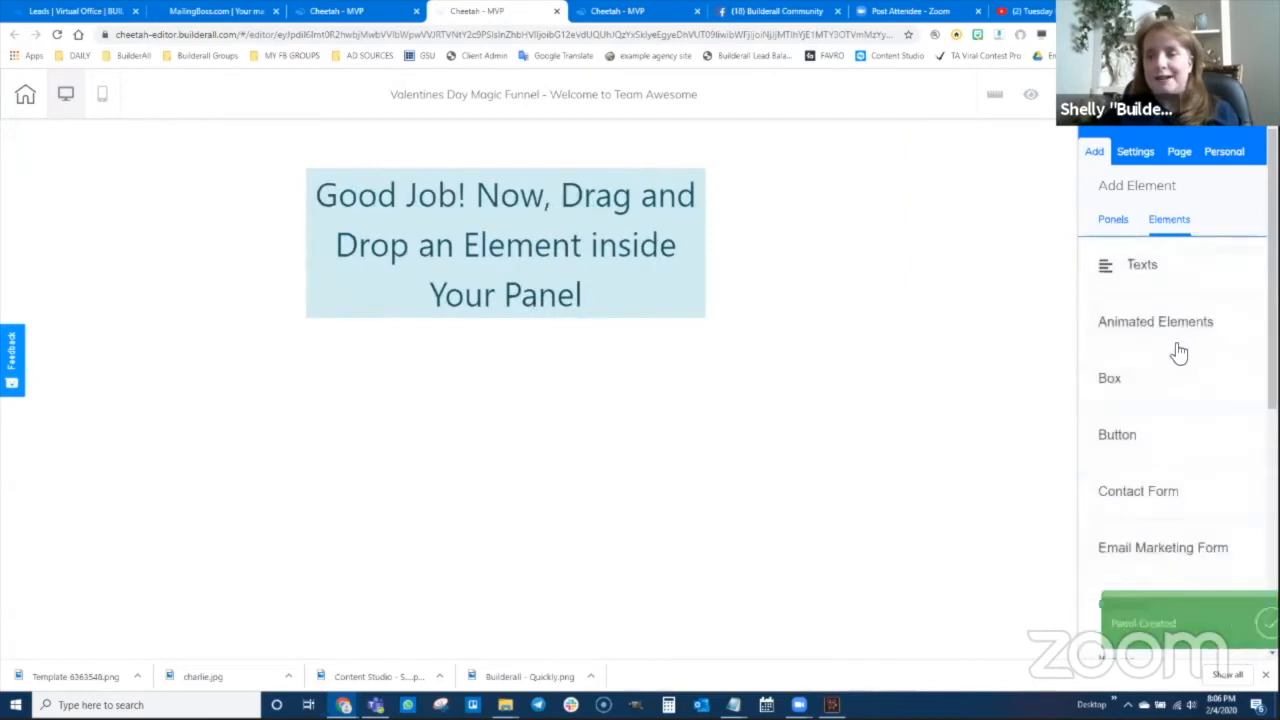
Place a Title H1 heading in the panel reading 'Welcome to Team Awesome'
left_click_drag(1140, 264, 809, 286)
left_click(1142, 264)
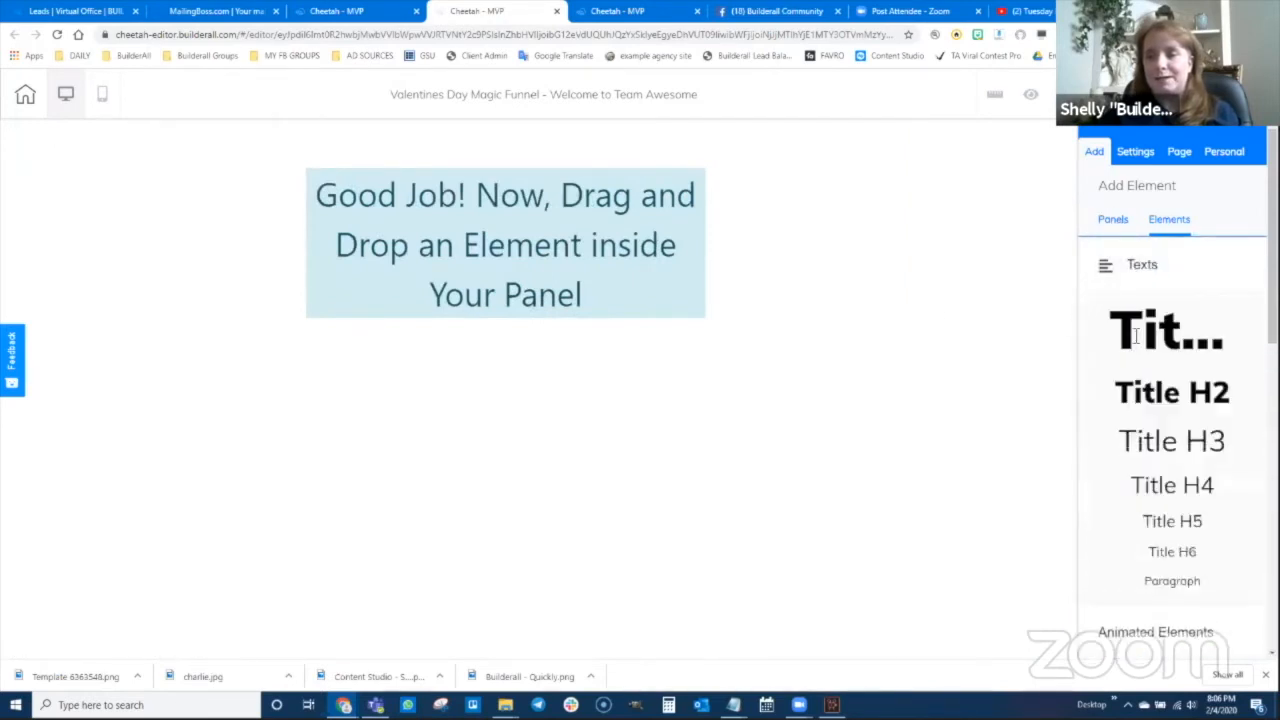
left_click_drag(1135, 335, 520, 232)
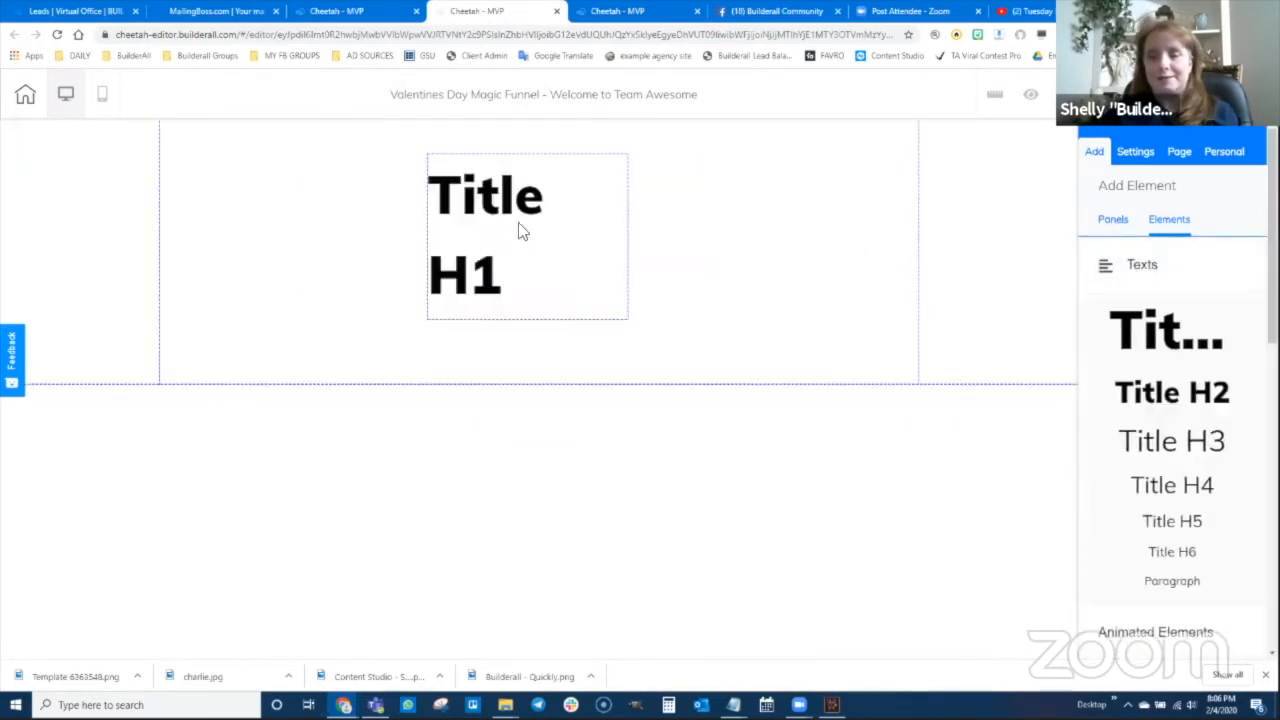
left_click(503, 206)
triple_click(494, 208)
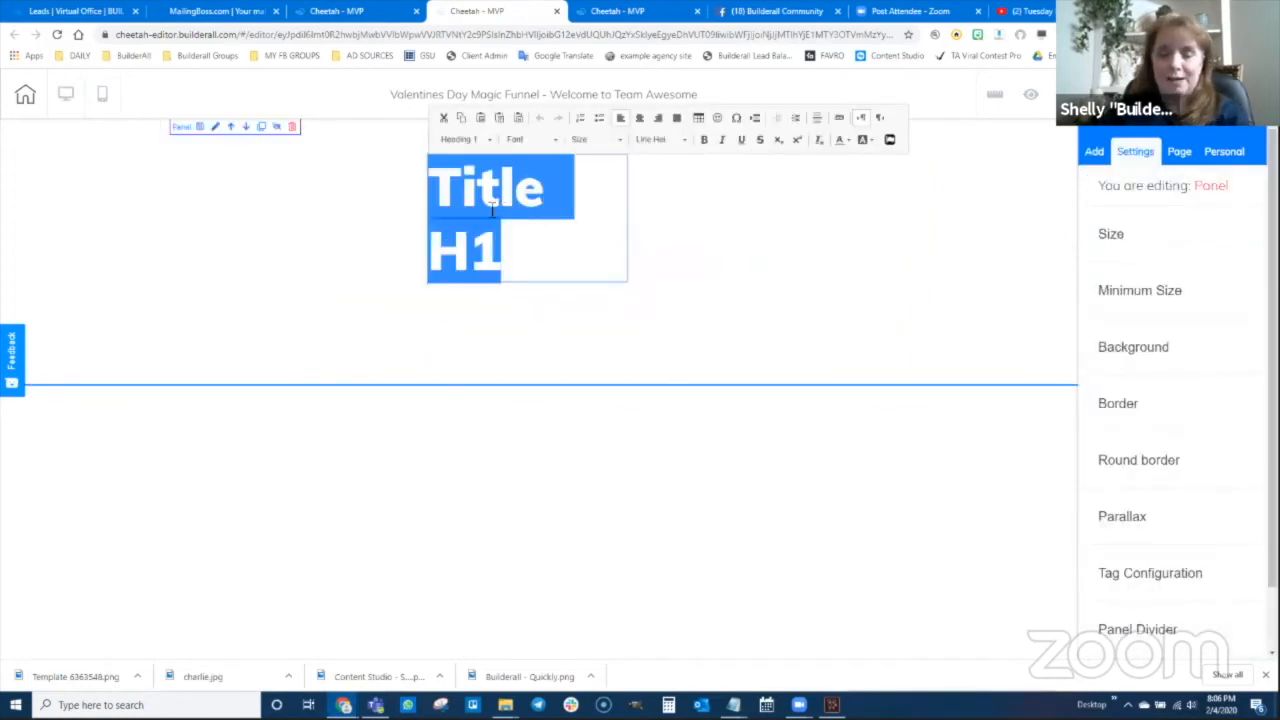
type("Welcome to Team A")
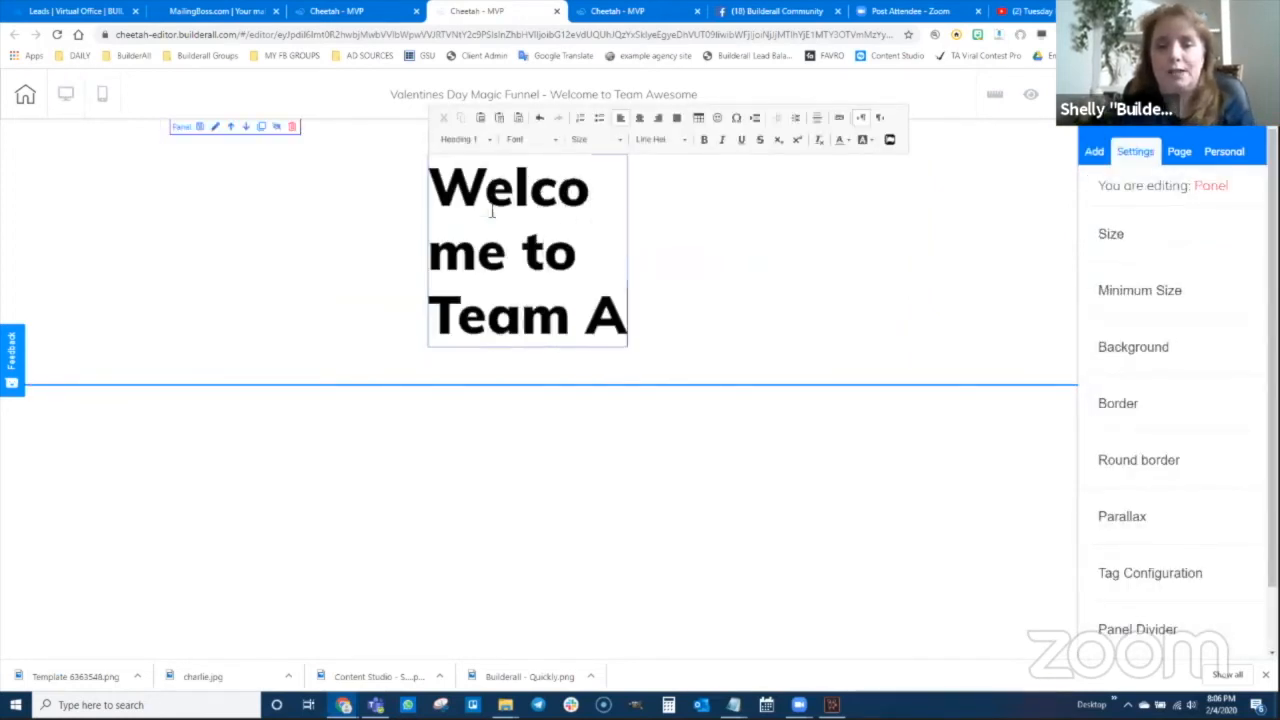
type("wesome")
left_click(760, 190)
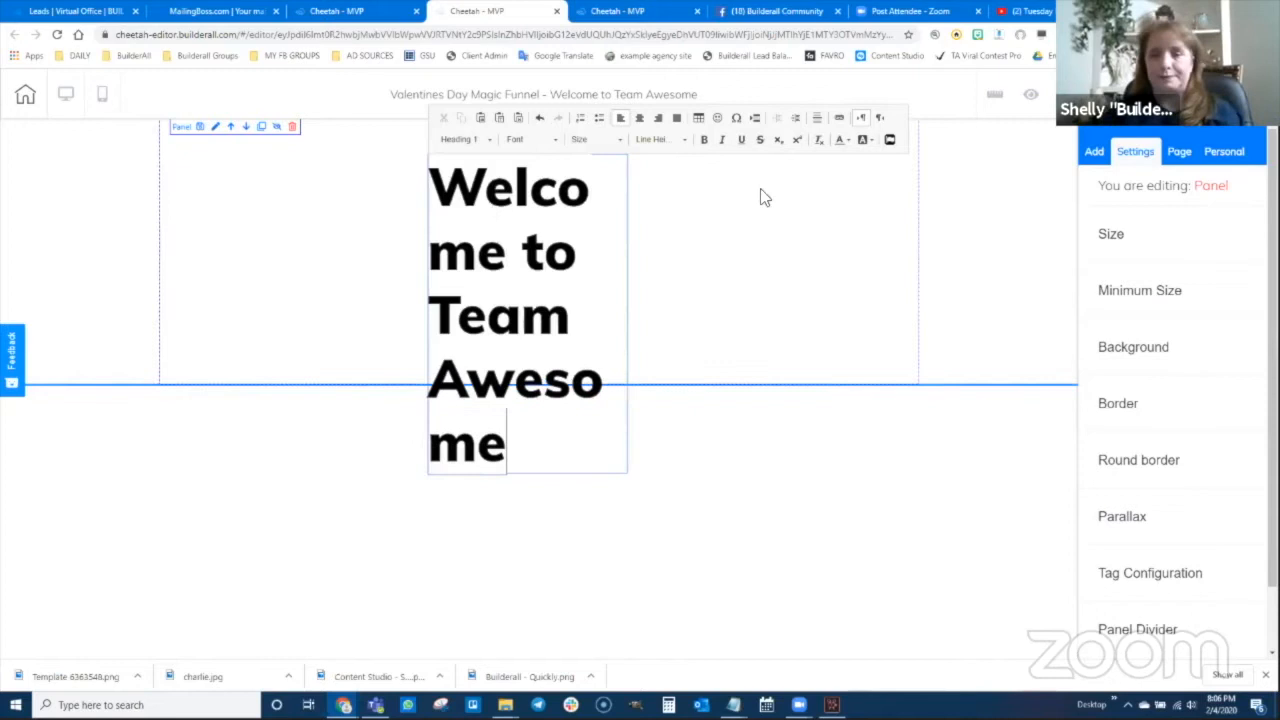
Widen the heading box, centre-align its text and centre it in the panel
left_click(536, 250)
left_click_drag(629, 478, 1112, 170)
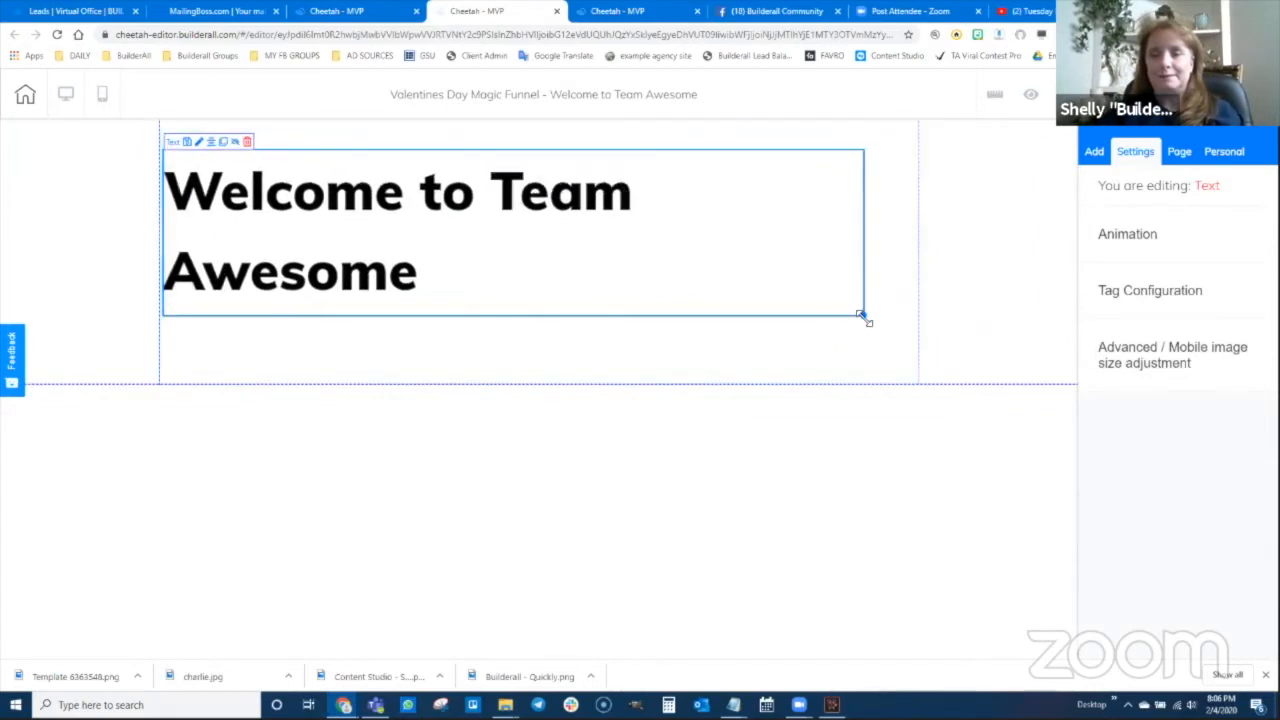
left_click_drag(862, 316, 609, 260)
double_click(369, 208)
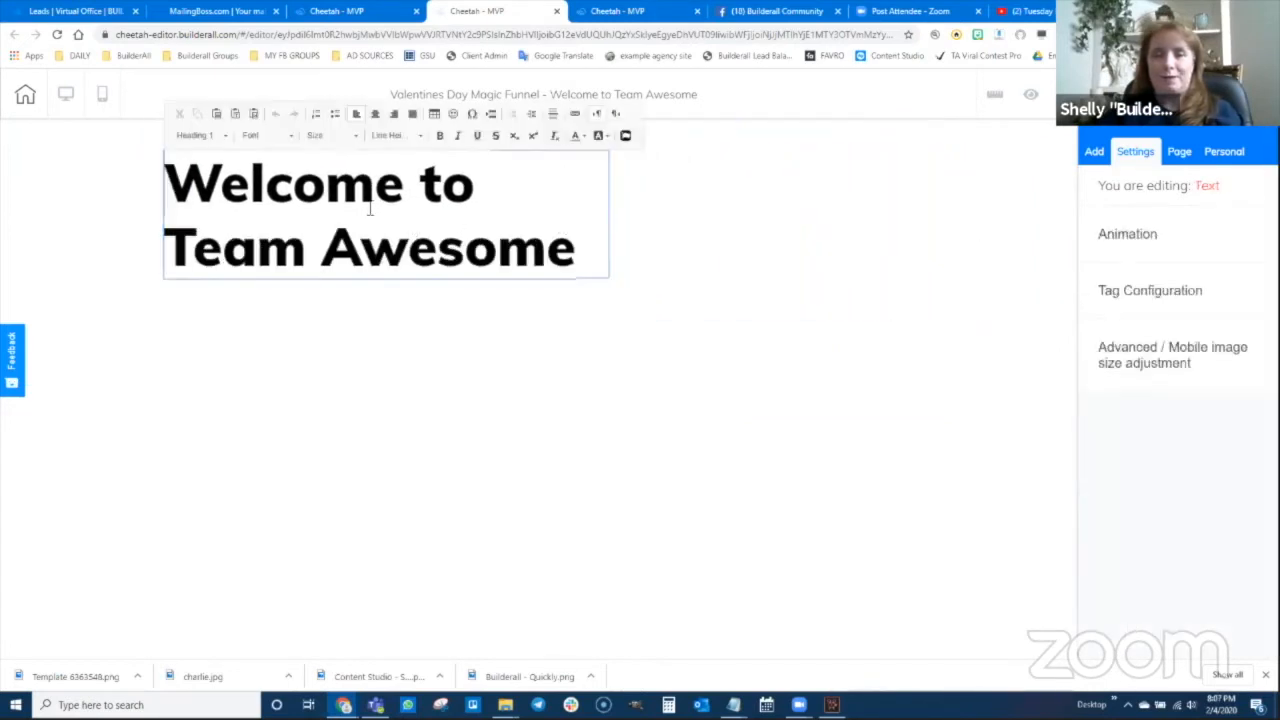
left_click(375, 114)
left_click(651, 240)
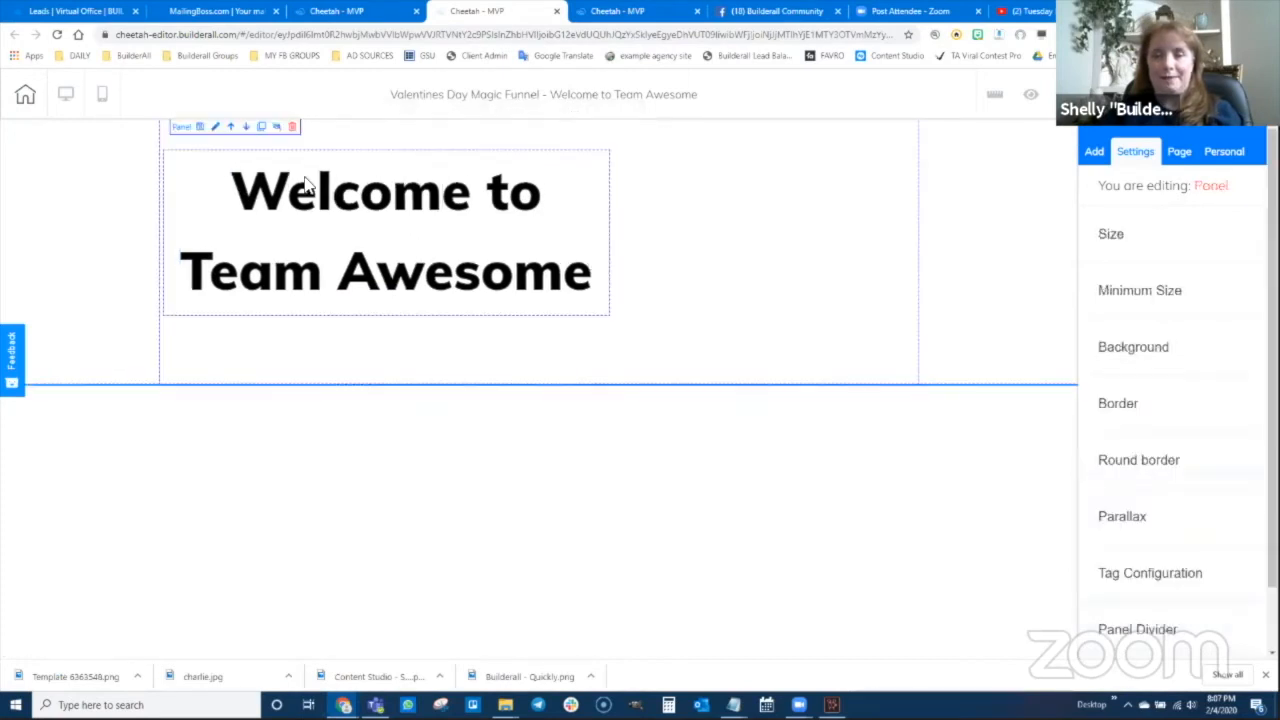
left_click(226, 160)
left_click(212, 145)
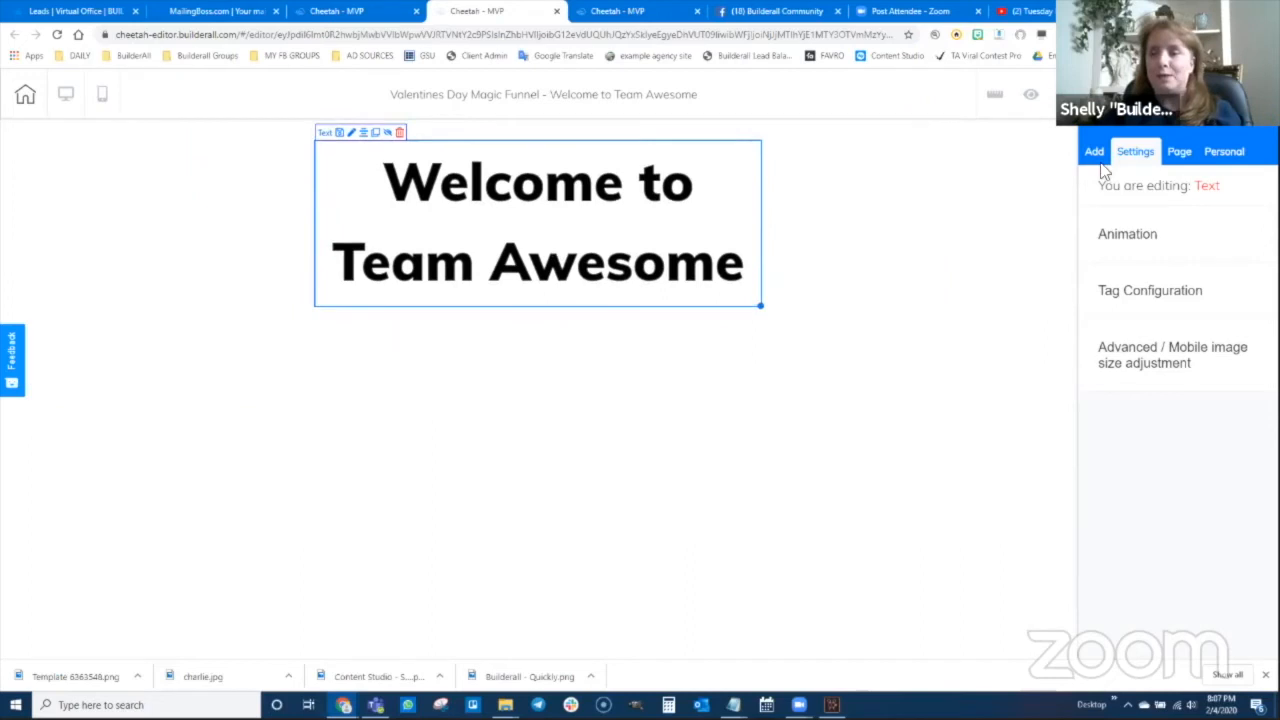
Save the Welcome to Team Awesome page and publish the site
left_click(1108, 96)
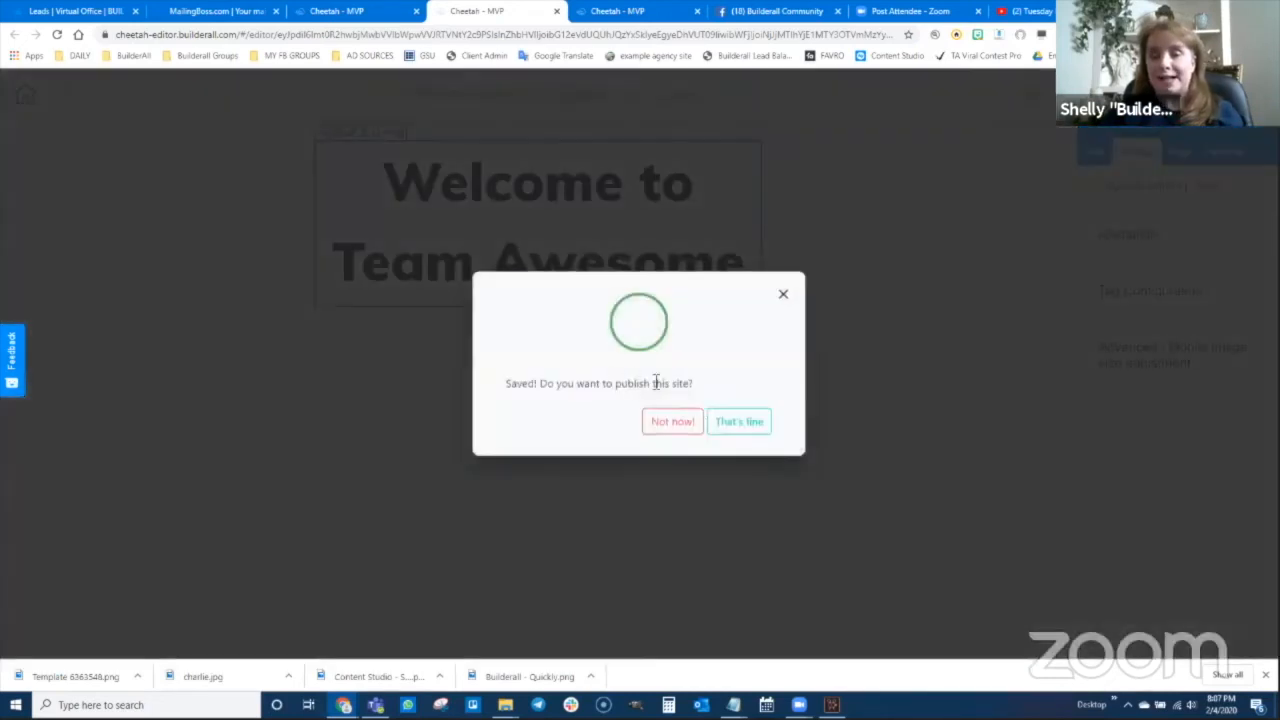
left_click(740, 428)
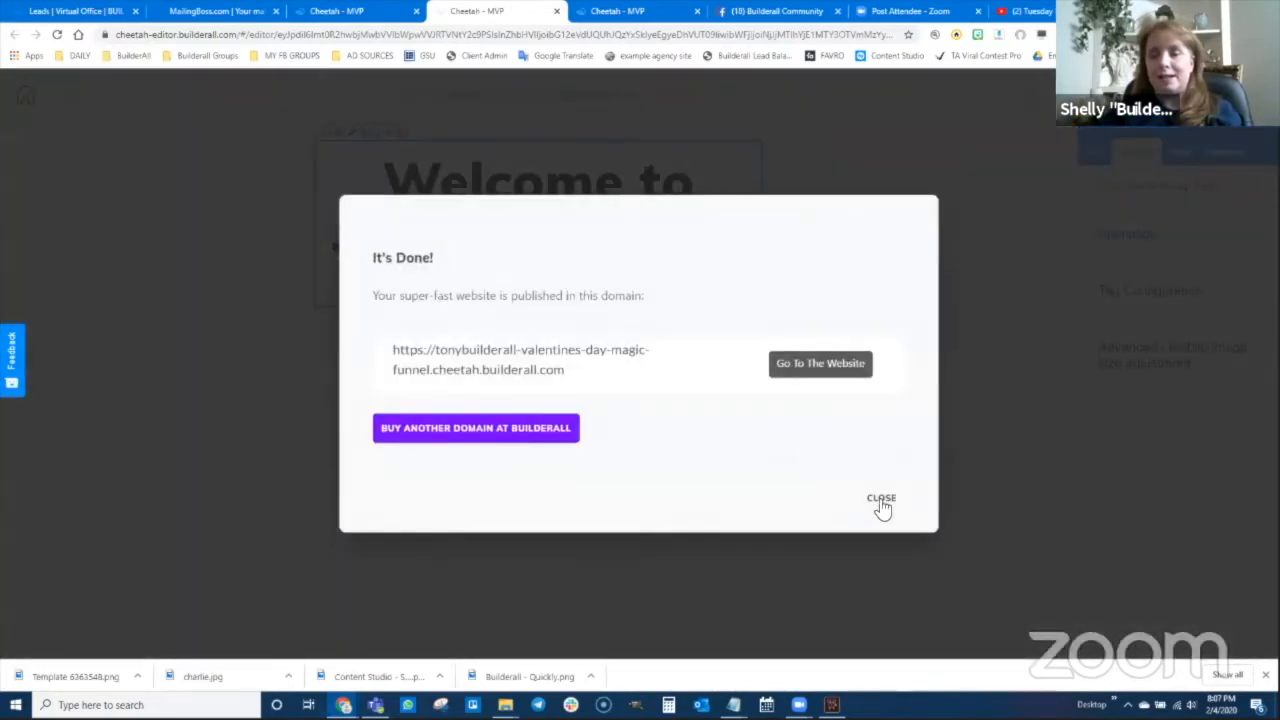
left_click(881, 502)
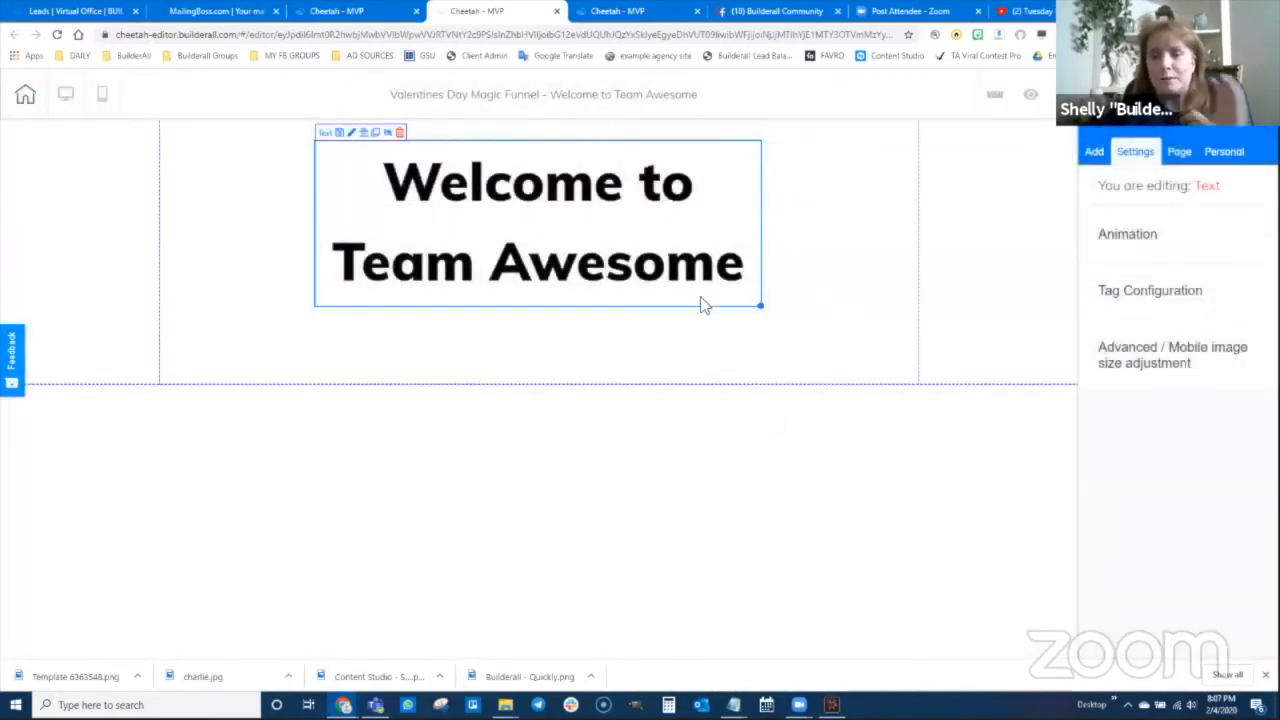
Return to the funnel's pages list, reload it and dismiss the publish notice
left_click(328, 11)
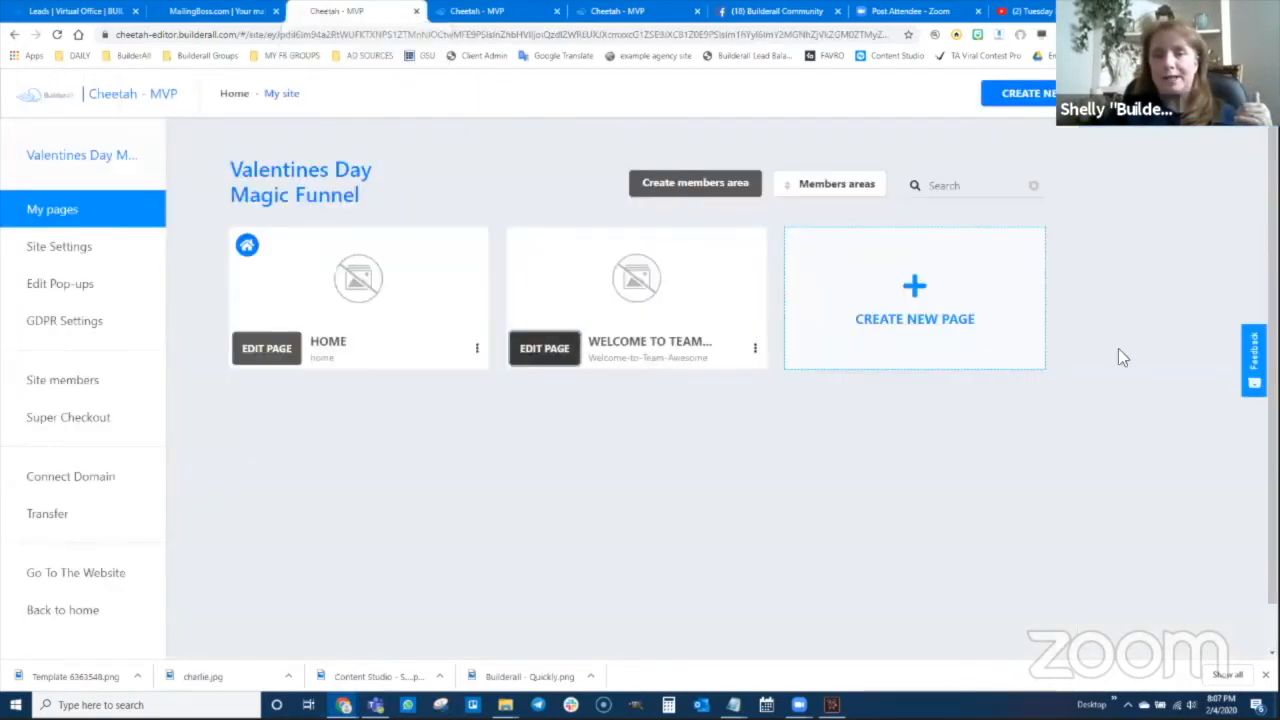
left_click(1158, 124)
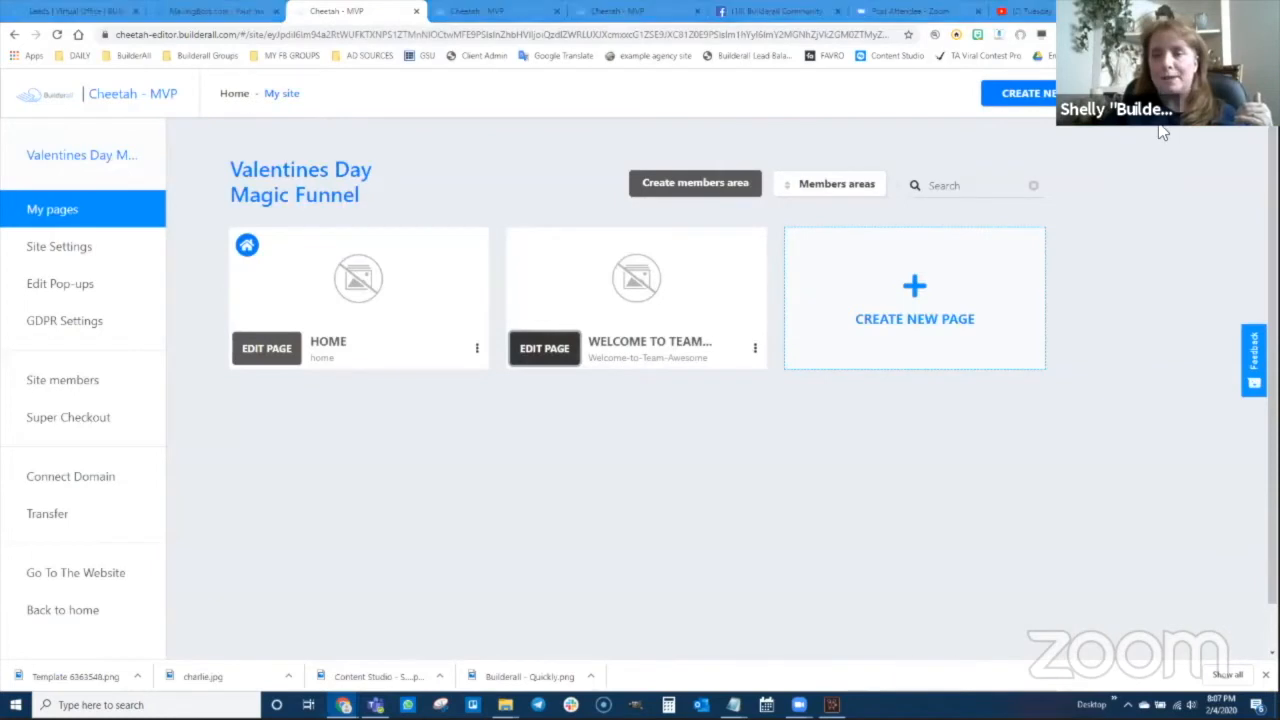
left_click(1094, 226)
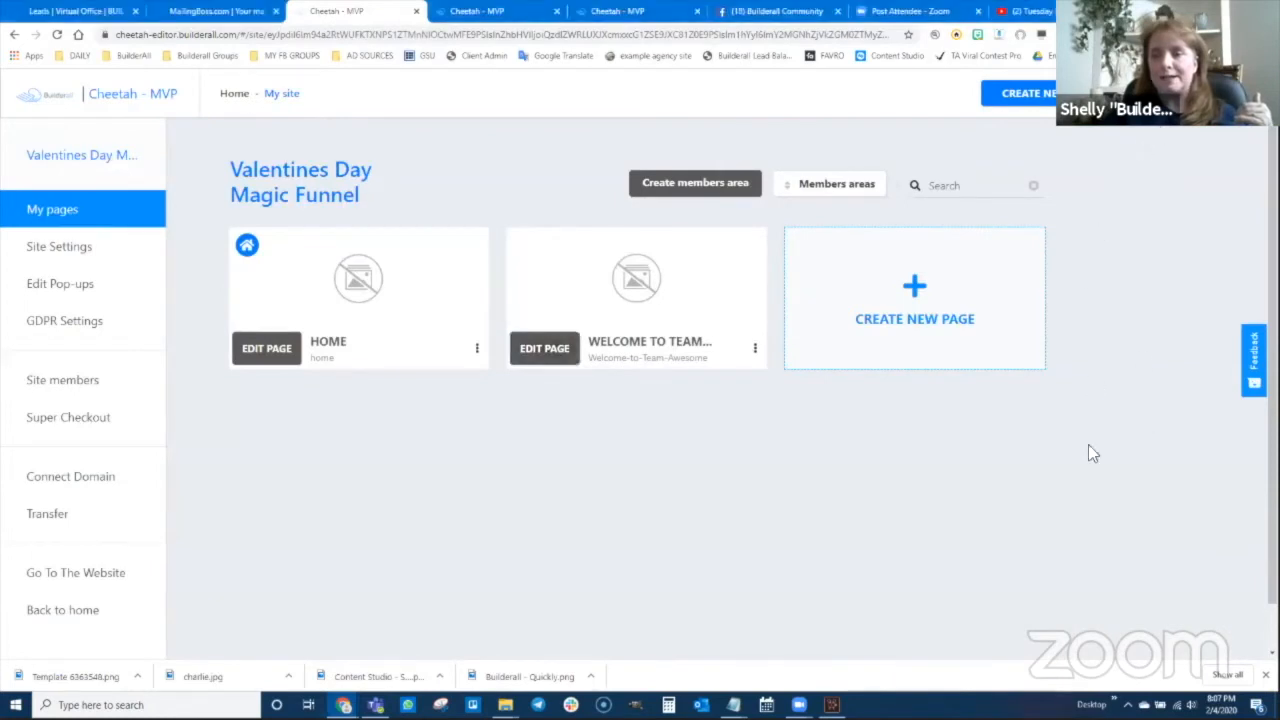
key("F5")
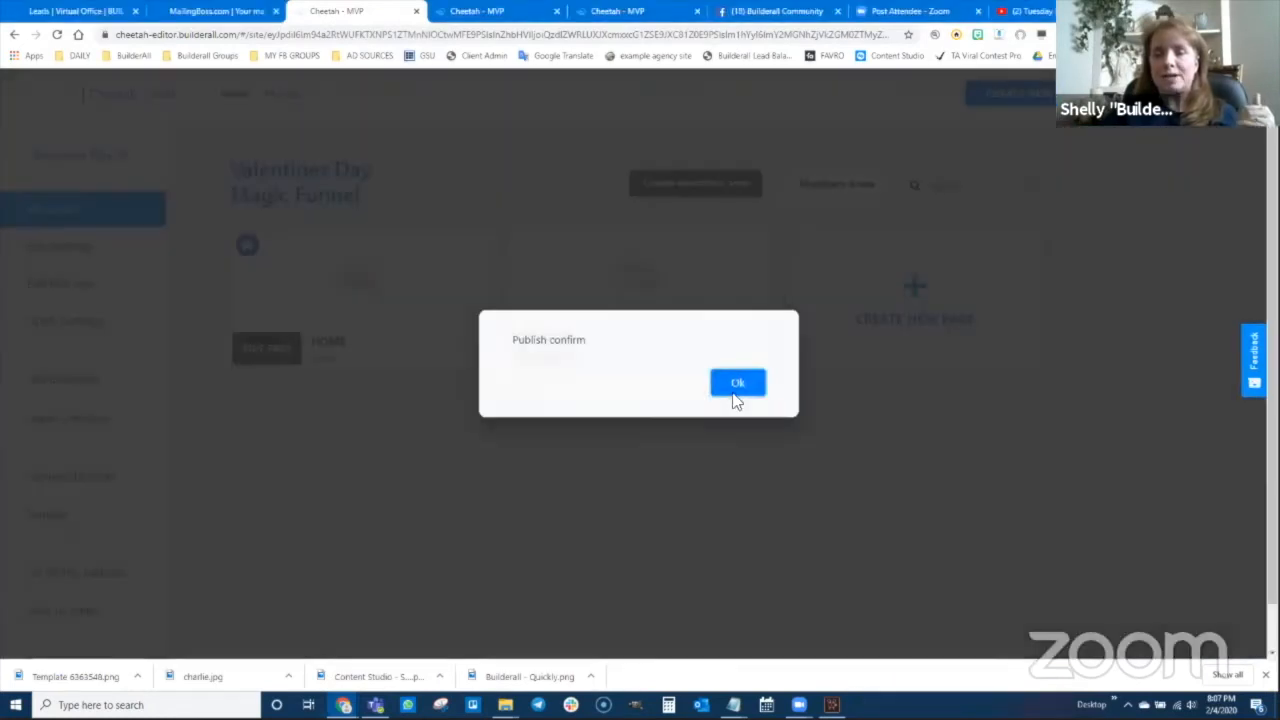
left_click(737, 384)
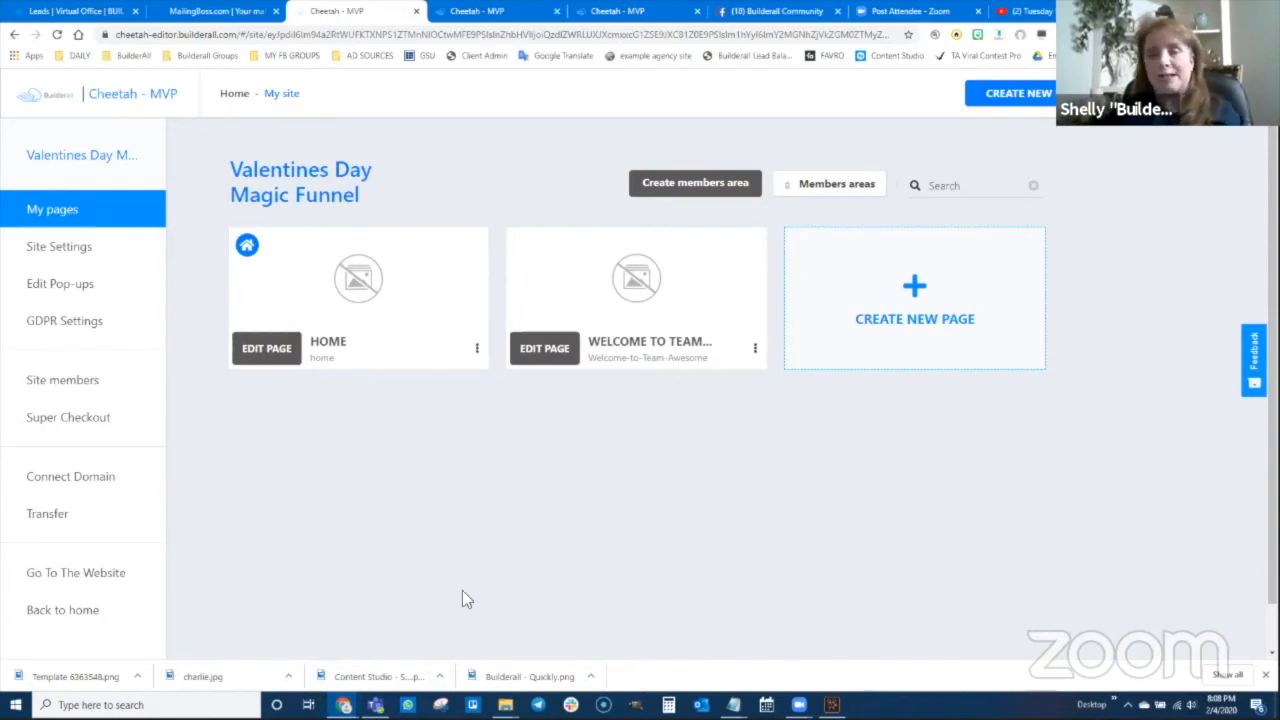
Open the live HOME page from its options menu and select its web address
left_click(477, 348)
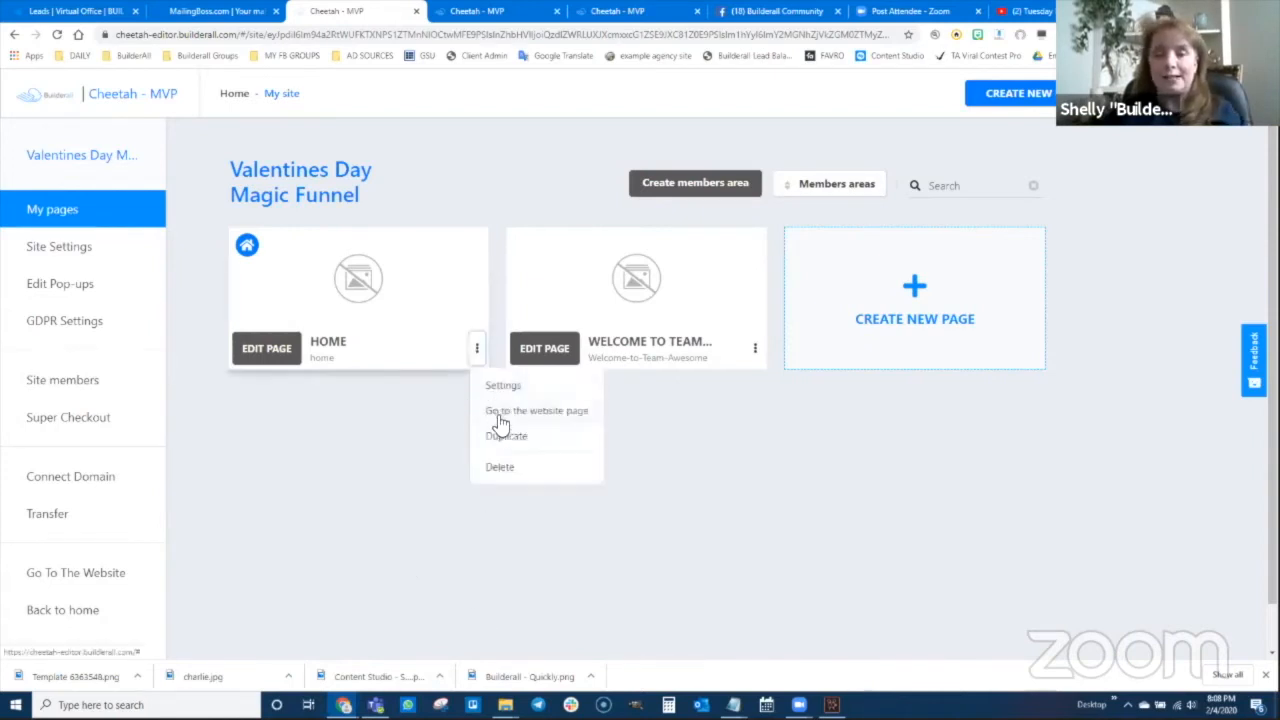
left_click(503, 411)
left_click(438, 35)
key("ctrl+c")
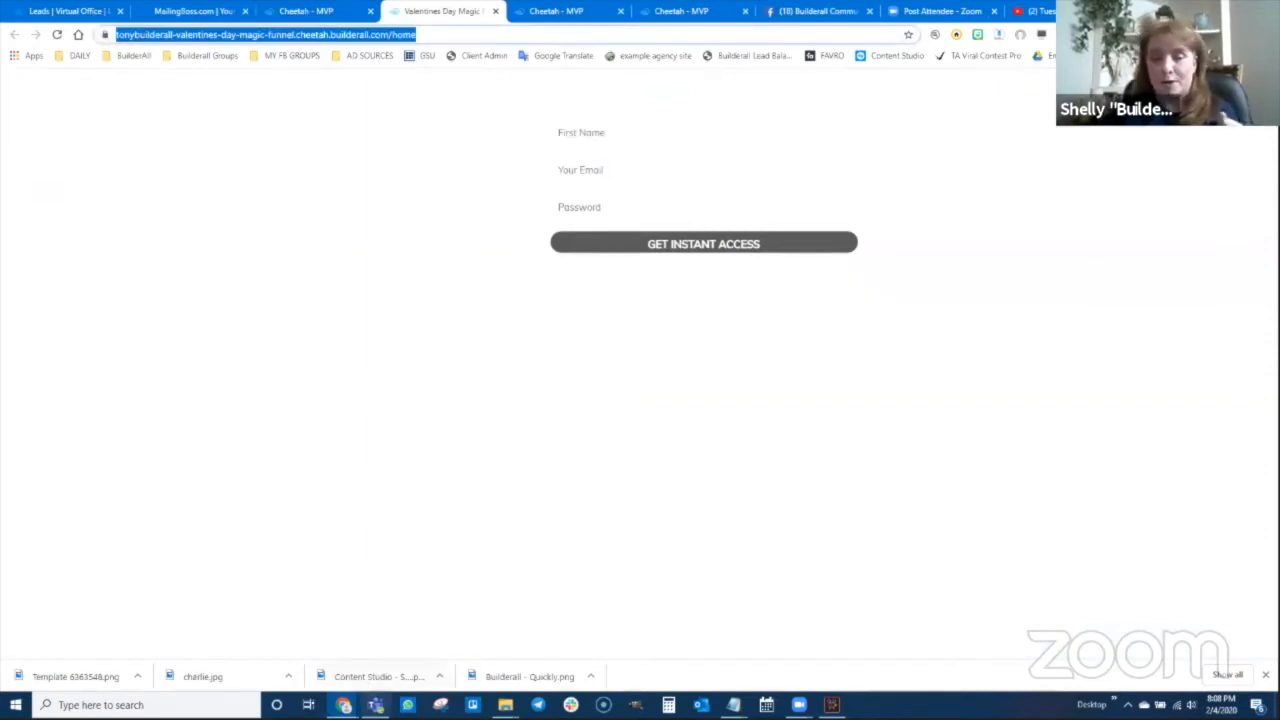
Load the copied funnel address in a new incognito window
left_click(343, 705)
left_click(391, 677)
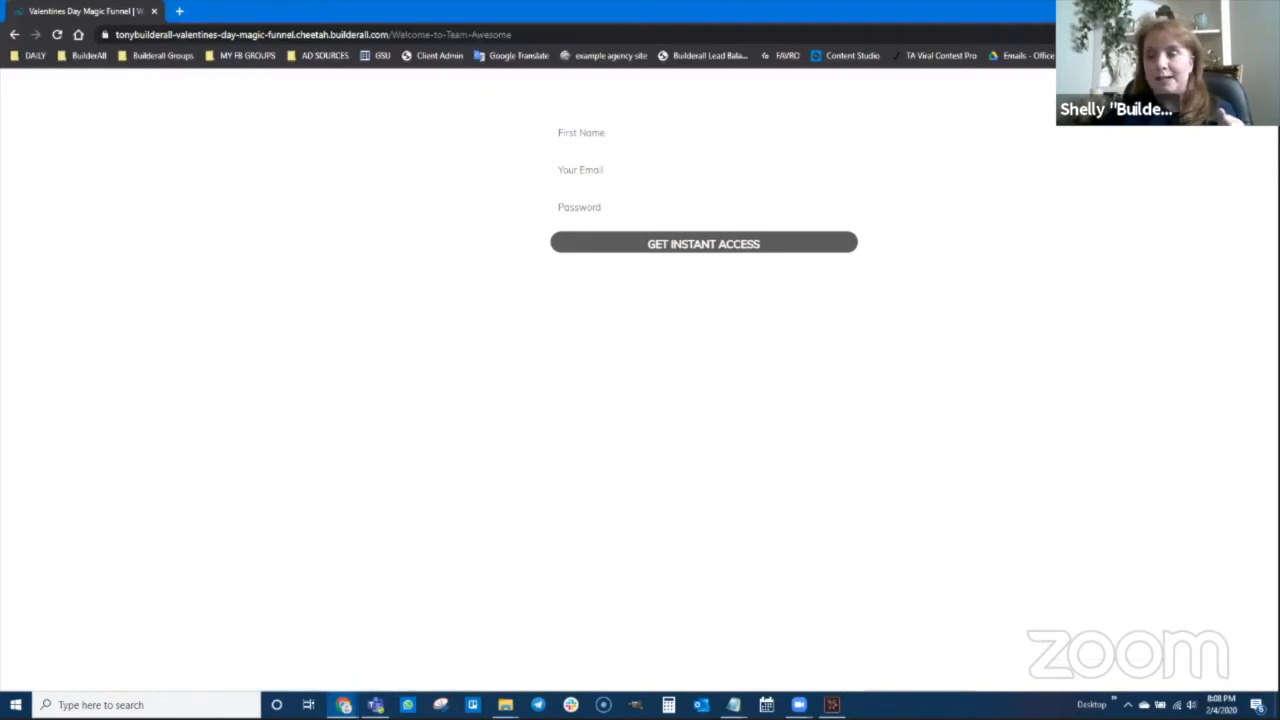
left_click(1264, 11)
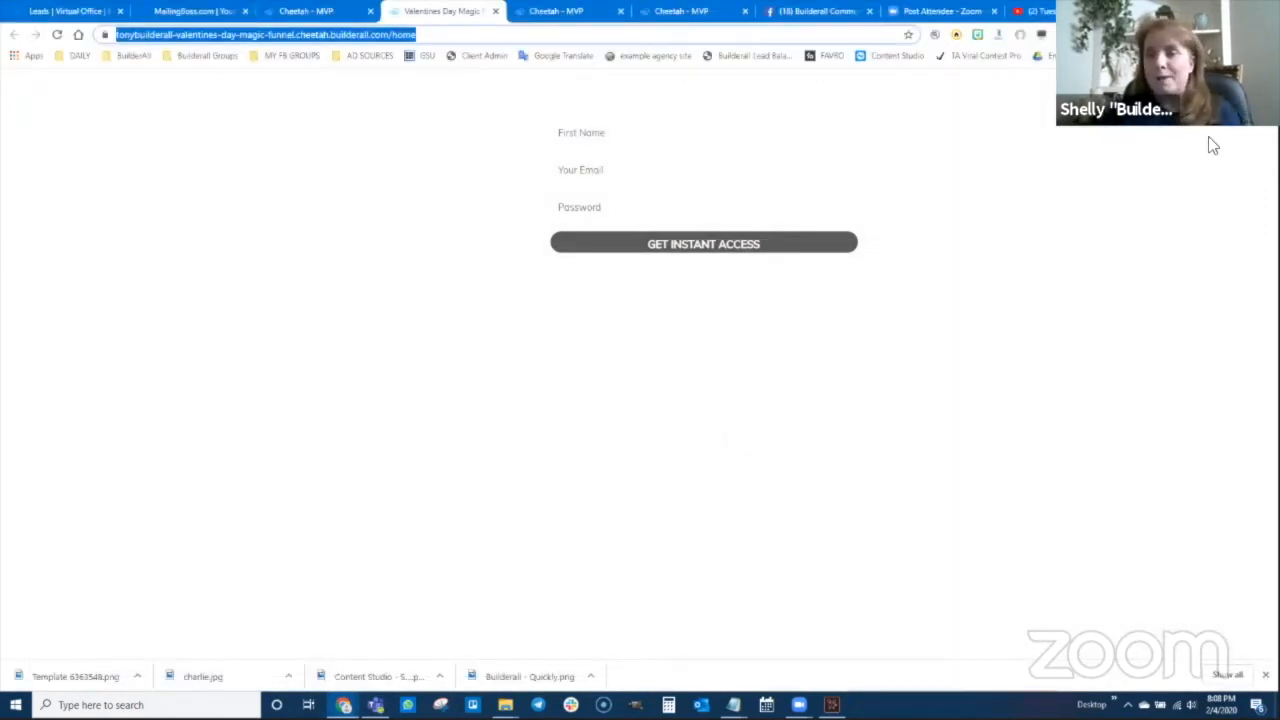
left_click(1266, 34)
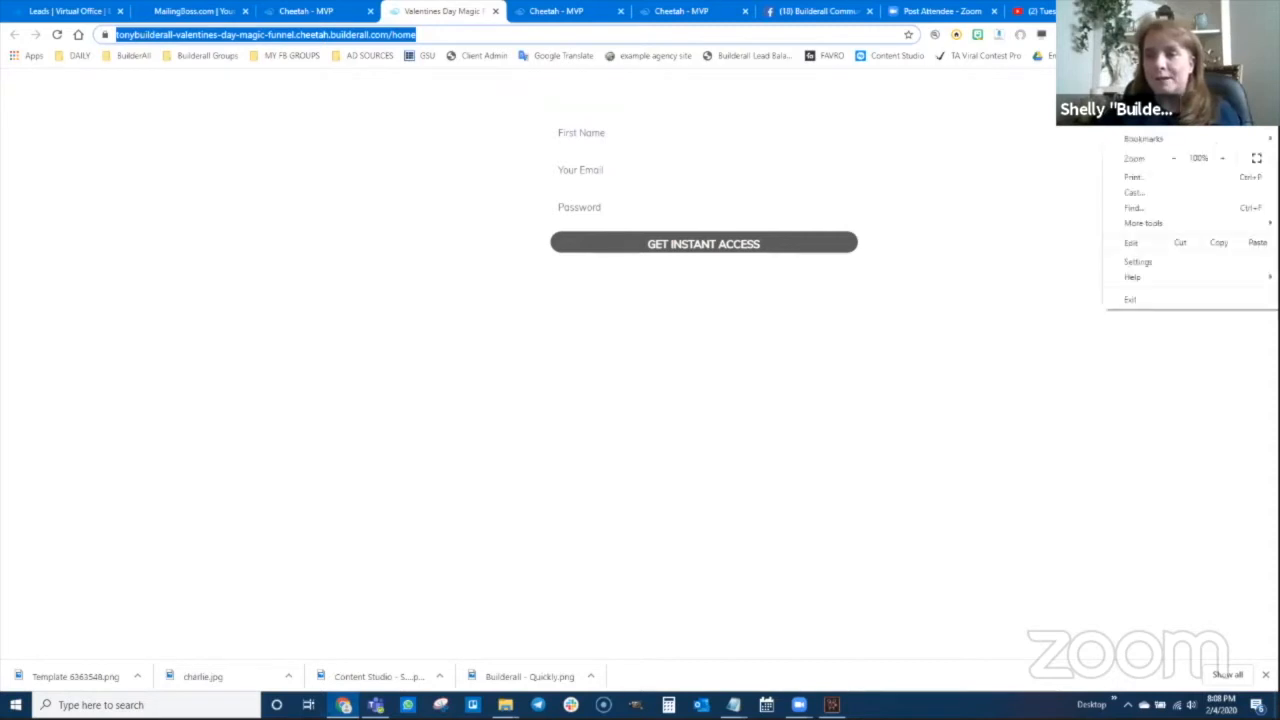
key("ctrl+shift+n")
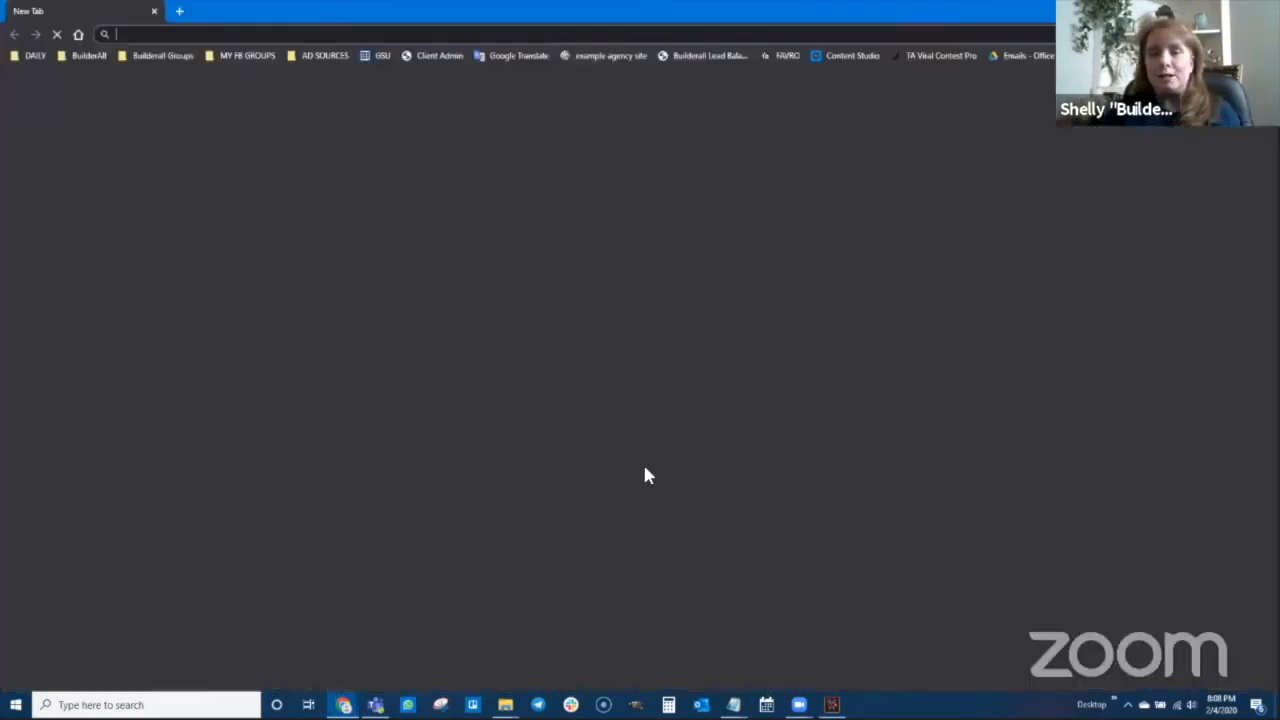
key("ctrl+v")
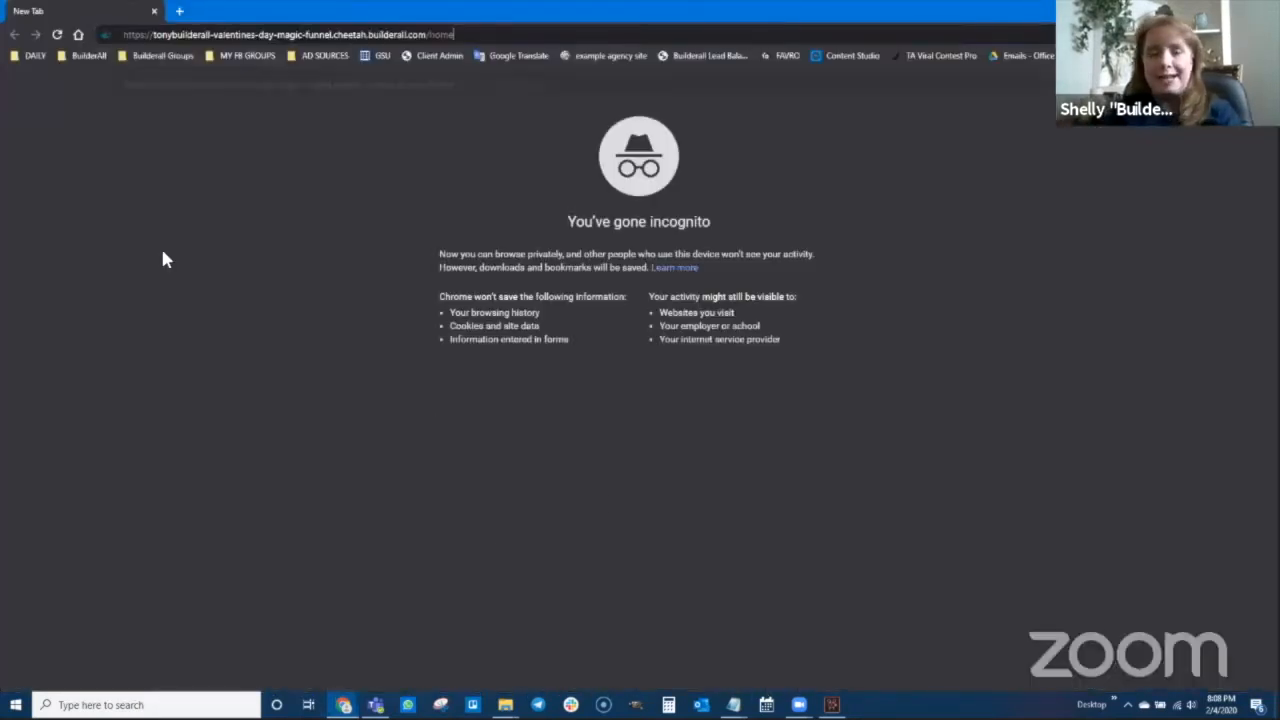
key("Return")
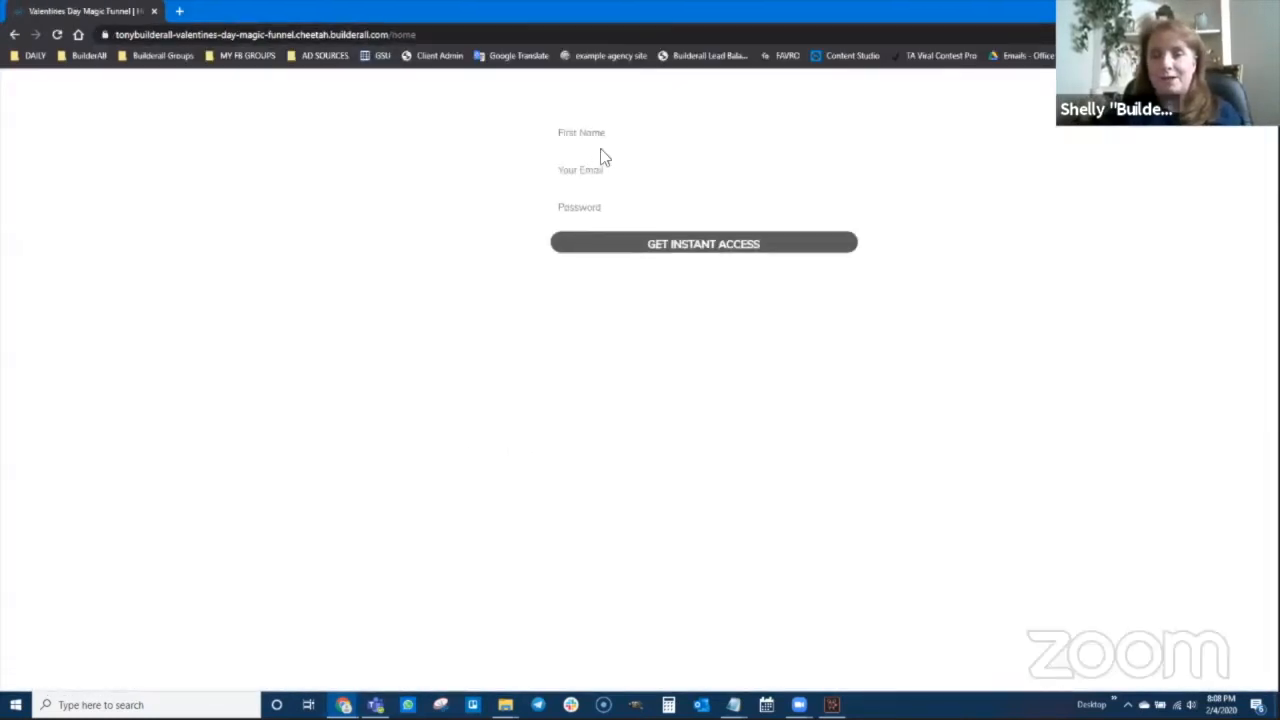
left_click(55, 35)
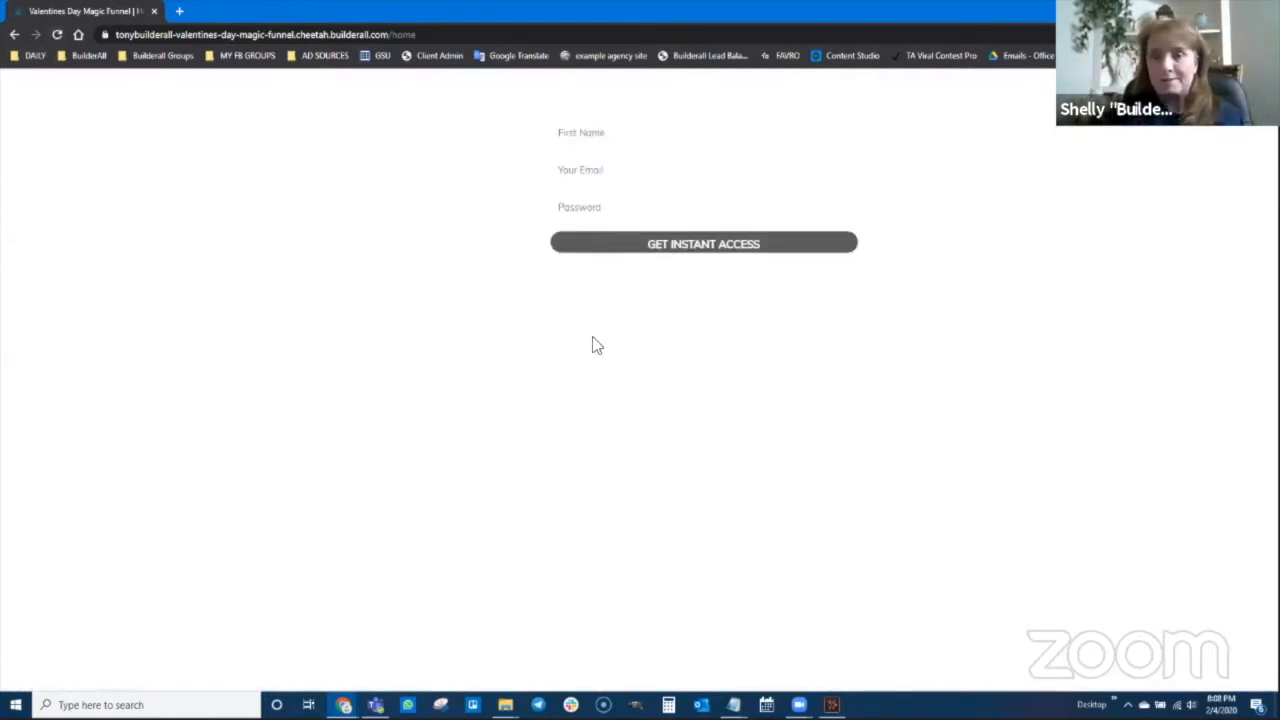
Submit the signup form with a test first name, email and password
left_click(632, 136)
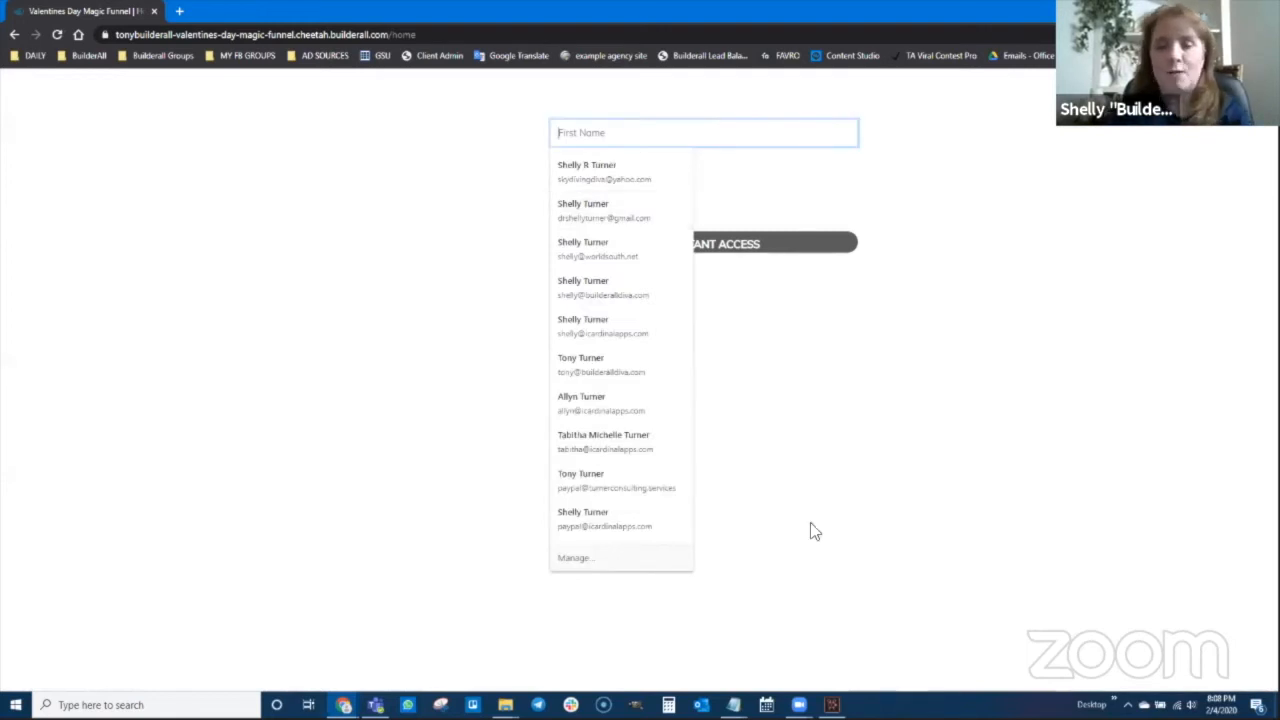
type("Wonder Woman")
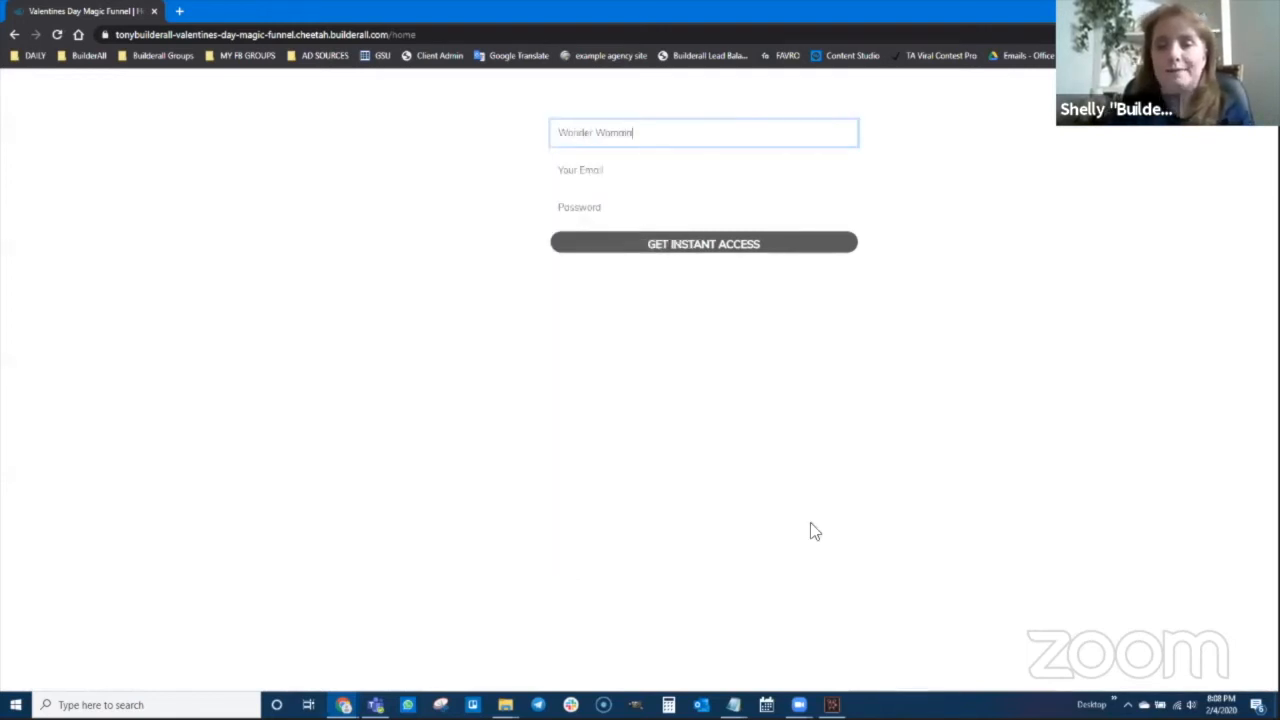
key("Tab")
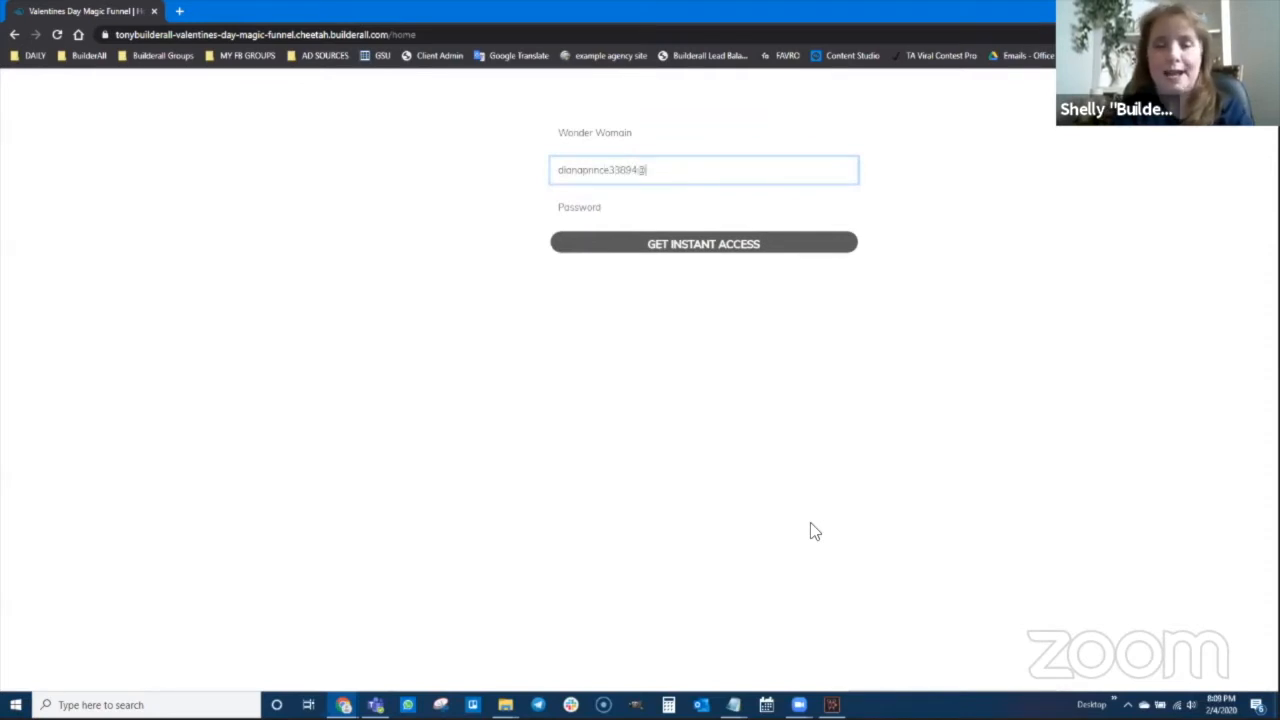
key("Tab")
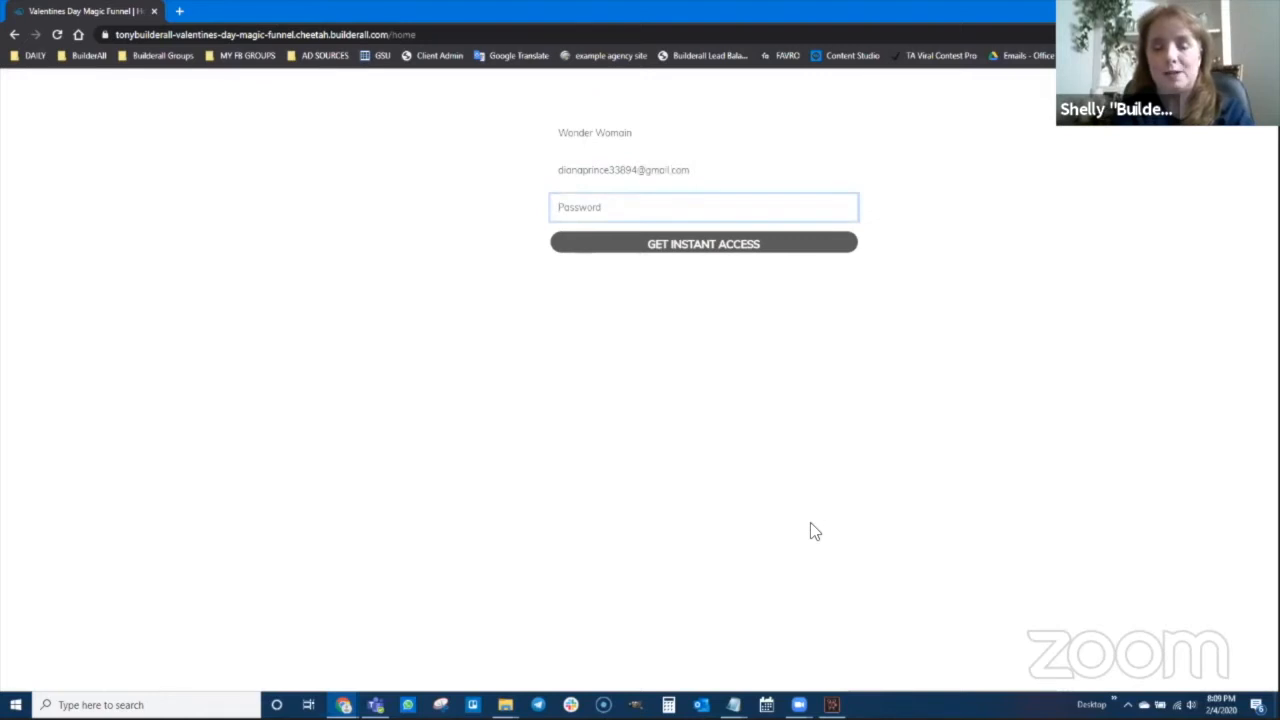
type("p")
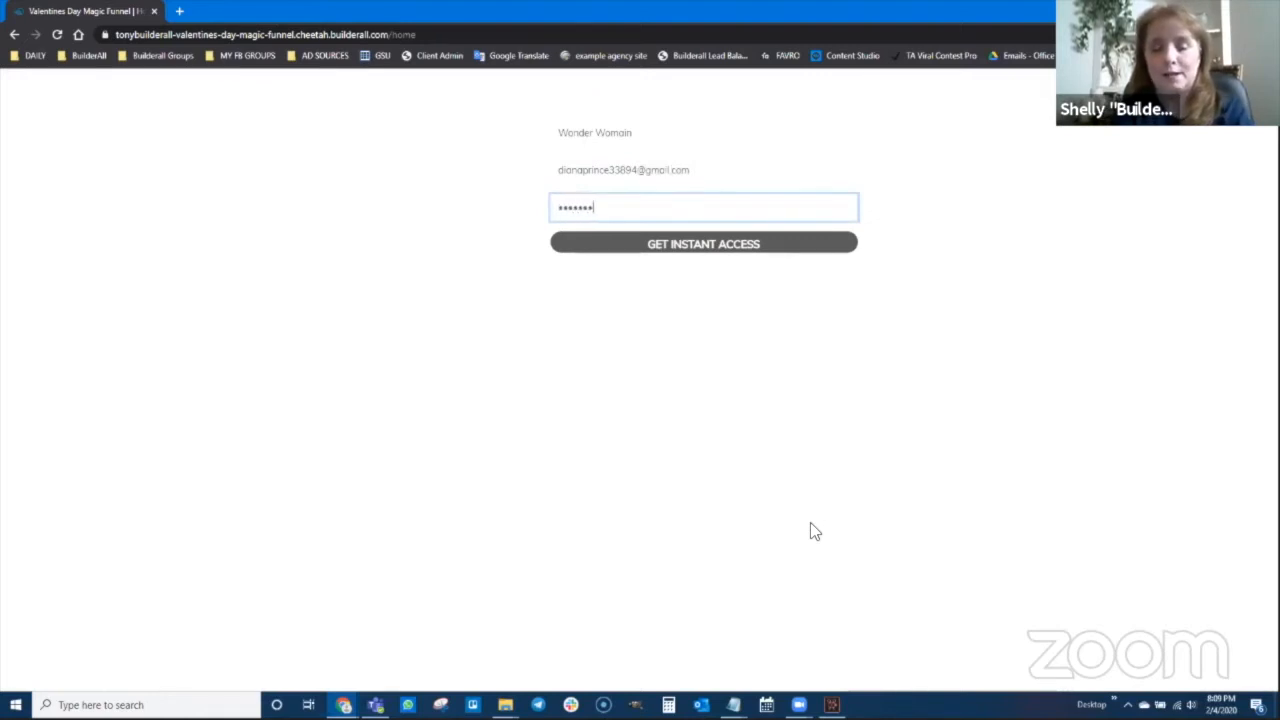
type("**********")
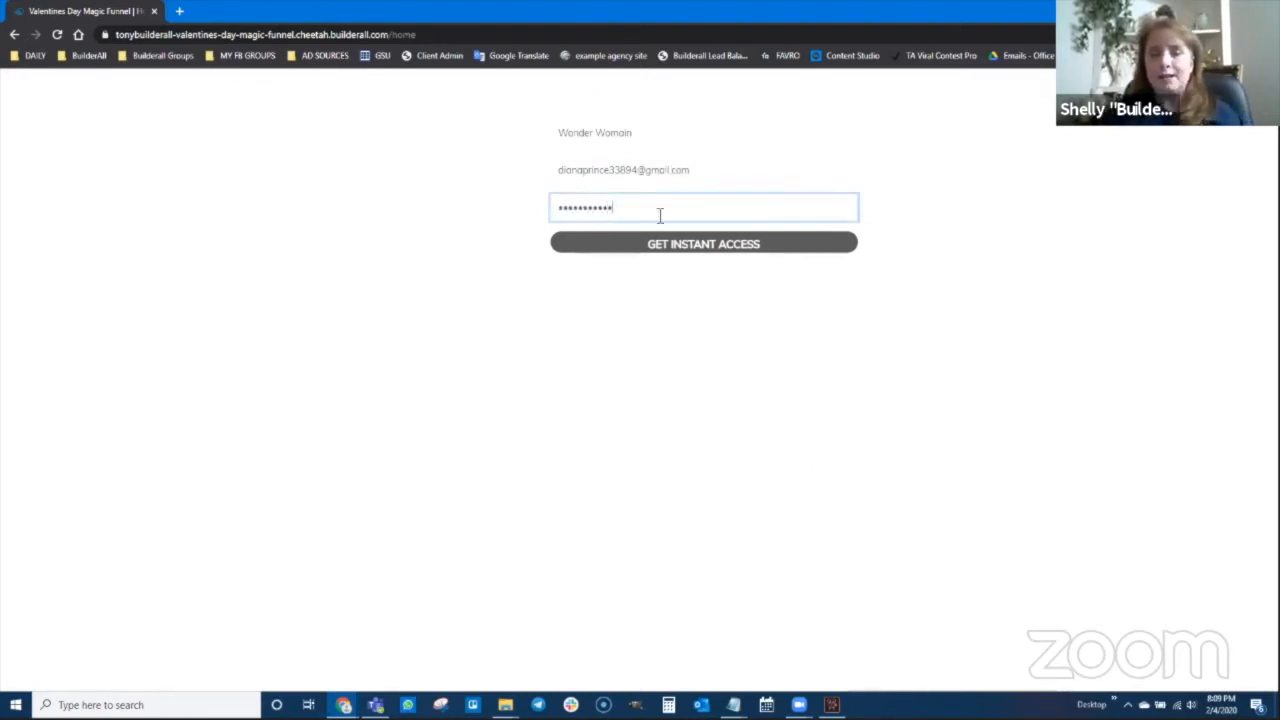
left_click(679, 246)
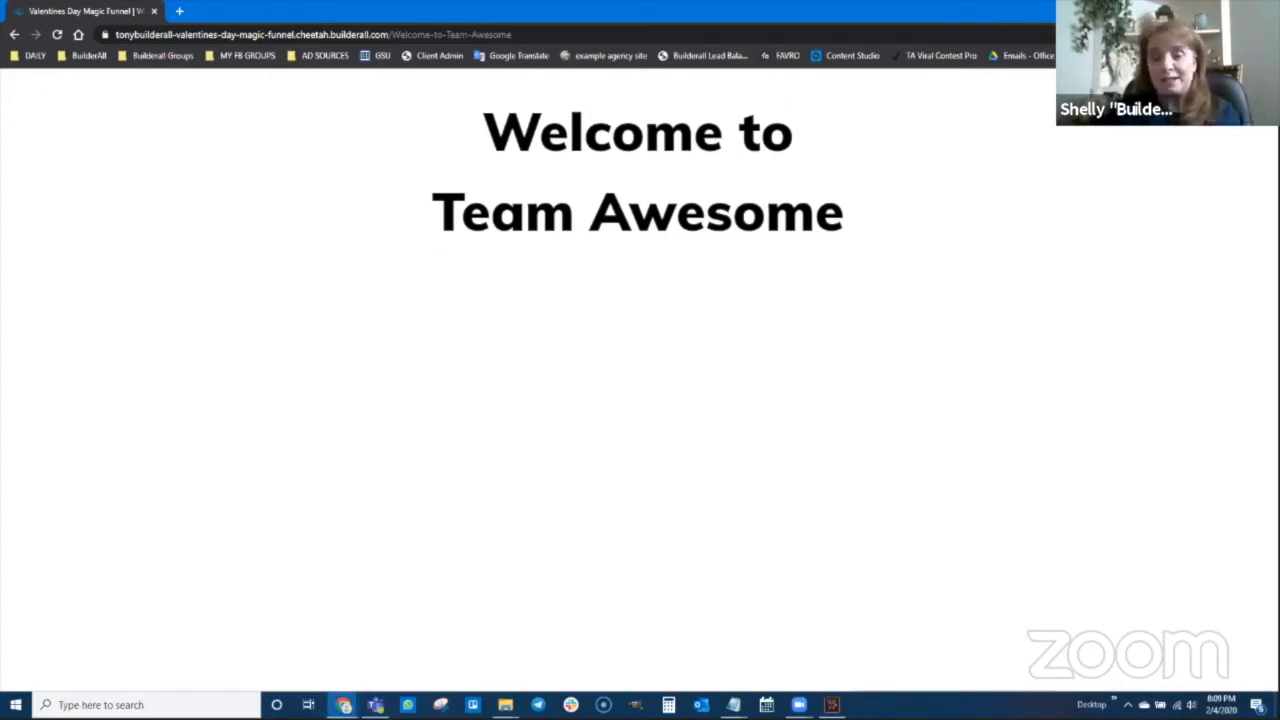
Reload Builderall Office Leads to show 2 MFVAL leads, then switch to MailingBoss
mouse_move(343, 705)
left_click(280, 662)
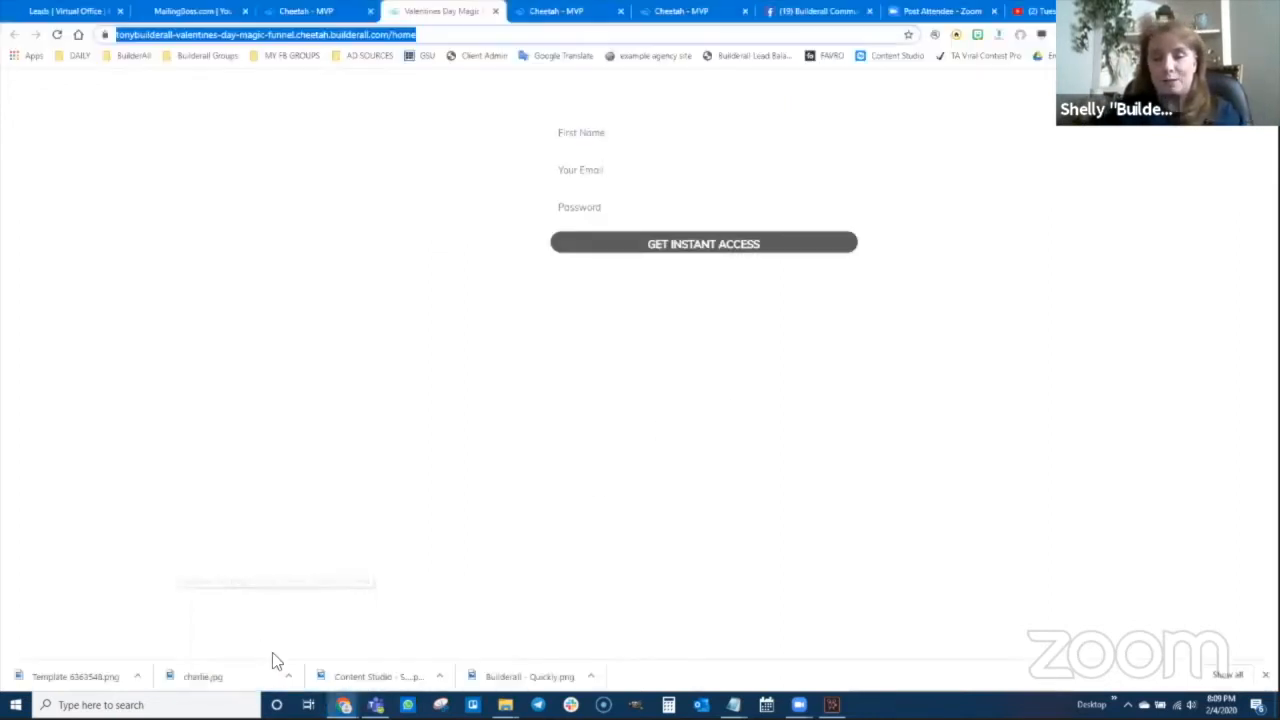
left_click(57, 12)
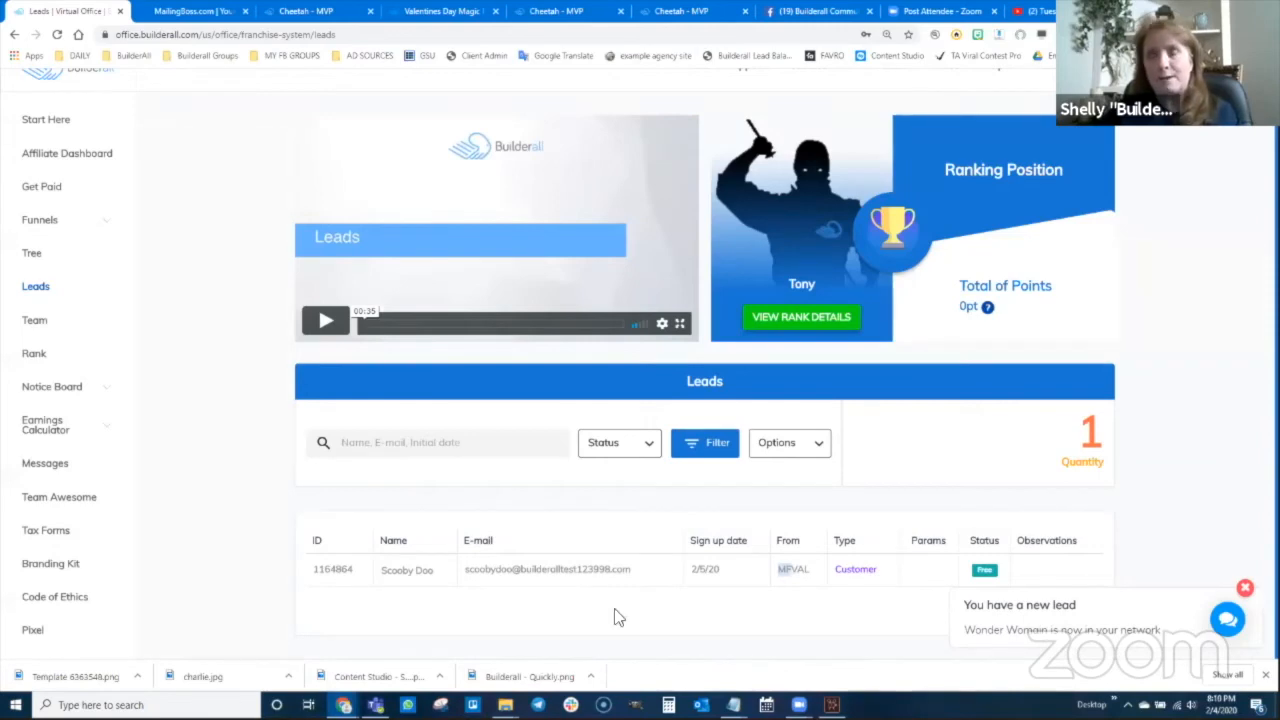
left_click(57, 34)
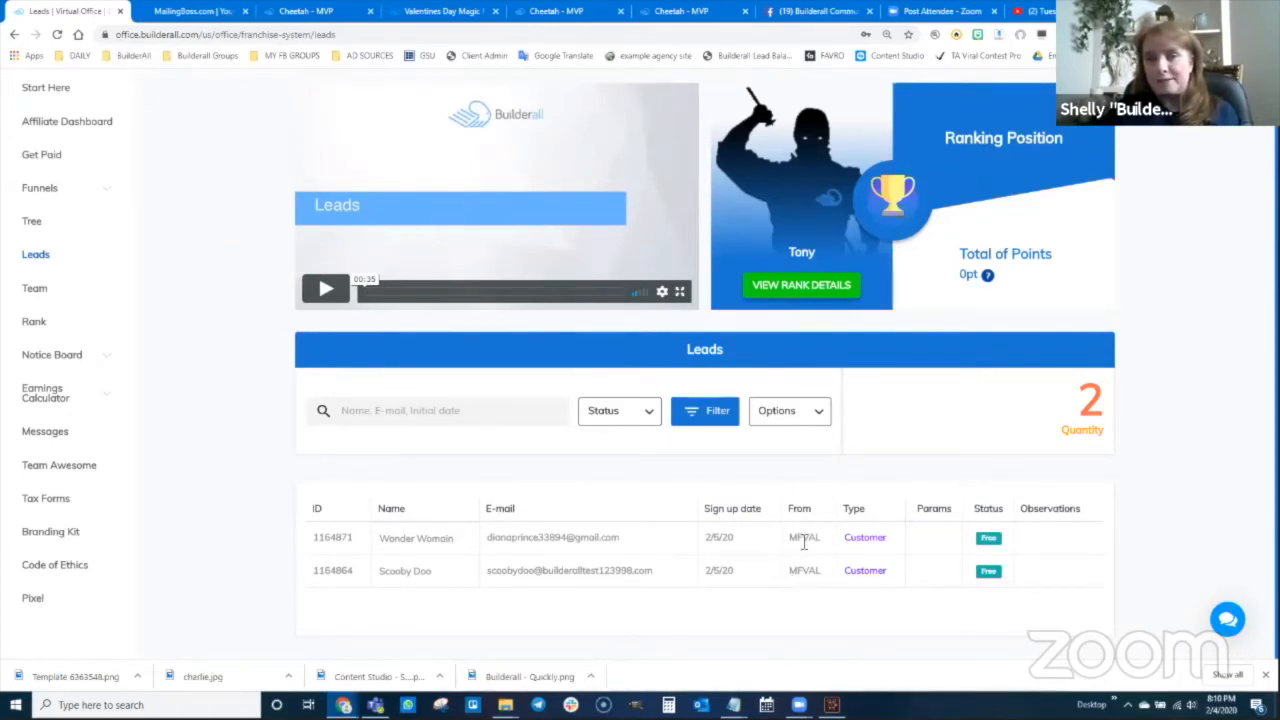
left_click(205, 12)
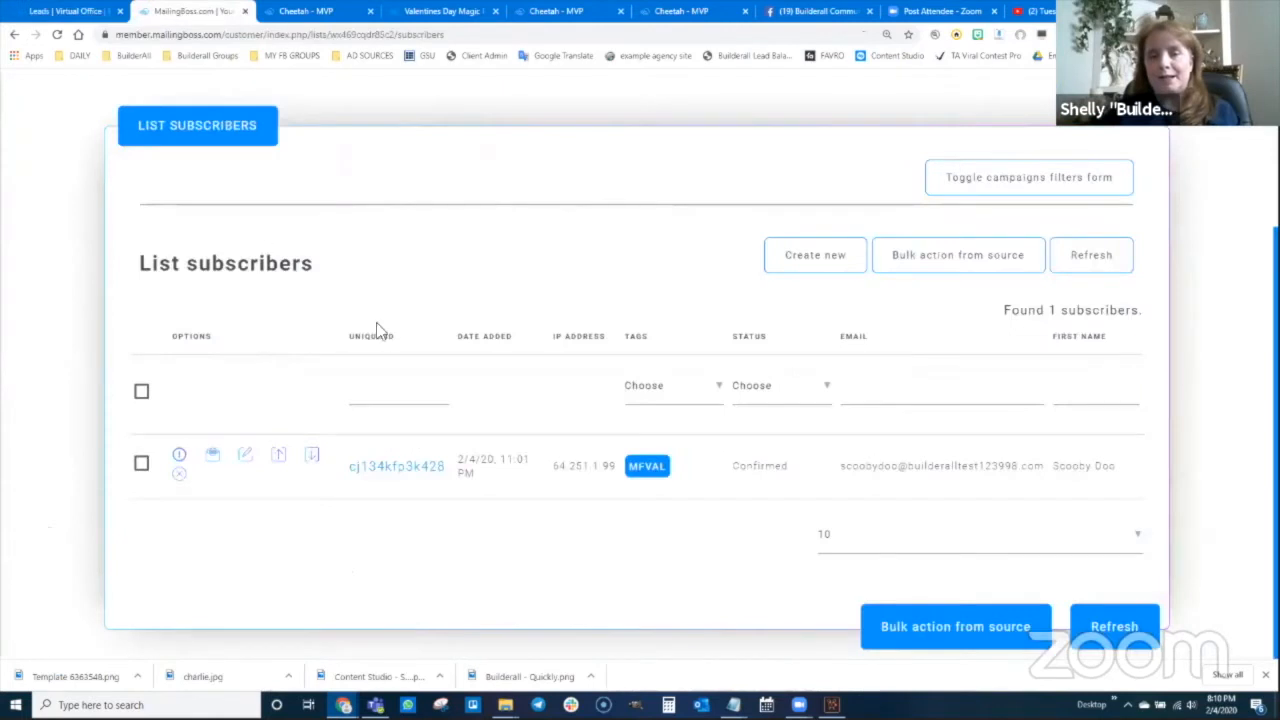
Reload the MailingBoss subscriber list to show 2 confirmed MFVAL subscribers
left_click(57, 35)
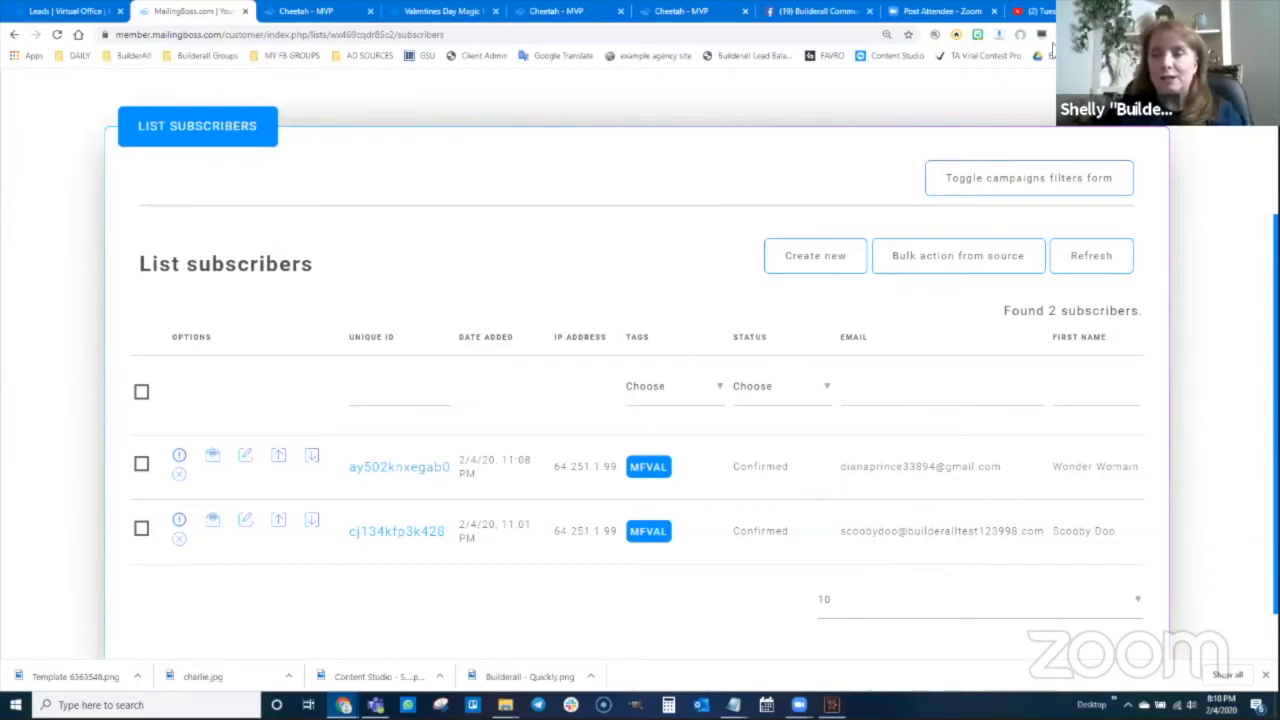
Open getyourfreebiewebsite.com in a new tab, review it and select its address
key("ctrl+t")
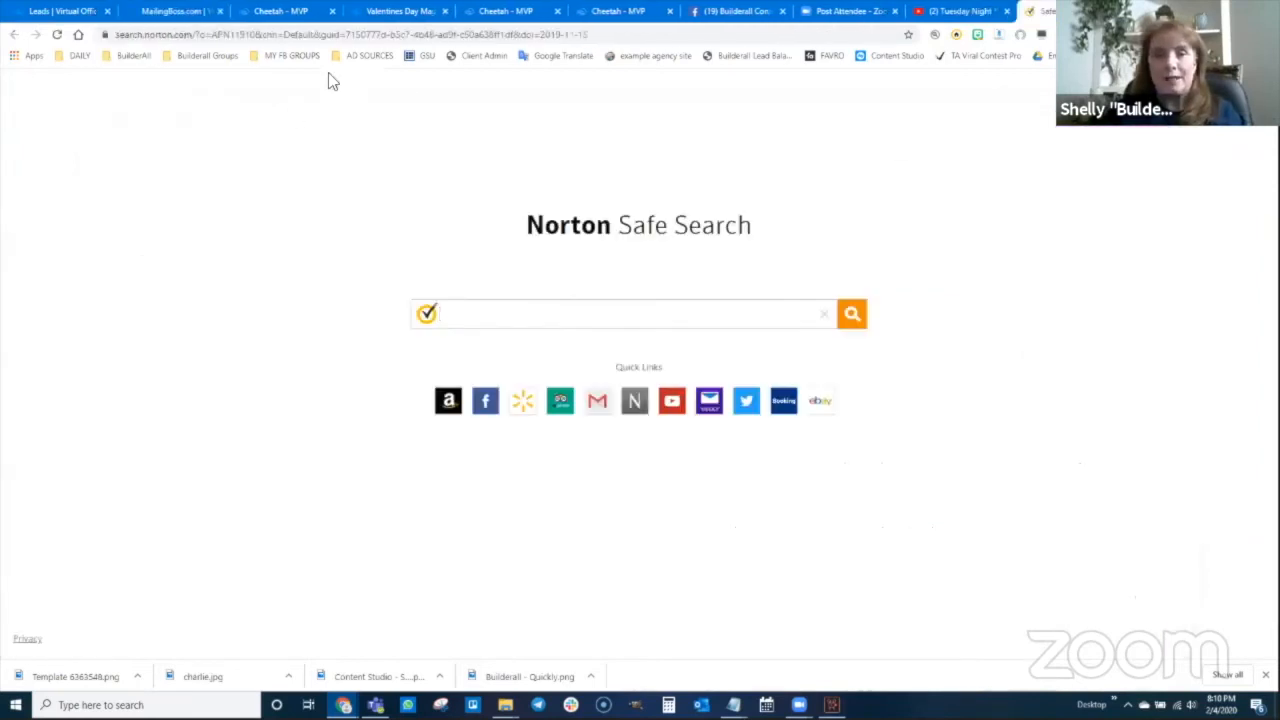
left_click(363, 34)
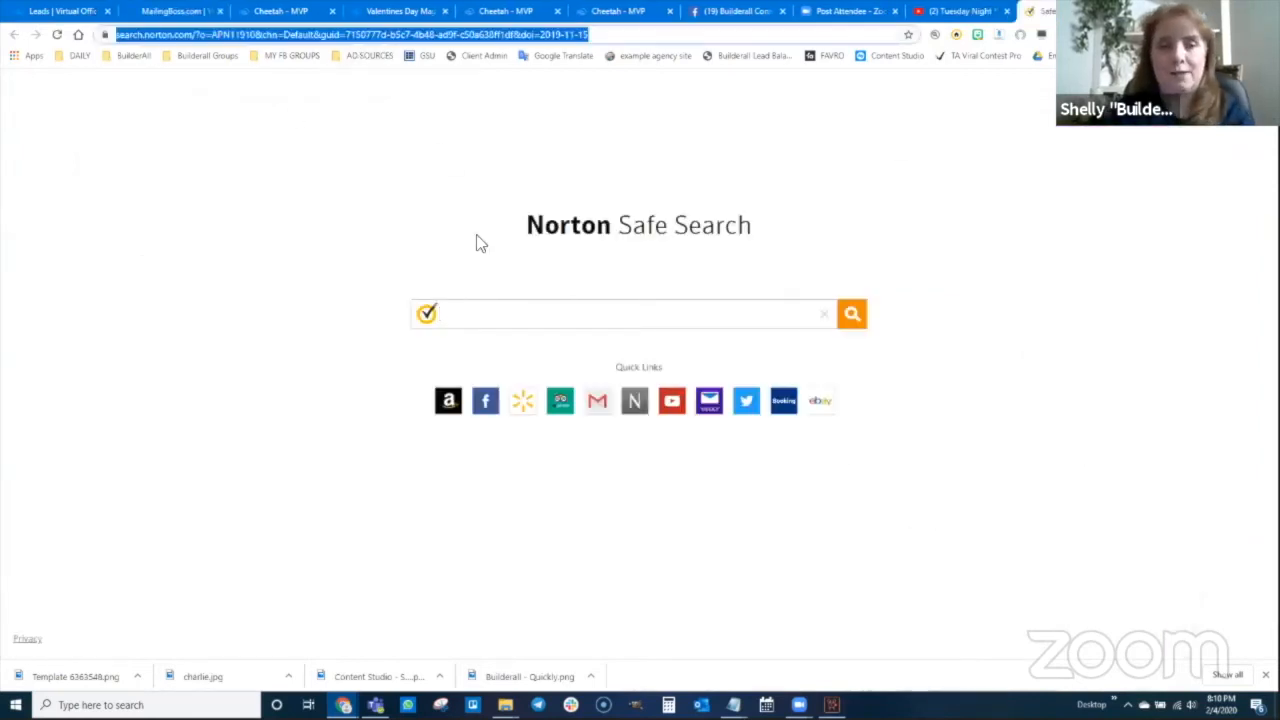
type("getyourfree")
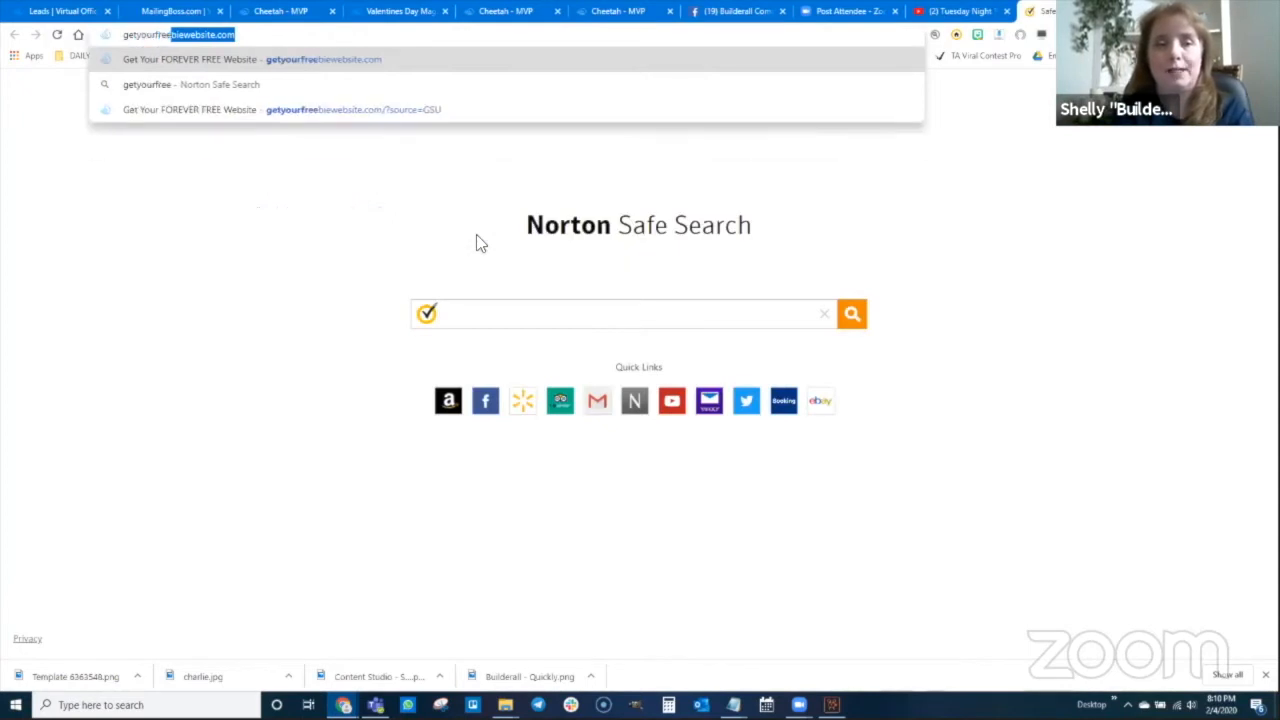
type("biewebsite.com")
key("Return")
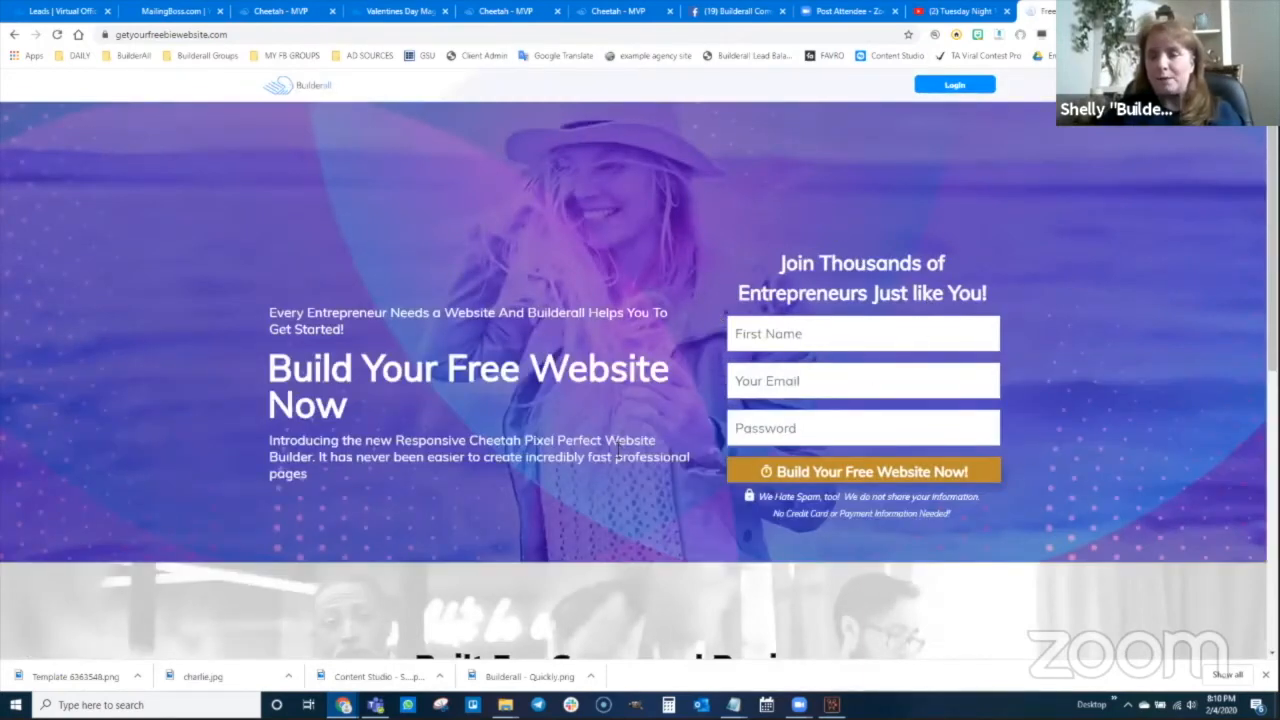
scroll(618, 452, "down", 3)
scroll(618, 452, "down", 5)
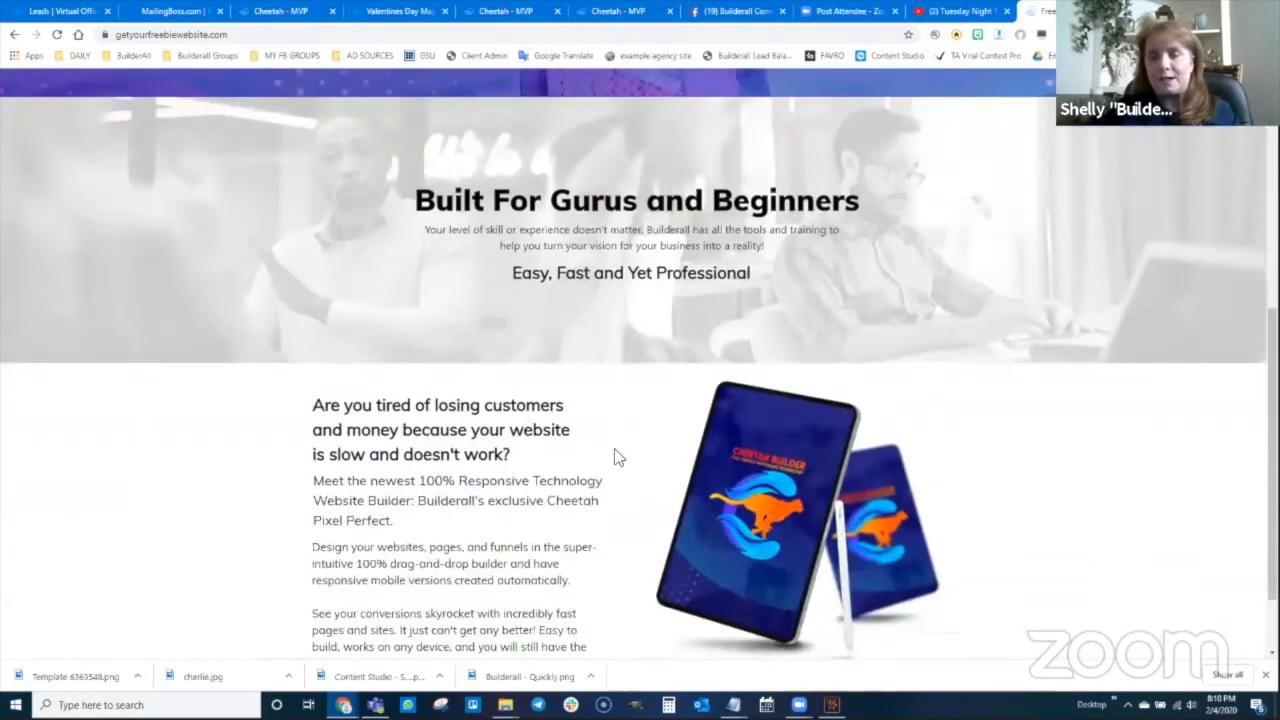
scroll(697, 540, "up", 10)
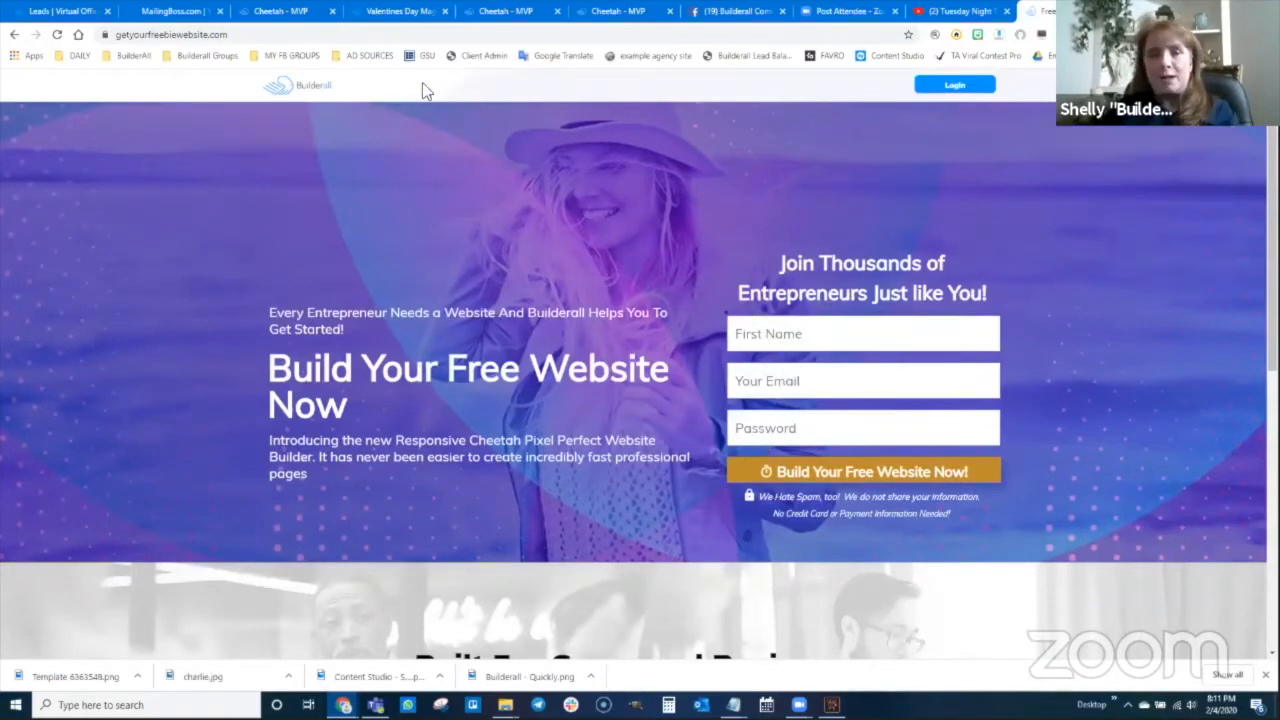
left_click(300, 34)
key("ctrl+c")
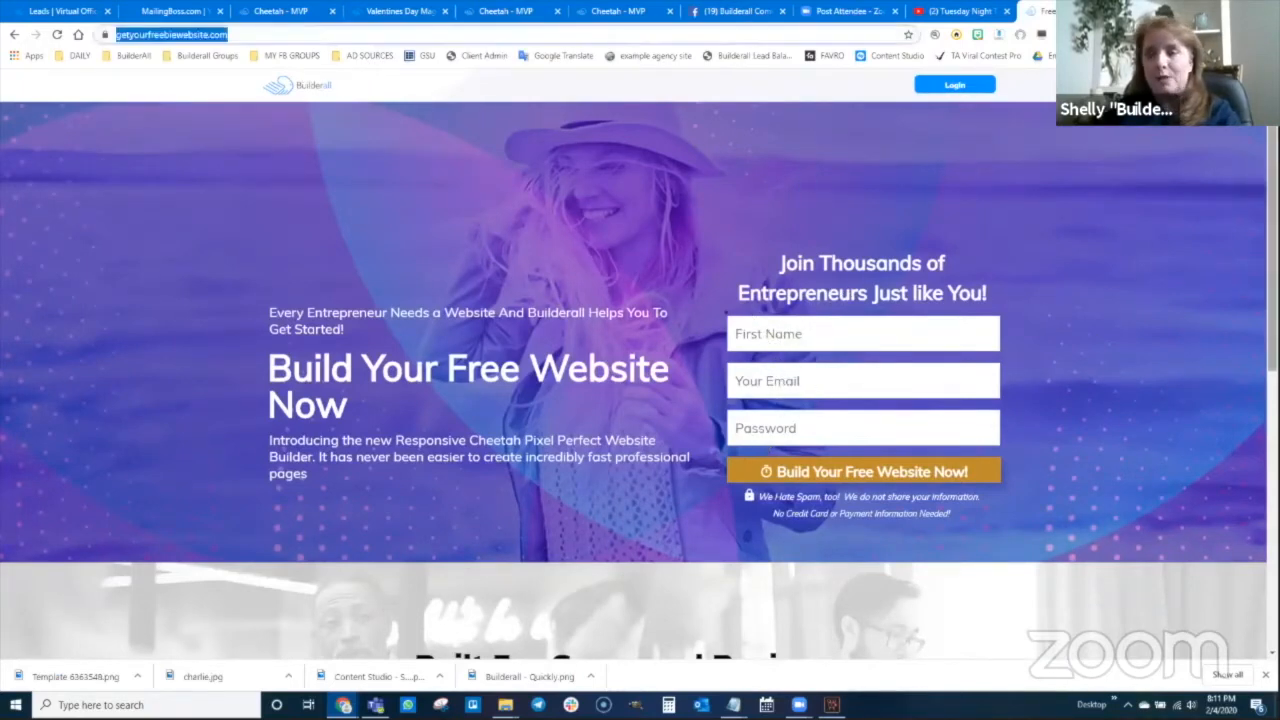
Load the copied opt-in page address in a new incognito window
left_click(343, 705)
left_click(408, 660)
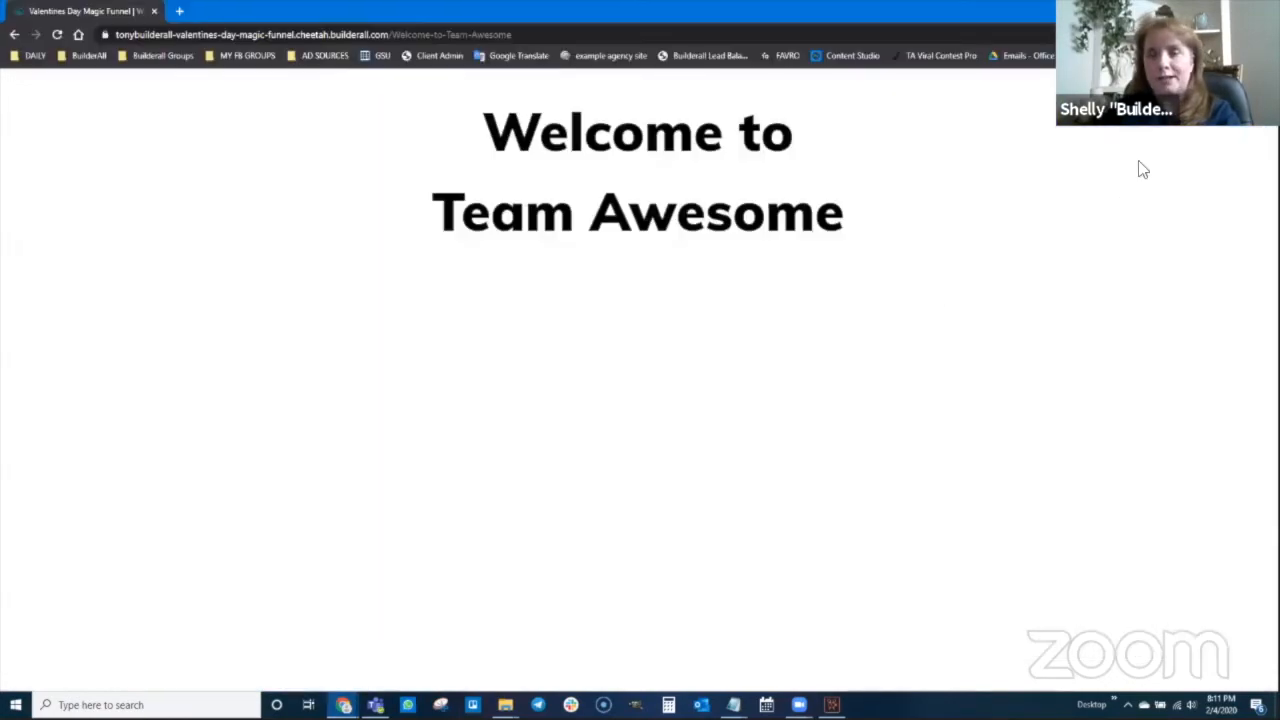
left_click(1262, 9)
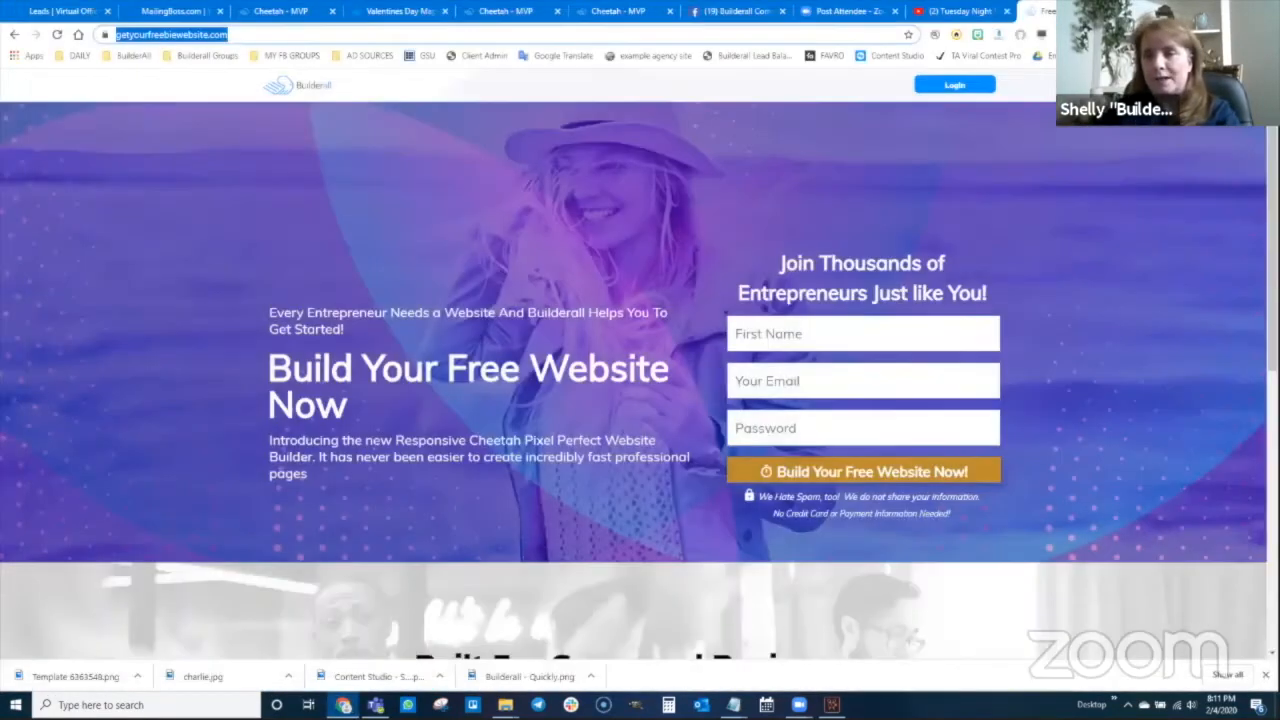
left_click(1268, 34)
left_click(1150, 86)
key("ctrl+v")
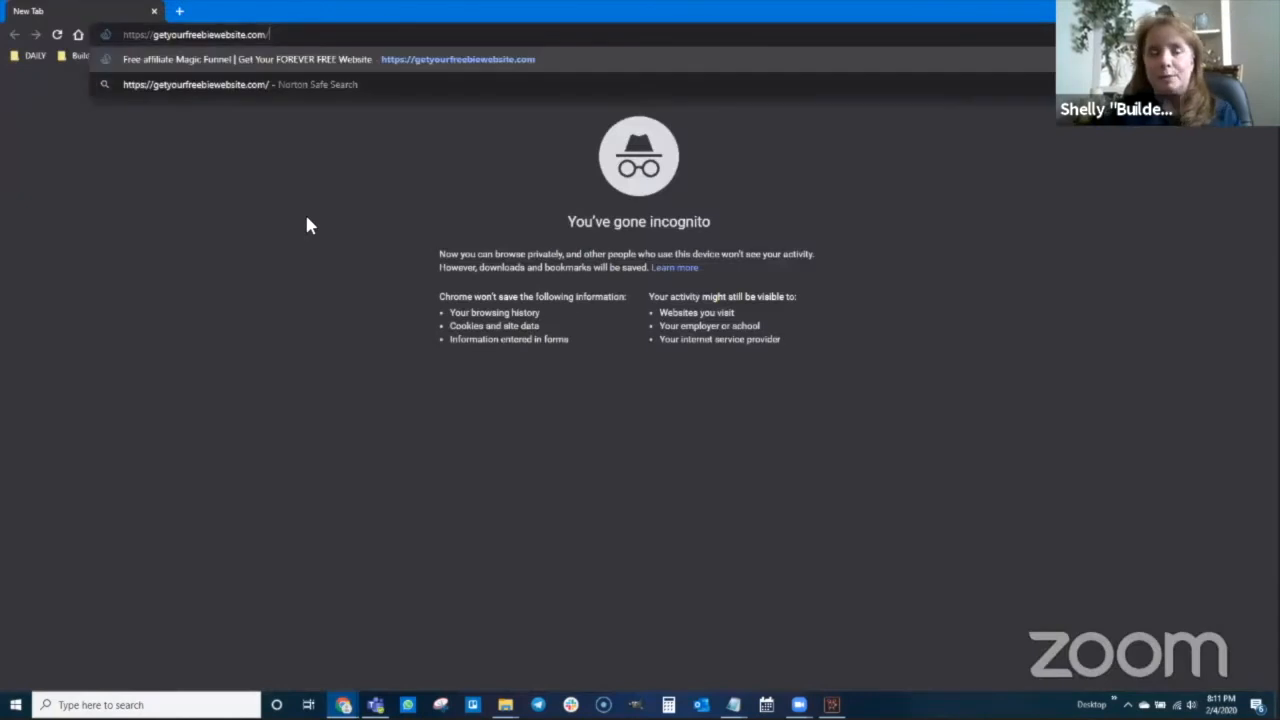
key("Return")
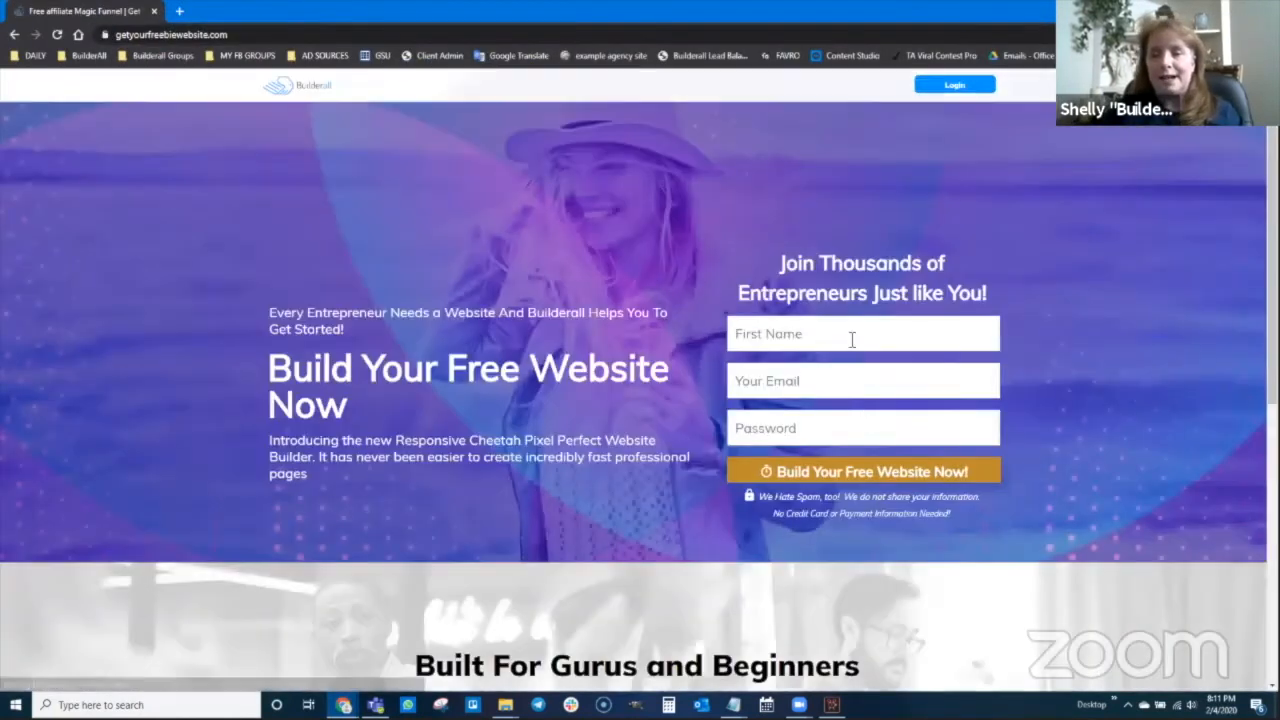
Submit the opt-in form with a test first name, email and password
left_click(852, 339)
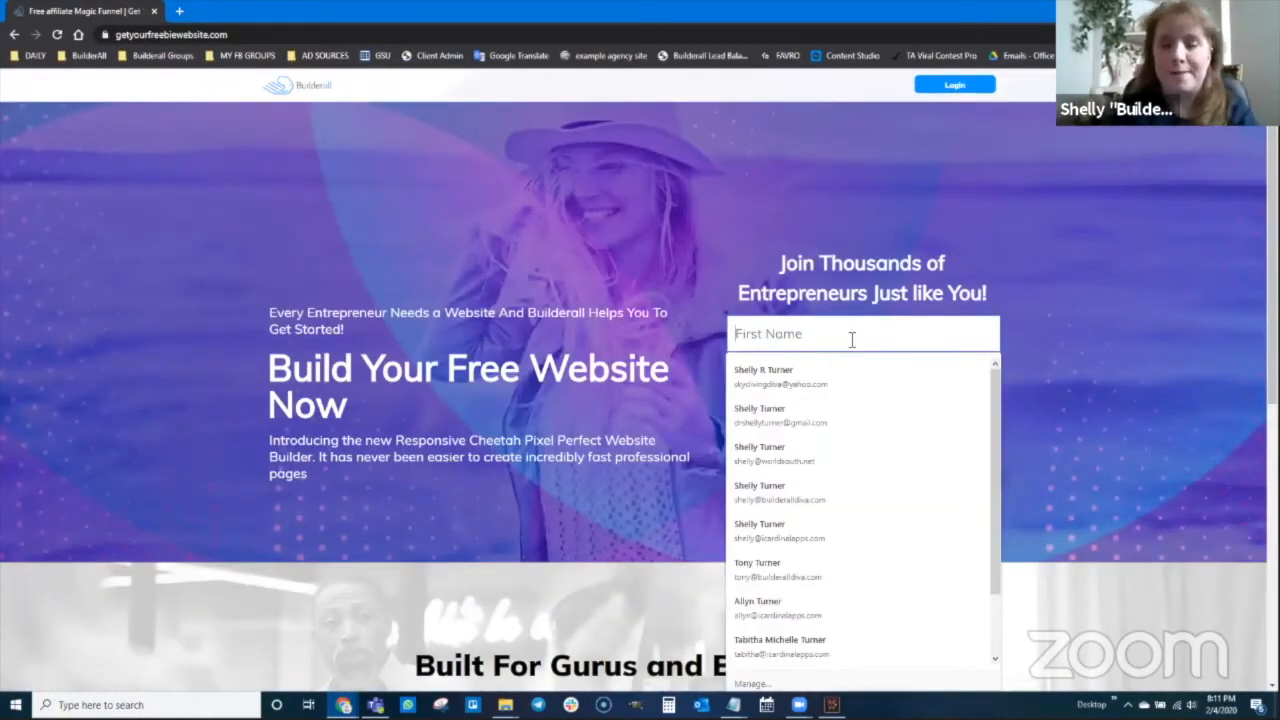
type("Batman")
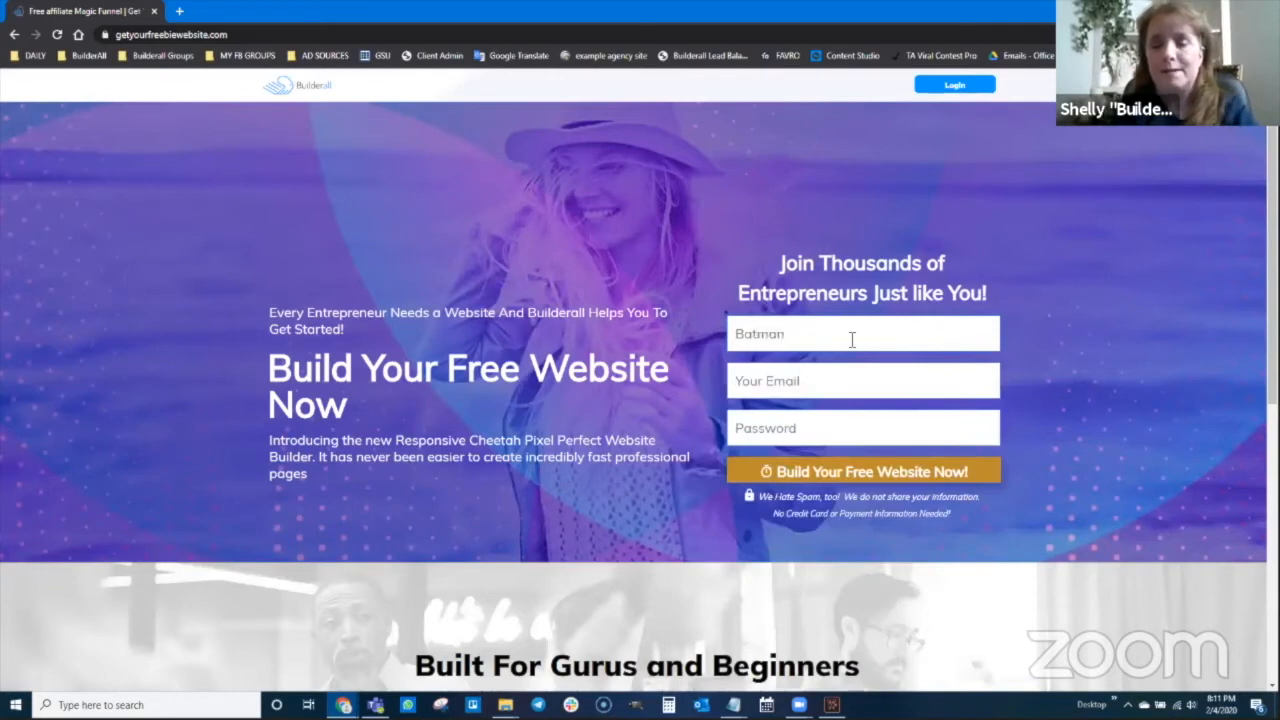
key("Tab")
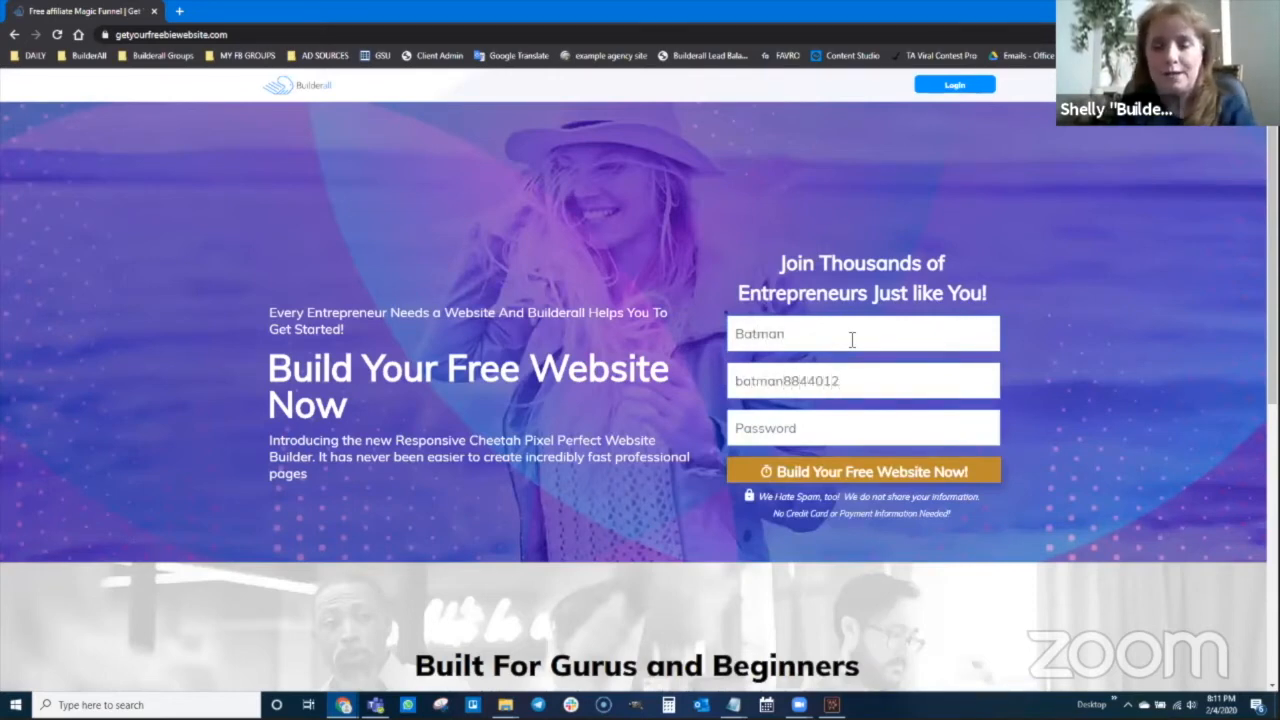
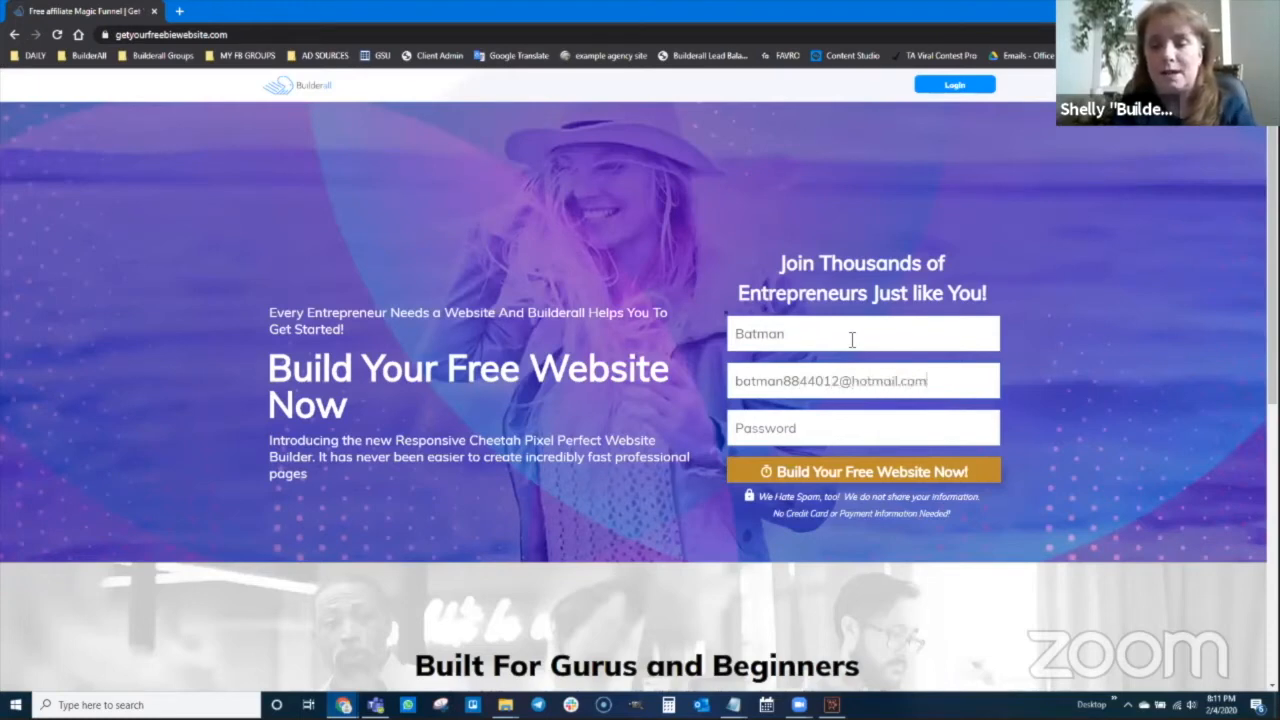
type("••")
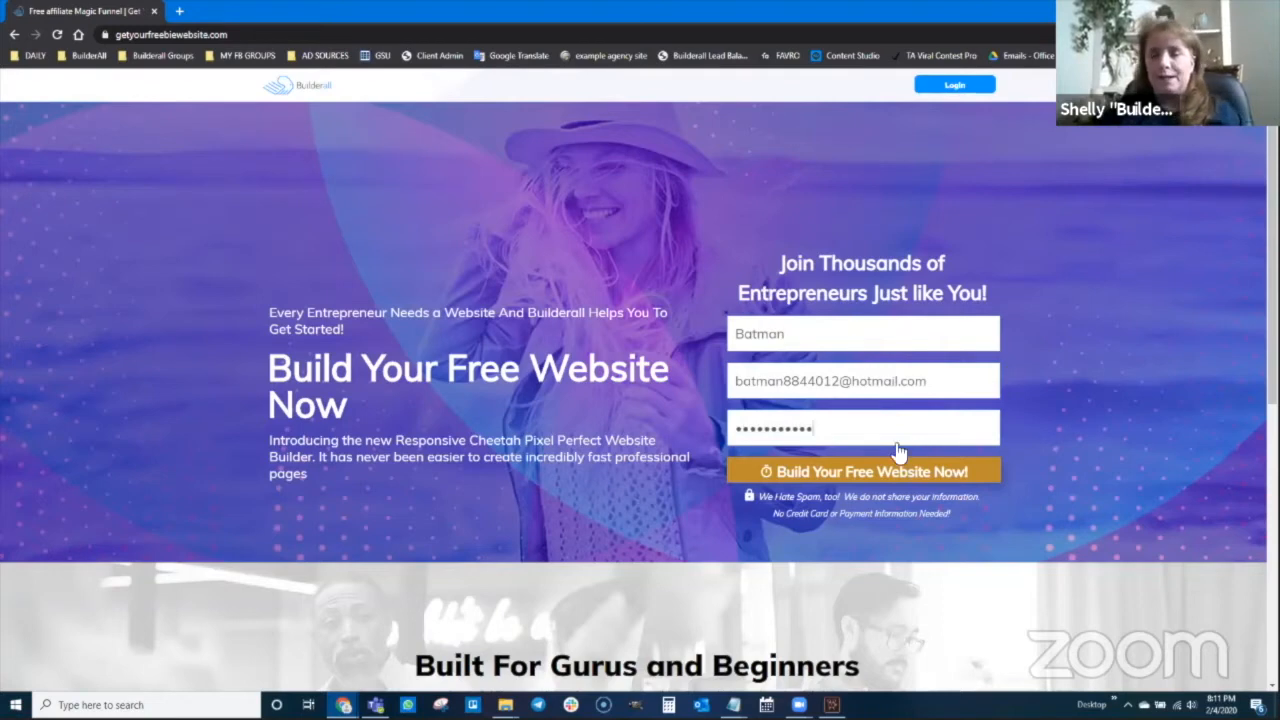
left_click(852, 478)
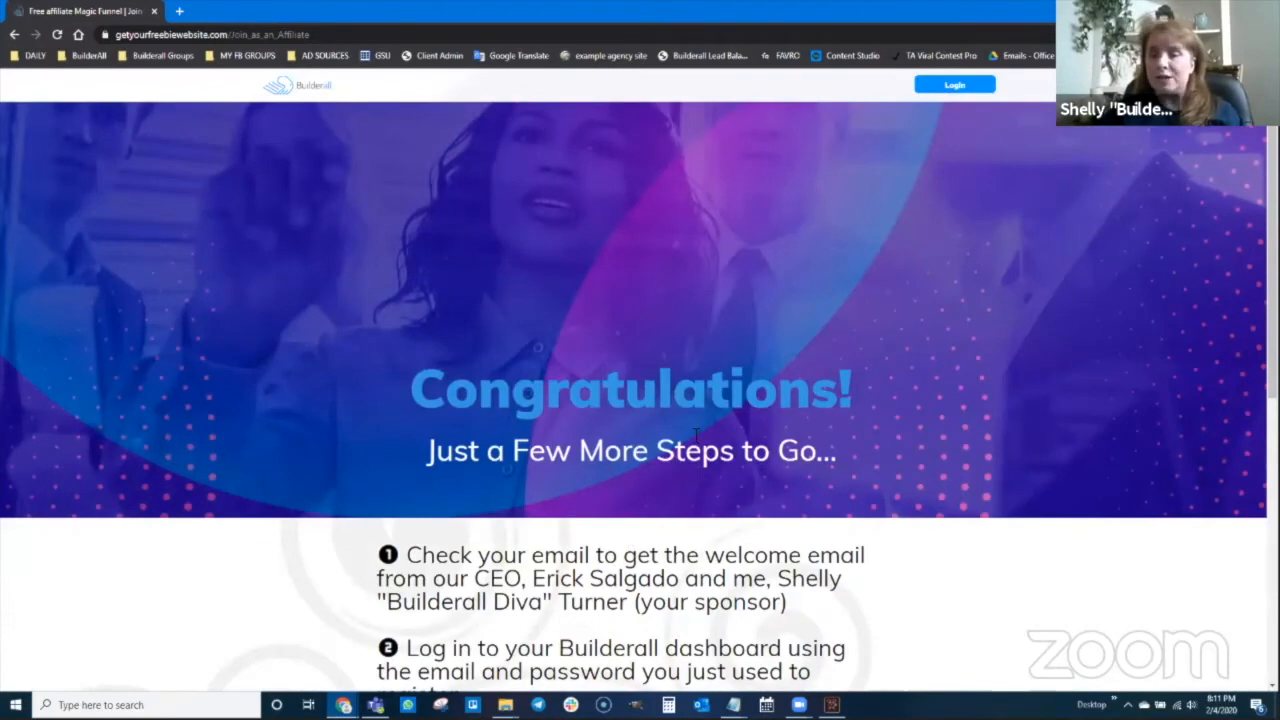
Scroll through the Congratulations page listing the login and free-affiliate steps
scroll(696, 434, "down", 3)
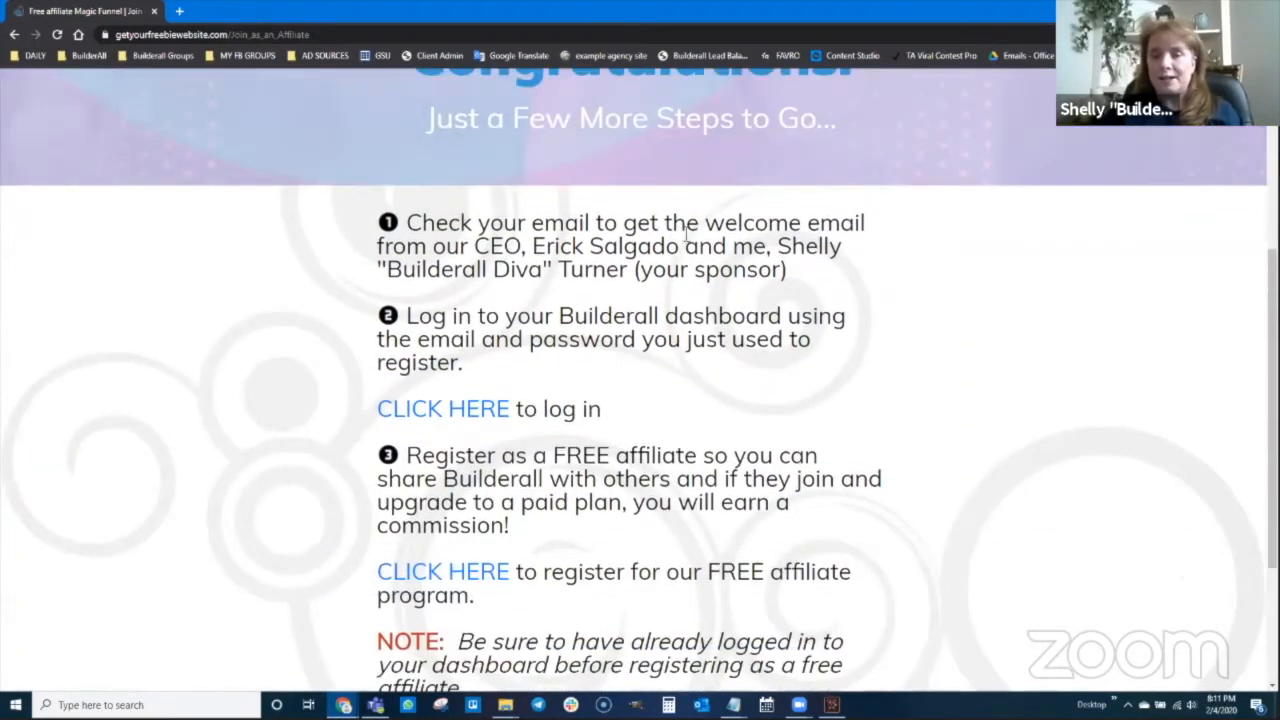
scroll(540, 305, "down", 1)
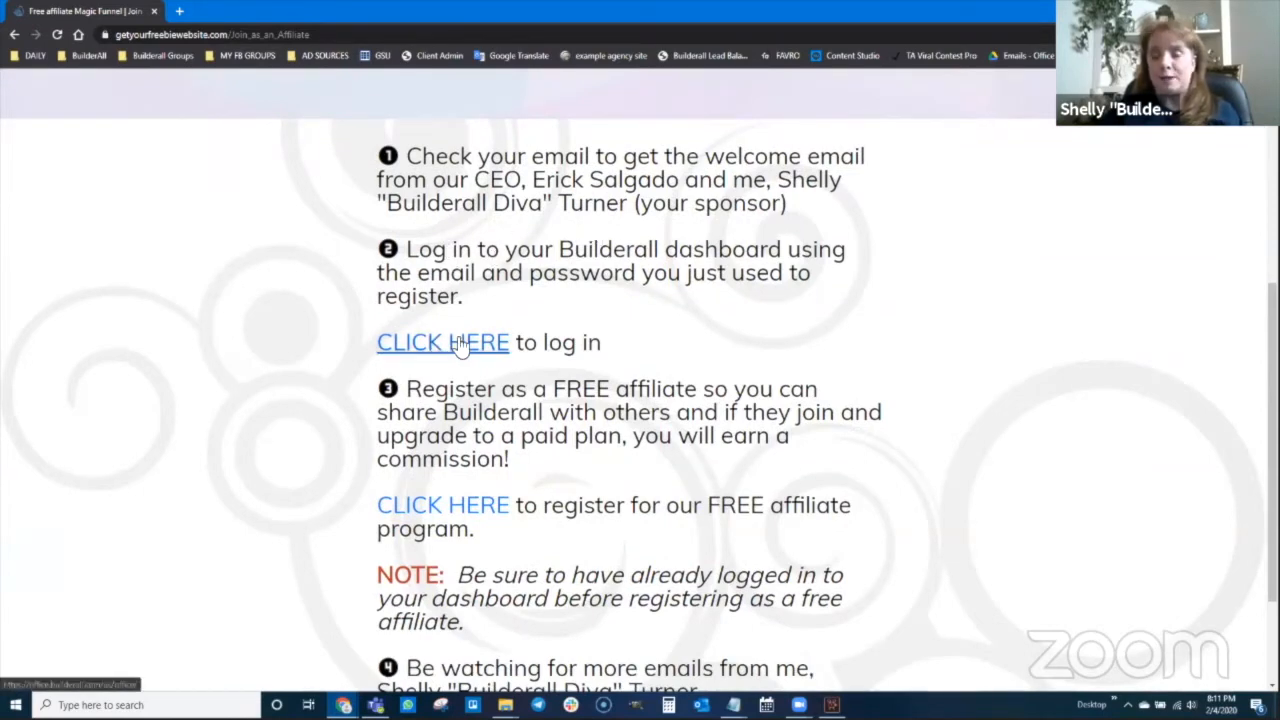
scroll(460, 342, "down", 2)
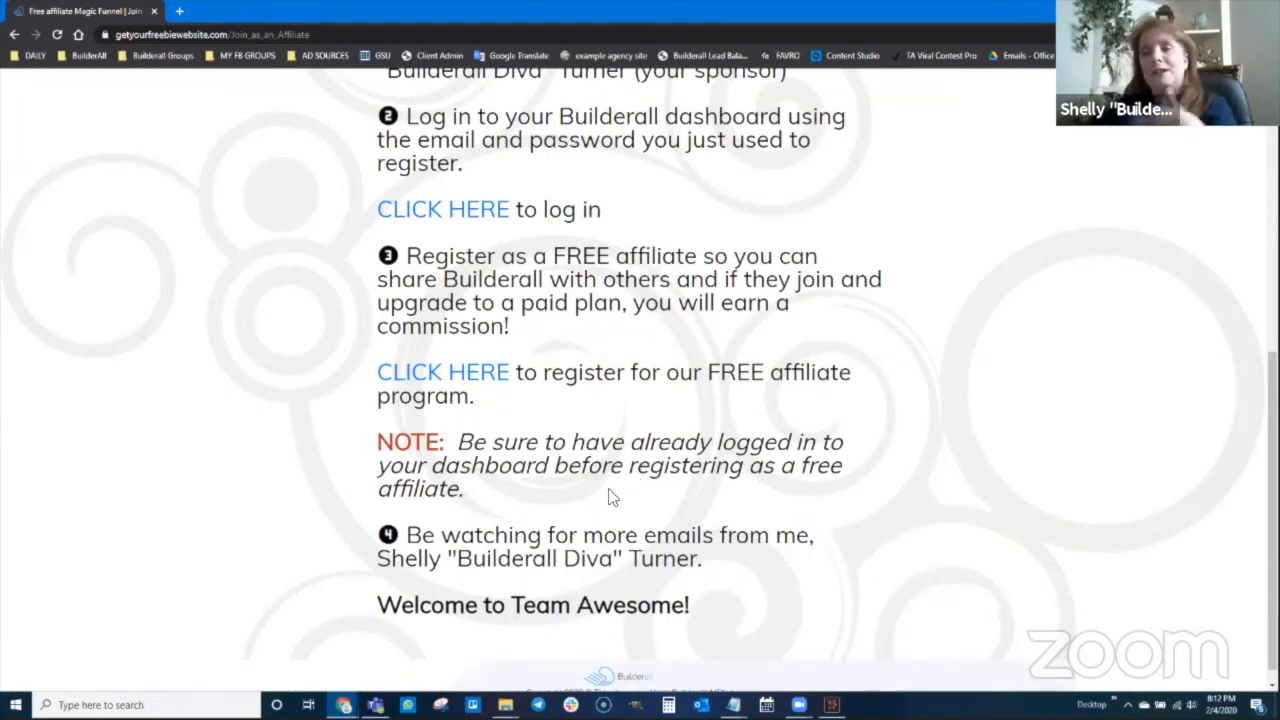
scroll(612, 497, "down", 1)
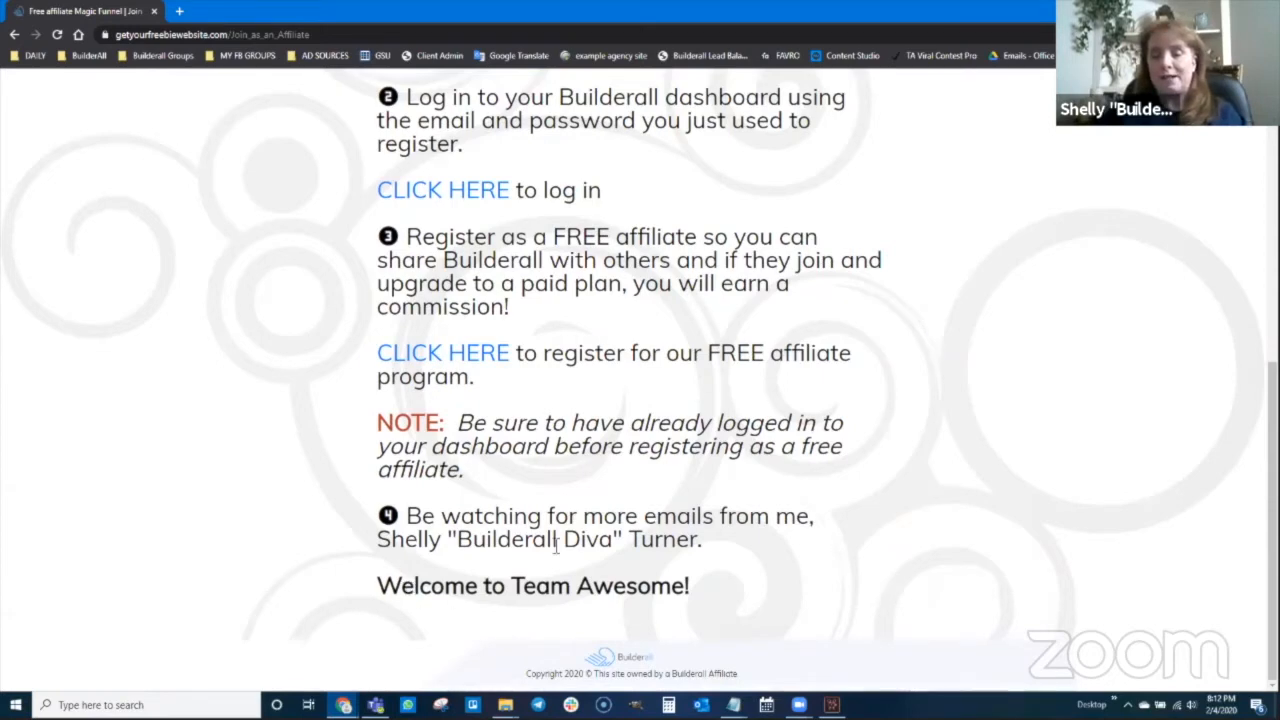
scroll(556, 543, "up", 5)
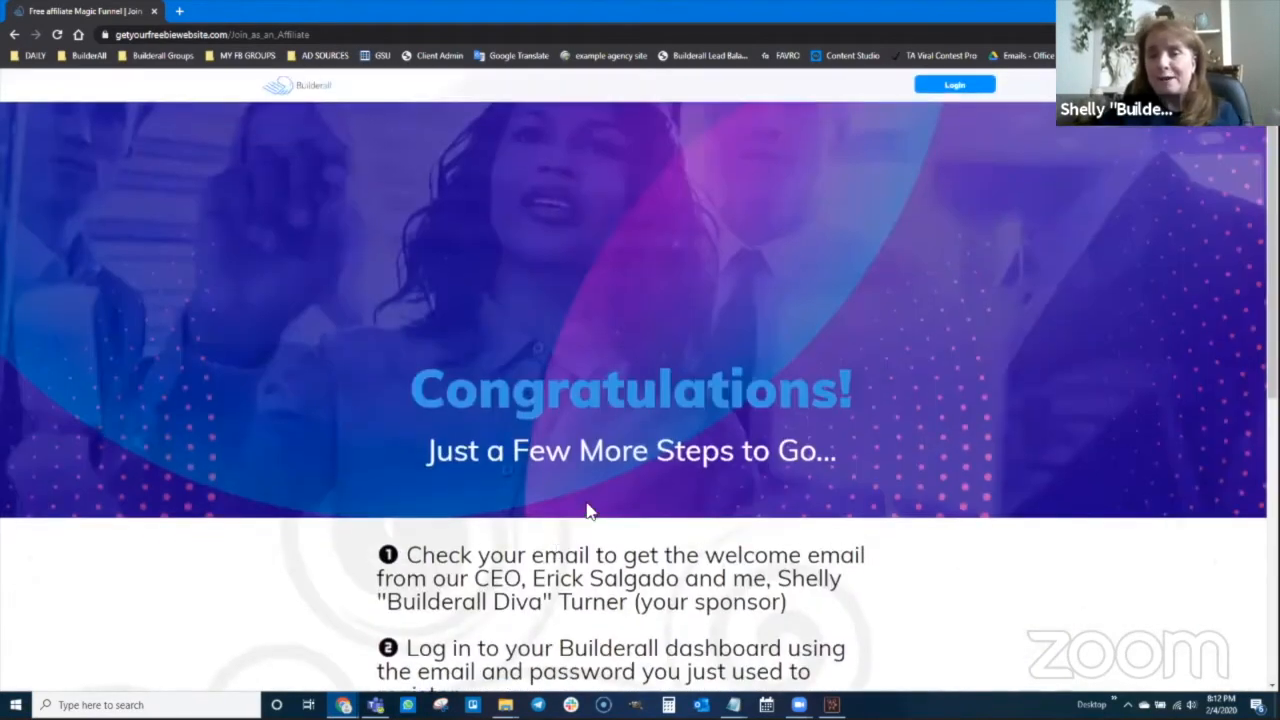
left_click(330, 37)
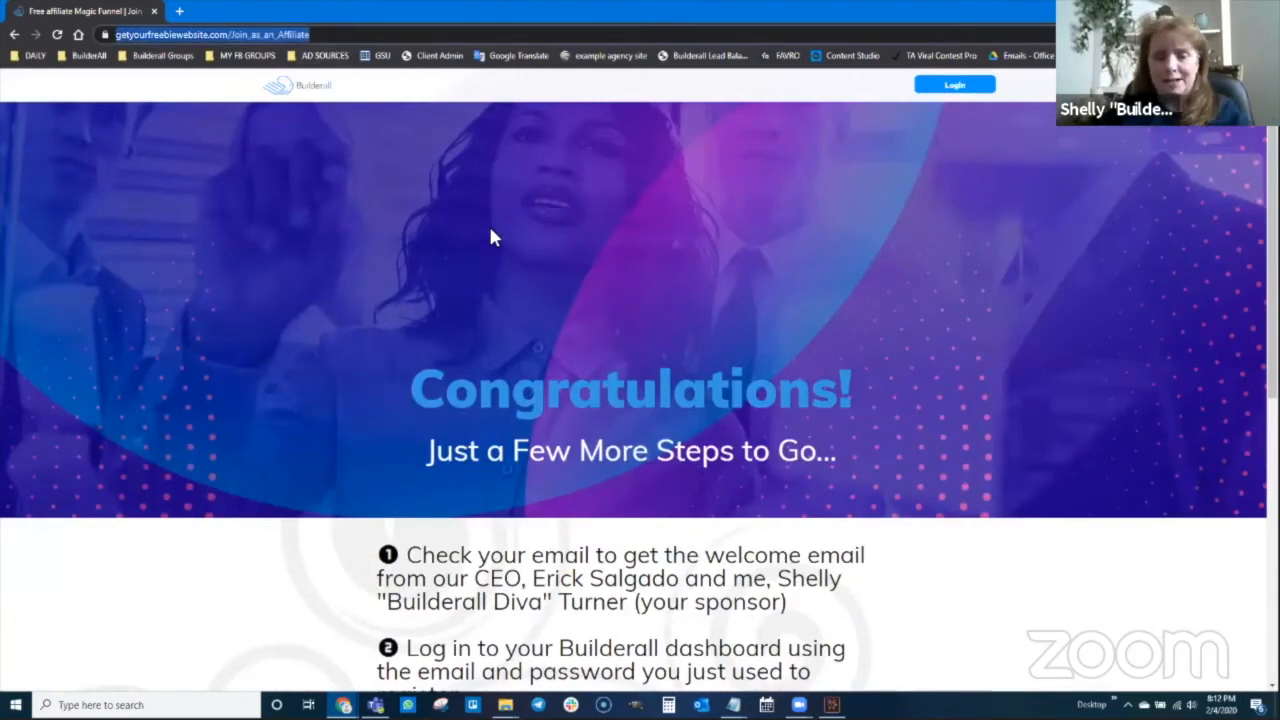
Go to travel.builderalldiva.com and start its signup with CLICK HERE TO GET STARTED
type("travel")
key("Return")
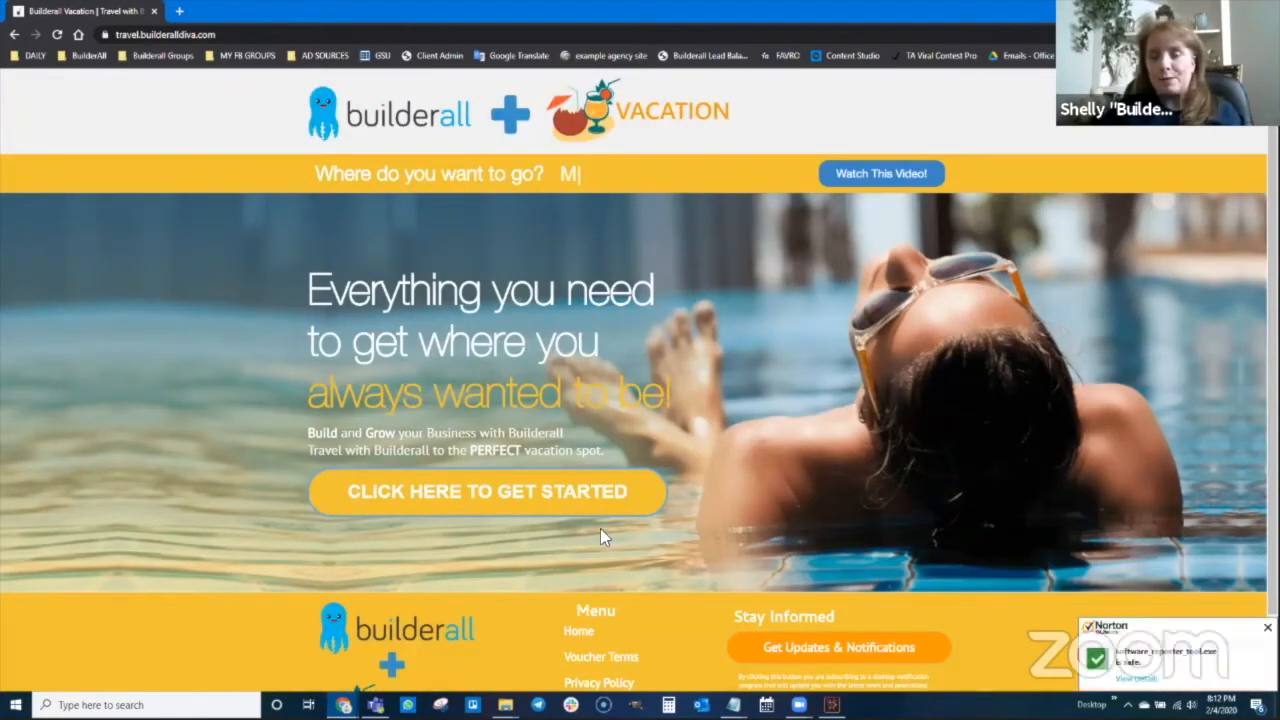
left_click(465, 500)
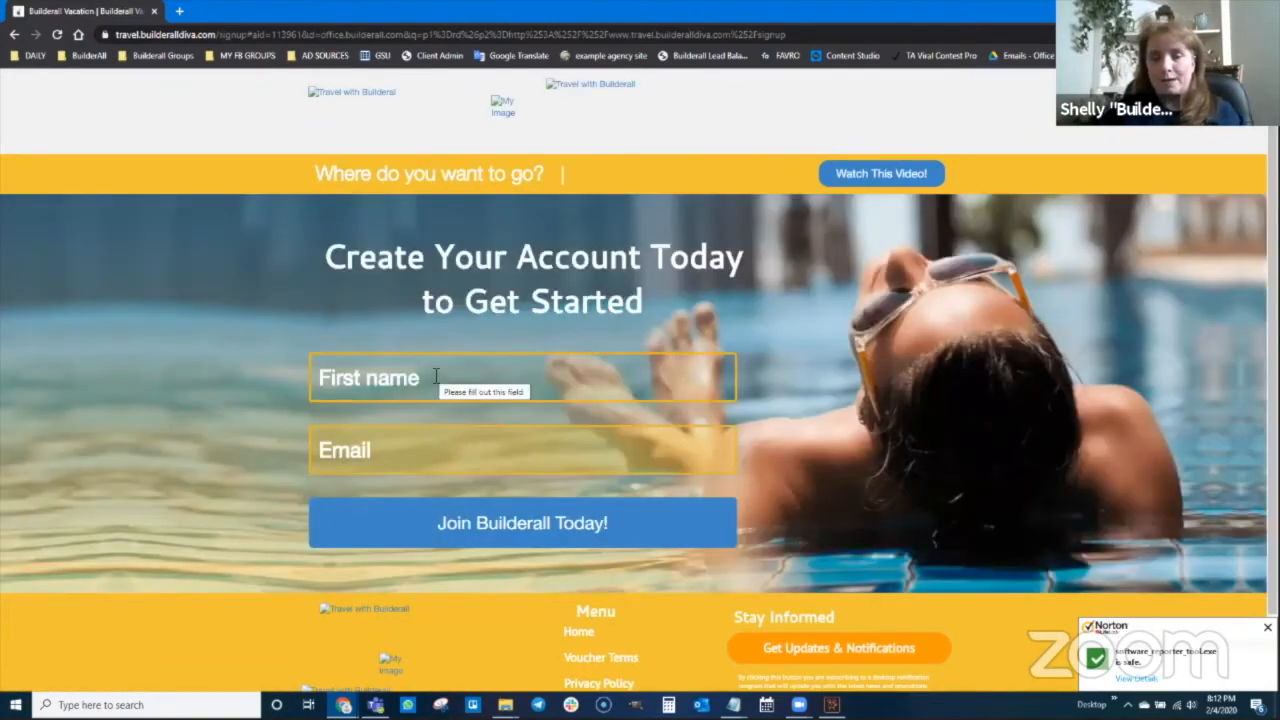
Submit the Join Builderall Today form with a test first name and email
left_click(438, 380)
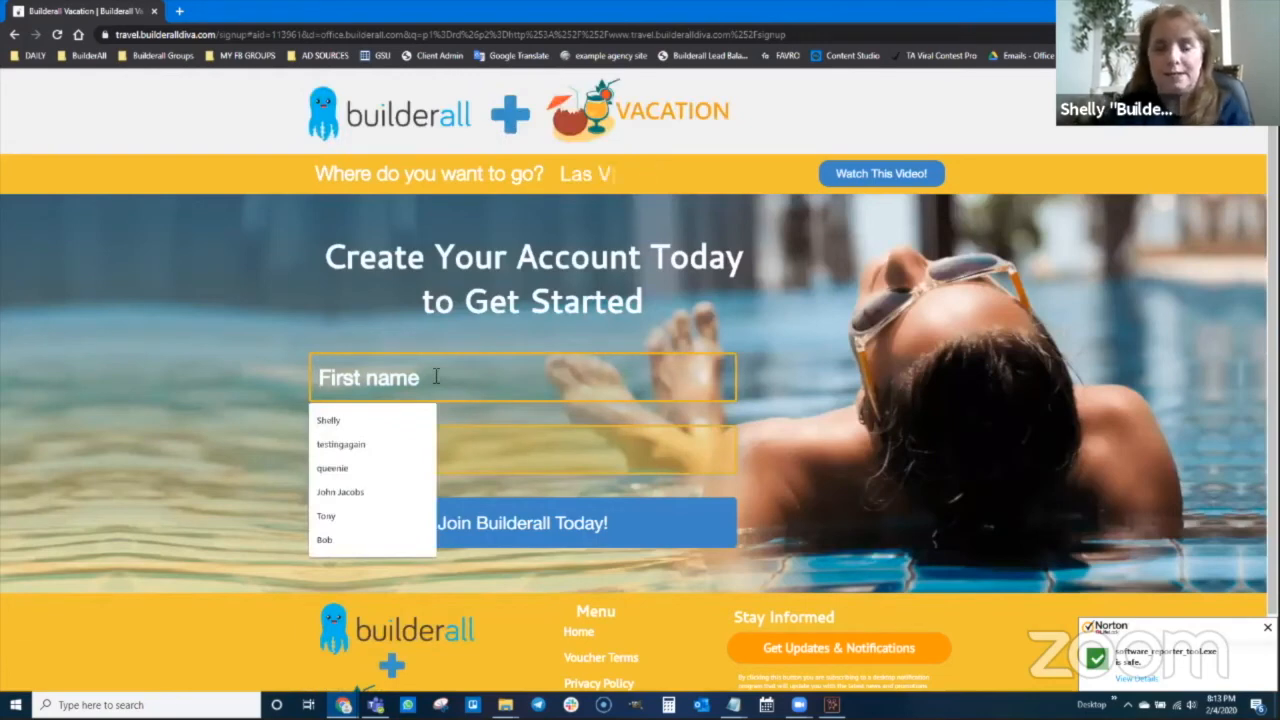
type("Bob")
key("Tab")
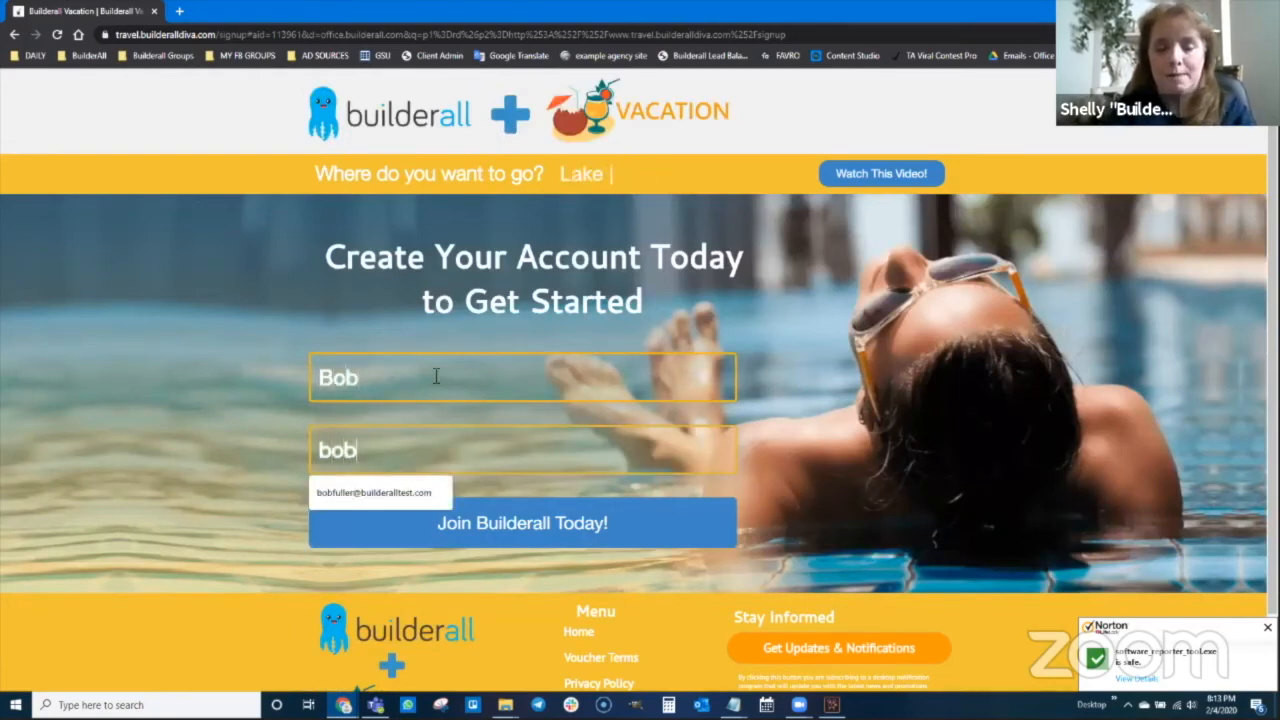
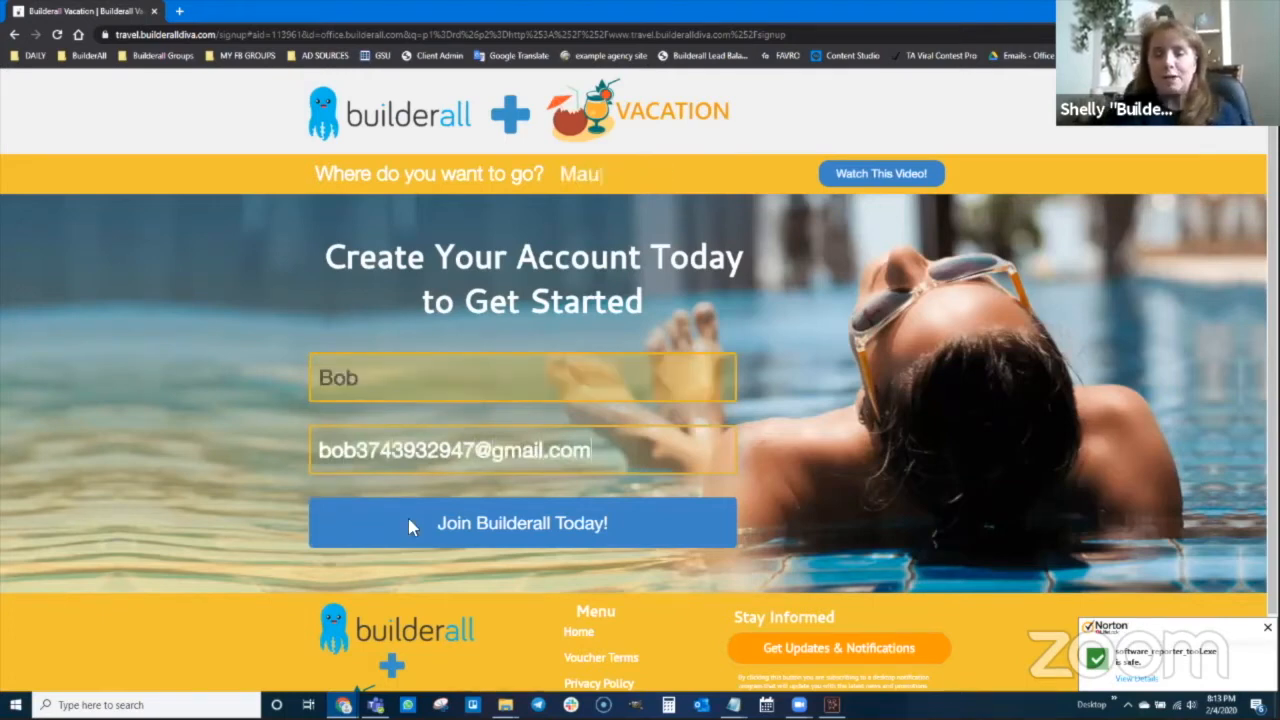
left_click(516, 531)
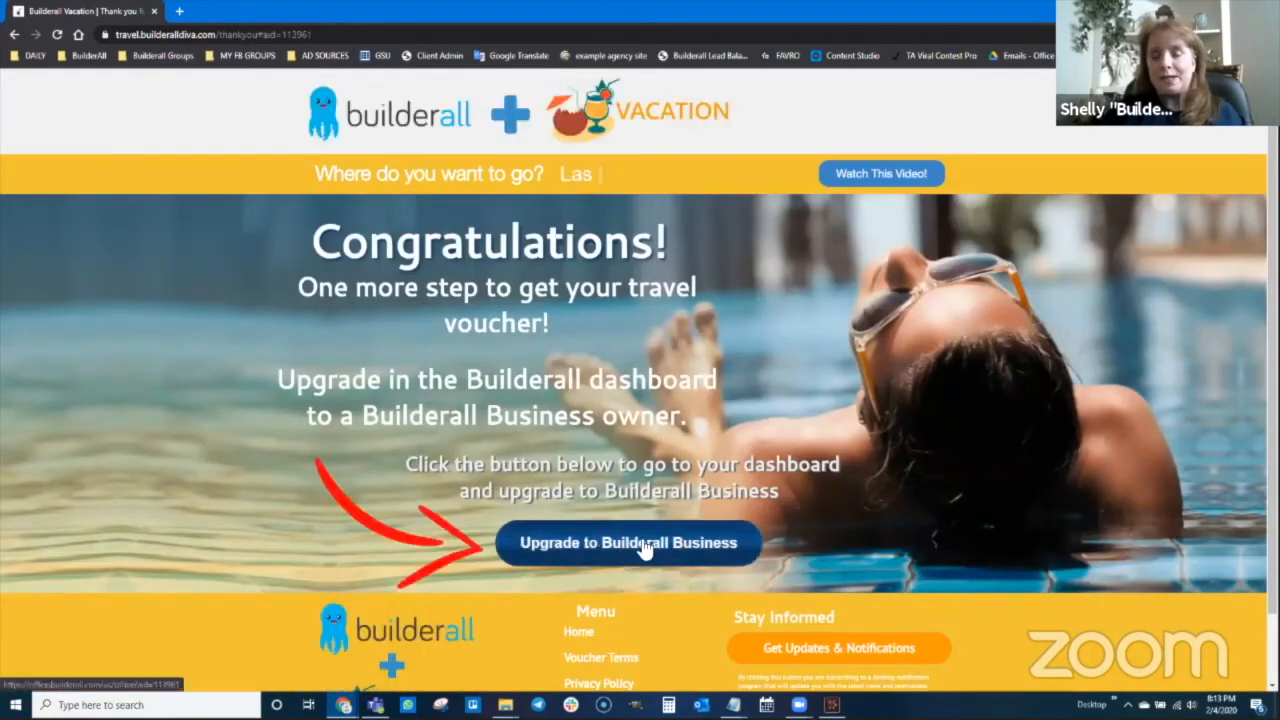
scroll(598, 522, "down", 1)
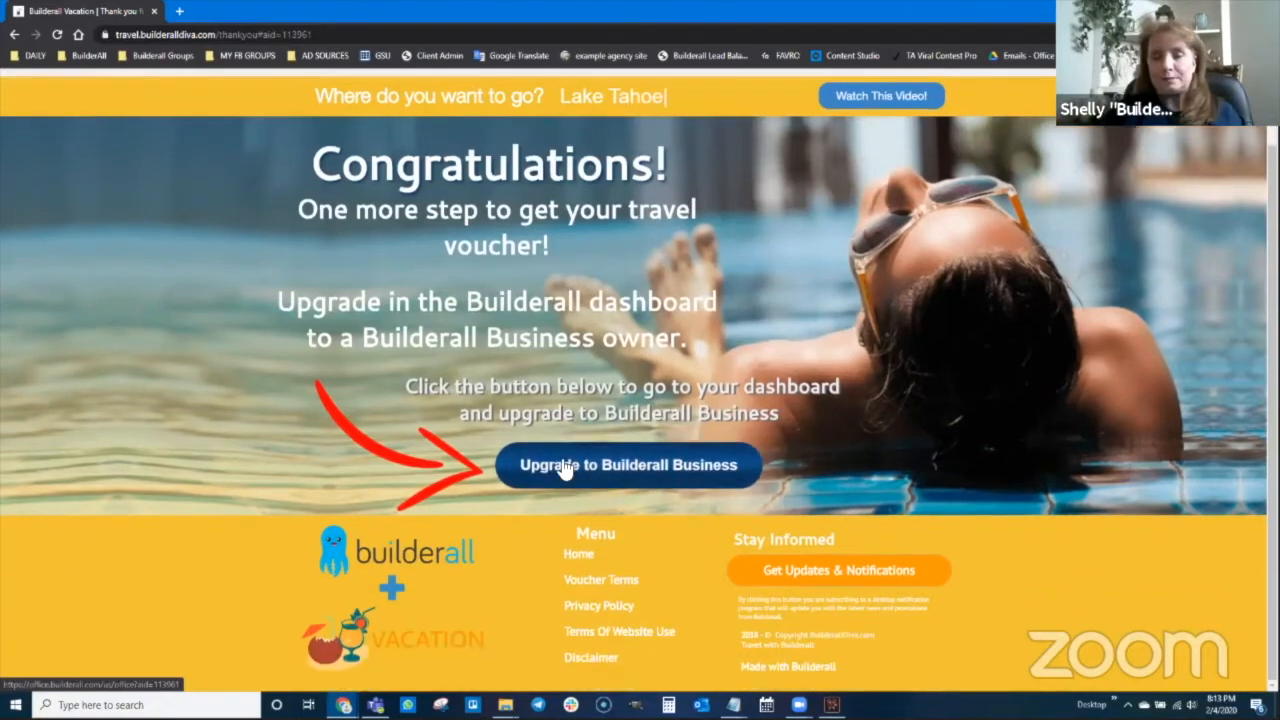
Follow Upgrade to Builderall Business into the new account's Office and skip the apps tour
left_click(618, 468)
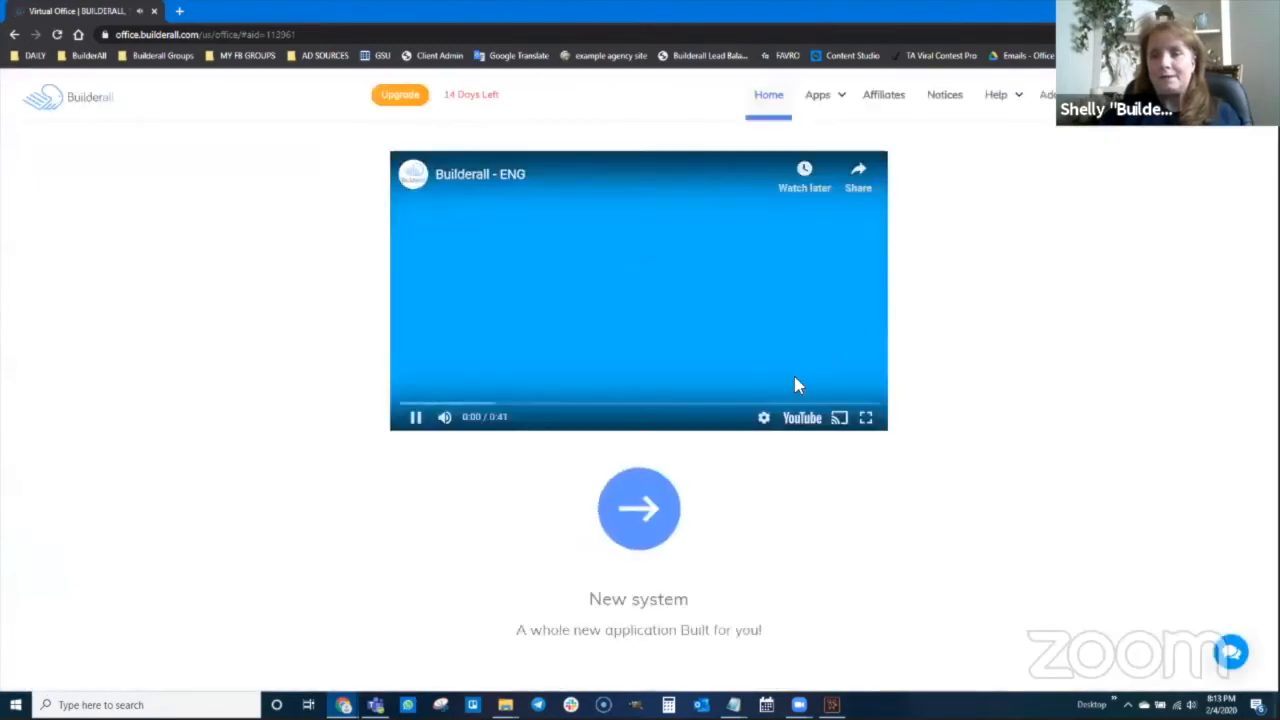
left_click(415, 417)
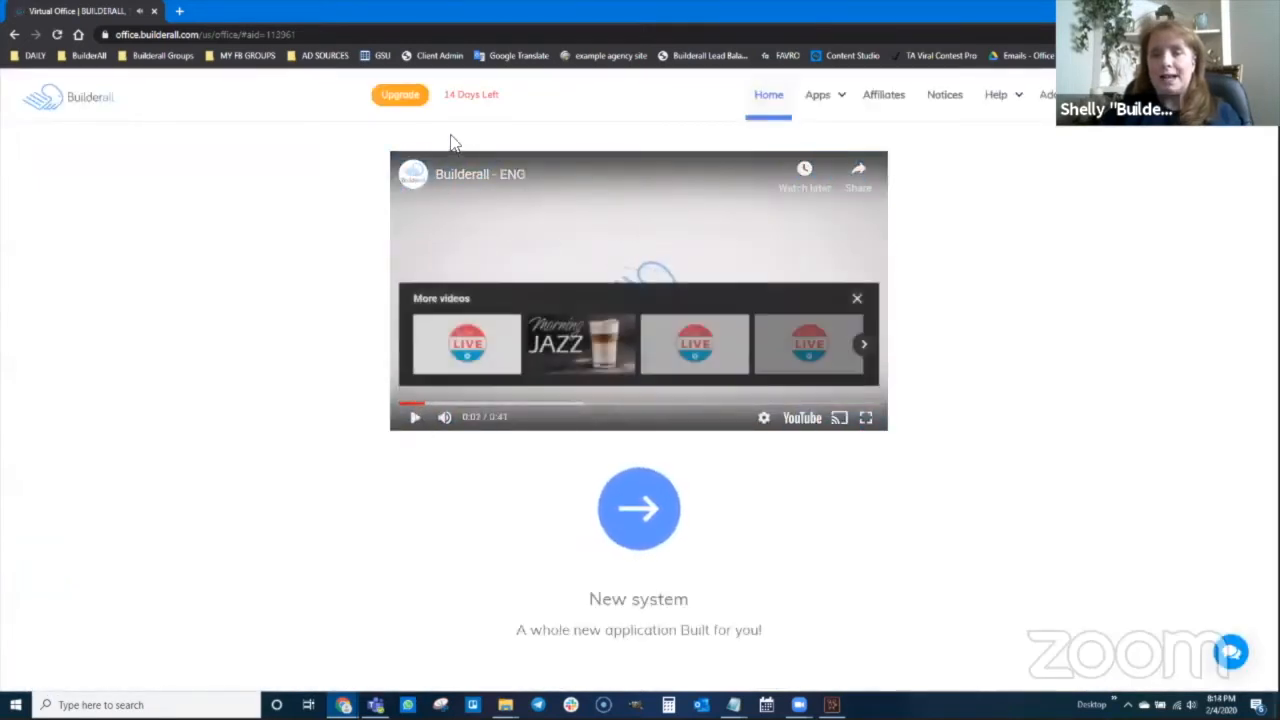
left_click(640, 505)
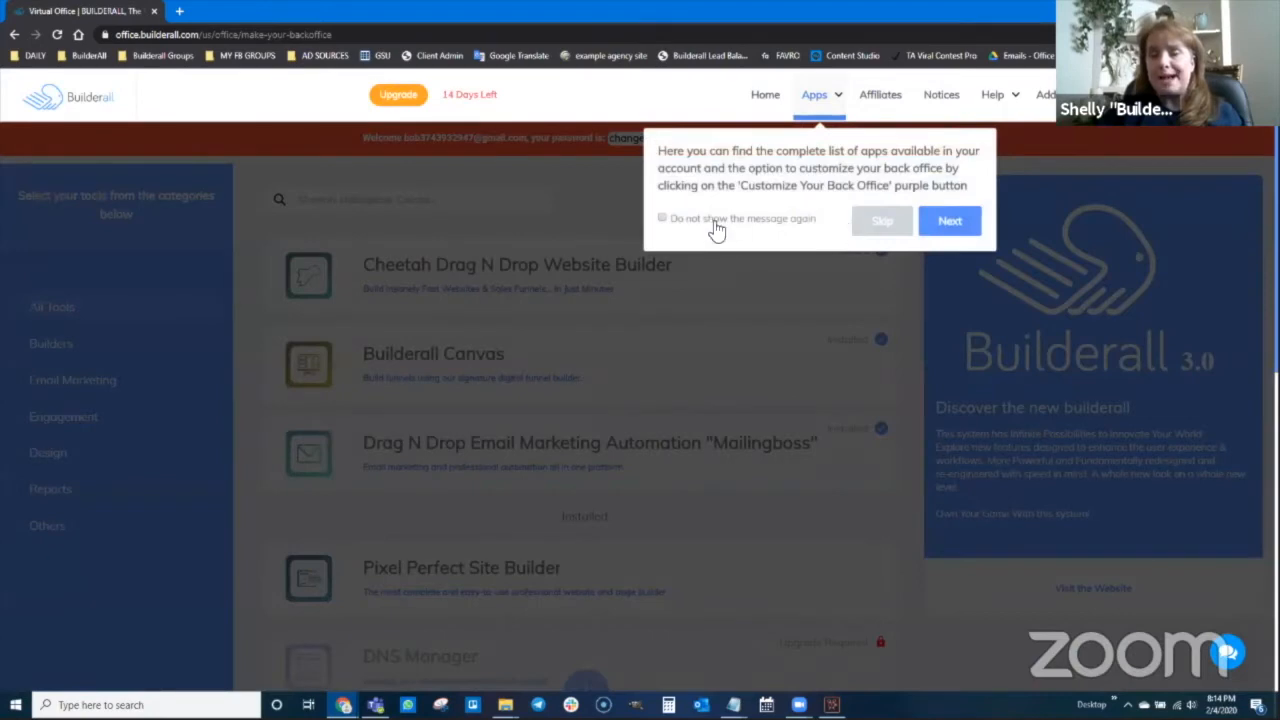
left_click(878, 223)
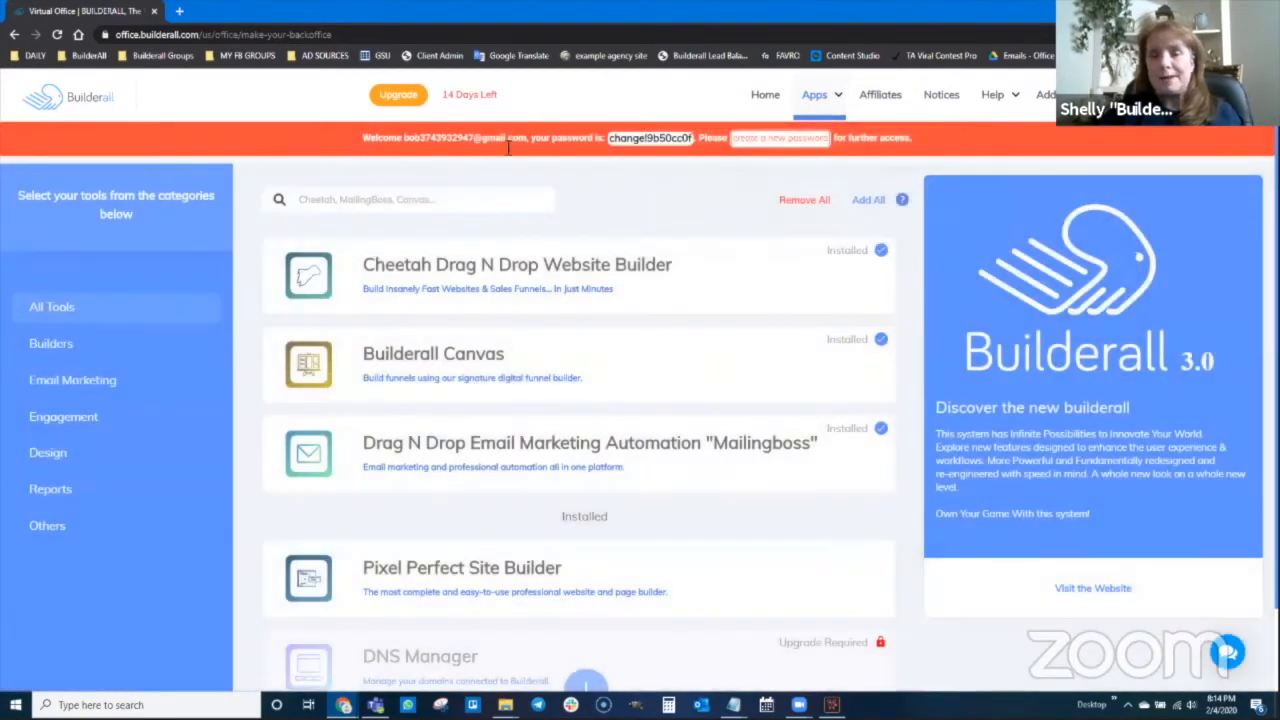